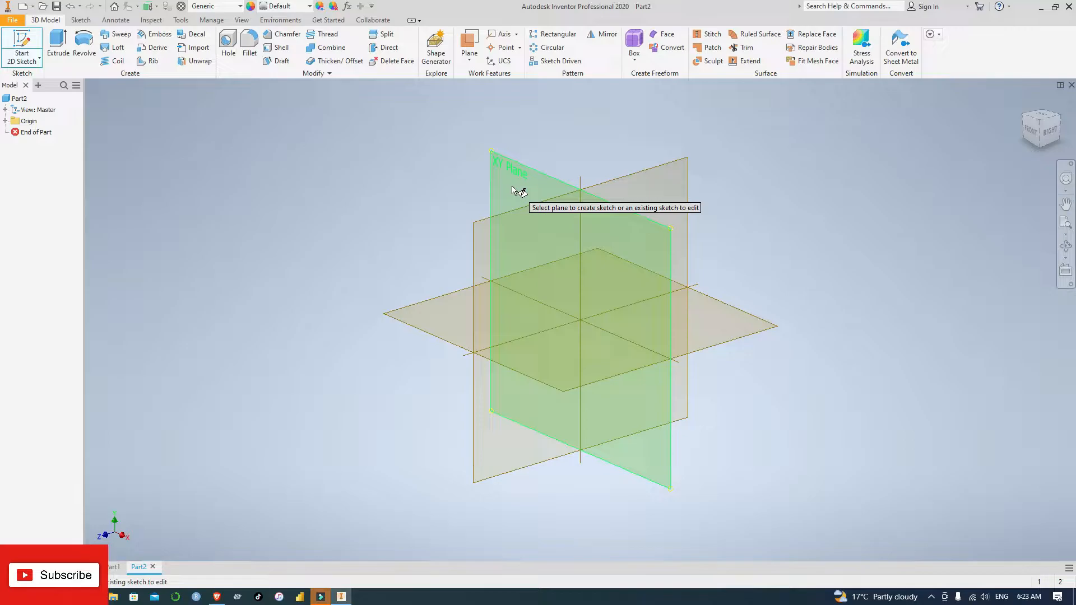
Step: Start a sketch on the XY plane and draw a horizontal line 125.3 mm long
click(512, 188)
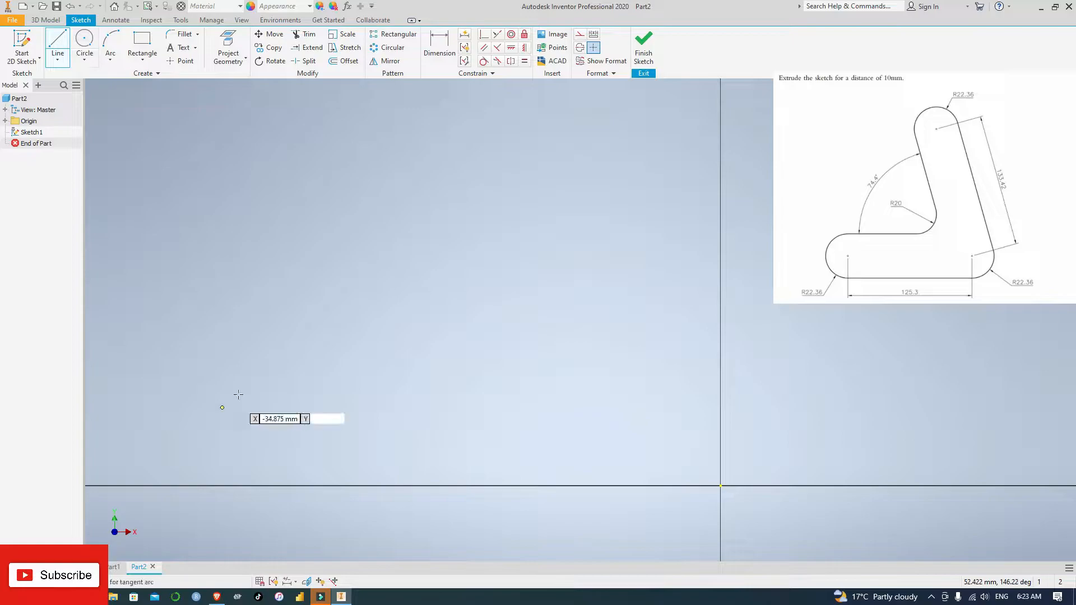
click(200, 339)
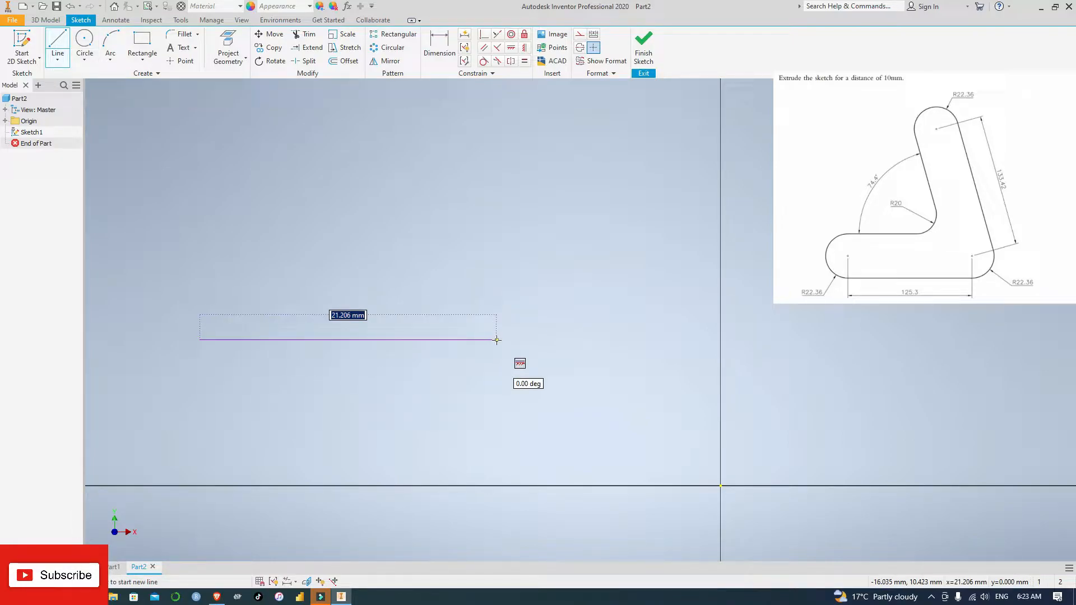
text(125.3)
key(Return)
scroll(539, 323, down, 5)
scroll(538, 323, up, 3)
key(Escape)
Step: Move the horizontal line so that it lies above and entirely to the left of the sketch origin
drag(795, 329, 364, 306)
scroll(552, 264, down, 2)
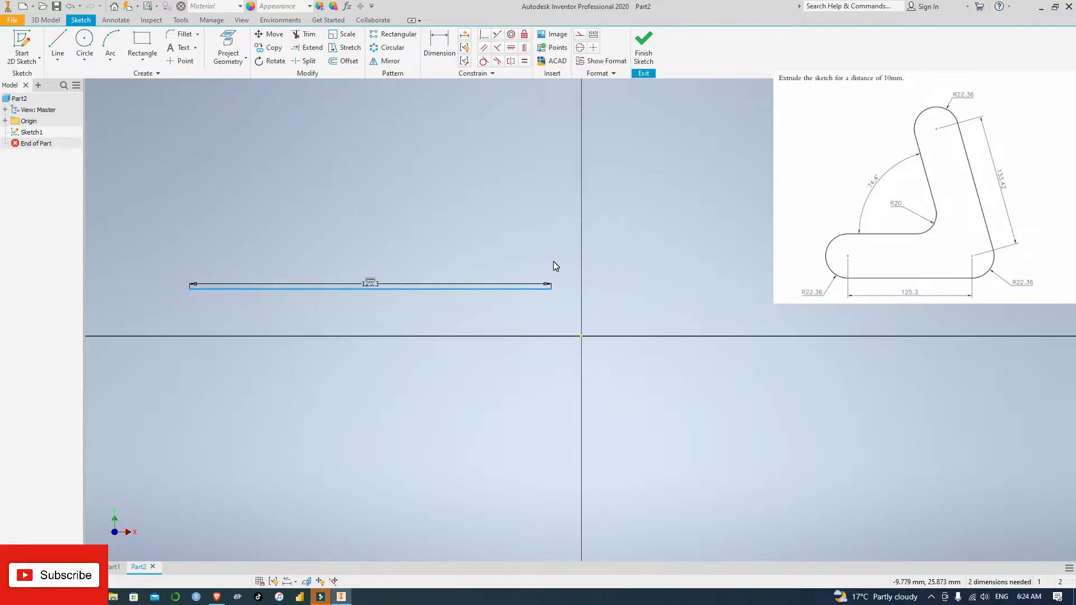
middle_drag(520, 312, 752, 421)
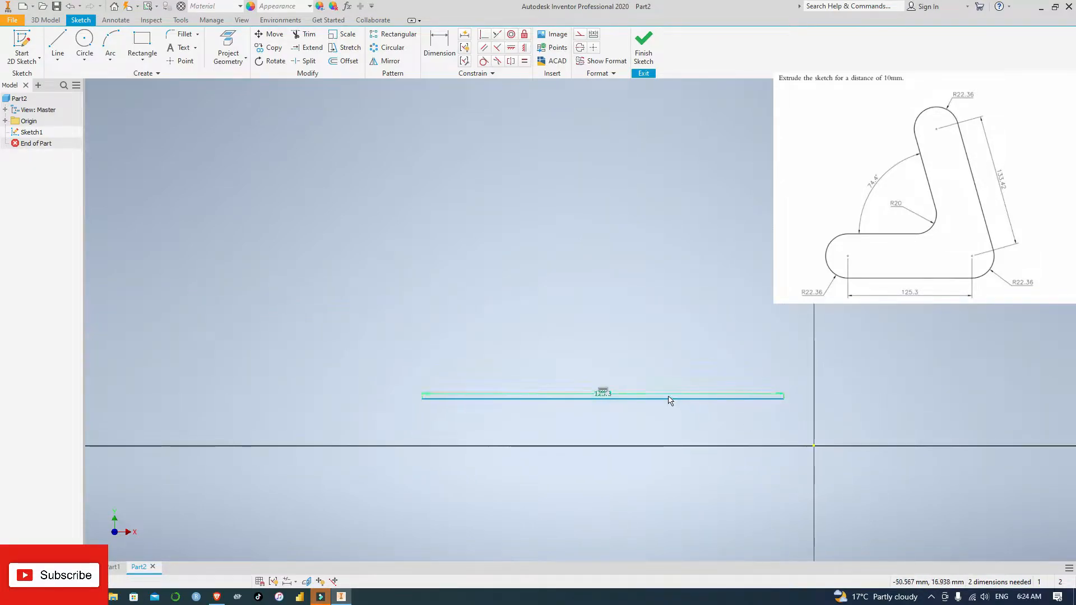
drag(668, 398, 583, 366)
scroll(641, 350, up, 2)
scroll(640, 351, down, 3)
Step: Delete the length dimension of the horizontal line
click(596, 382)
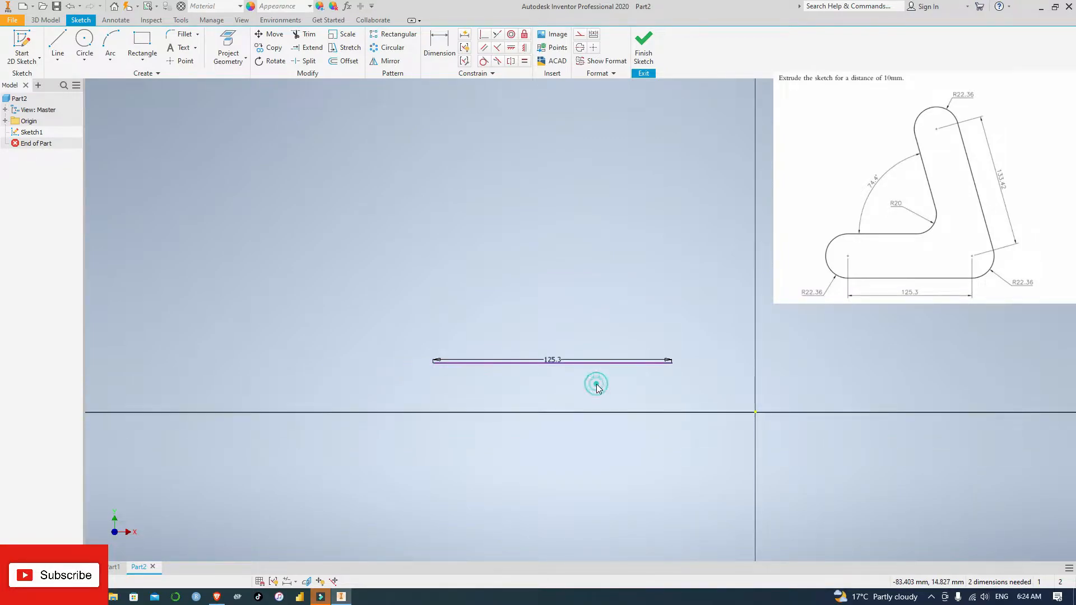
click(588, 362)
click(587, 363)
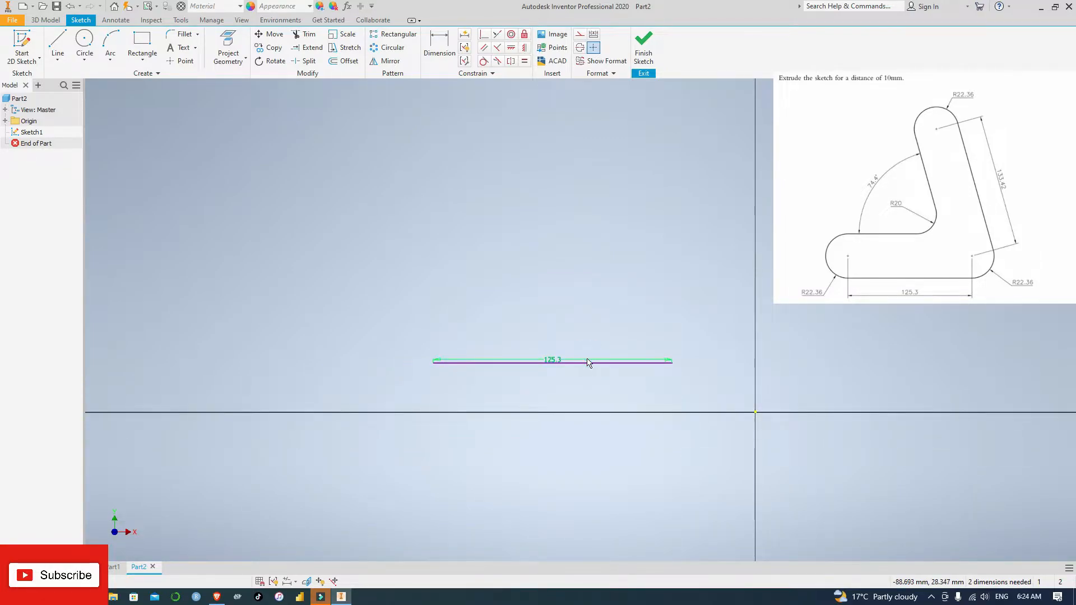
key(Delete)
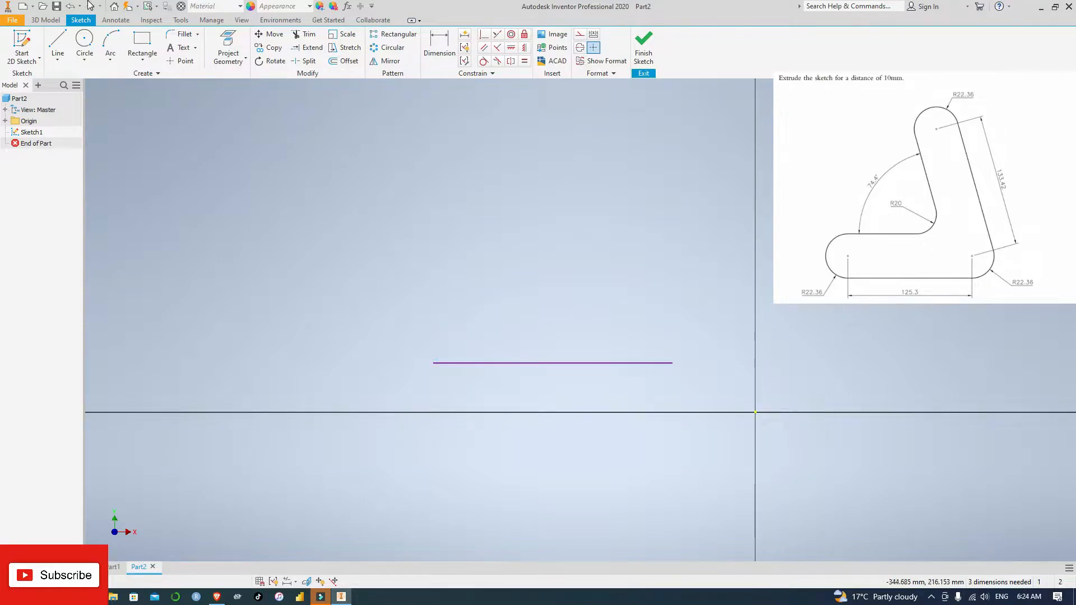
Step: Draw a 133.42 mm line slanting up and left from the horizontal line's right end, and delete its length dimension
click(57, 42)
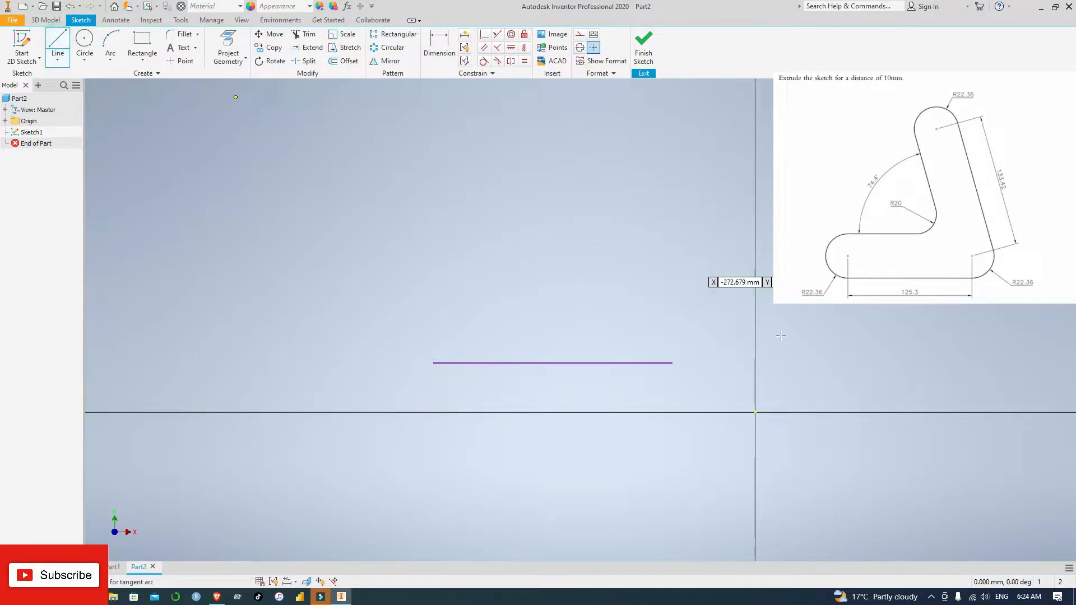
click(672, 363)
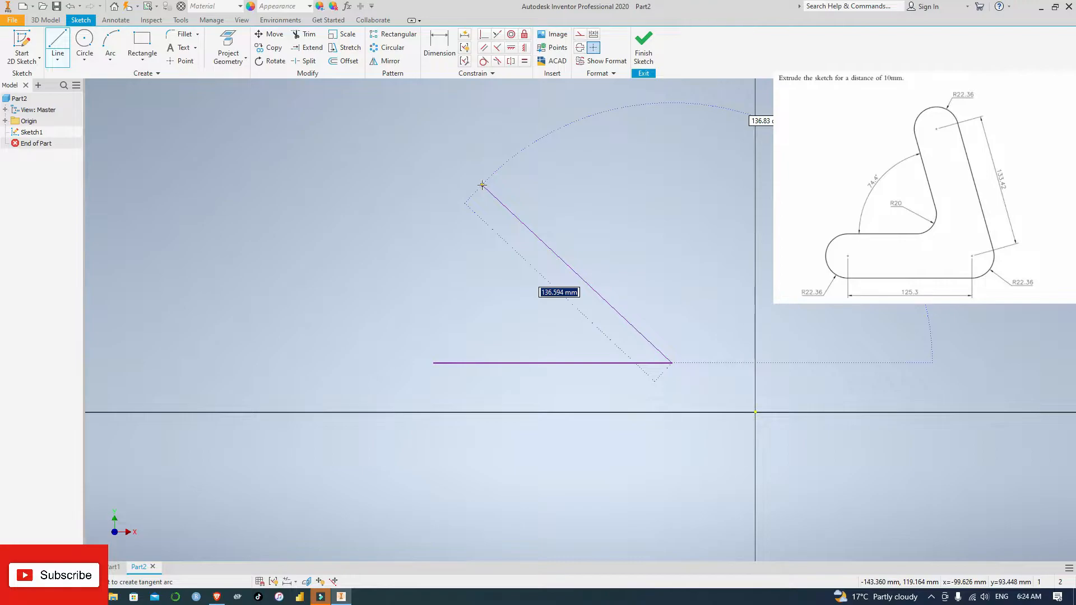
text(133.42)
key(Return)
key(Escape)
click(550, 284)
key(Delete)
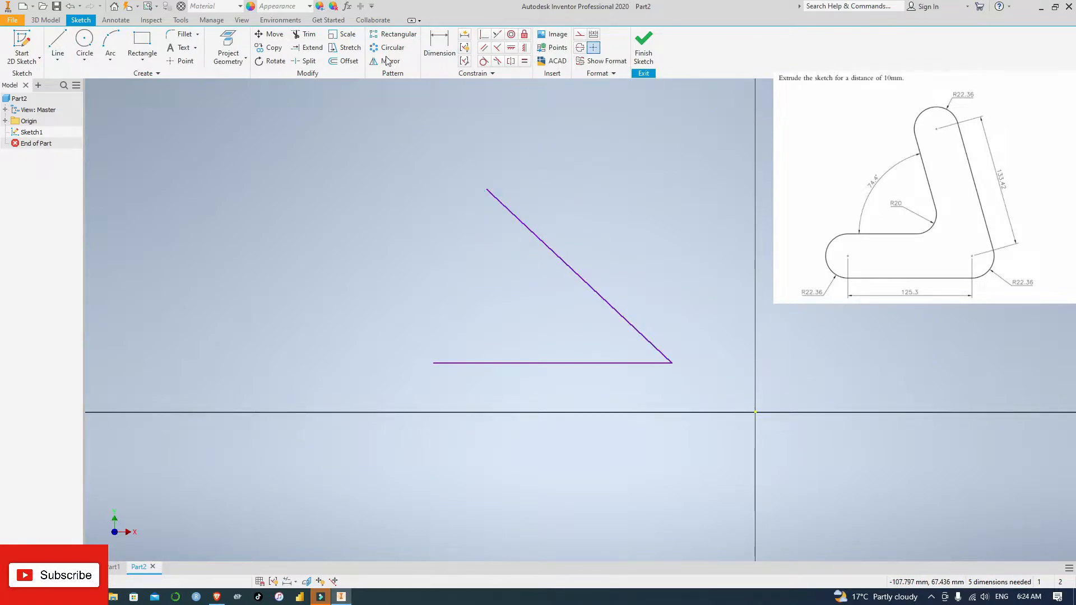
Step: Set the angle between the horizontal and slanted lines to 74.4 degrees with a dimension, then delete that dimension
click(439, 45)
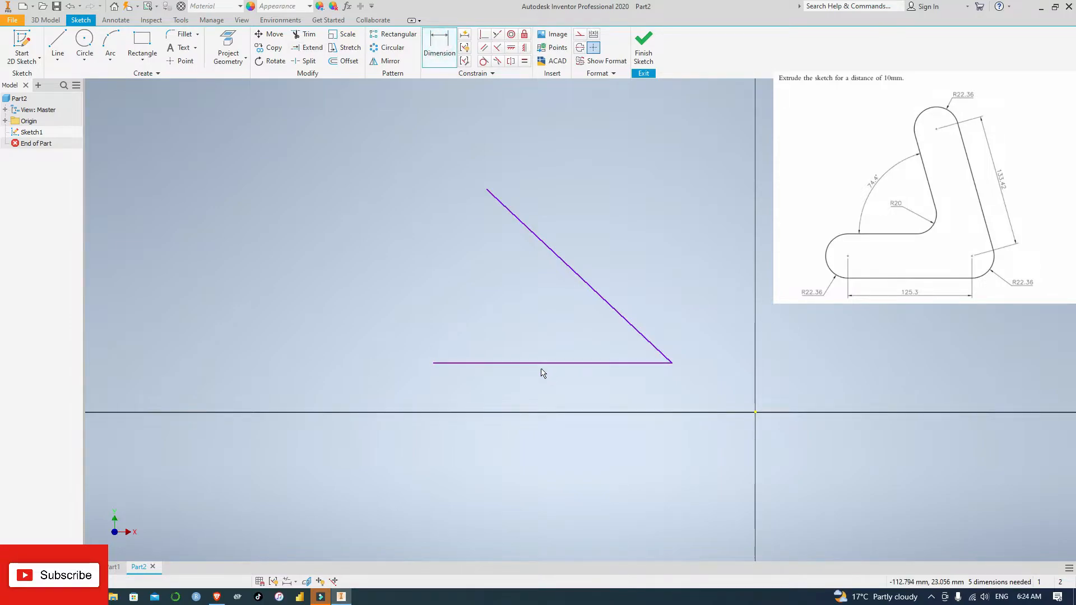
click(552, 364)
click(589, 290)
click(483, 290)
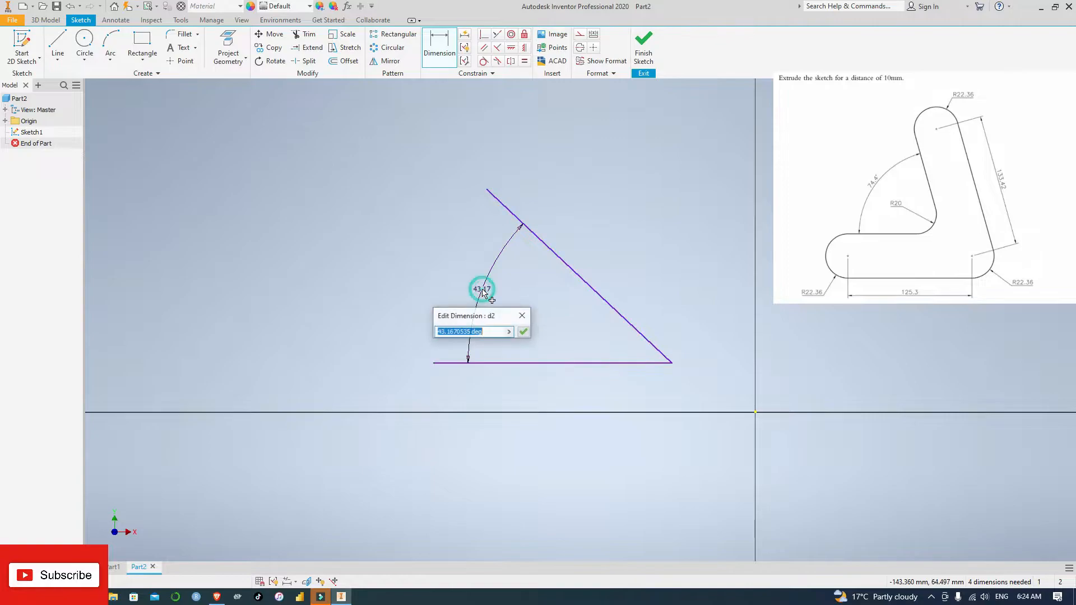
text(7)
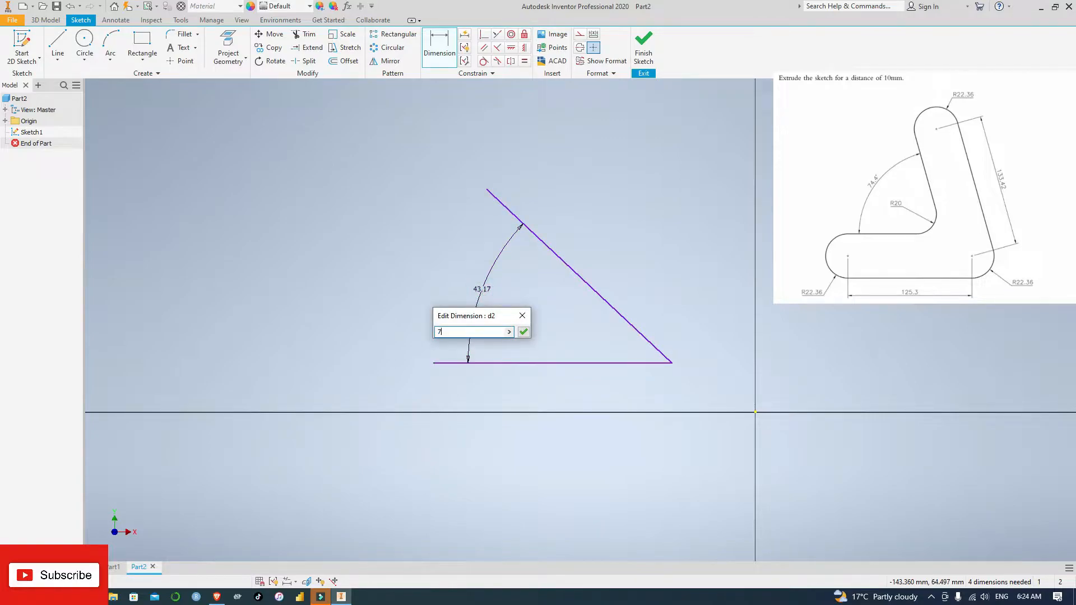
text(4.4)
key(Return)
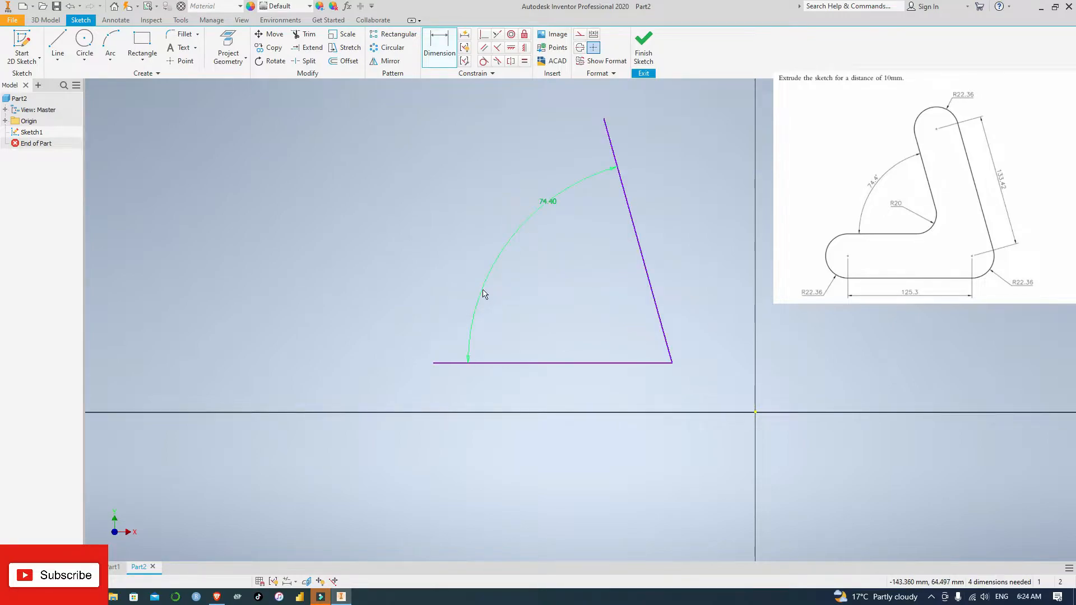
key(Escape)
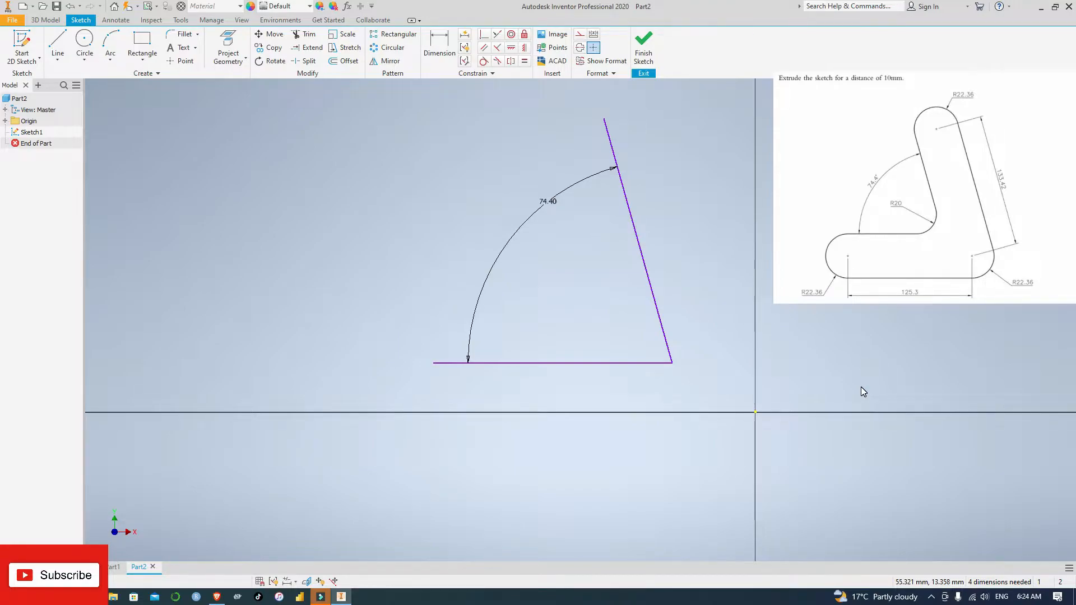
click(508, 234)
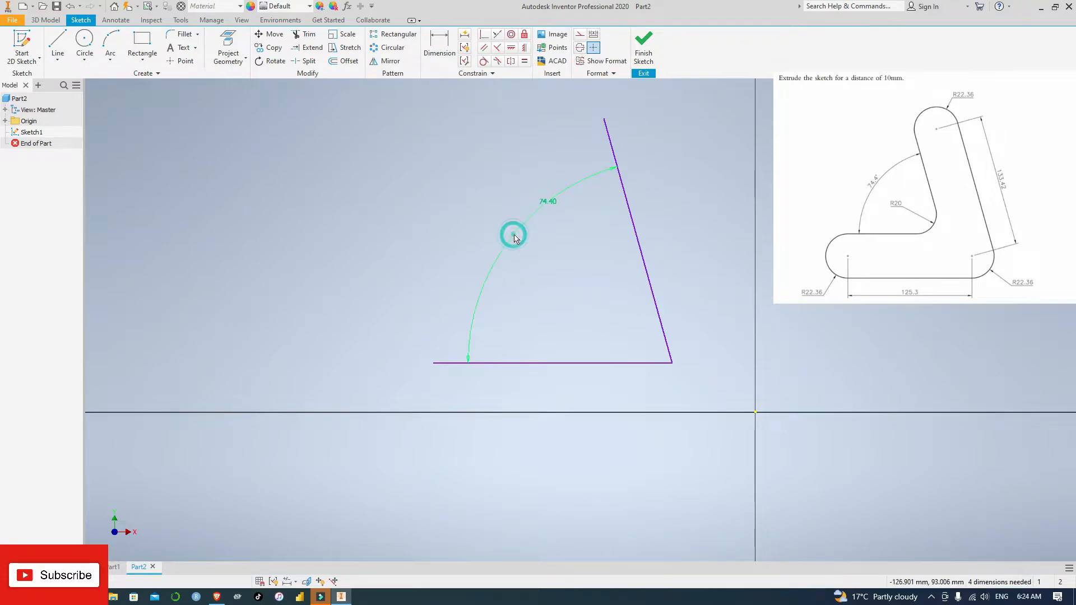
key(Delete)
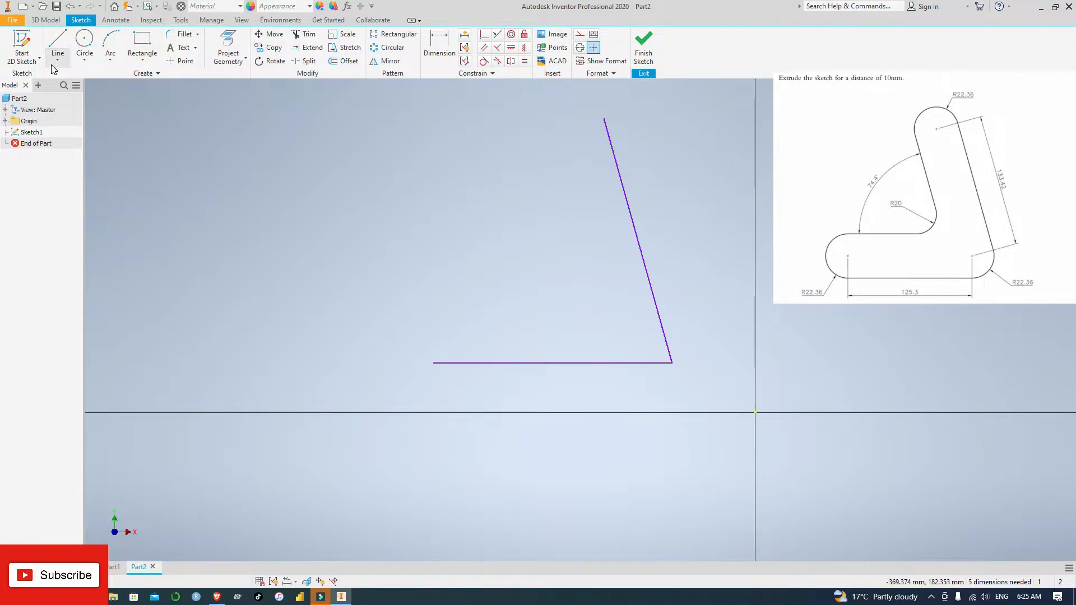
Step: Offset the two connected lines 22.36 mm towards the inside of the angle
click(343, 61)
click(630, 213)
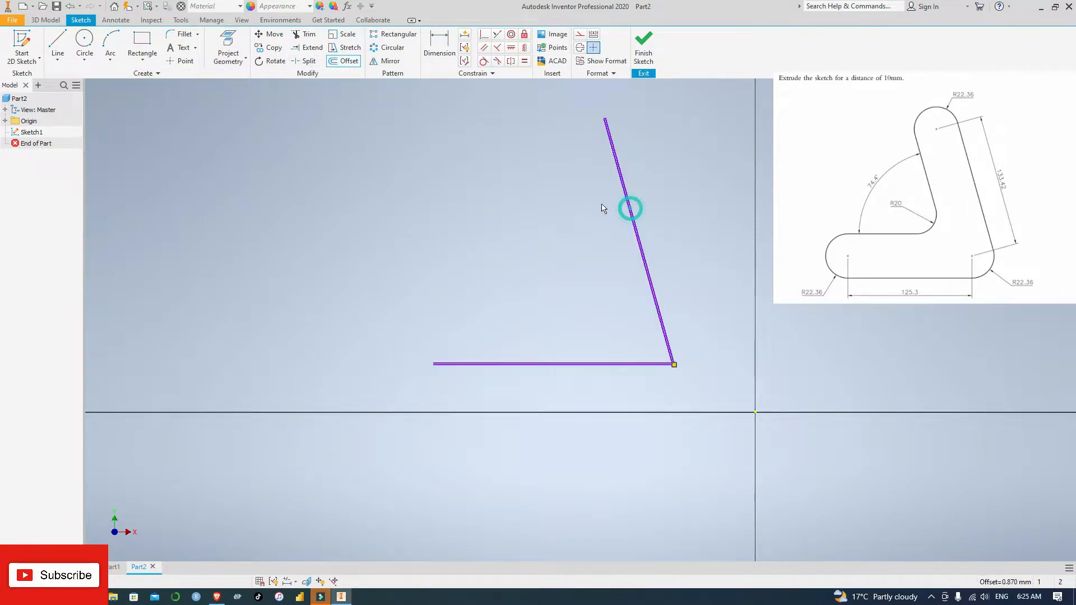
text(22.)
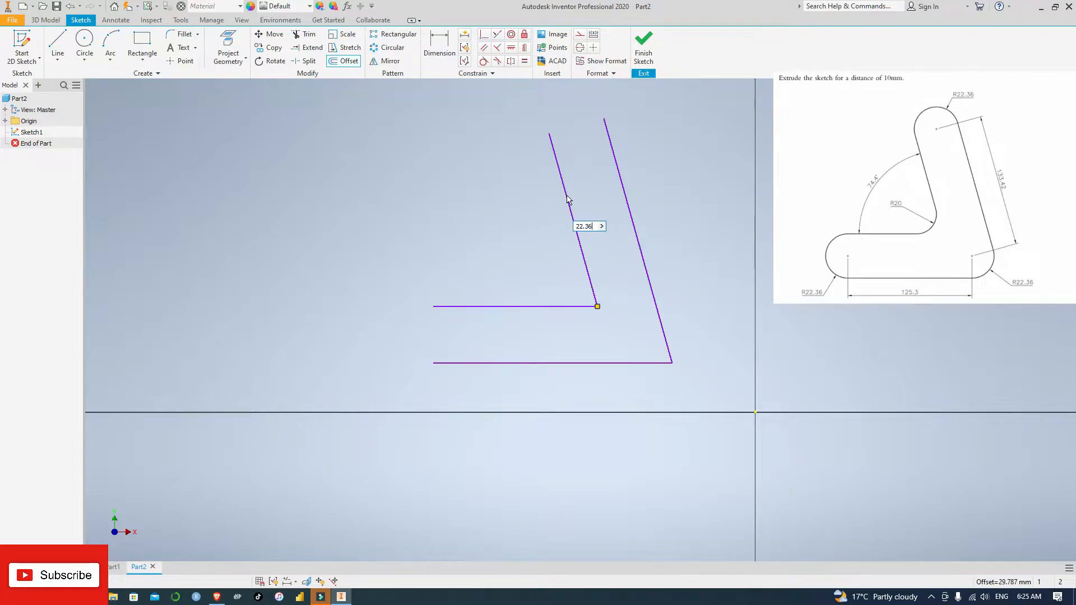
text(36)
key(Return)
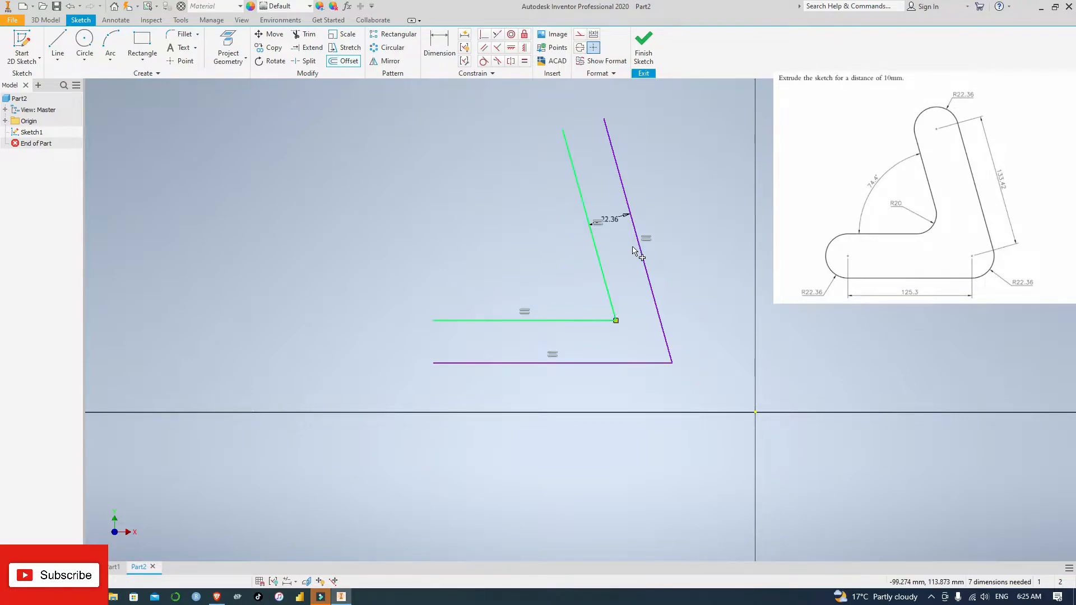
Step: Offset the original pair of lines 22.36 mm towards the outside of the angle
click(653, 296)
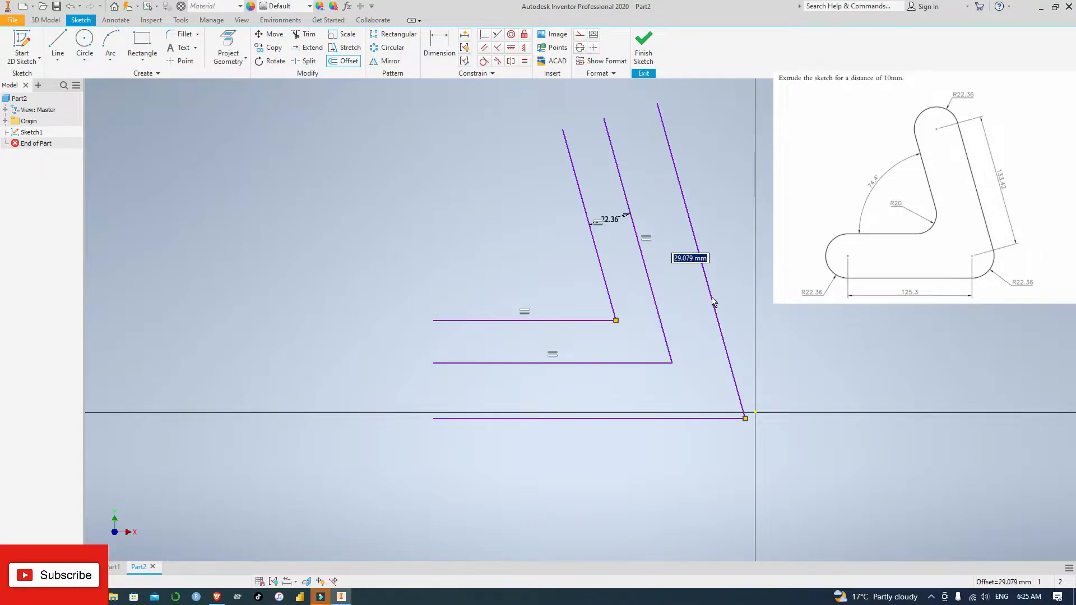
text(22)
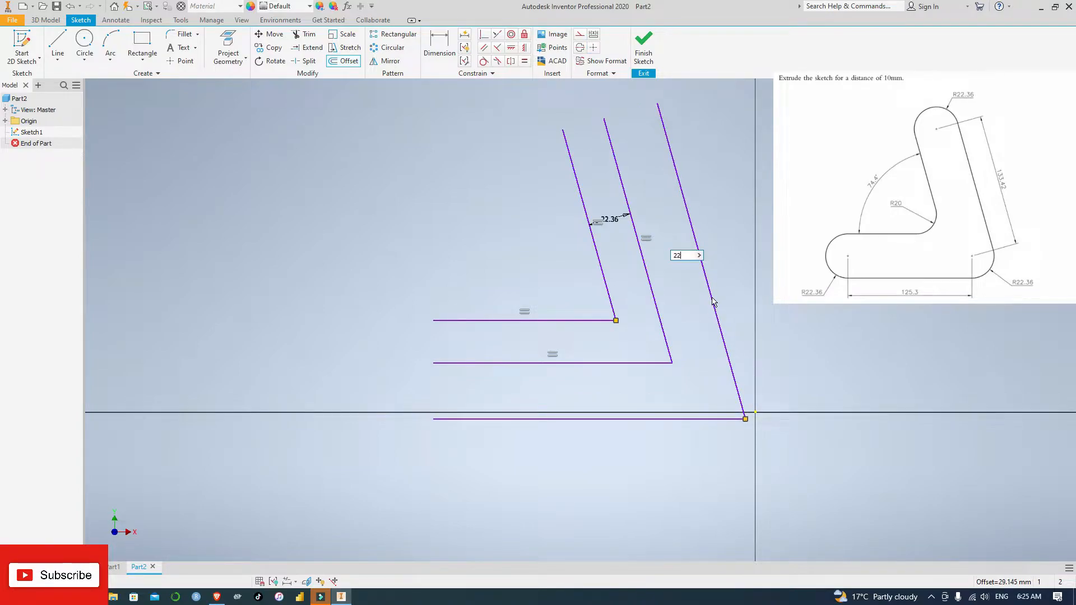
text(.36)
key(Return)
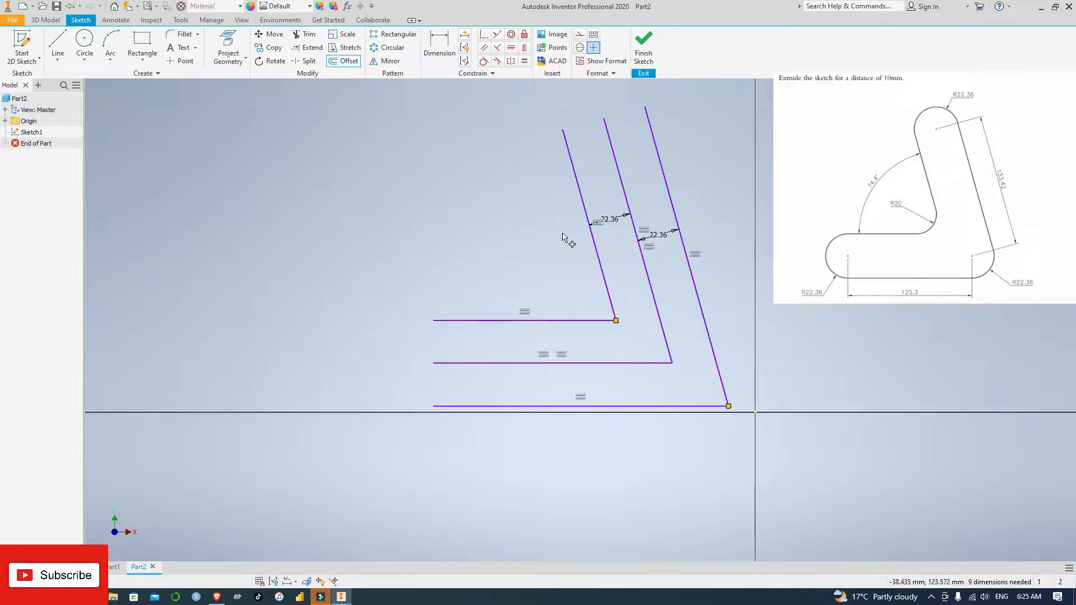
Step: Close the open left end of the horizontal leg with a 22.36 mm radius arc between the two offset lines
click(110, 40)
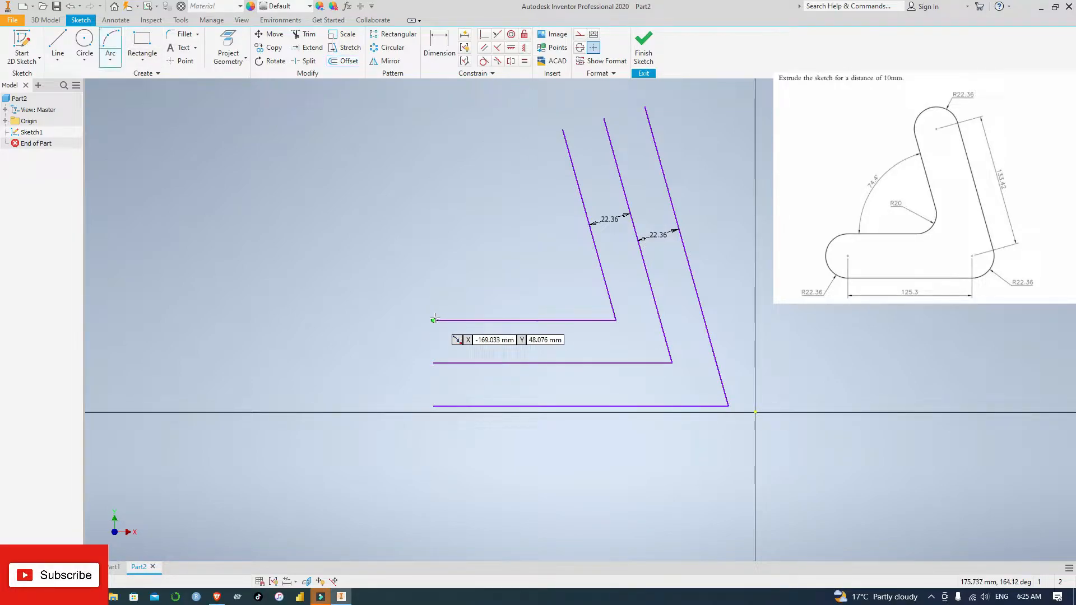
click(433, 320)
click(433, 406)
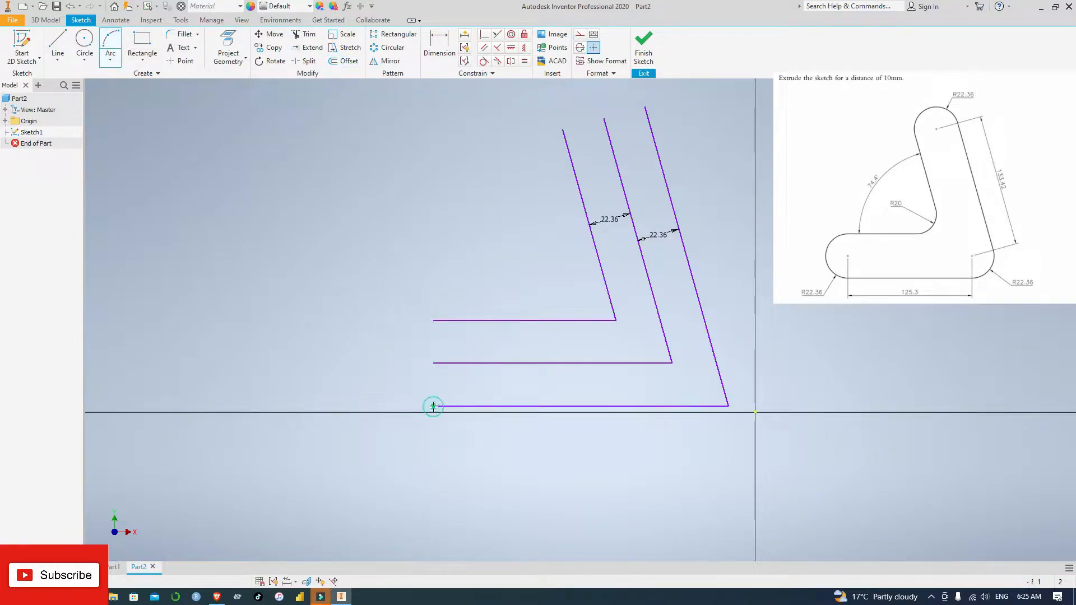
text(22.36)
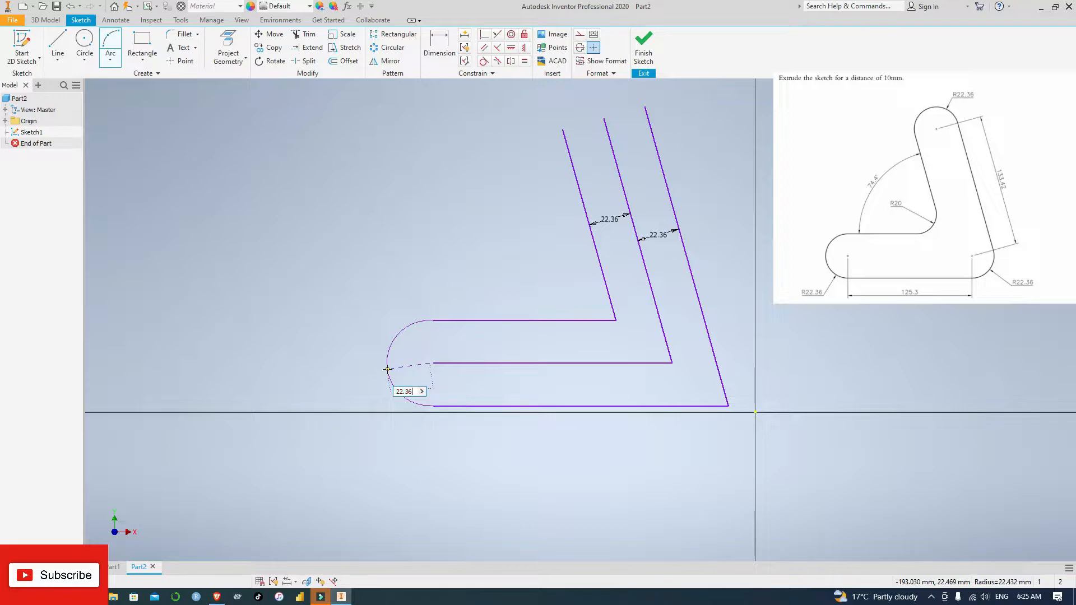
key(Return)
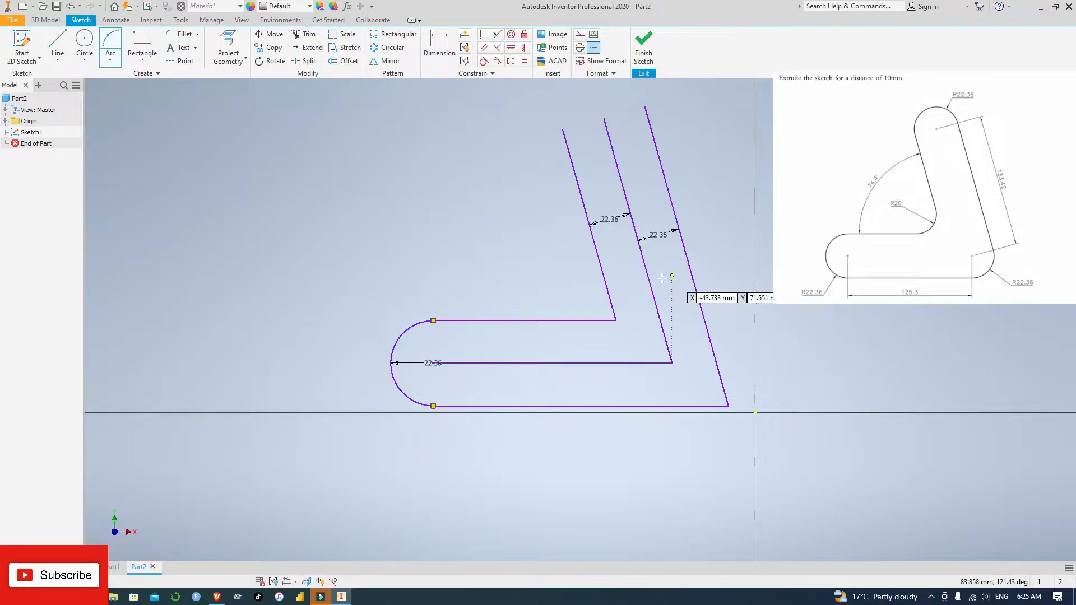
key(Escape)
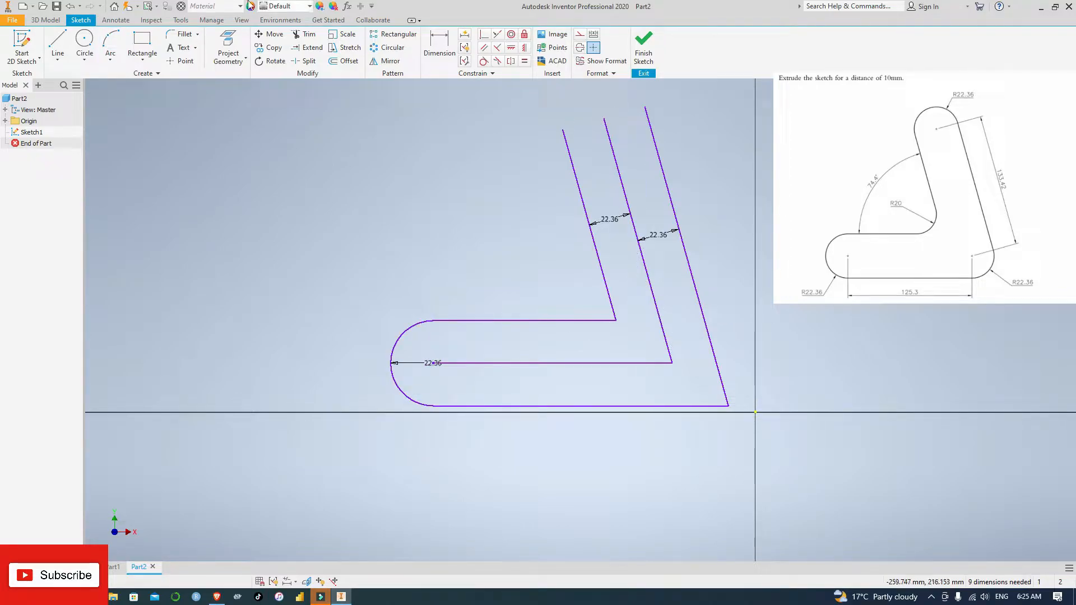
Step: Close the open upper end of the slanted leg with a 22.36 mm radius arc between the two offset lines
click(111, 42)
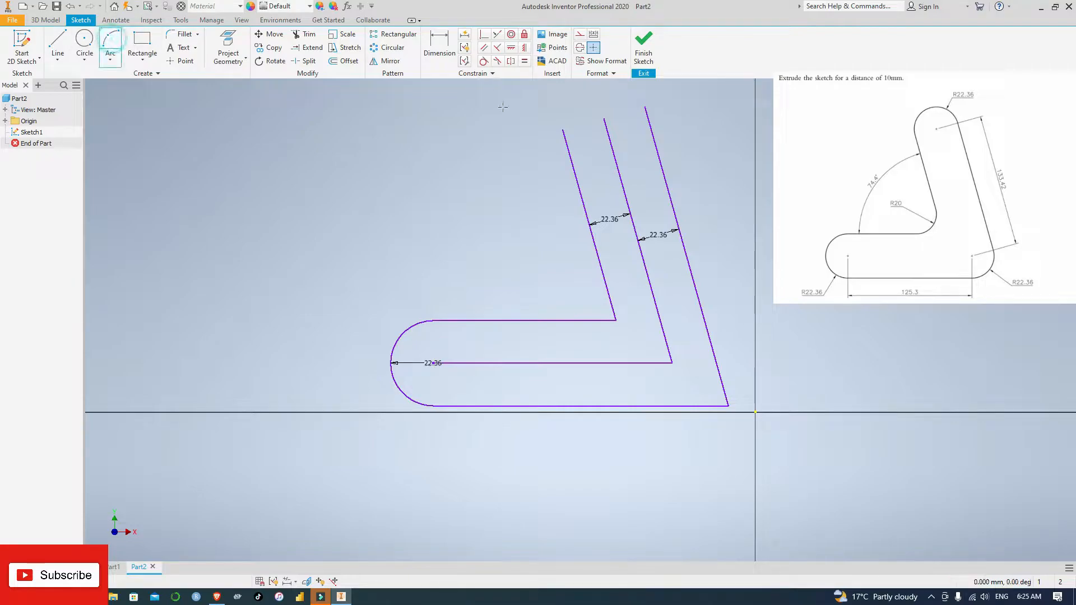
click(562, 129)
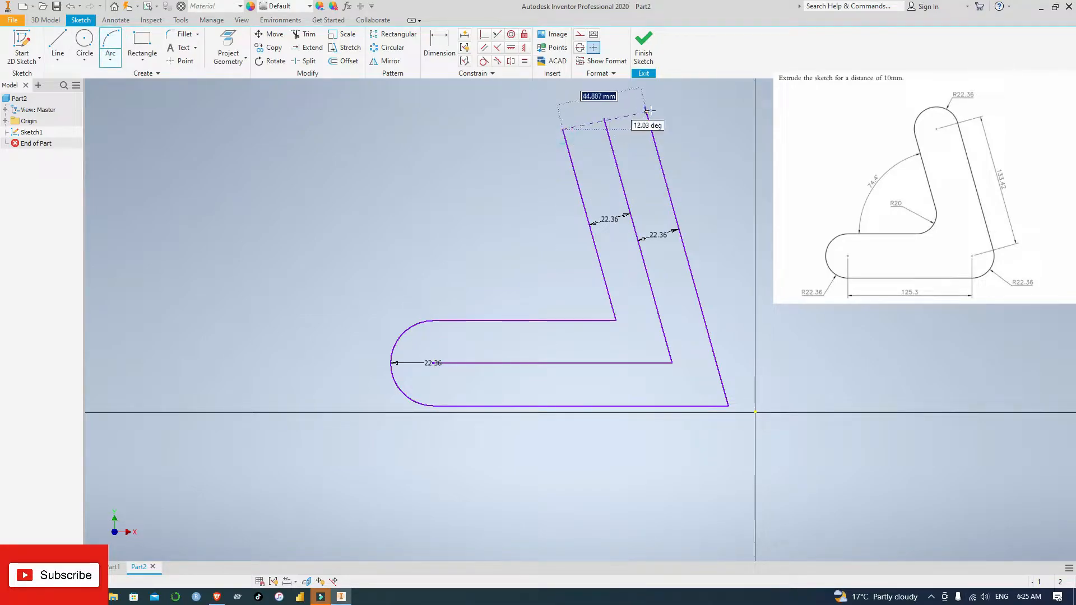
click(645, 106)
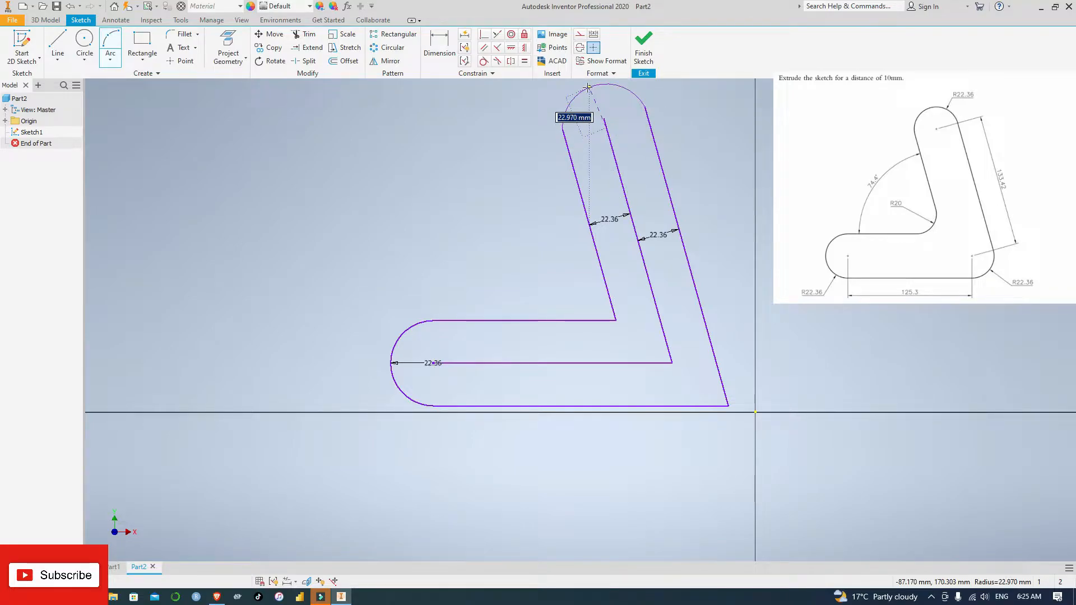
text(22.3)
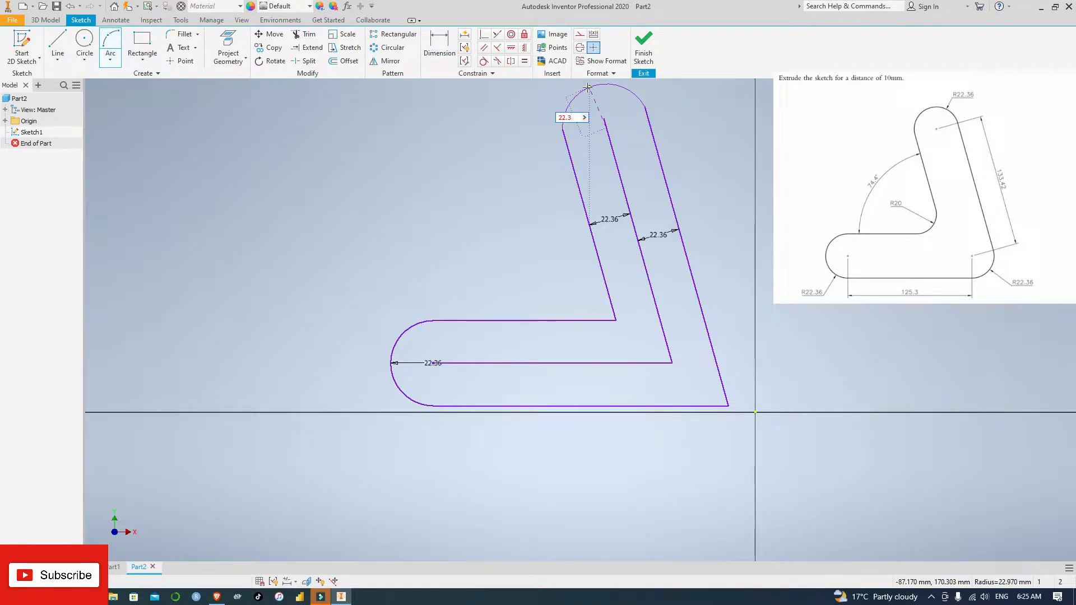
text(6)
key(Return)
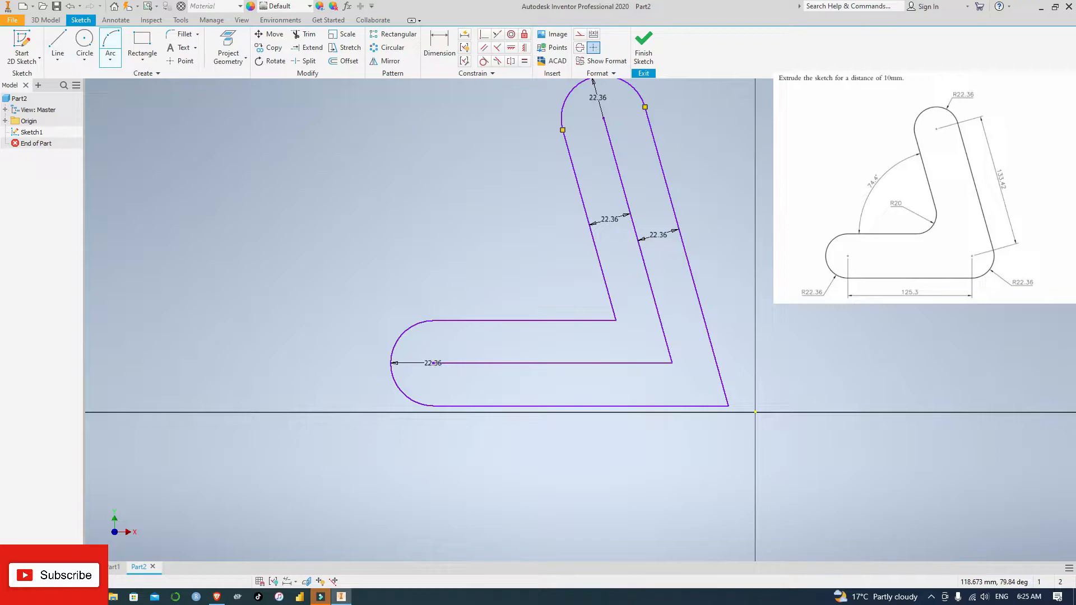
key(Escape)
scroll(717, 239, up, 2)
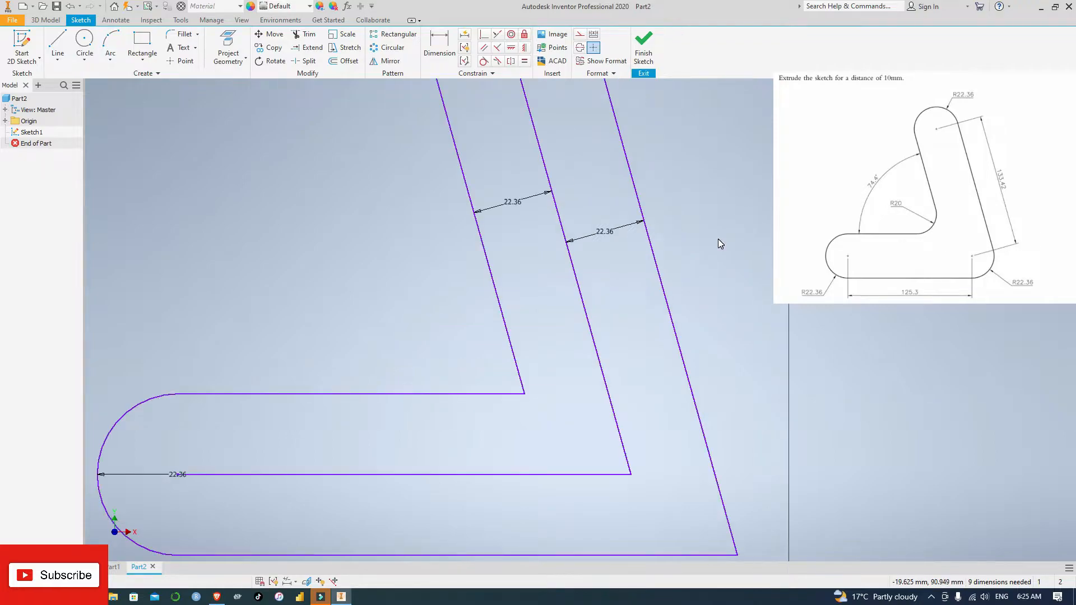
scroll(720, 238, down, 3)
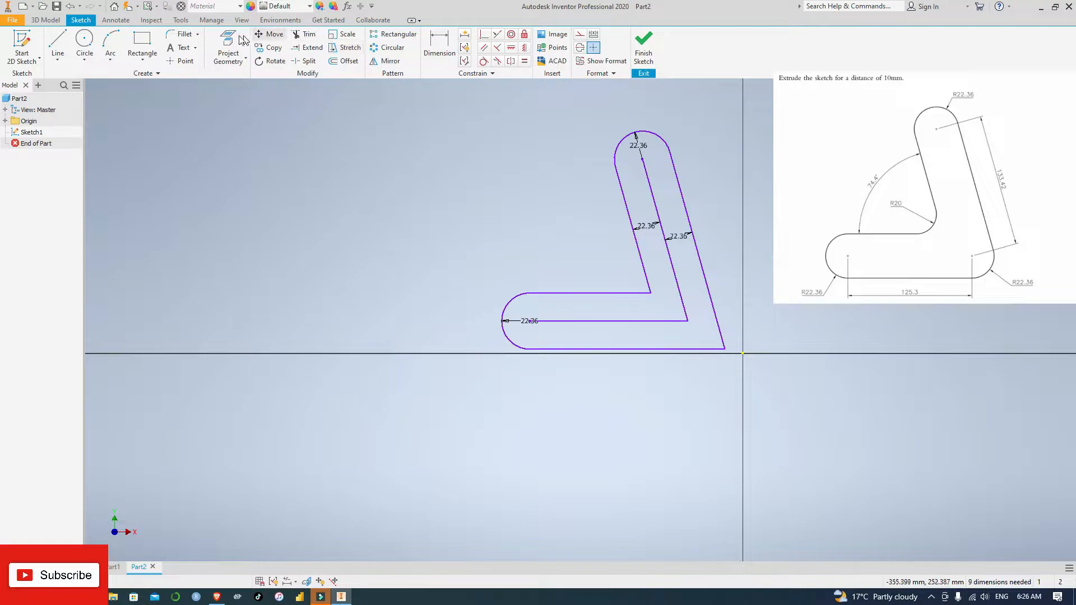
Step: Round the inner corner between the two legs with a 20 mm fillet and delete the fillet's radius dimension
click(182, 34)
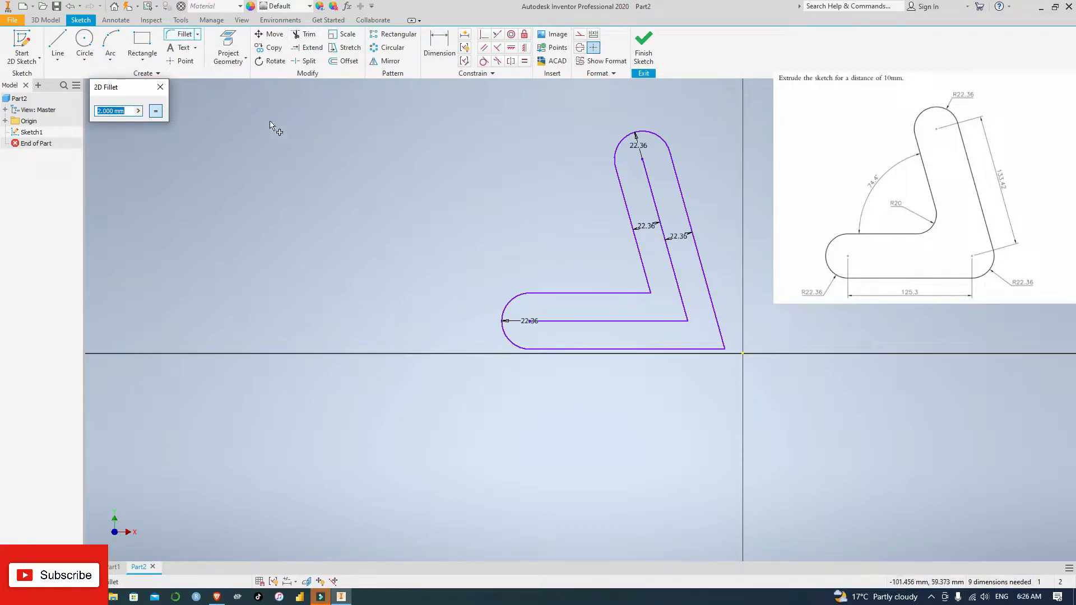
drag(125, 111, 99, 111)
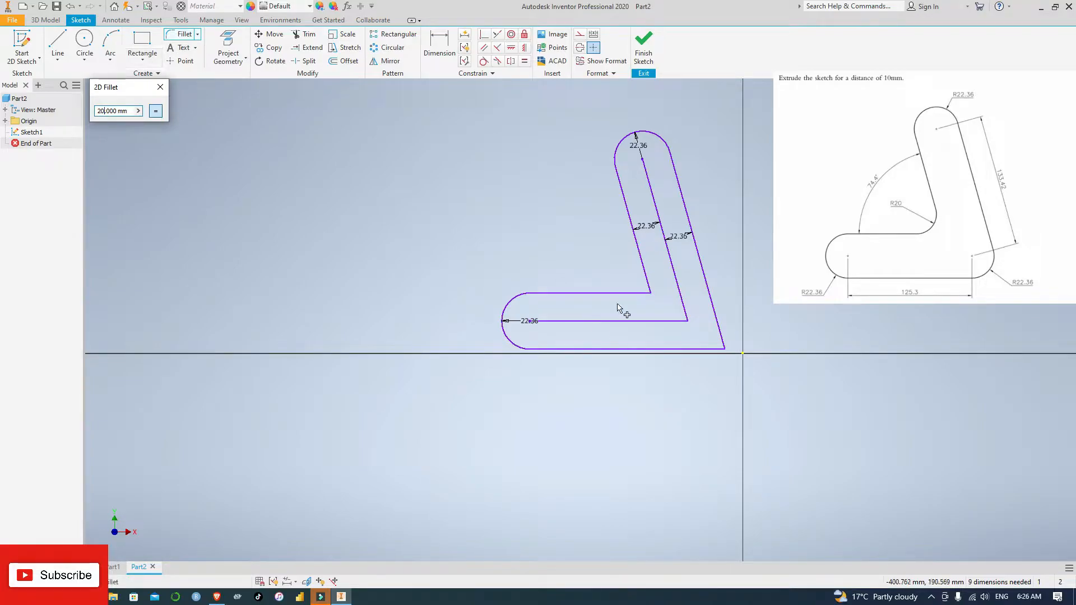
click(620, 292)
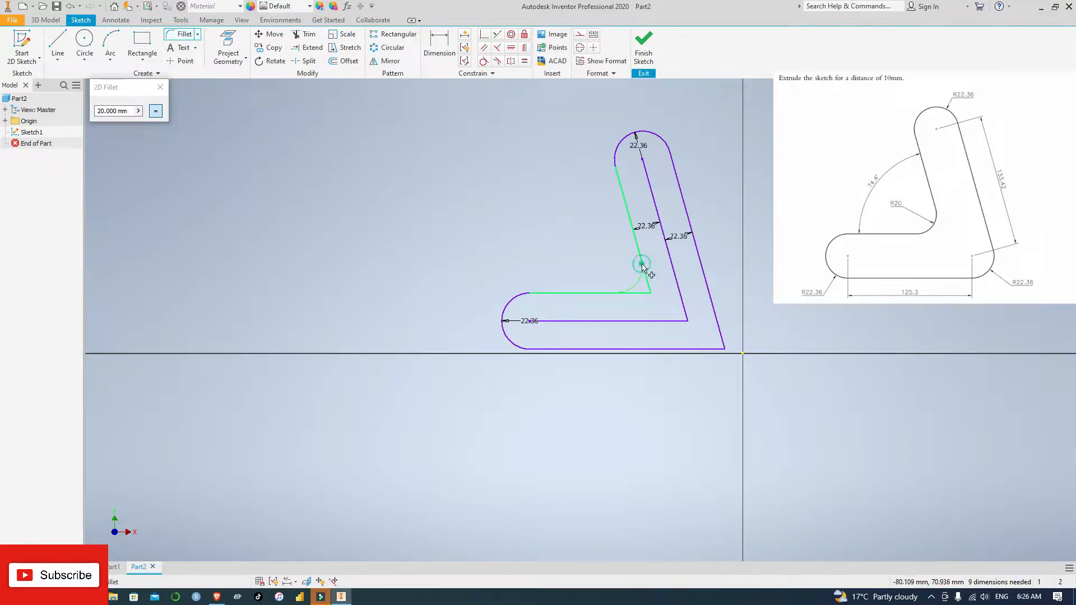
click(641, 263)
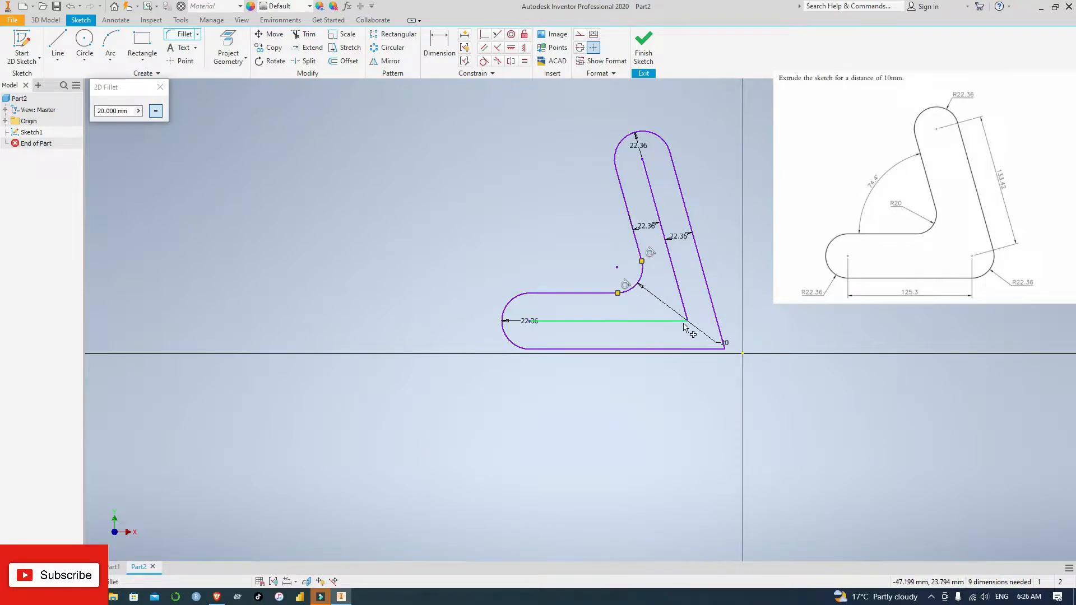
key(Escape)
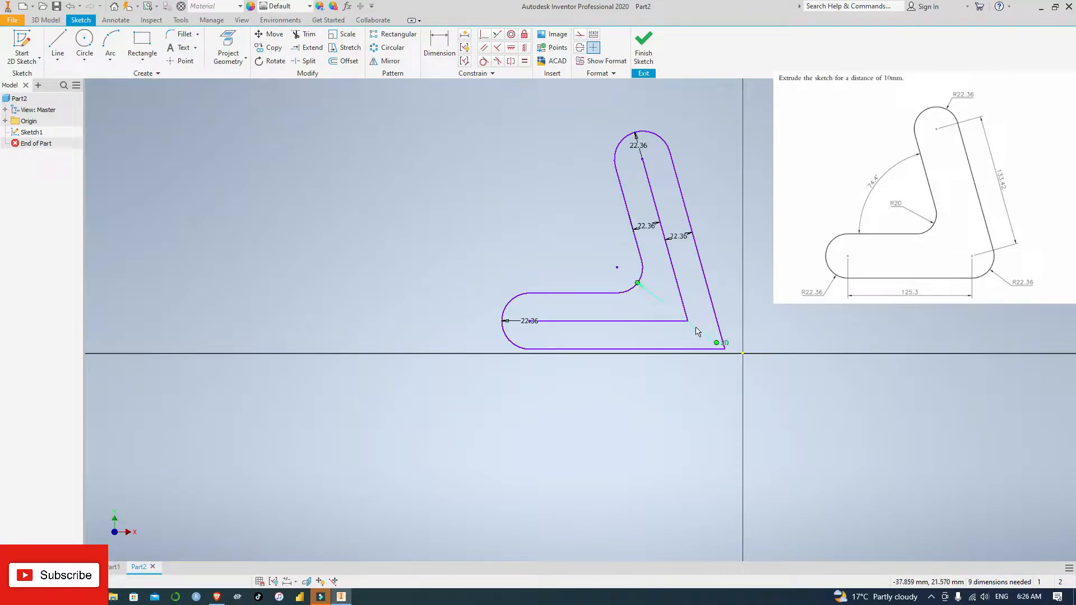
click(697, 332)
key(Delete)
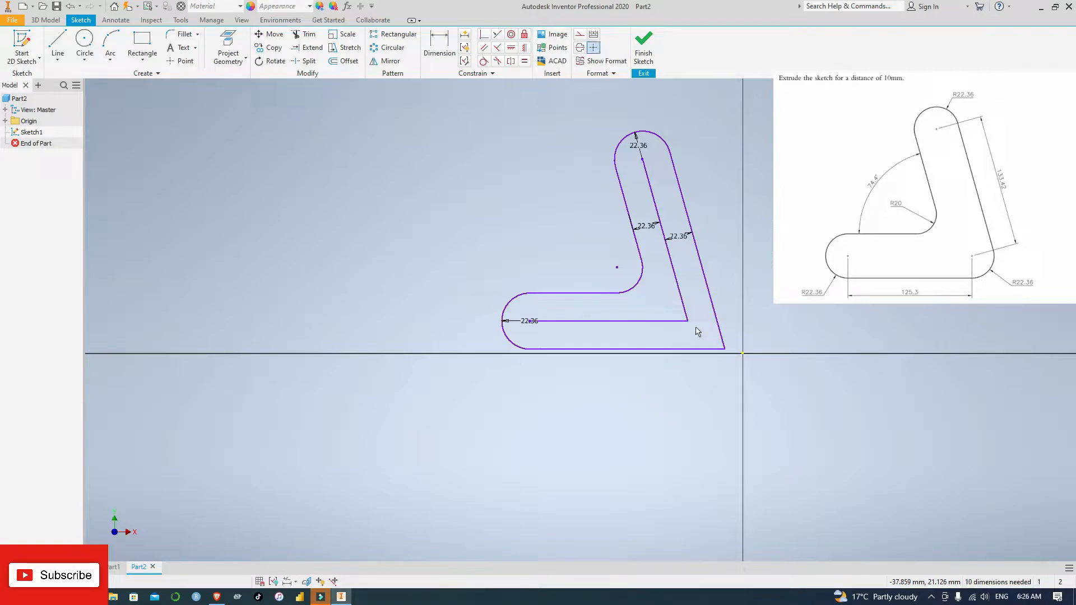
Step: Round the outer corner of the profile with a 22.36 mm fillet
click(182, 33)
click(707, 348)
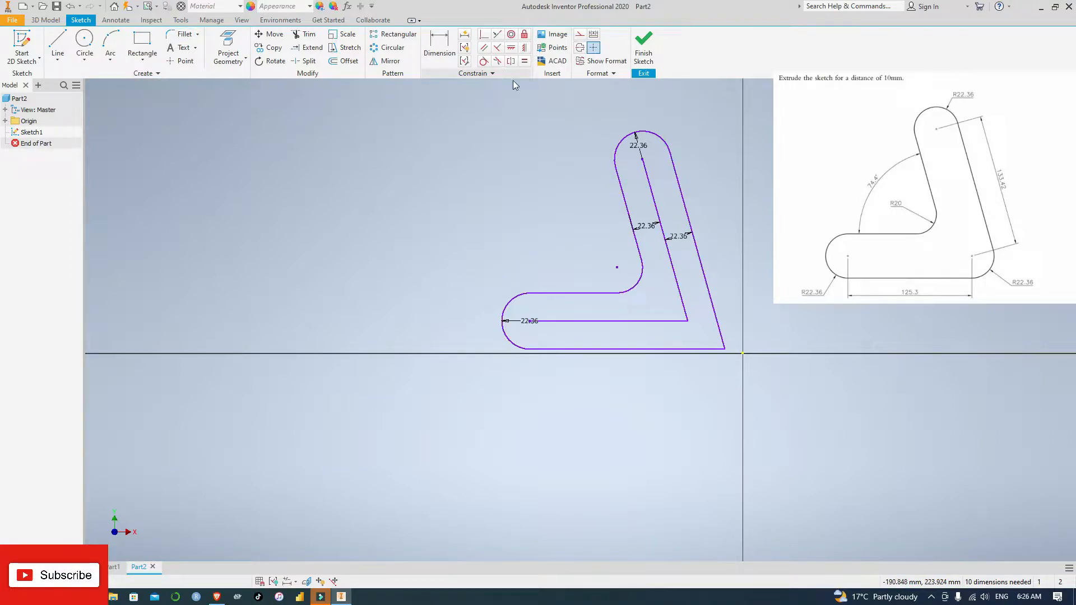
click(177, 35)
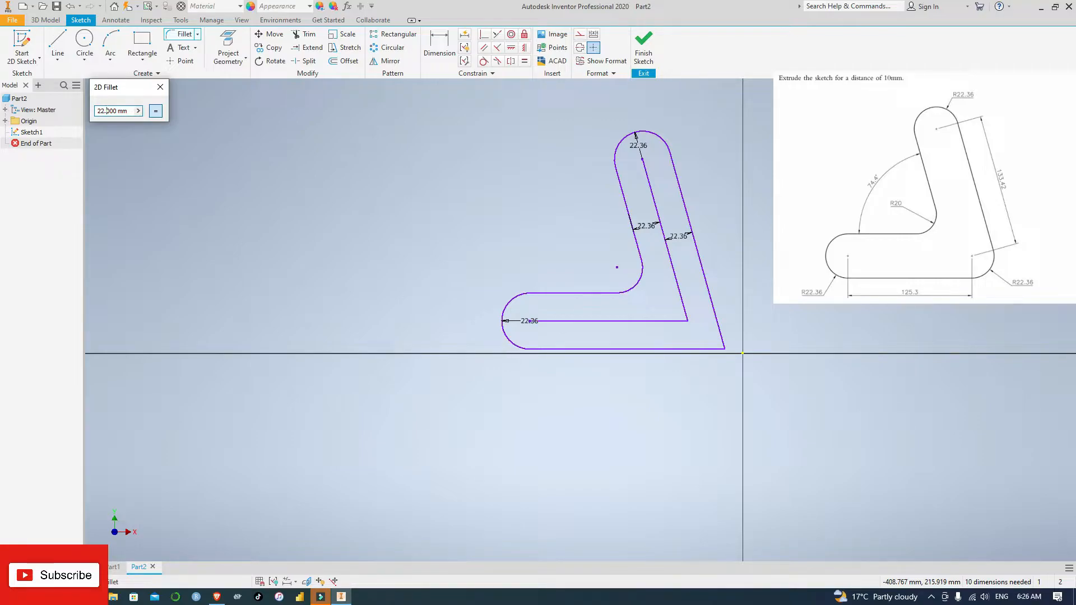
click(698, 349)
click(716, 323)
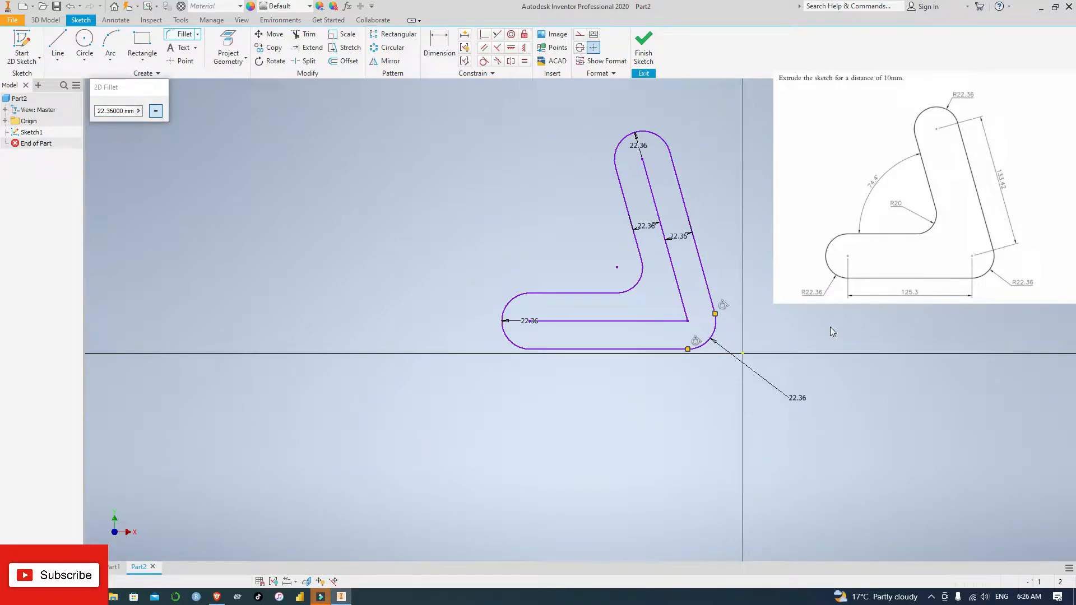
key(Escape)
Step: Delete the slanted and horizontal centre lines inside the profile and the remaining radius dimensions
click(681, 295)
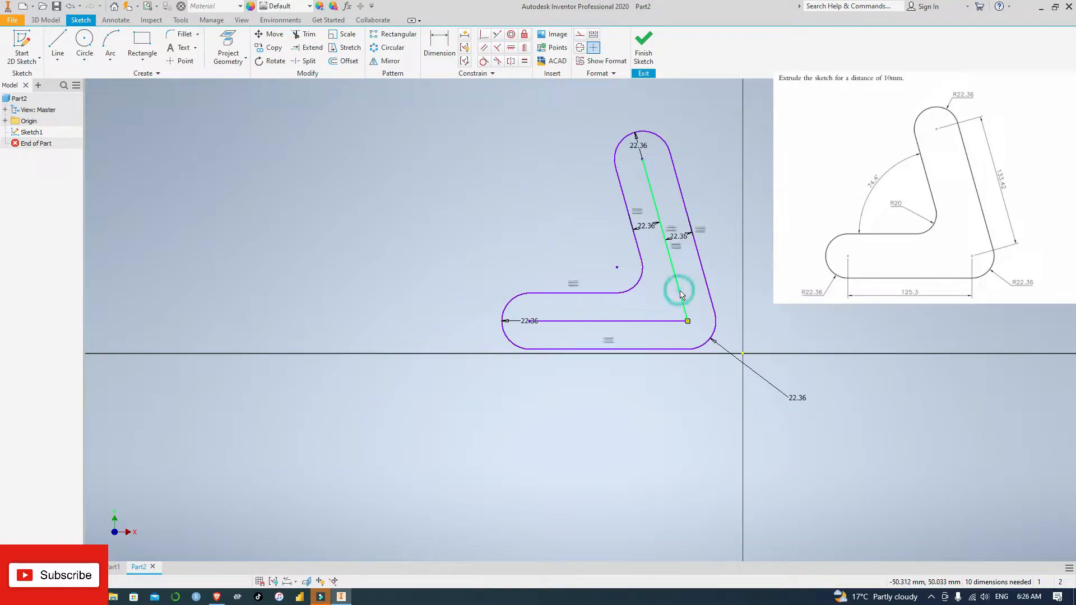
key(Delete)
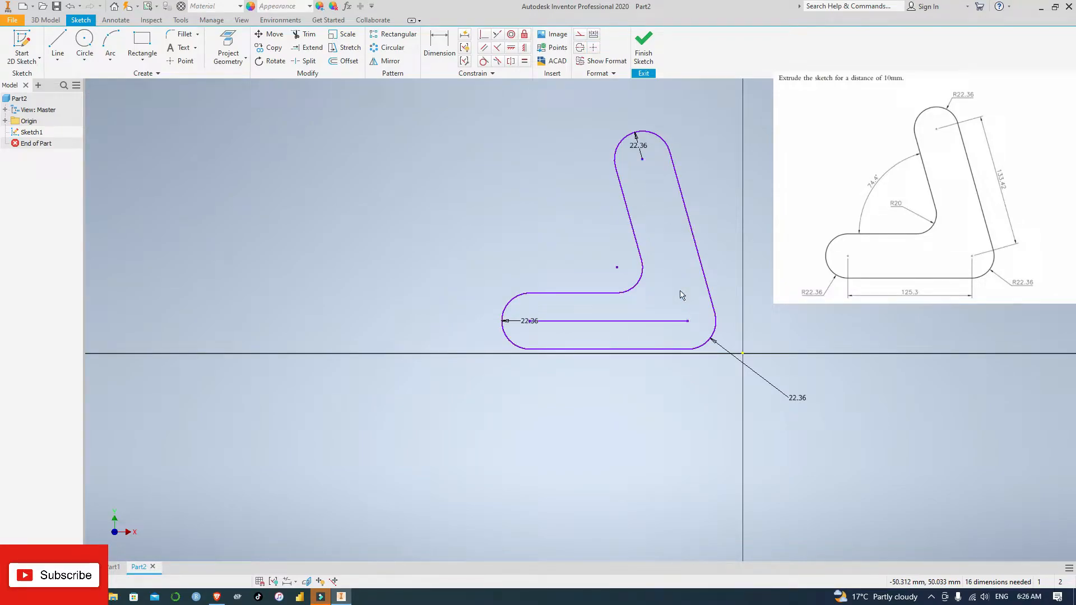
click(667, 321)
key(Delete)
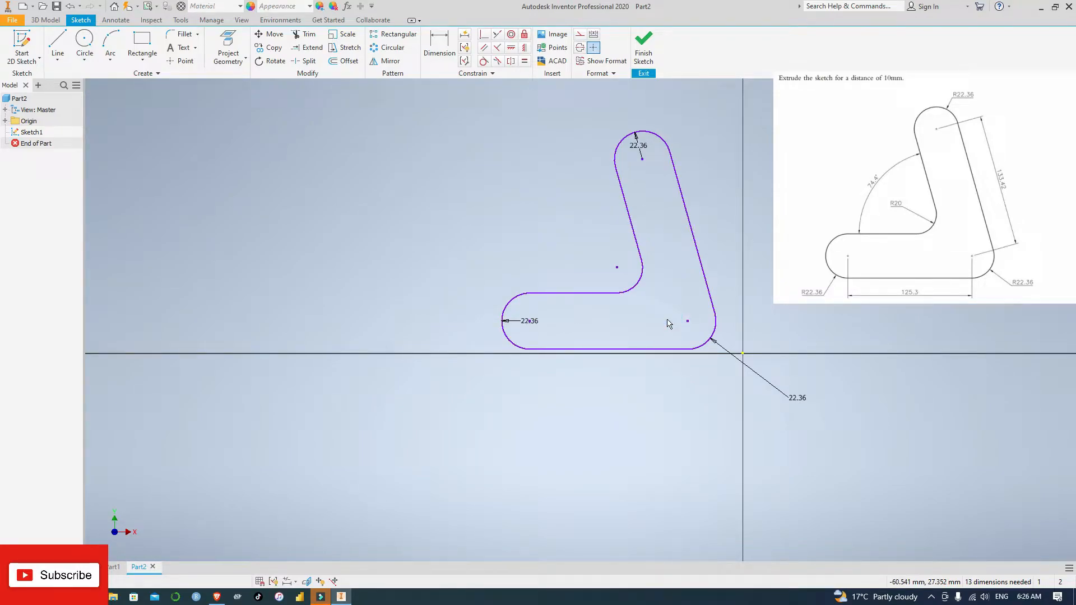
click(640, 147)
click(791, 395)
key(Delete)
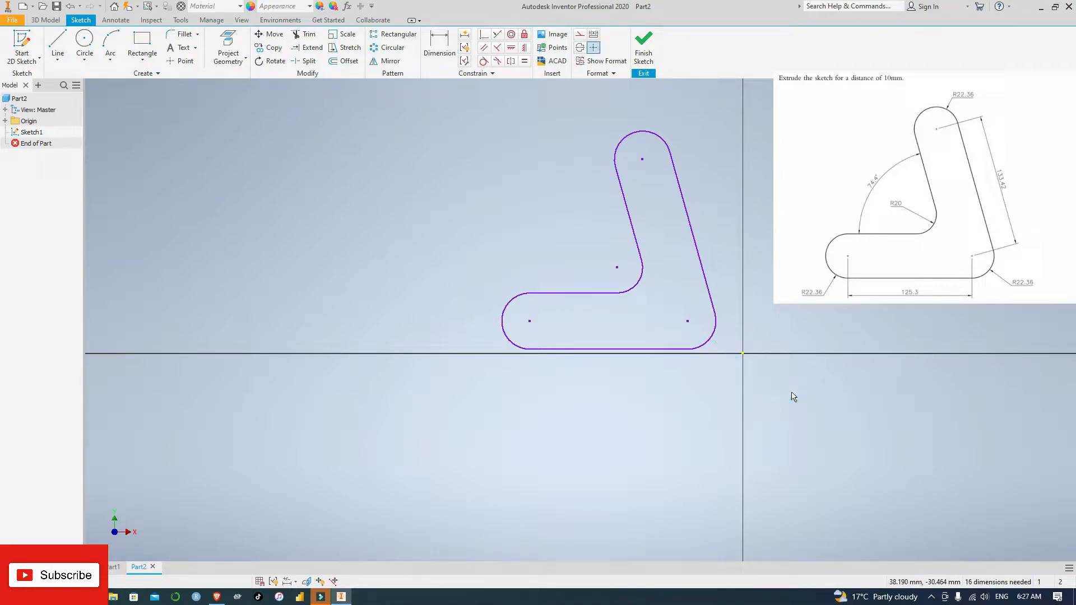
Step: Select the whole profile and move it up and to the left, farther from the sketch origin
mouse_move(729, 348)
mouse_down()
mouse_move(576, 301)
mouse_move(466, 190)
mouse_move(447, 120)
mouse_up()
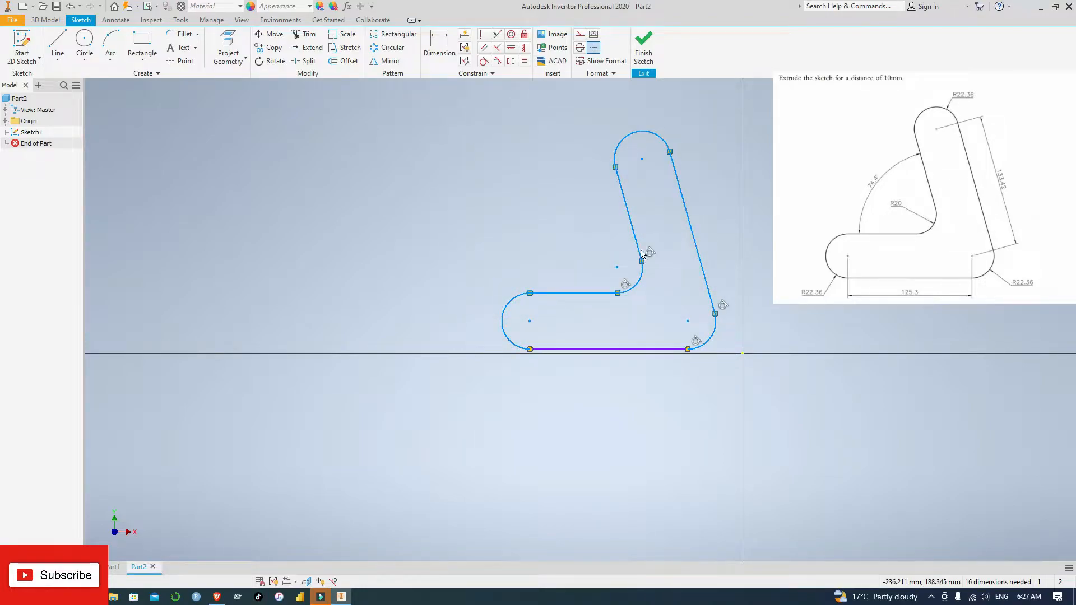
click(677, 389)
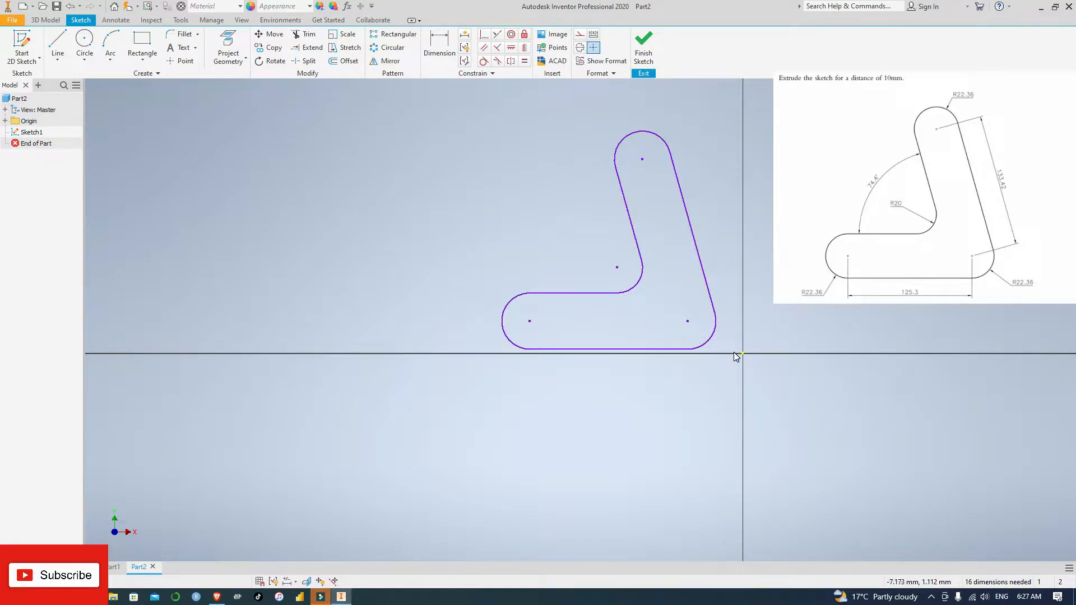
mouse_move(735, 351)
mouse_down()
mouse_move(584, 275)
mouse_move(502, 192)
mouse_move(462, 124)
mouse_up()
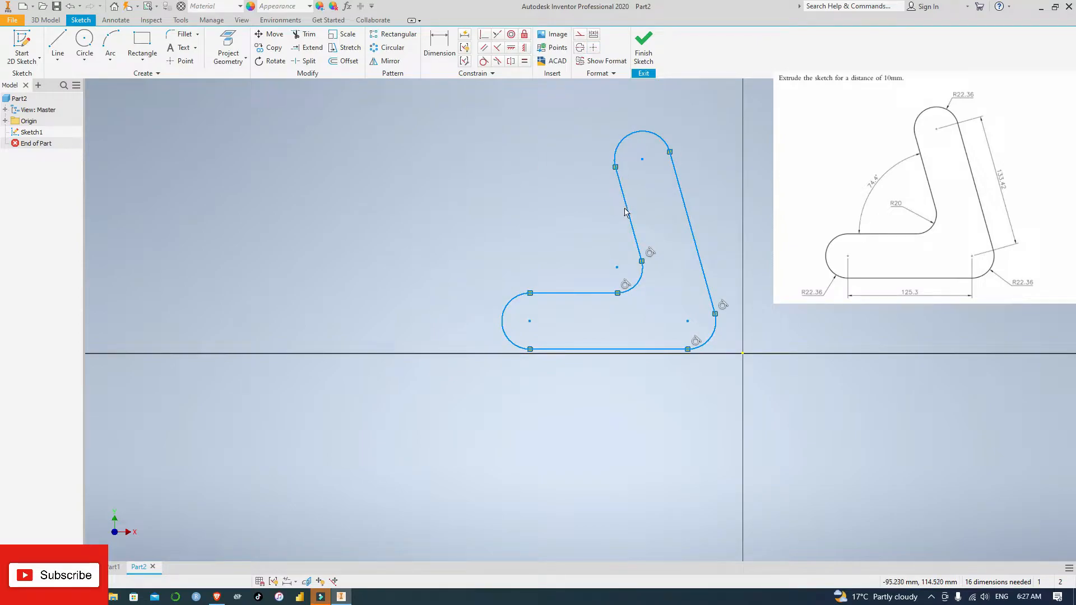
drag(624, 213, 539, 166)
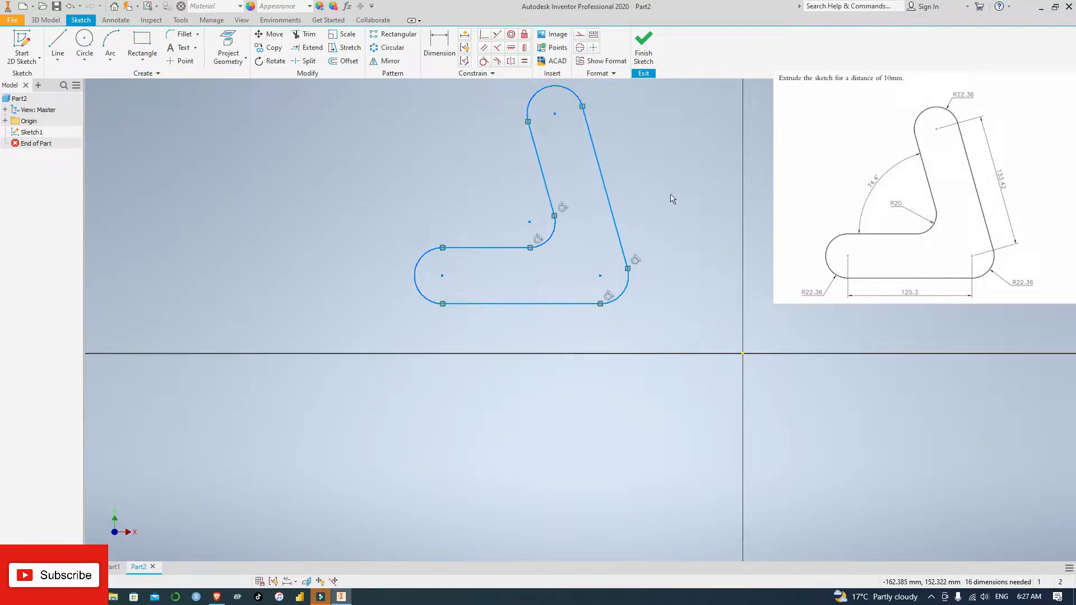
Step: Dimension the aligned distance along the slanted leg between the centres of the outer corner fillet and the upper end arc
scroll(802, 213, down, 1)
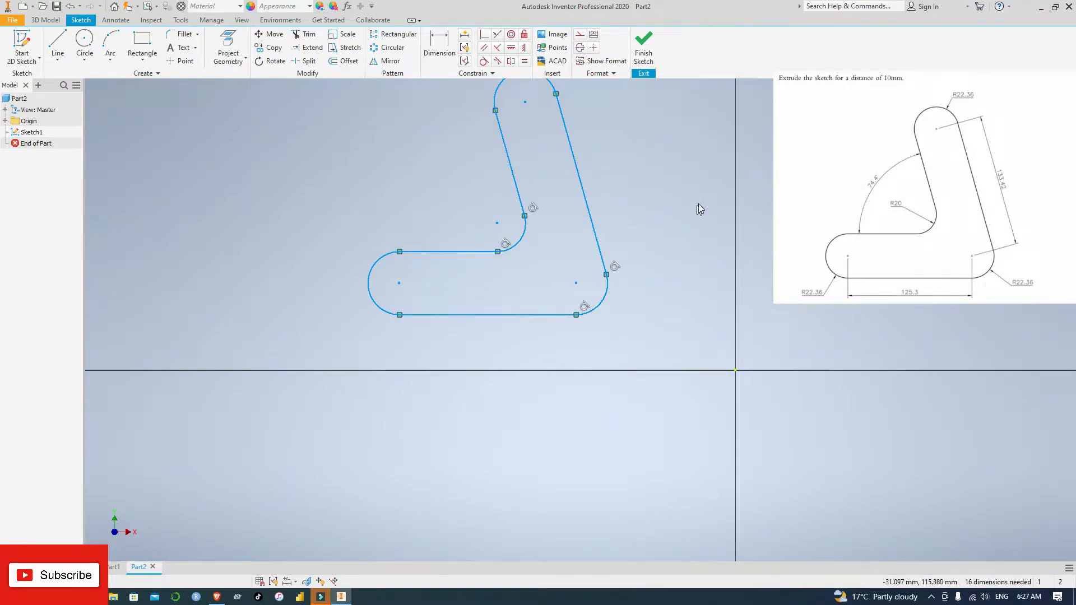
middle_drag(707, 220, 719, 301)
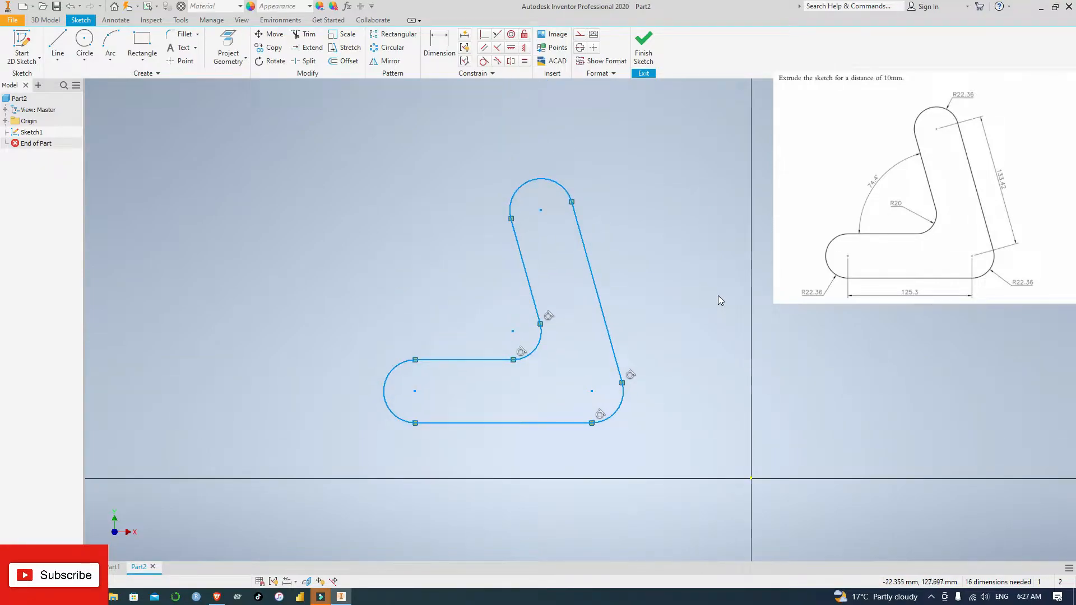
click(447, 45)
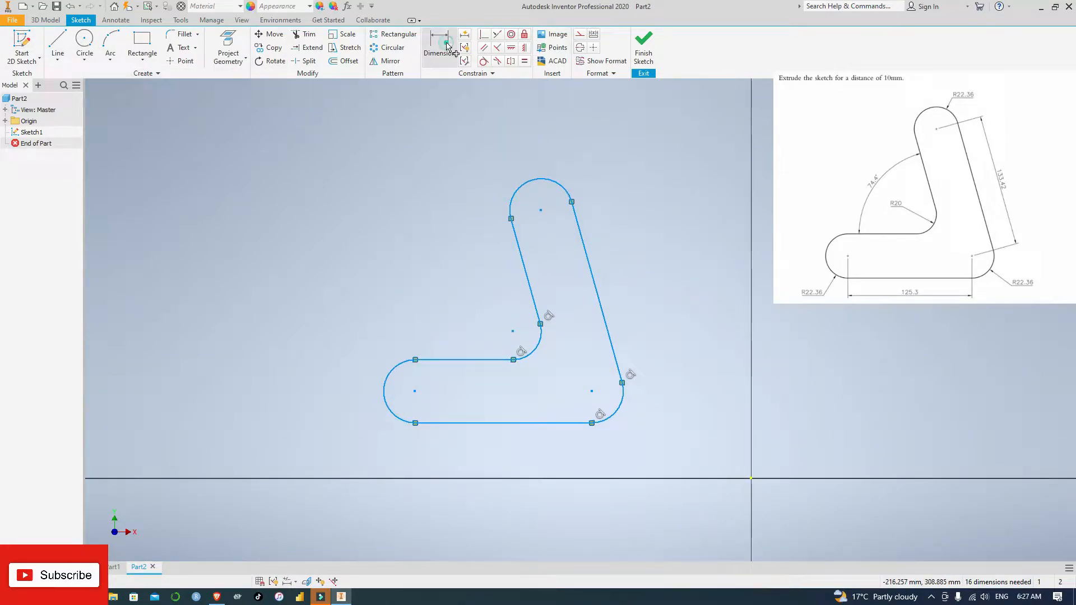
click(591, 390)
click(582, 313)
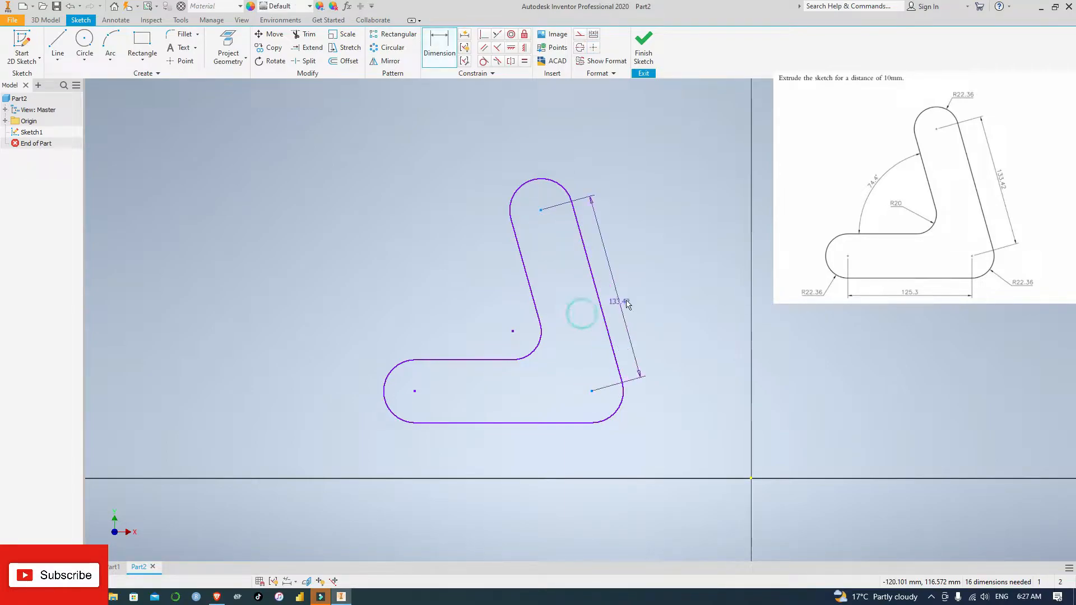
click(632, 285)
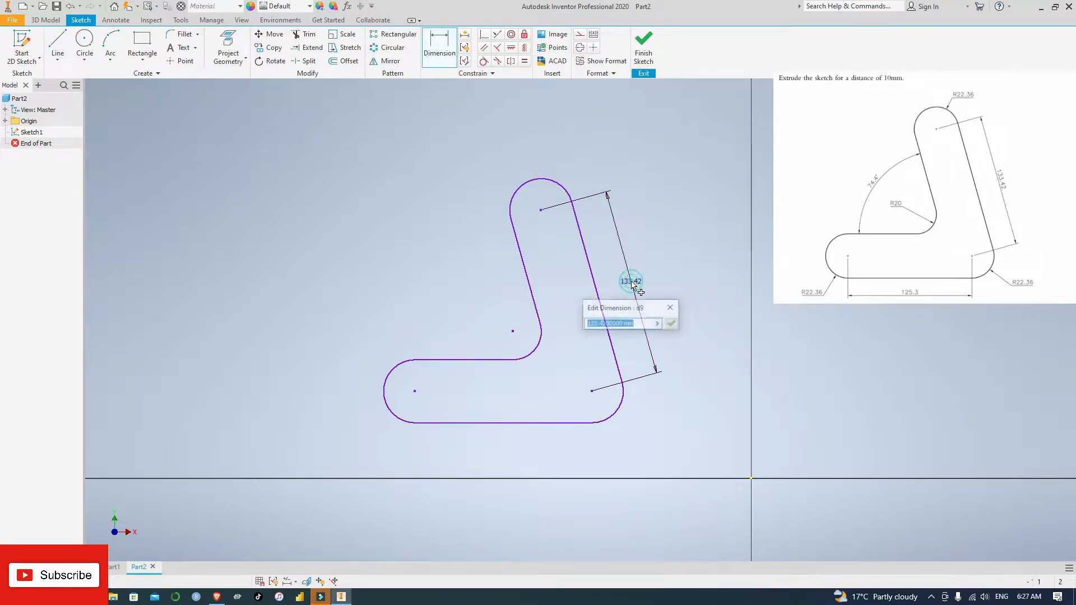
key(Return)
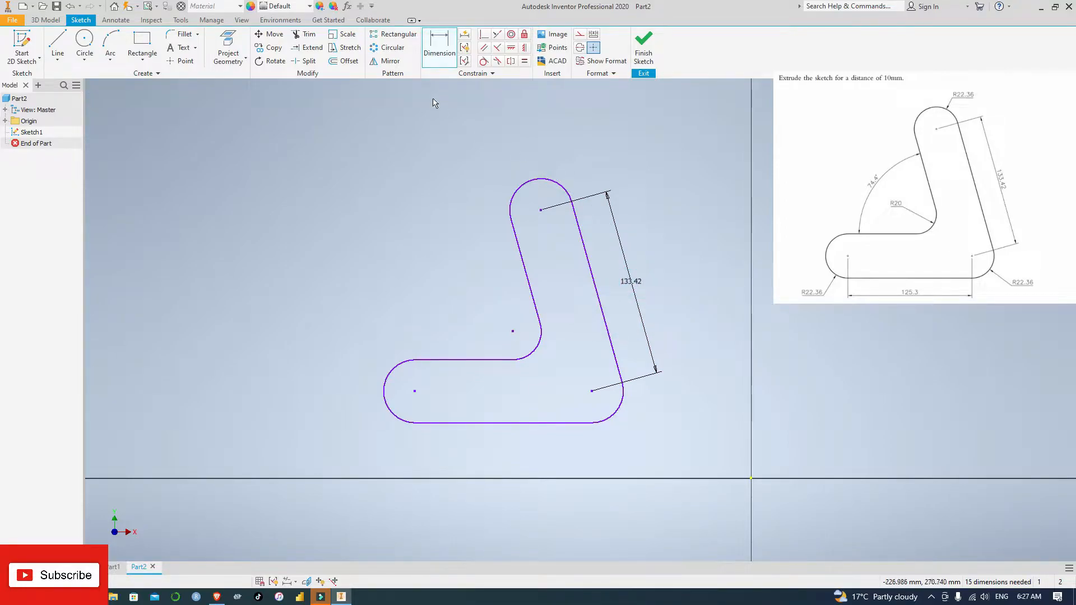
Step: Dimension the radii of the upper end arc, the inner corner fillet and the outer corner fillet
click(543, 181)
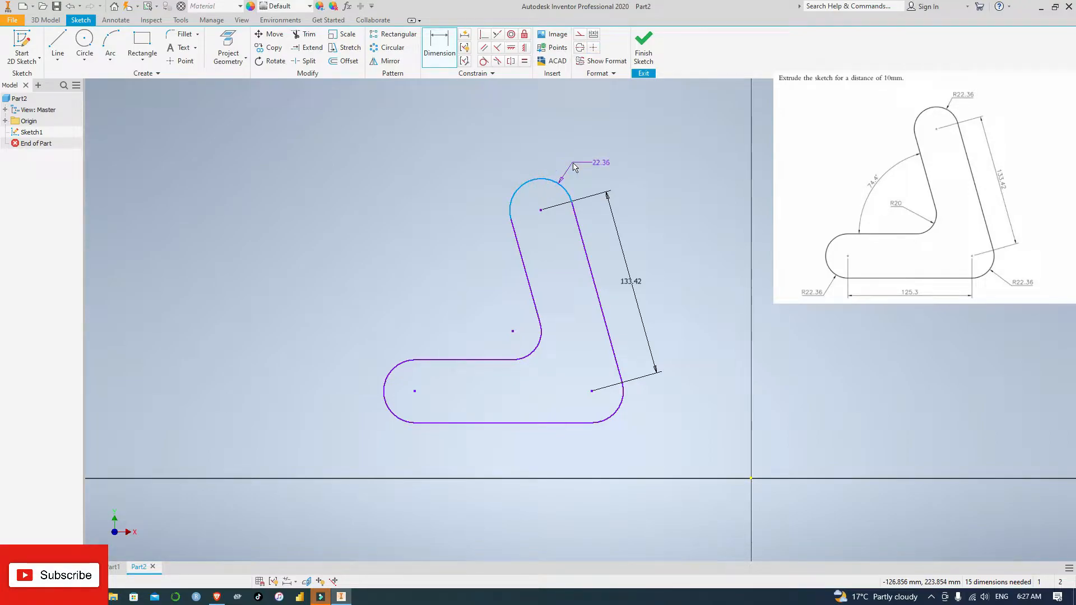
click(573, 167)
click(612, 200)
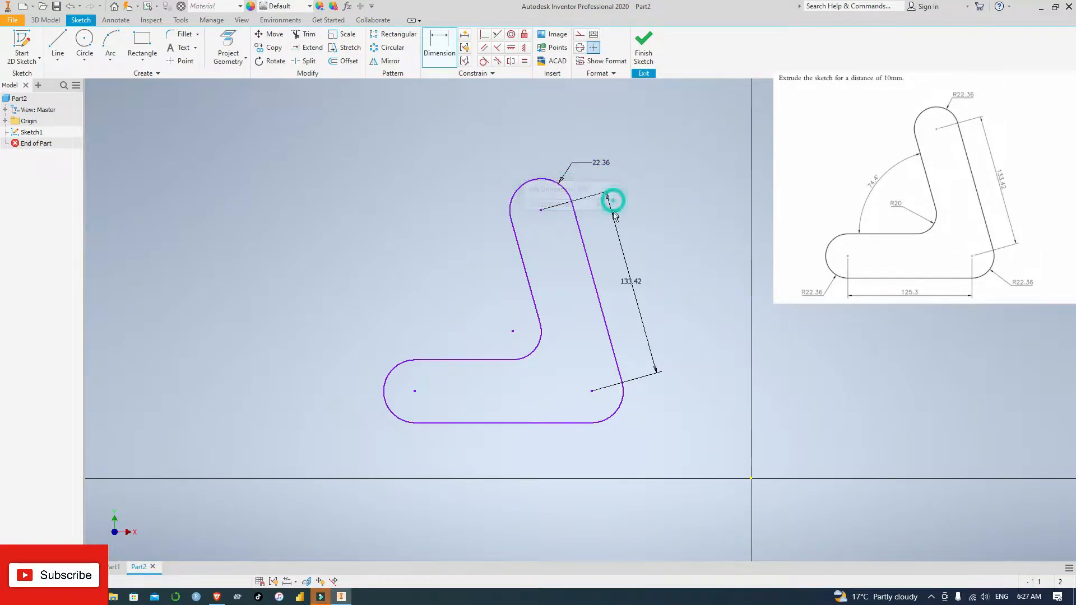
click(534, 348)
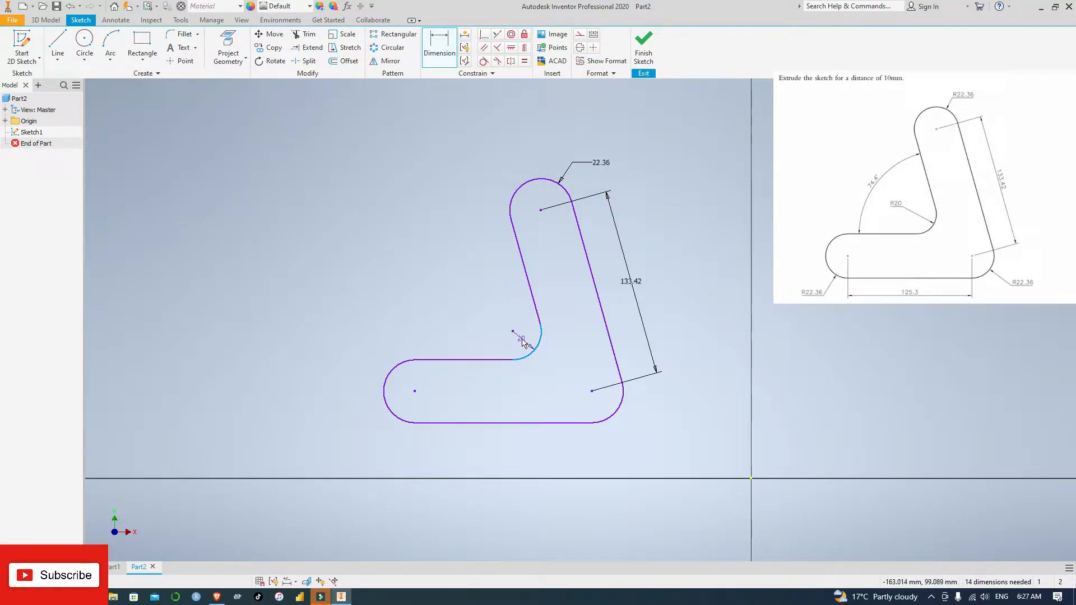
click(523, 342)
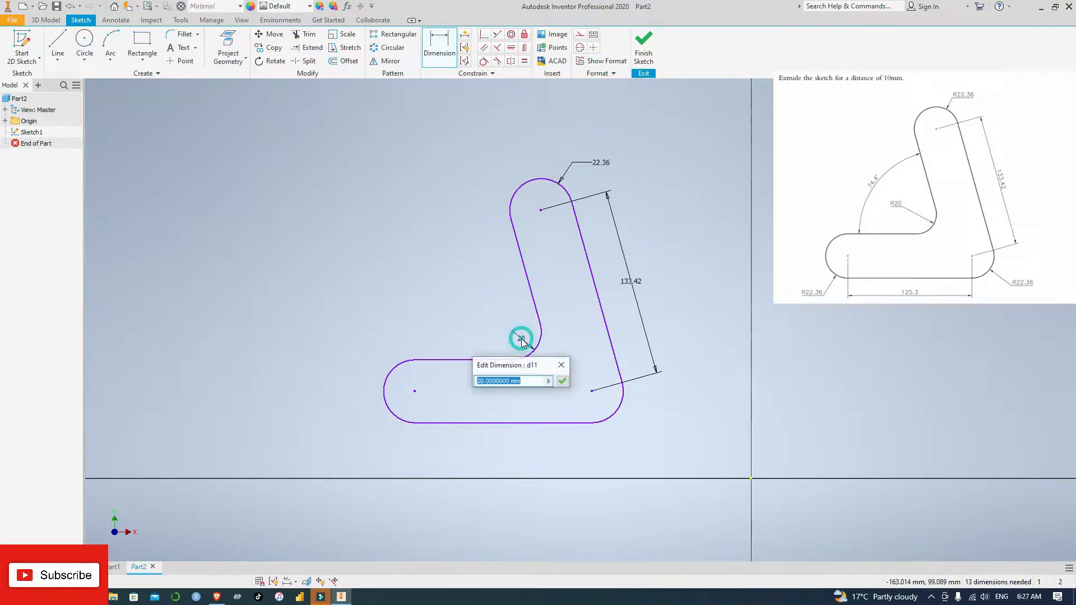
click(562, 377)
click(622, 408)
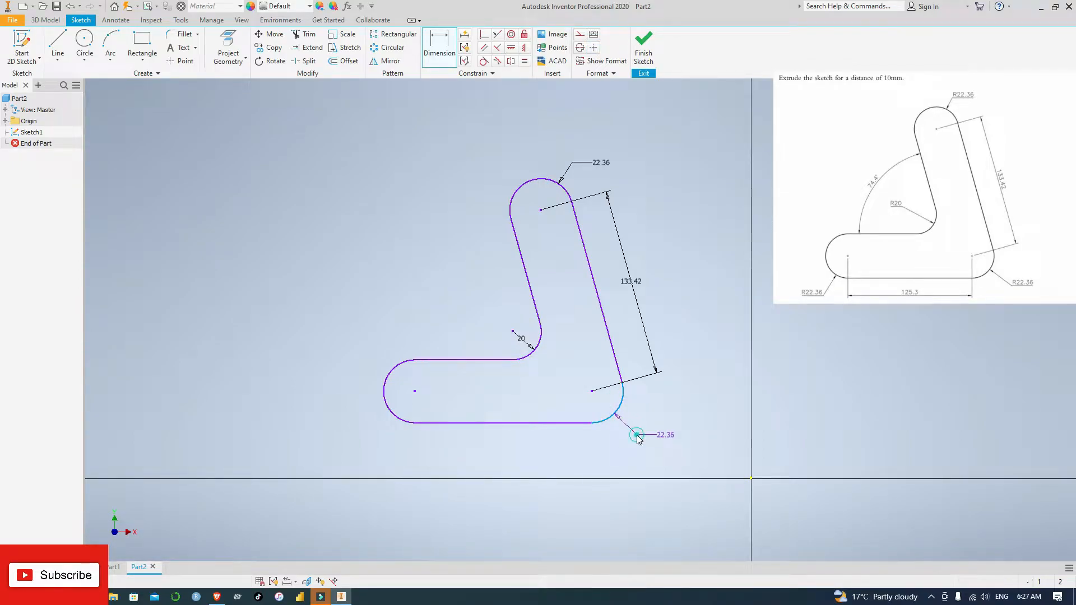
click(639, 440)
click(679, 480)
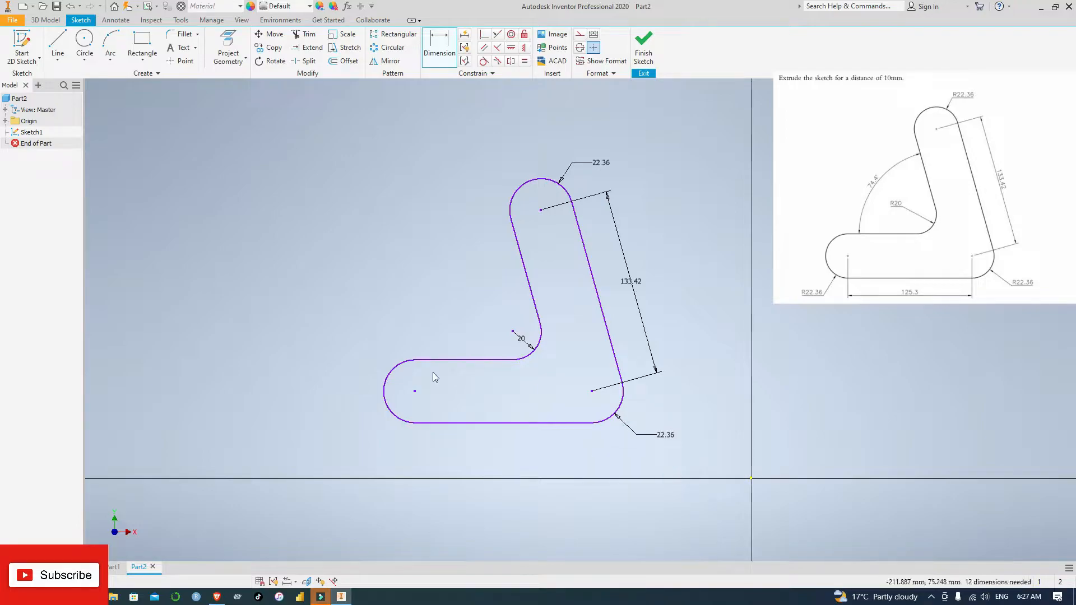
Step: Dimension the horizontal distance between the lower leg's two arc centres and the radius of its left end arc
click(592, 391)
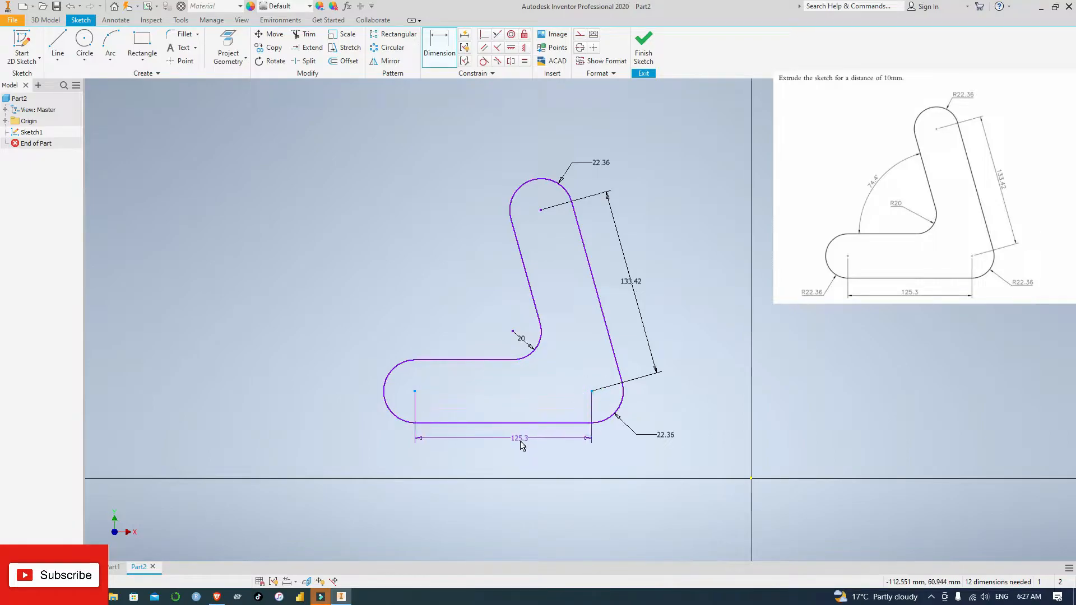
click(514, 450)
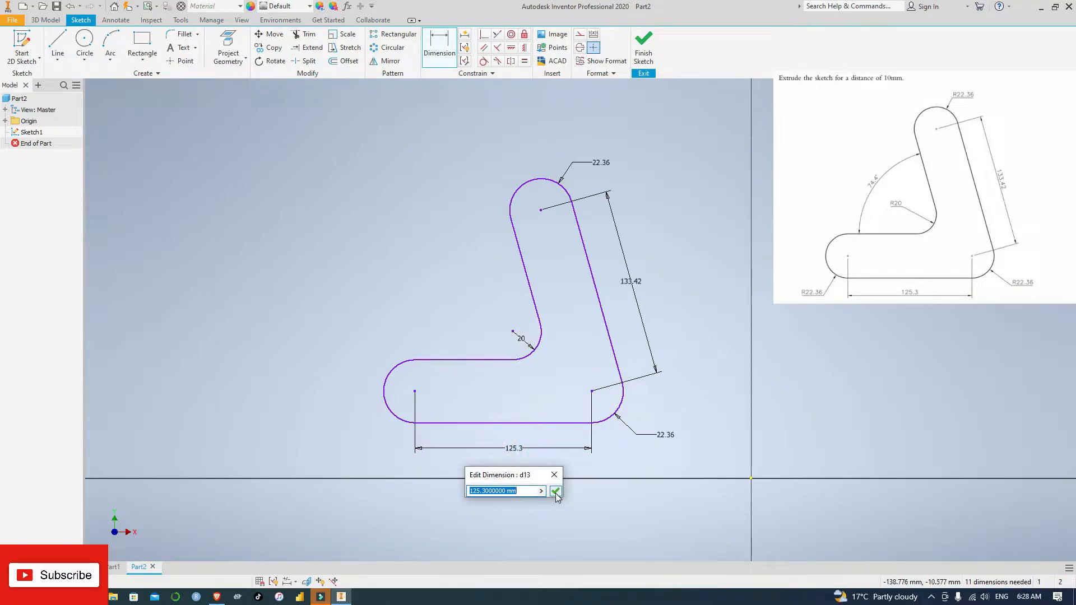
click(556, 492)
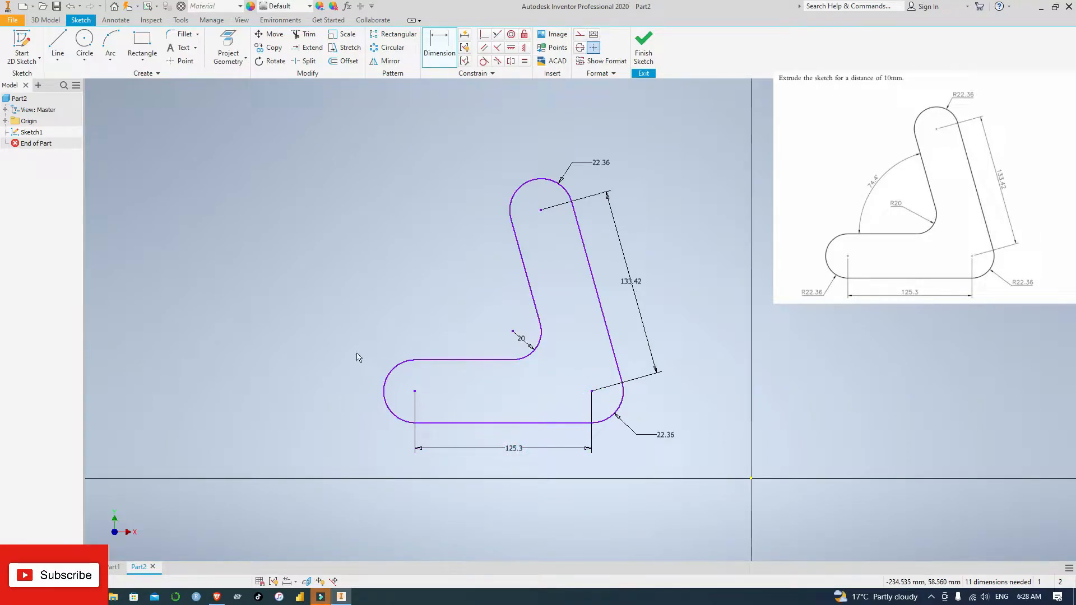
click(386, 392)
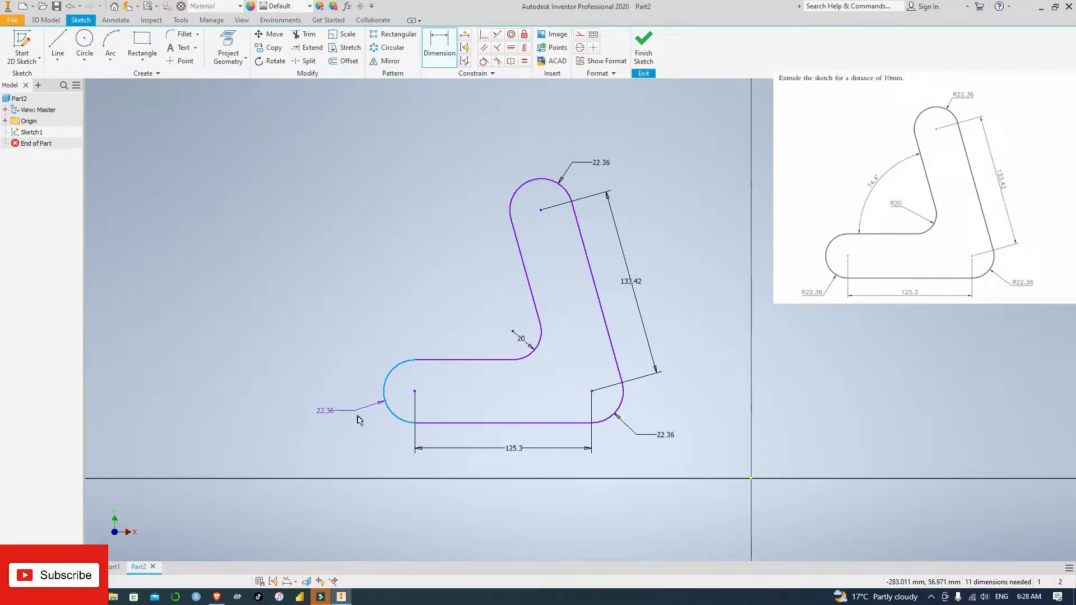
click(373, 447)
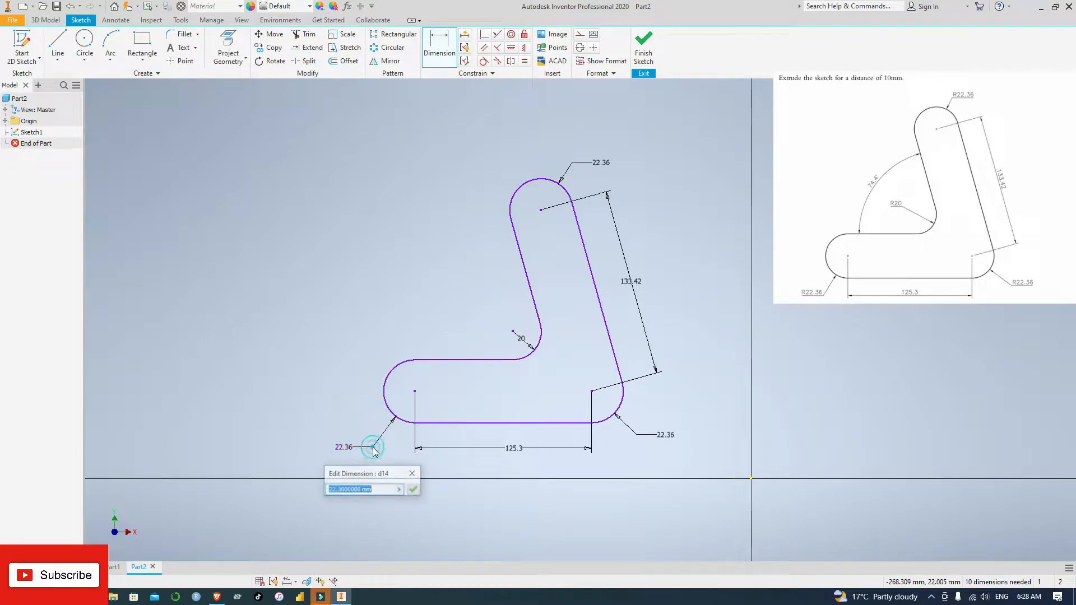
click(412, 489)
Step: Dimension the angle between the slanted leg's inner edge and the lower leg's upper edge
click(523, 270)
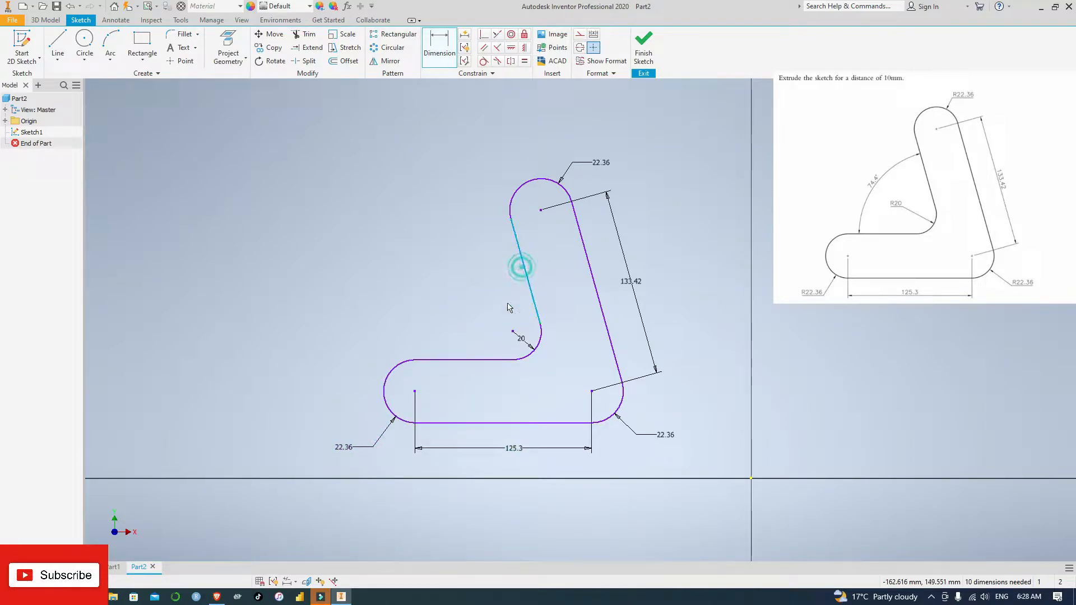
click(475, 359)
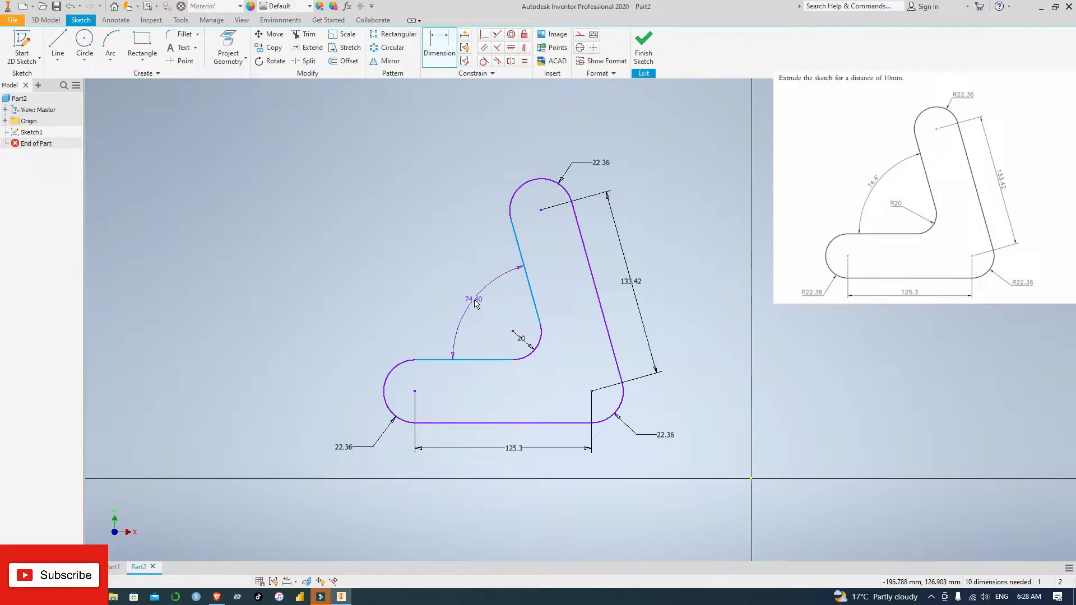
click(470, 300)
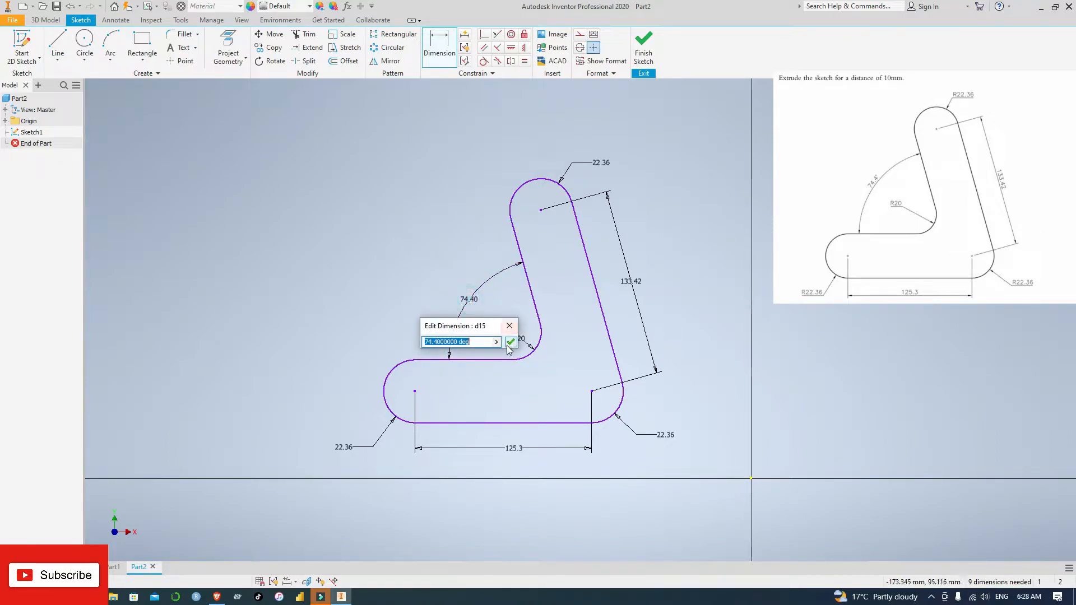
click(579, 350)
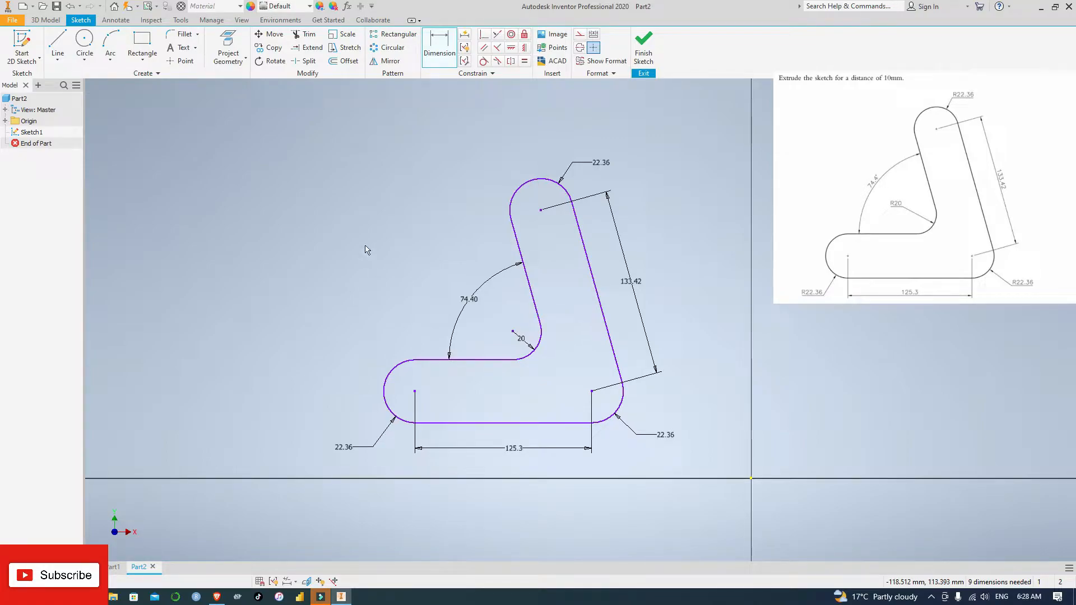
Step: Extrude the rounded L-shaped profile by 10 mm from the sketch plane in the default direction
click(45, 19)
key(e)
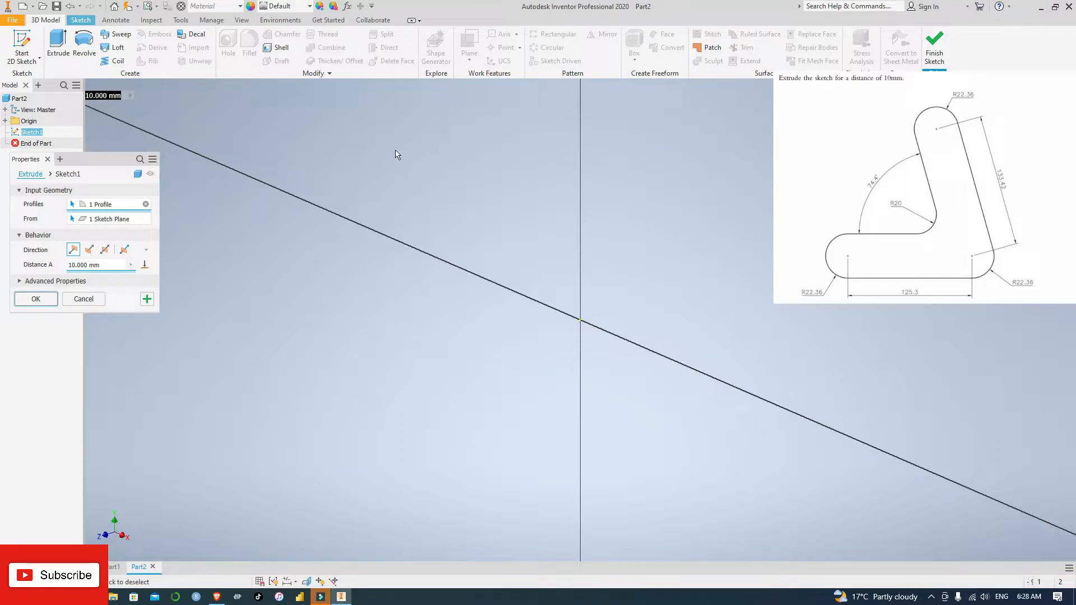
middle_drag(427, 168, 757, 471)
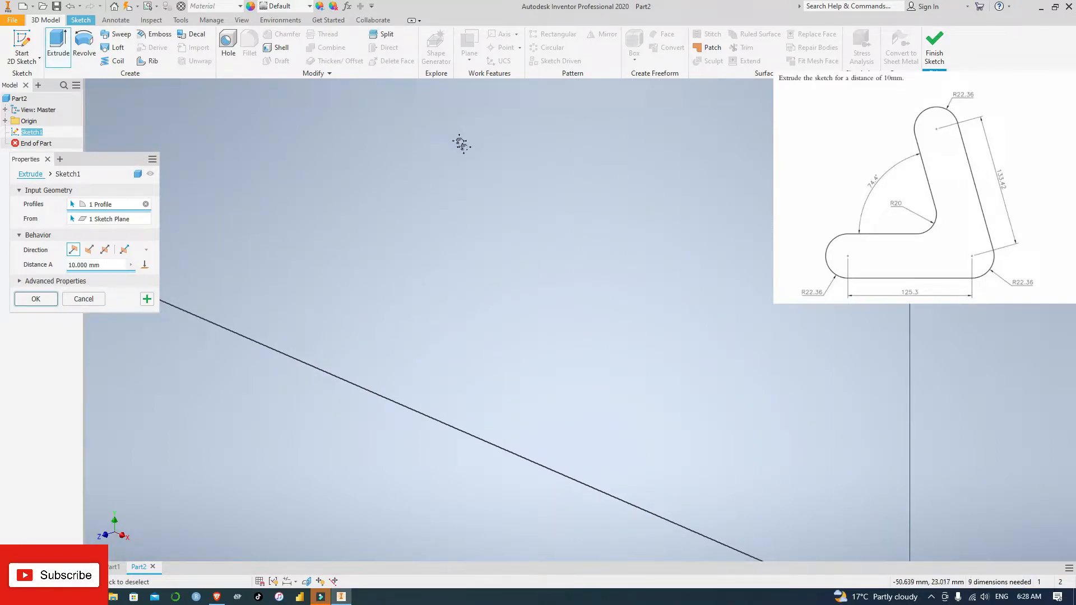
middle_drag(461, 144, 648, 439)
mouse_move(421, 127)
middle_down()
mouse_move(568, 340)
mouse_move(658, 422)
middle_up()
middle_drag(680, 257, 741, 363)
scroll(742, 363, up, 4)
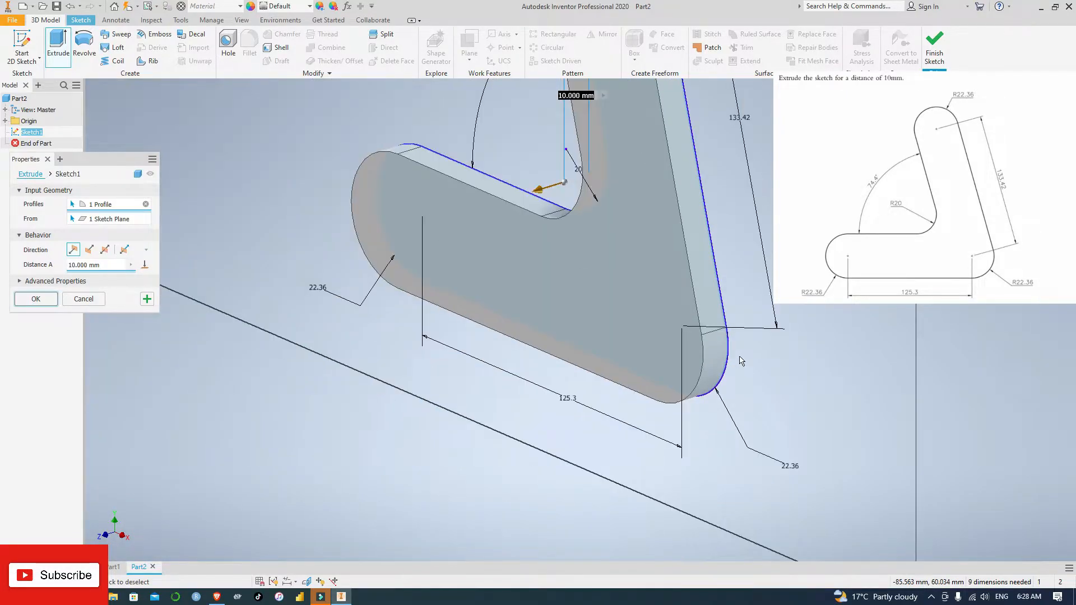
middle_drag(768, 173, 763, 370)
scroll(762, 332, up, 2)
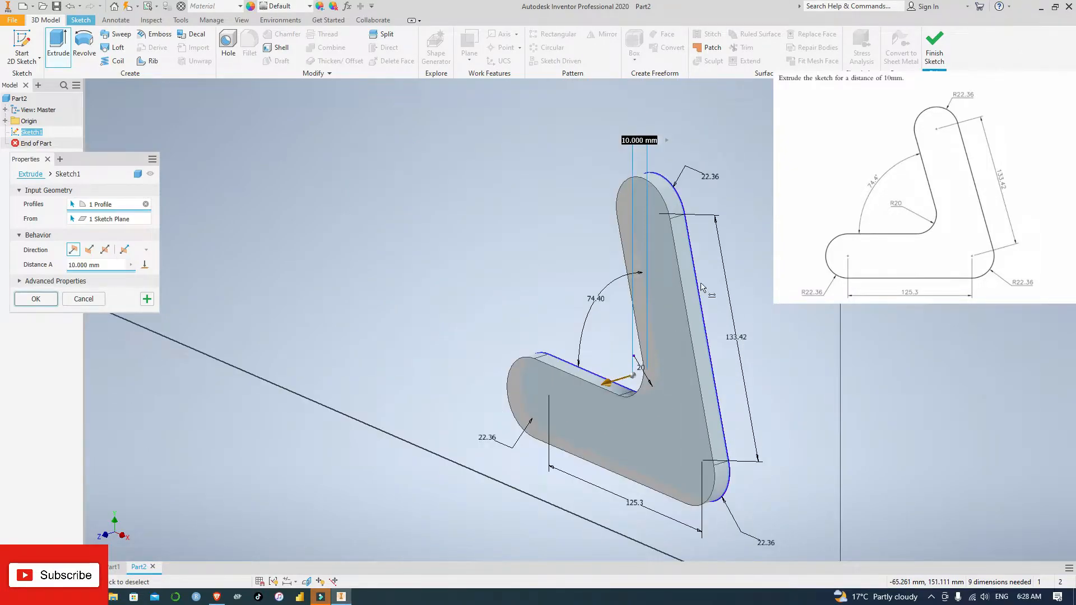
click(75, 265)
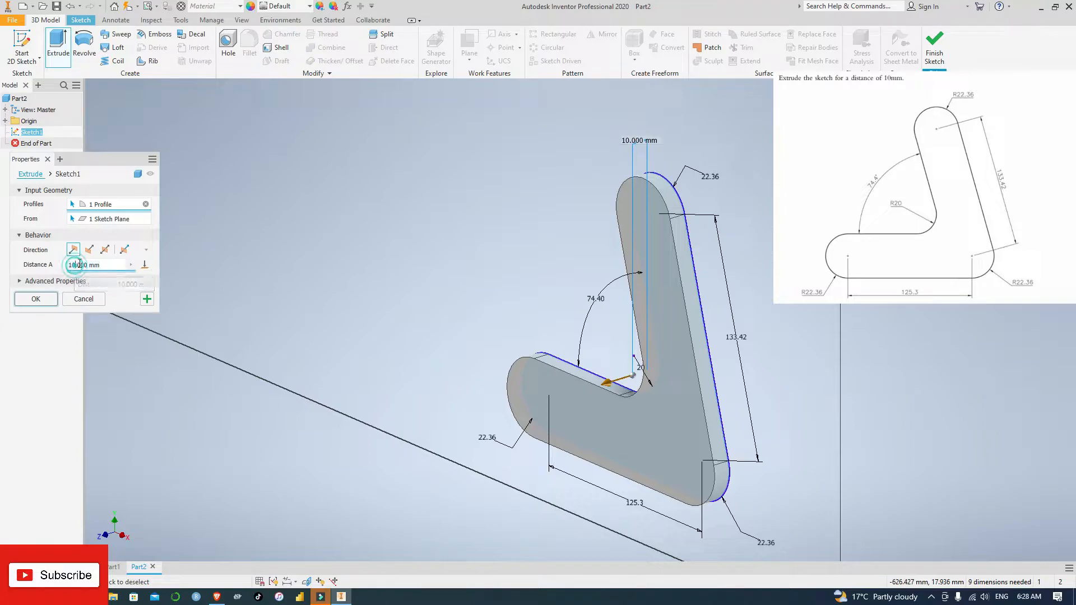
click(36, 298)
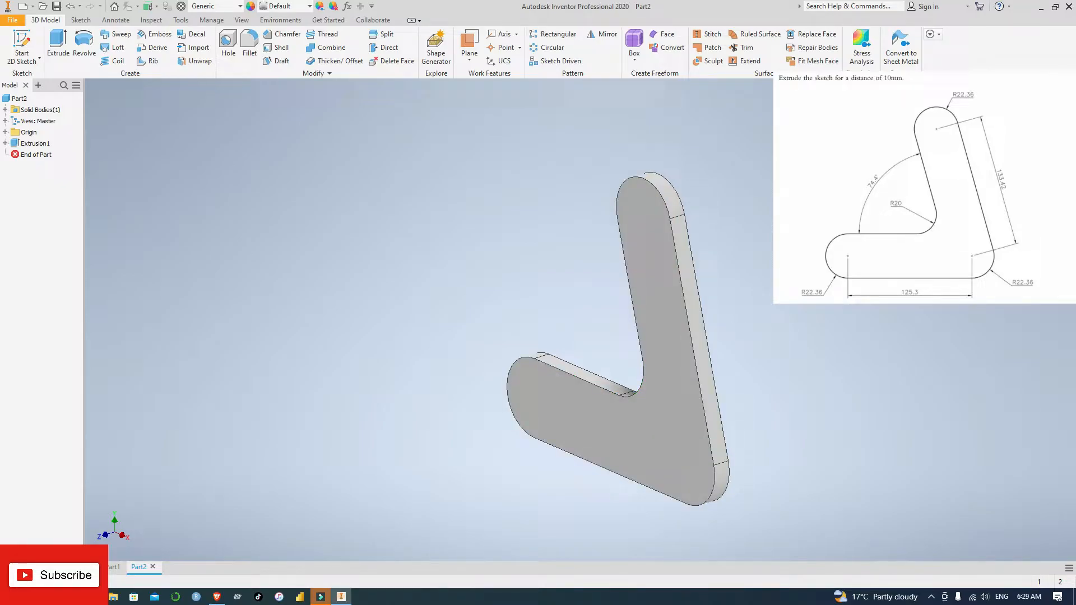
middle_drag(780, 283, 771, 250)
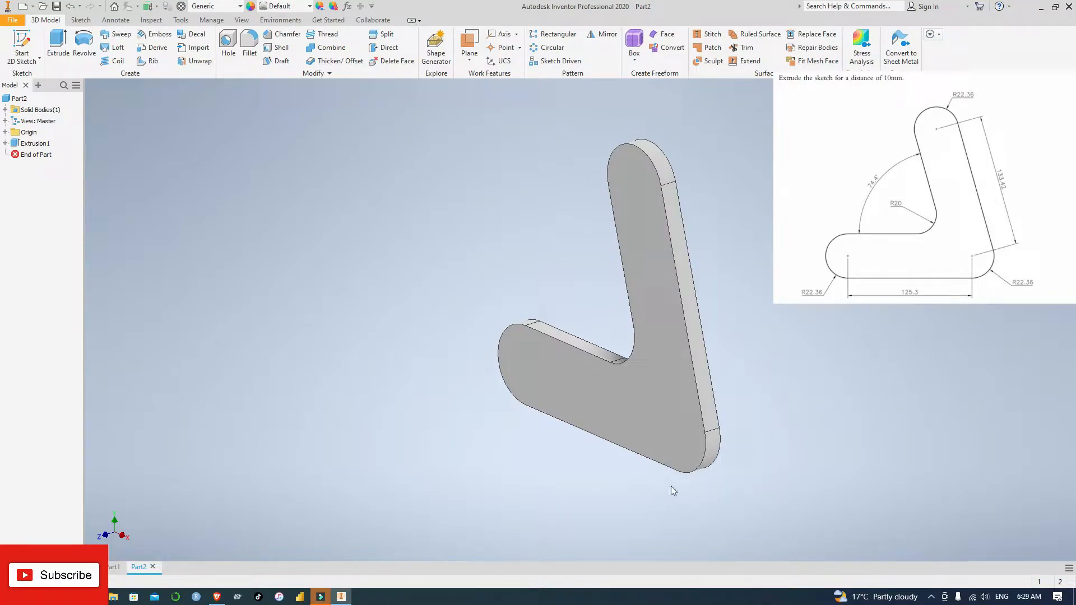
middle_drag(636, 488, 718, 486)
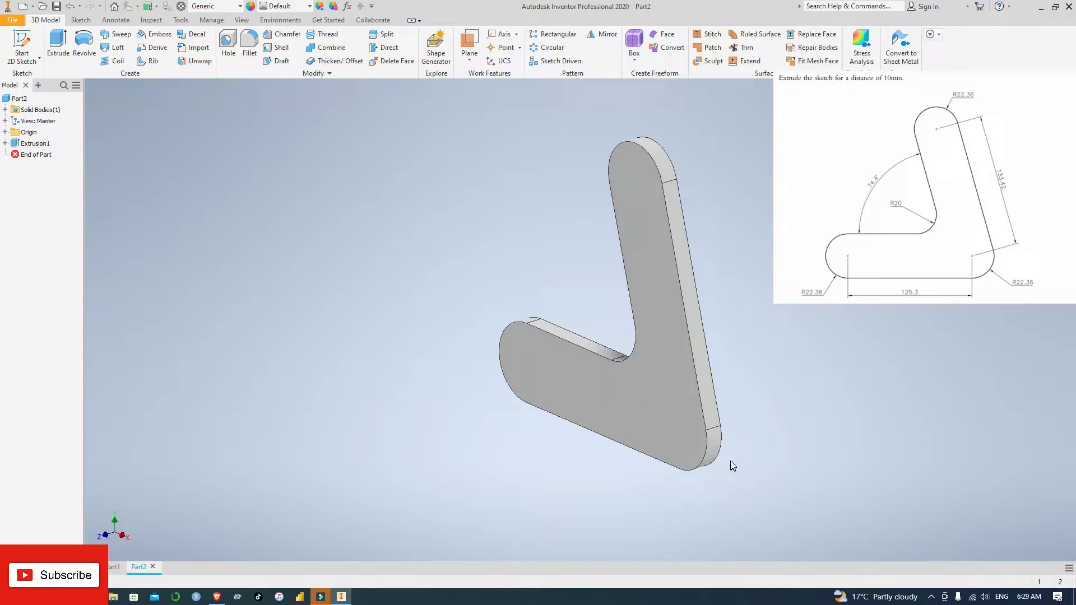
shift+middle_drag(788, 356, 818, 347)
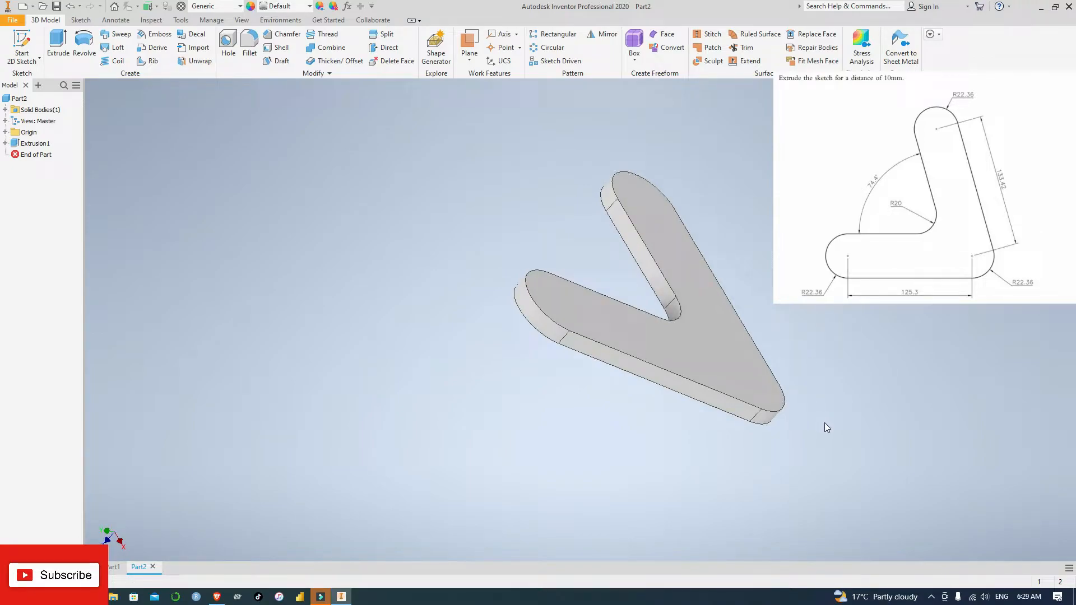
shift+middle_drag(825, 428, 749, 283)
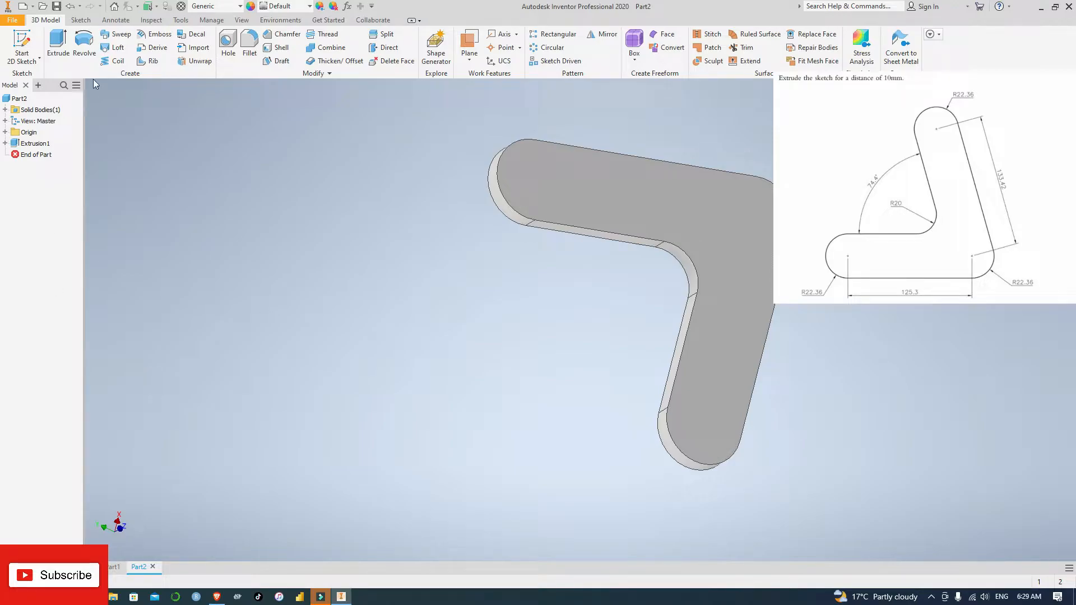
click(81, 20)
click(28, 57)
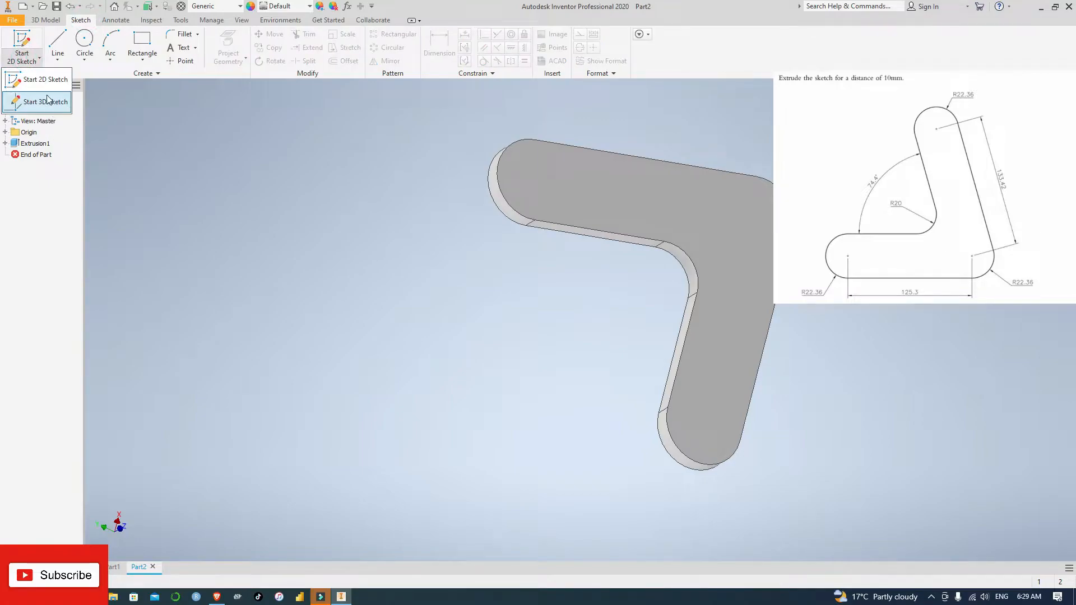
click(44, 80)
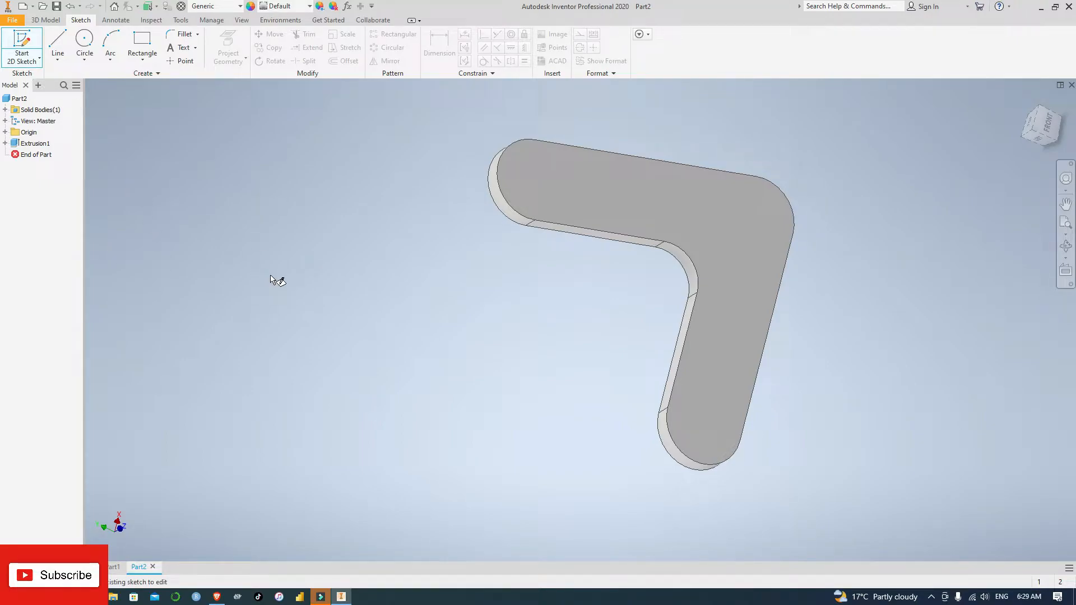
click(38, 58)
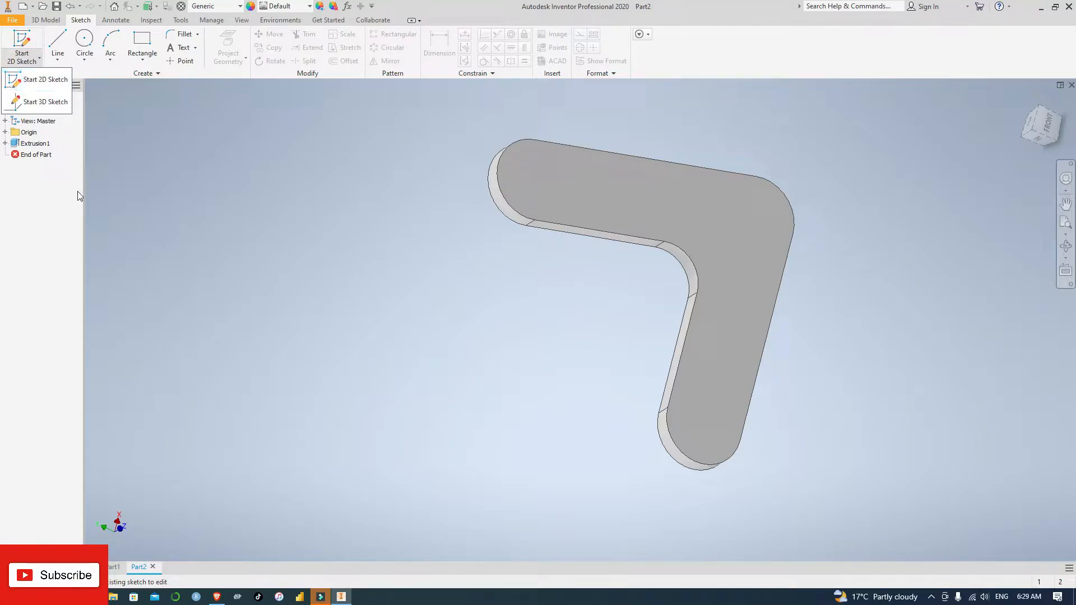
click(28, 208)
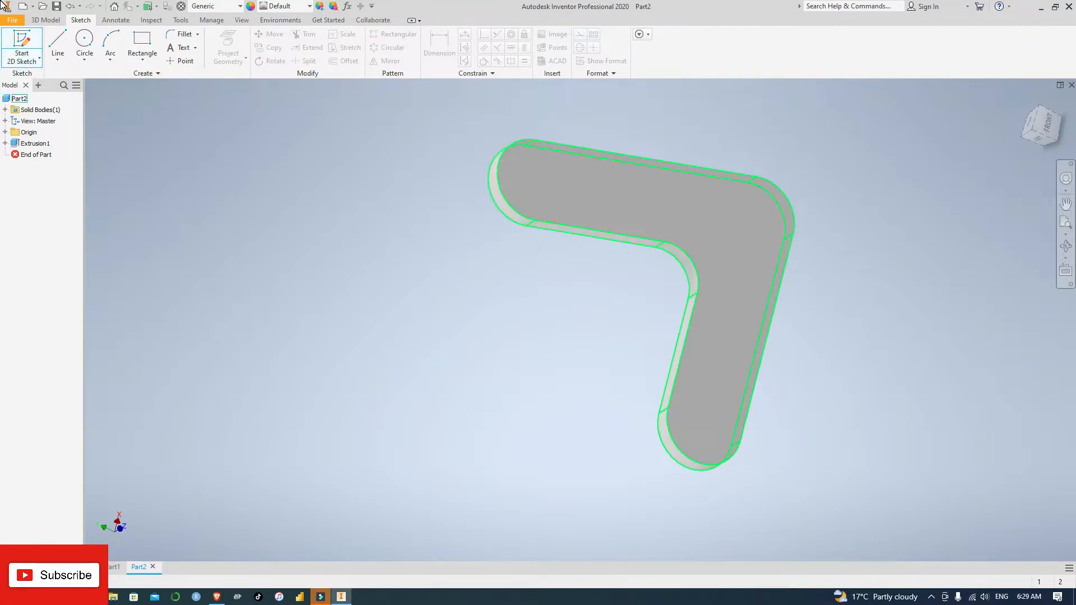
Step: Create a new part from the metric Standard (mm).ipt template and start a 2D sketch on the XY plane
click(13, 21)
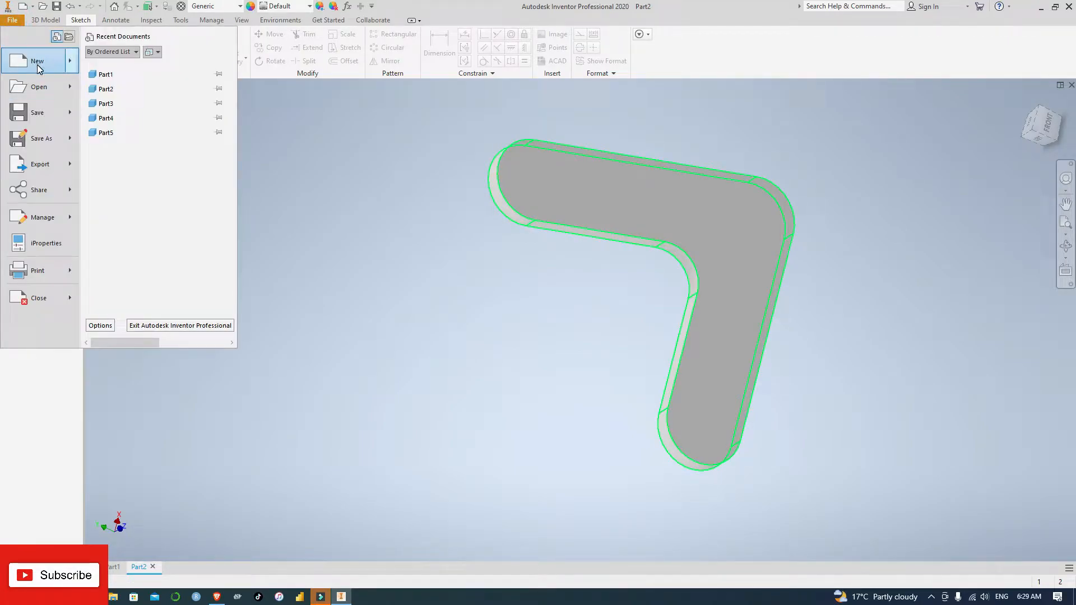
click(63, 63)
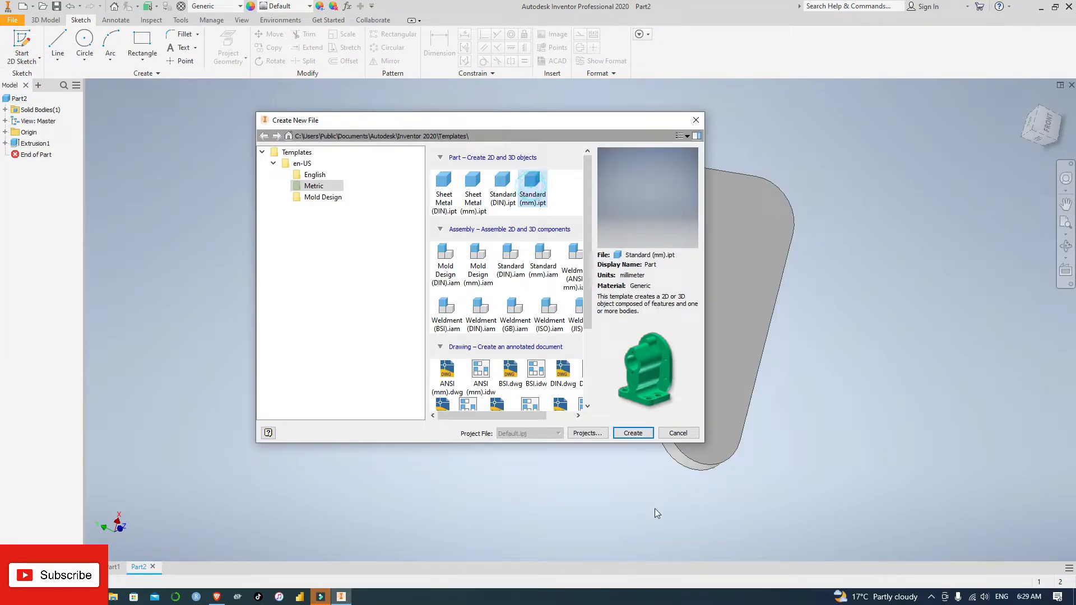
click(644, 437)
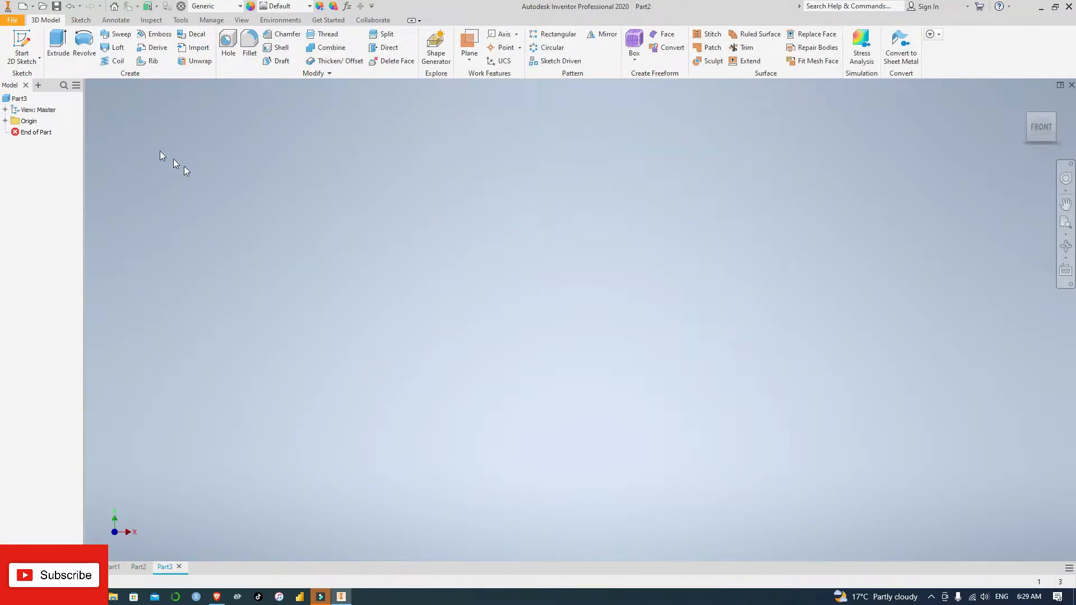
click(31, 64)
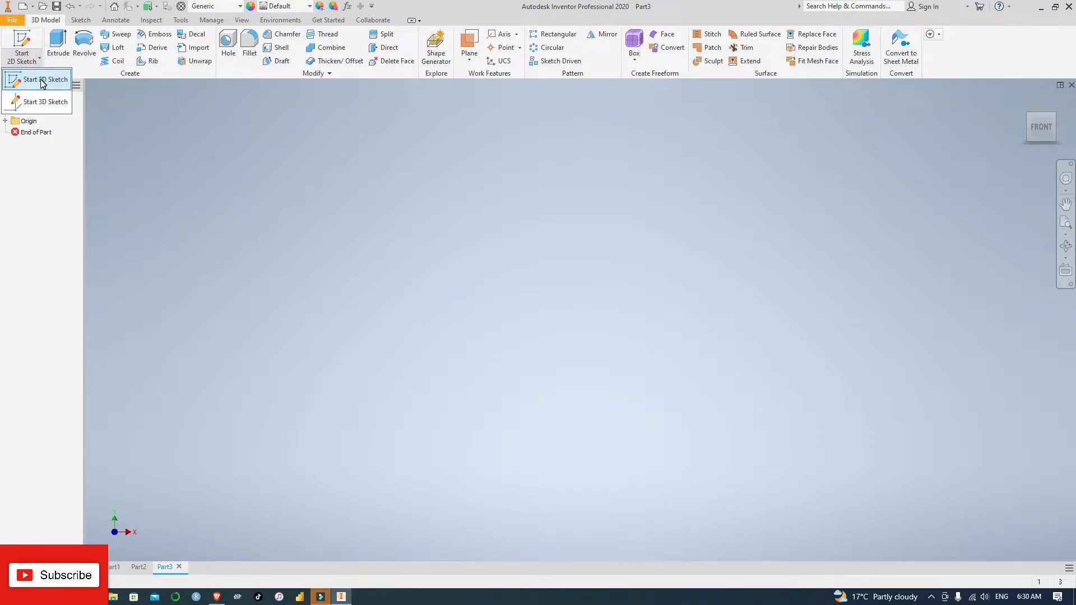
click(44, 81)
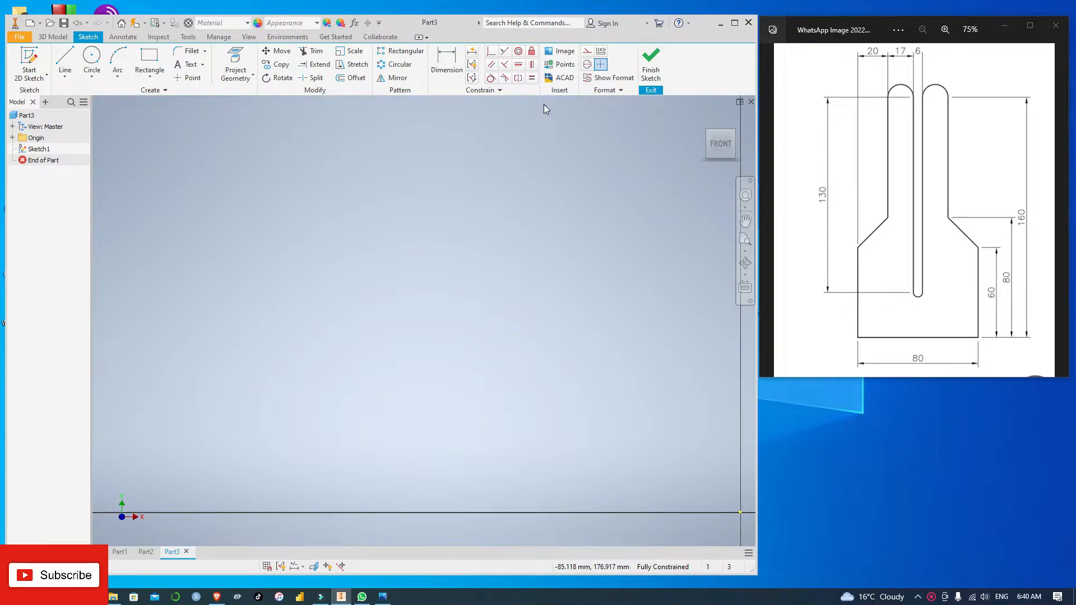
Step: Draw a 40 mm horizontal base line to the left, then a 60 mm vertical line upward from its end
key(l)
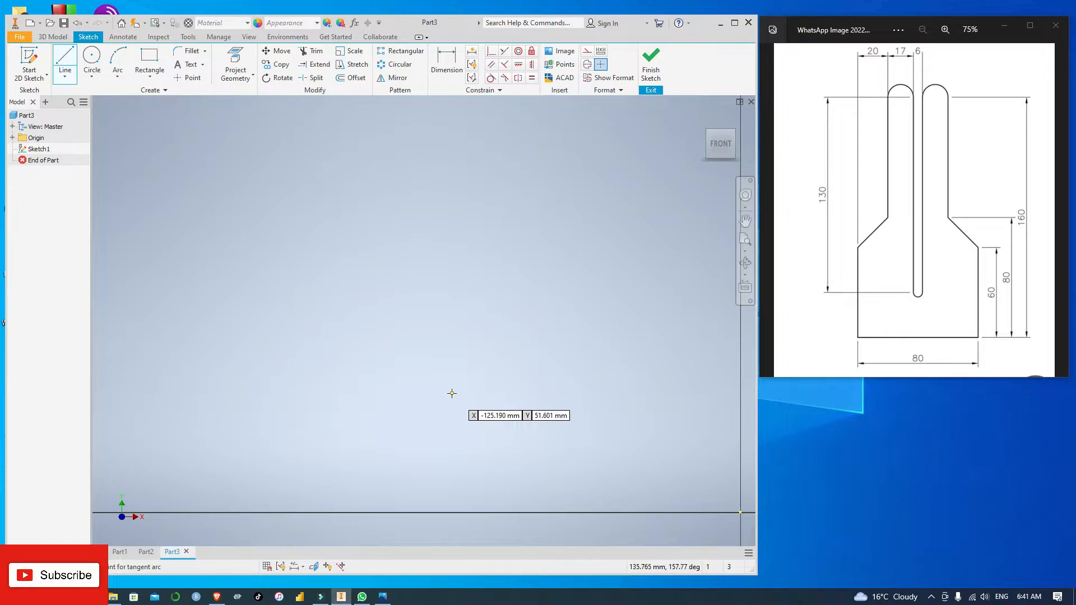
click(389, 410)
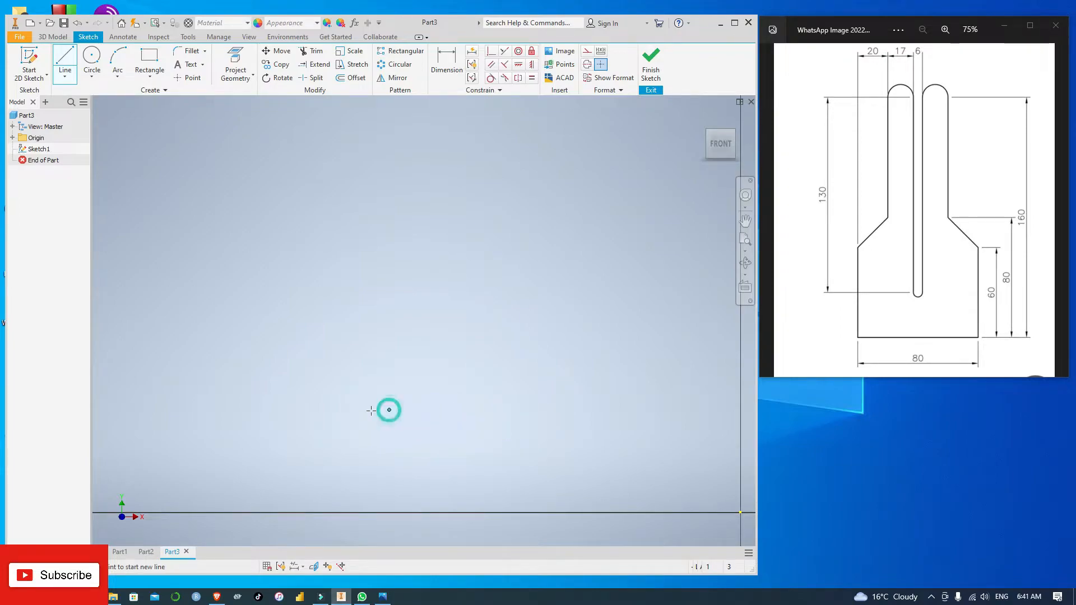
text(40)
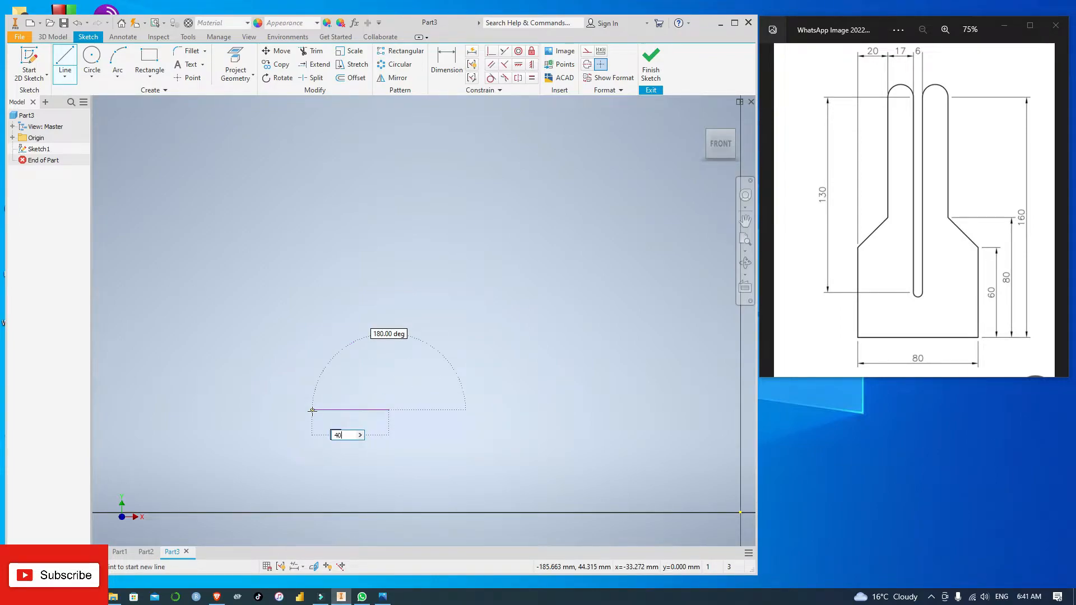
key(Return)
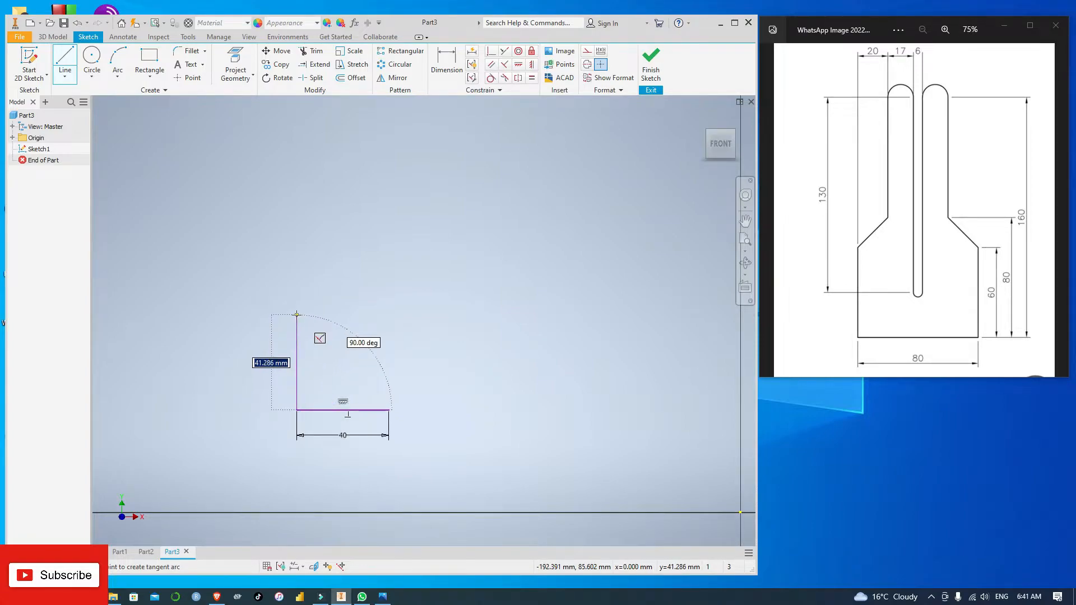
text(60)
key(Return)
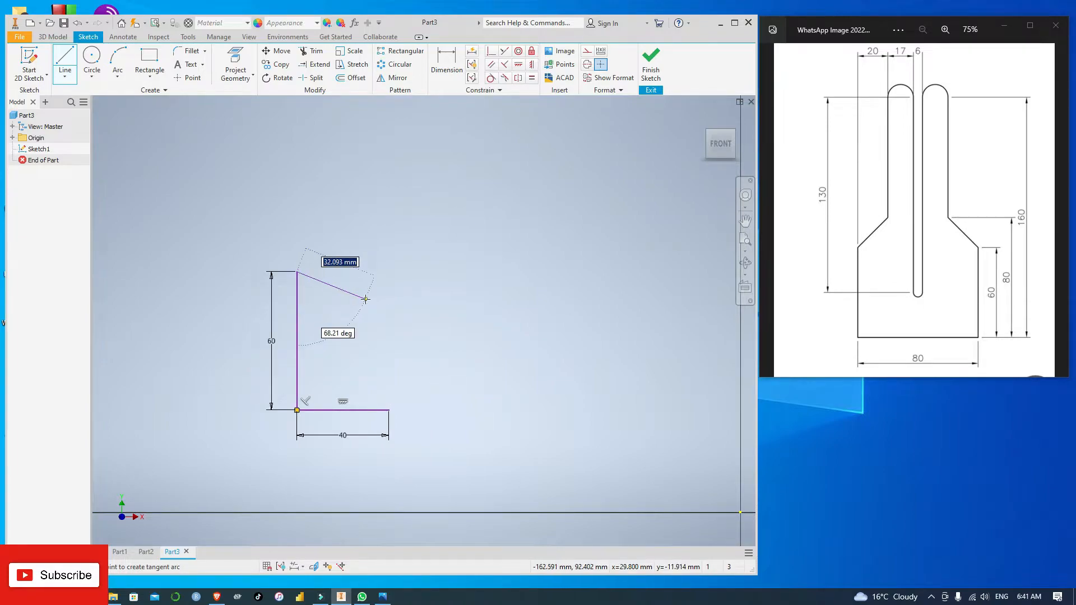
key(Escape)
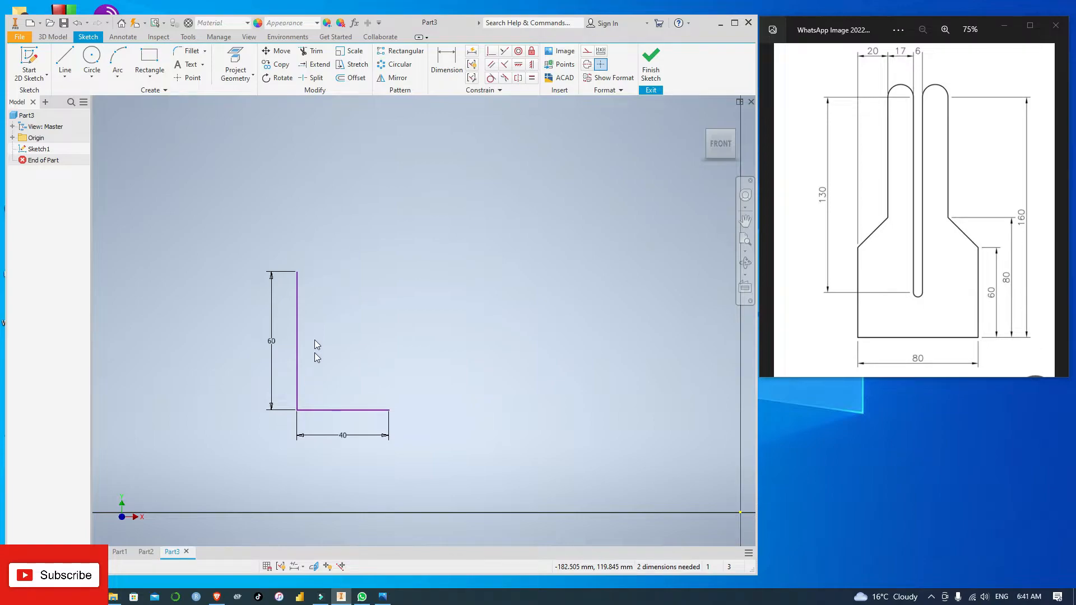
Step: Offset the connected vertical and base lines inward by 20 mm
click(353, 78)
click(298, 348)
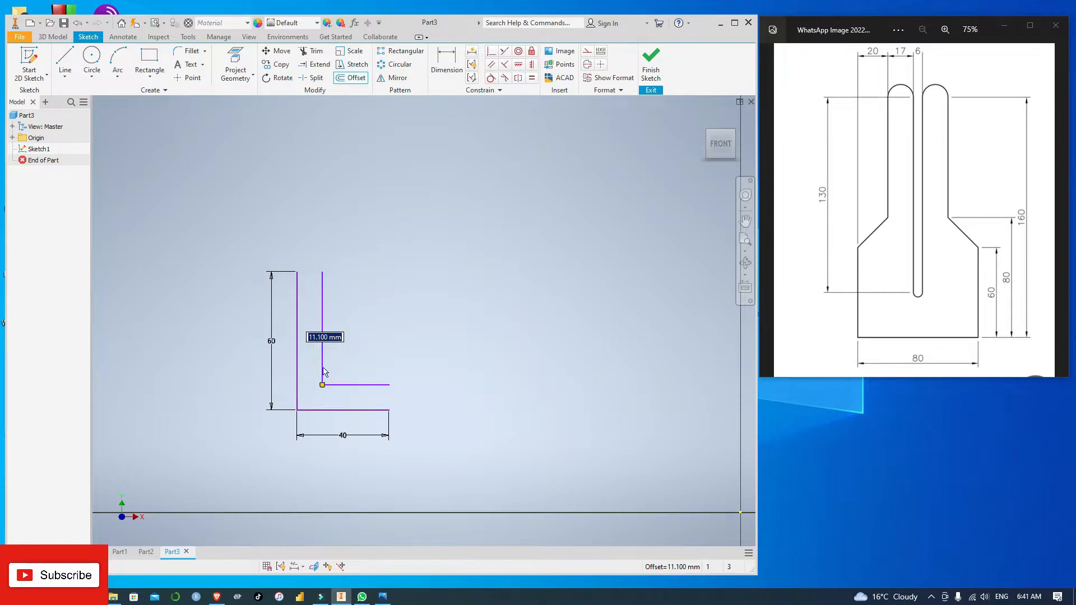
text(29)
key(Return)
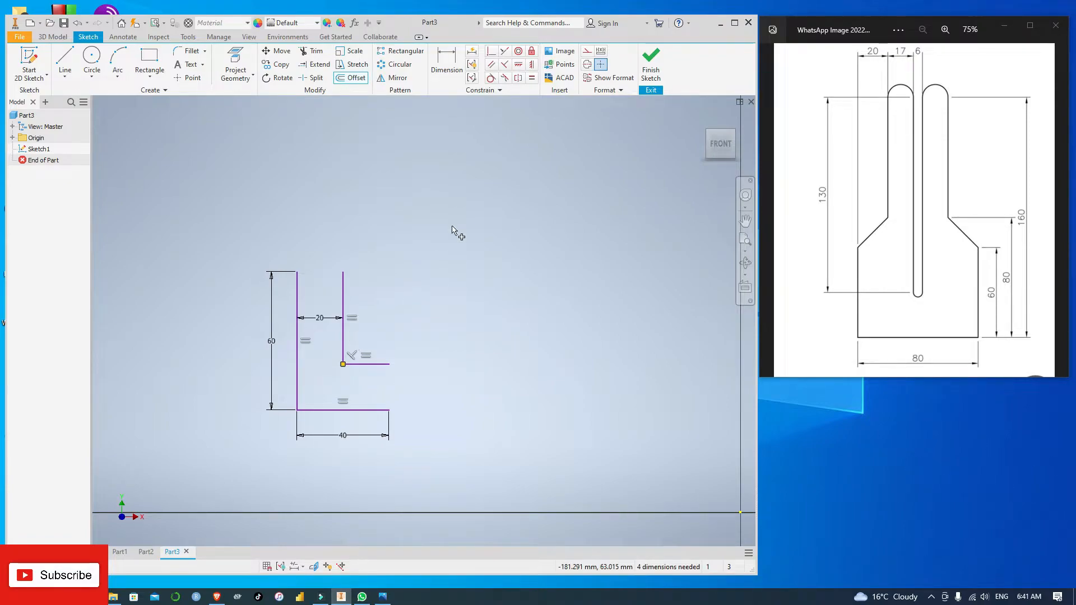
key(Escape)
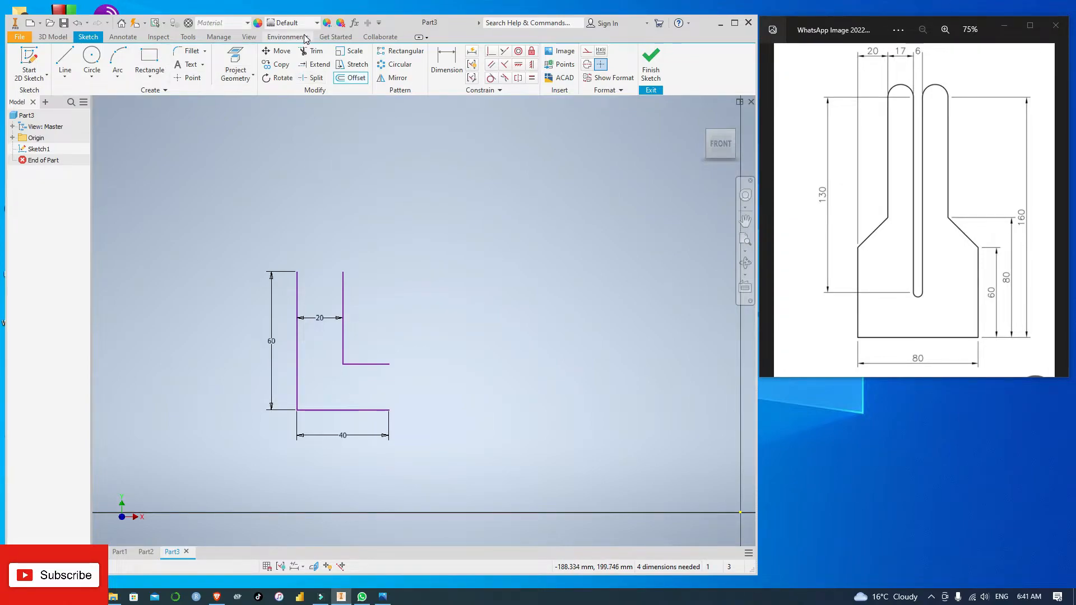
Step: Trim away the horizontal line of the offset copy, keeping its vertical line
click(323, 52)
click(367, 364)
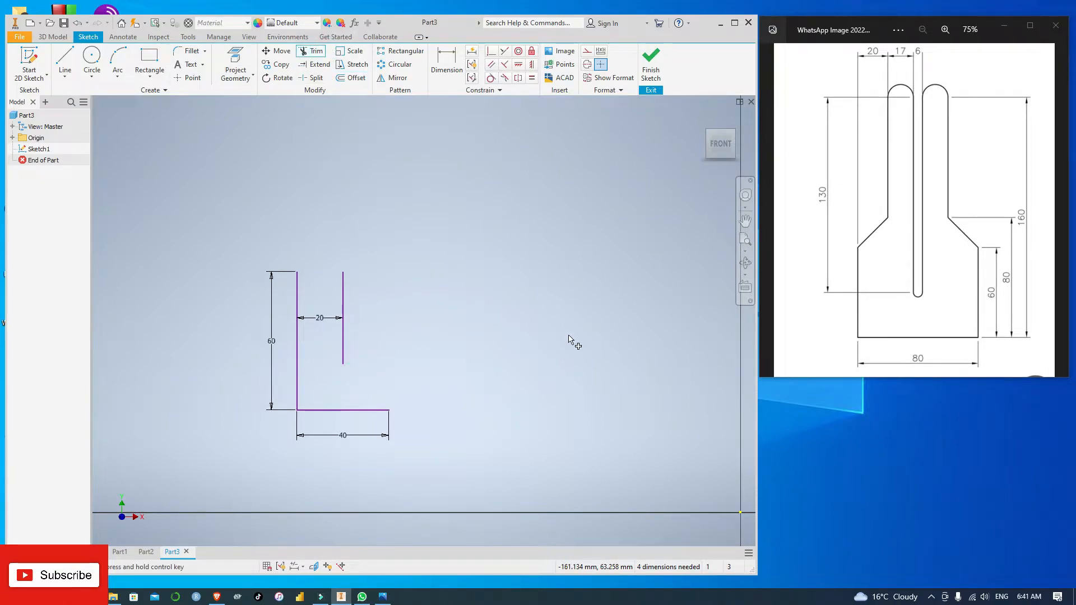
key(Escape)
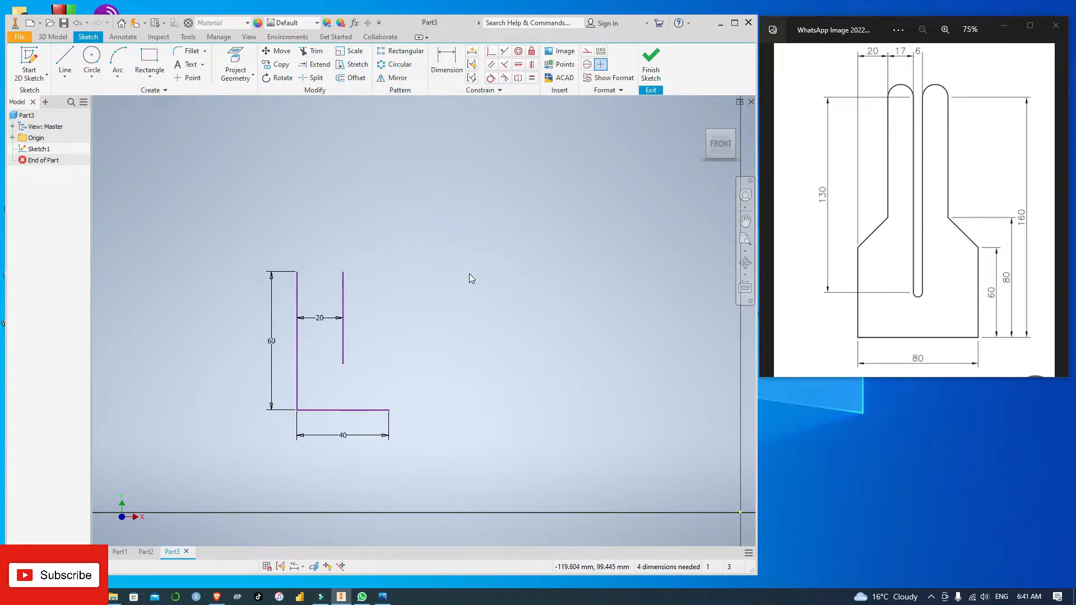
middle_drag(470, 279, 470, 338)
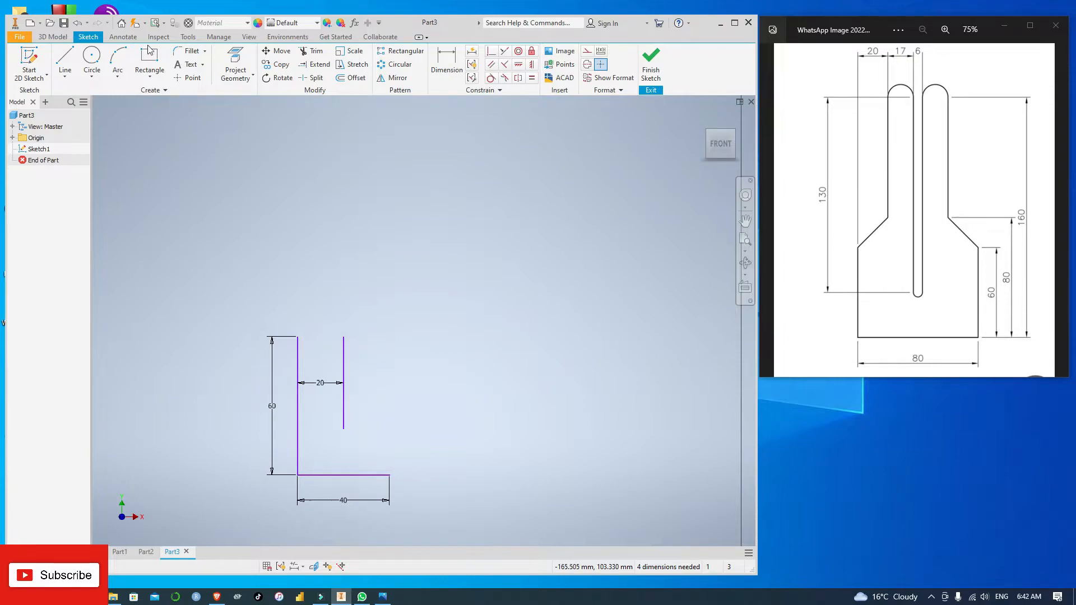
Step: Draw a 20 mm vertical line upward from the upper end of the offset vertical line
click(65, 57)
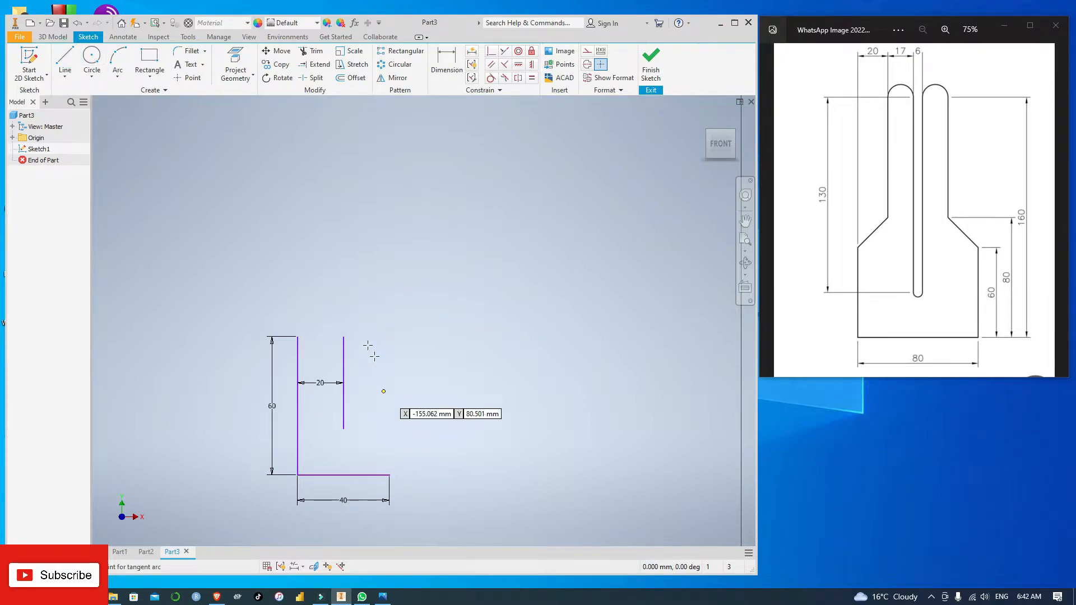
click(343, 336)
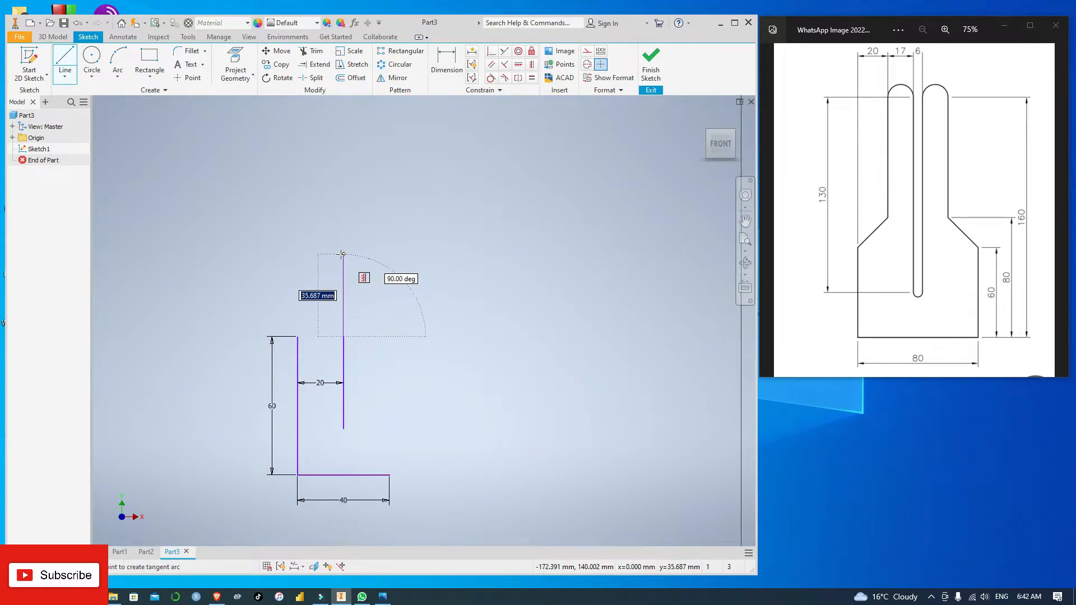
text(20)
key(Return)
key(Escape)
Step: Draw a diagonal line from the top of the 60 mm vertical line to the upper end of the 20 mm extension
click(67, 61)
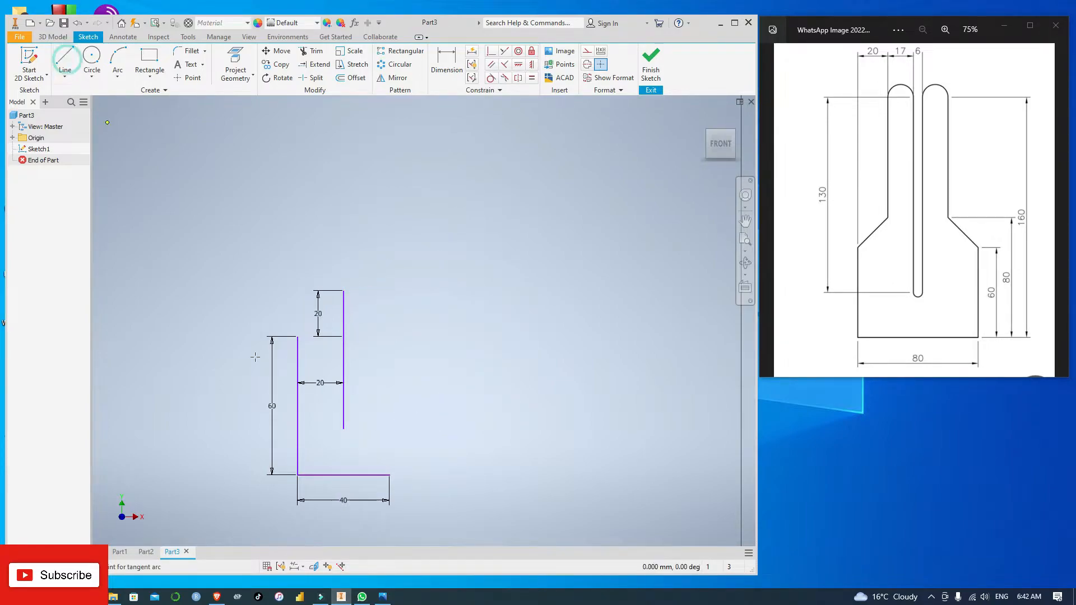
click(298, 336)
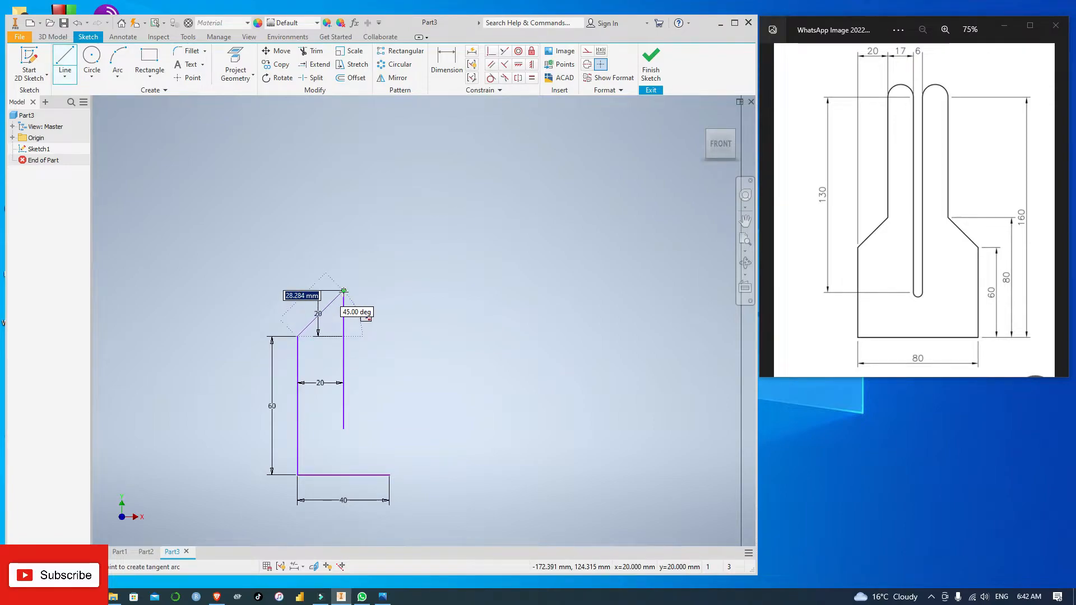
click(344, 291)
key(Escape)
key(Escape)
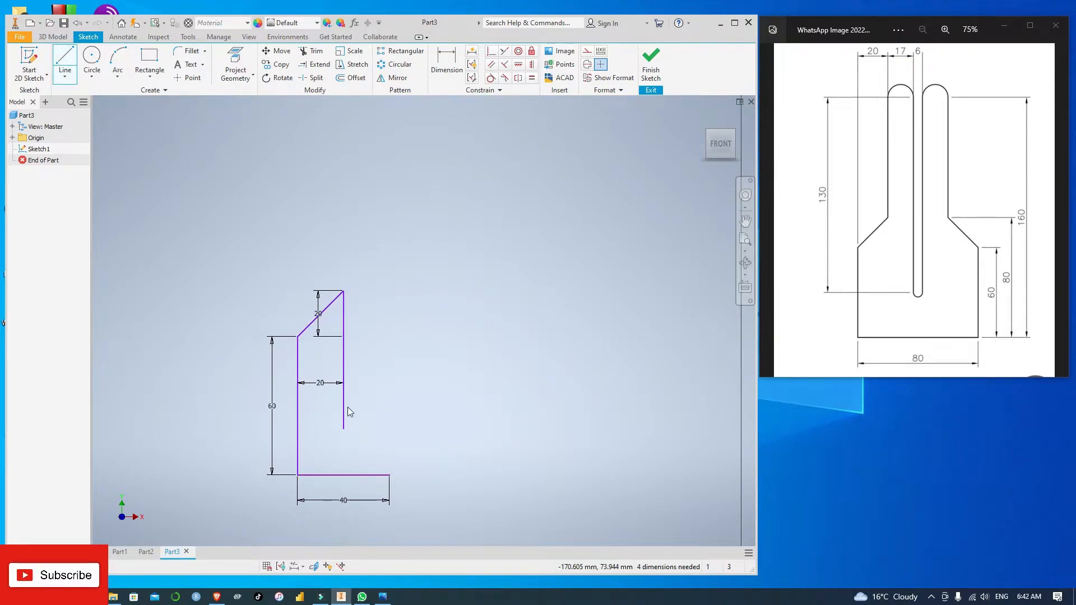
Step: Delete the horizontal and vertical 20 mm dimensions that block trimming of the offset vertical line
click(313, 50)
click(343, 369)
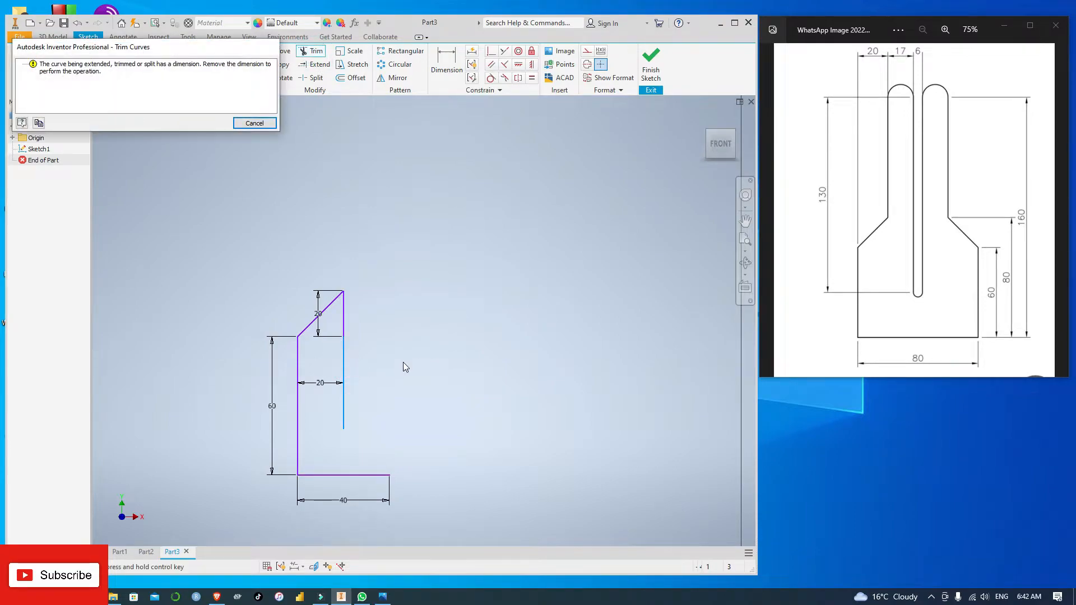
click(274, 123)
click(314, 380)
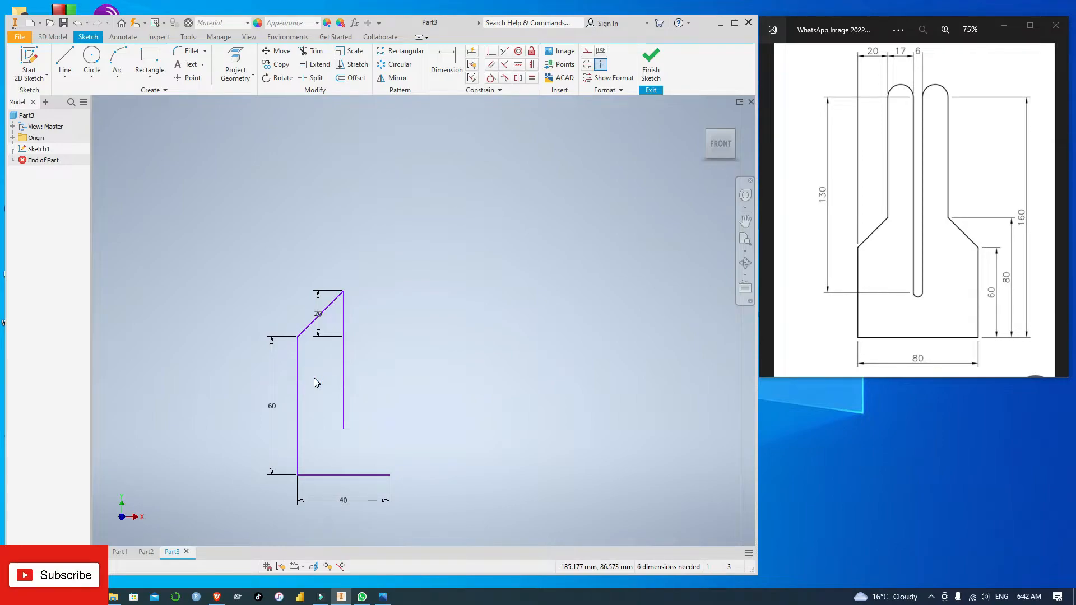
key(x)
click(343, 376)
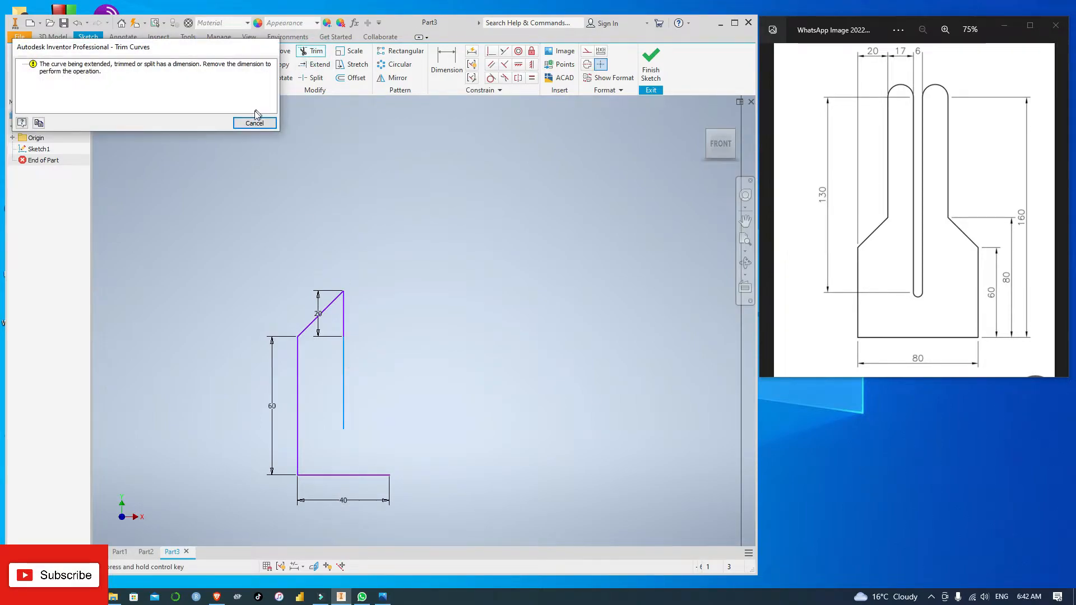
click(254, 123)
click(317, 320)
key(Delete)
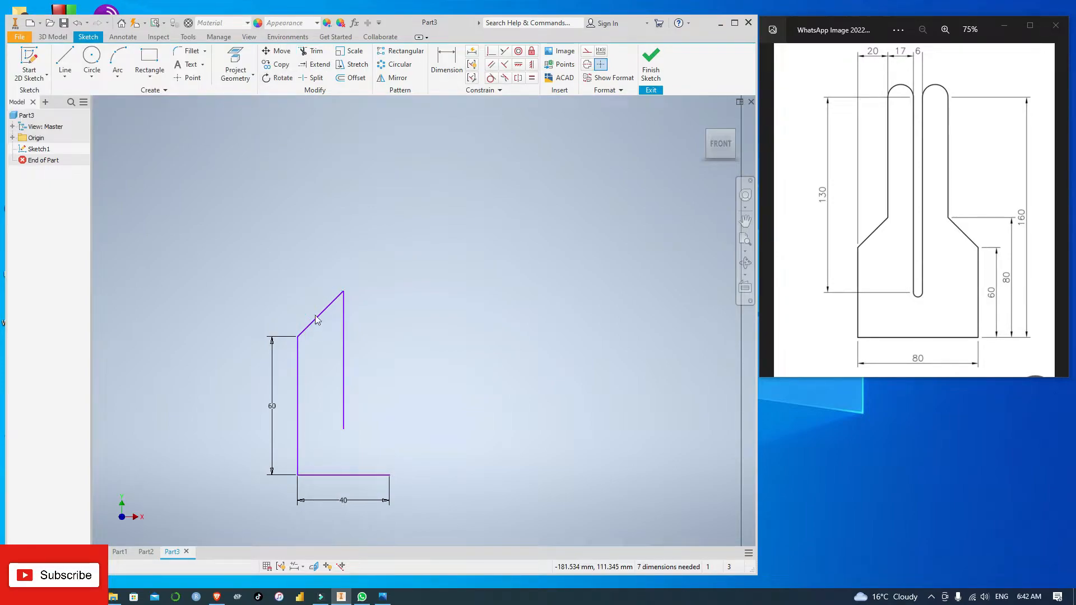
Step: Trim away the offset vertical line below the short extension line
click(312, 51)
click(343, 385)
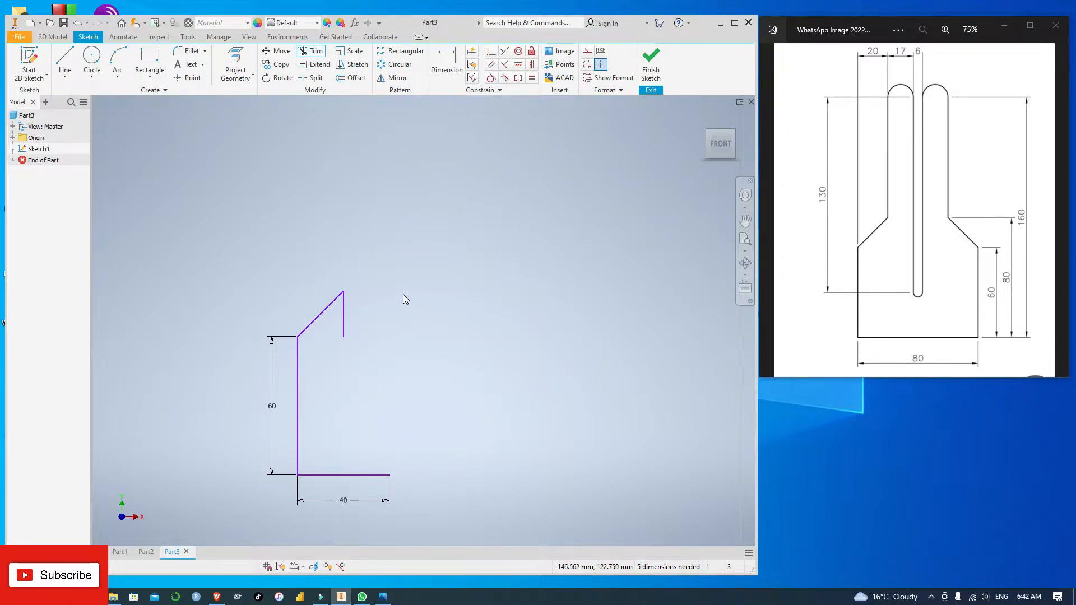
key(Escape)
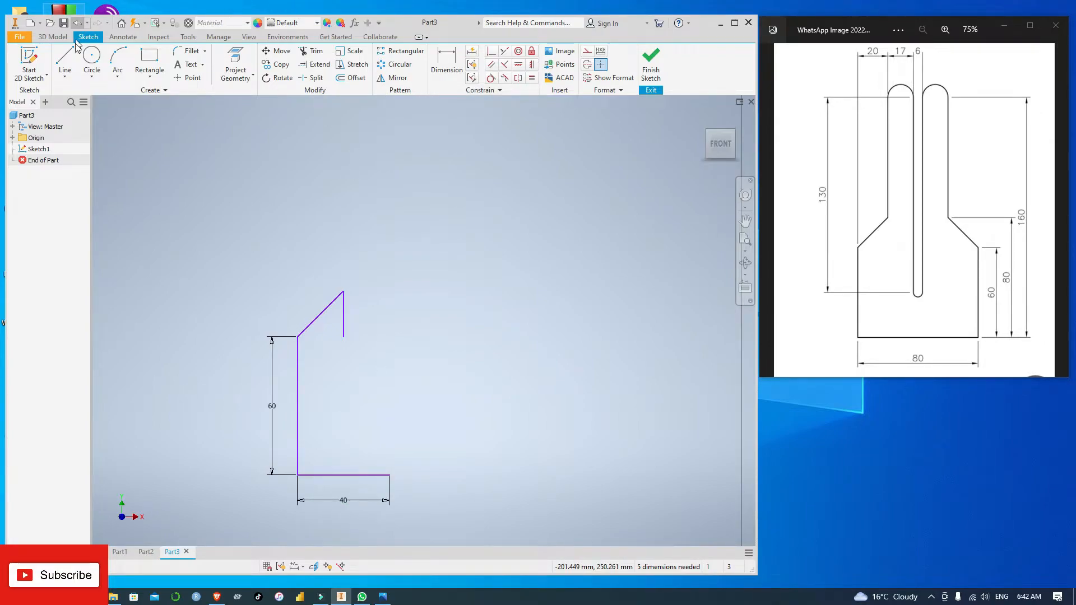
Step: Draw an 80 mm vertical line upward from the upper end of the diagonal line
click(66, 54)
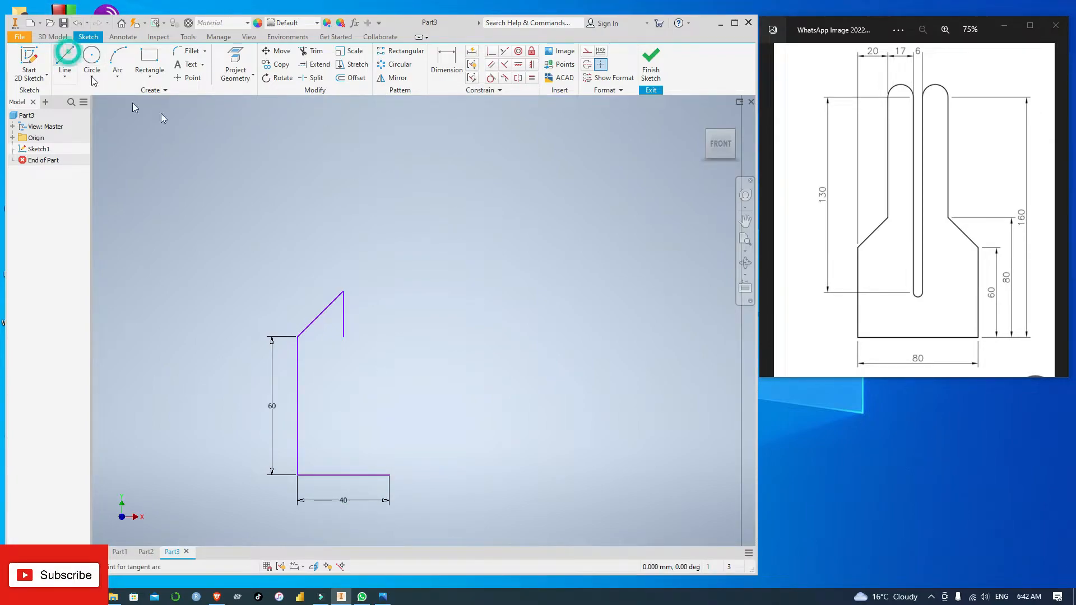
click(344, 291)
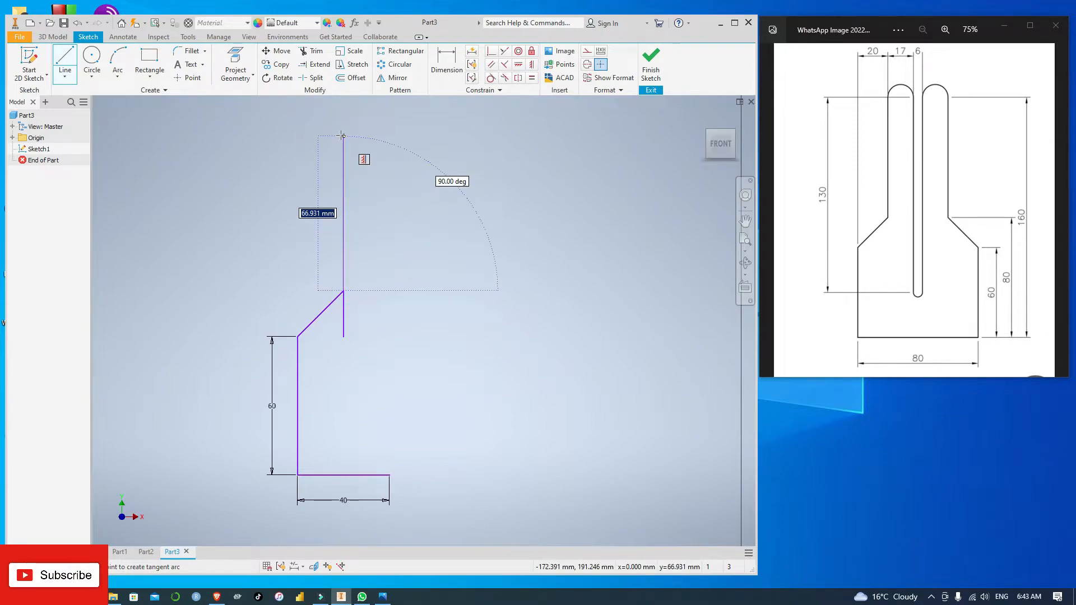
text(8)
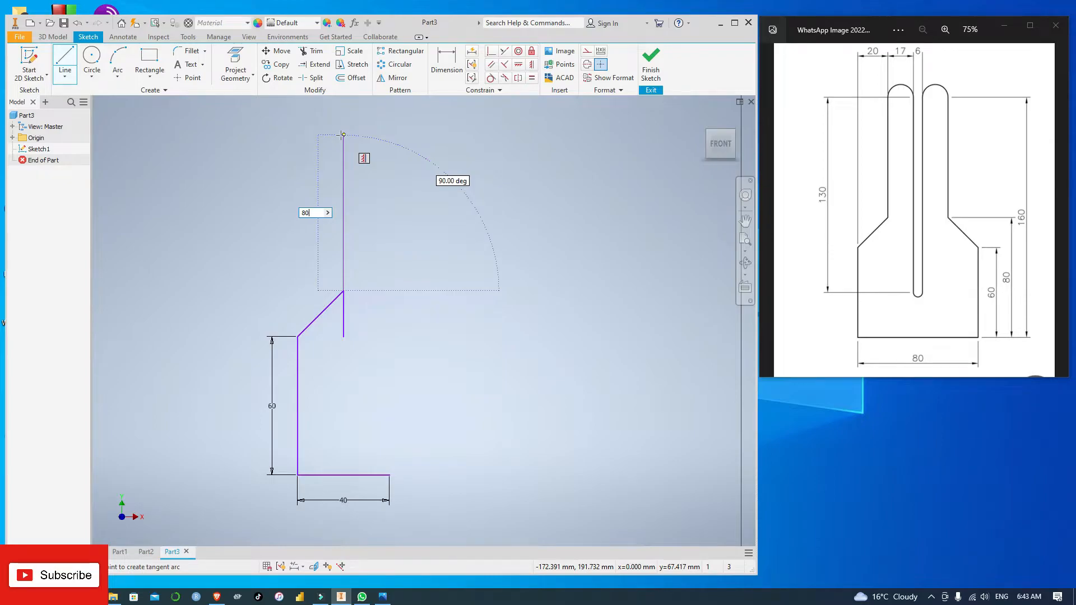
text(0)
key(Return)
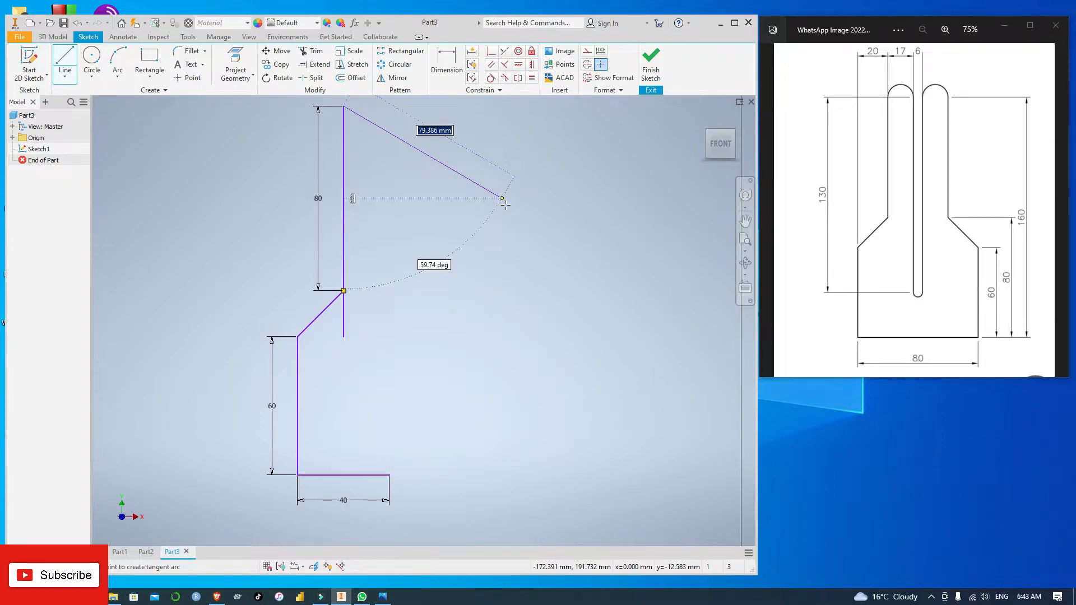
Step: Delete the new line's 80 mm dimension and trim away the leftover vertical stub beneath the diagonal's upper end
click(312, 51)
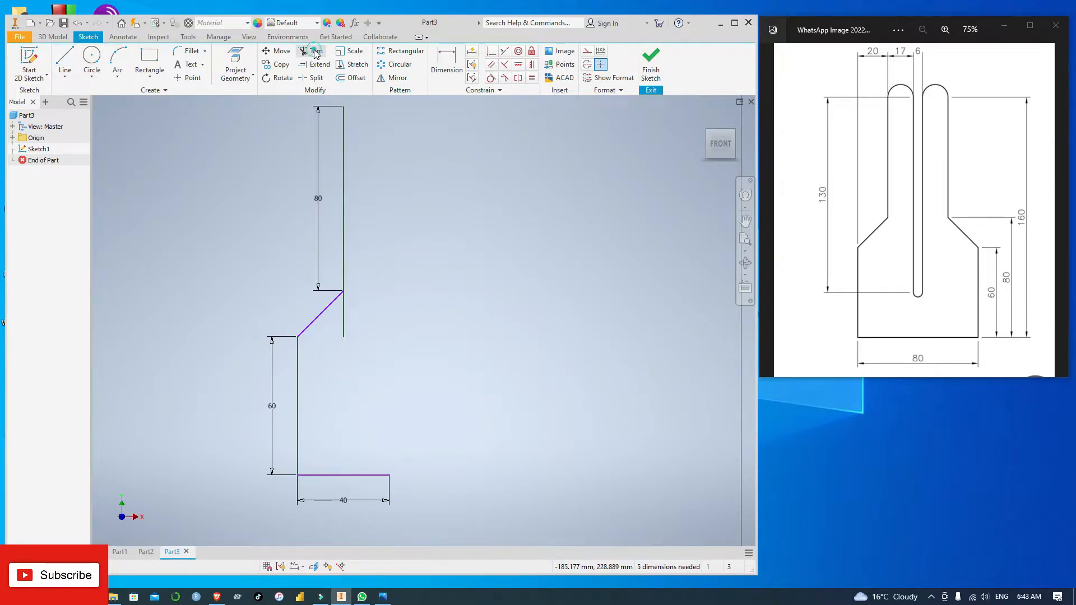
click(343, 321)
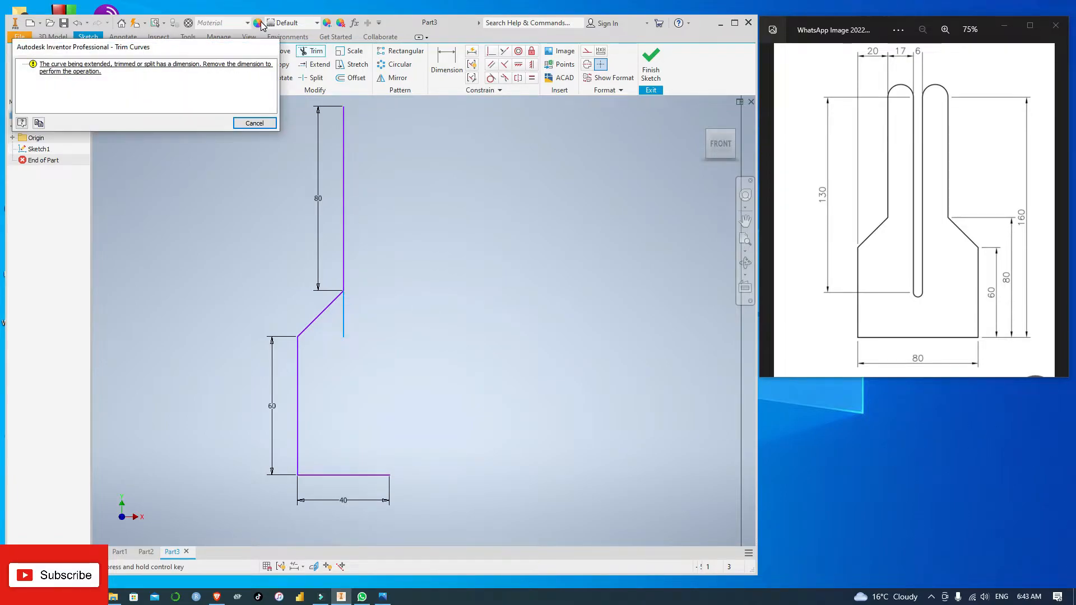
key(Escape)
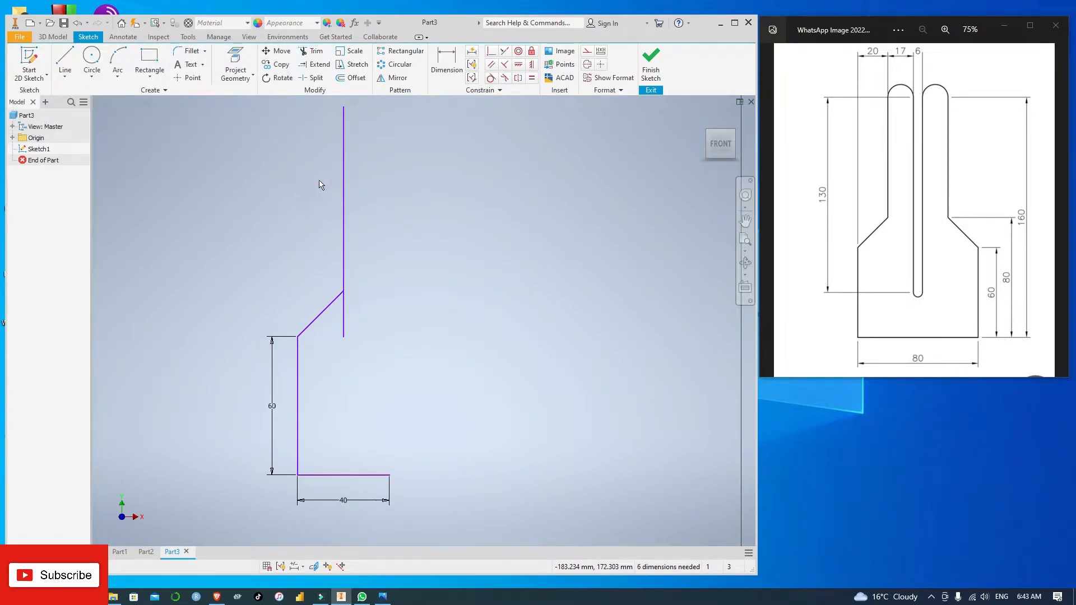
click(312, 51)
click(343, 325)
key(Escape)
scroll(452, 254, down, 2)
scroll(453, 253, up, 3)
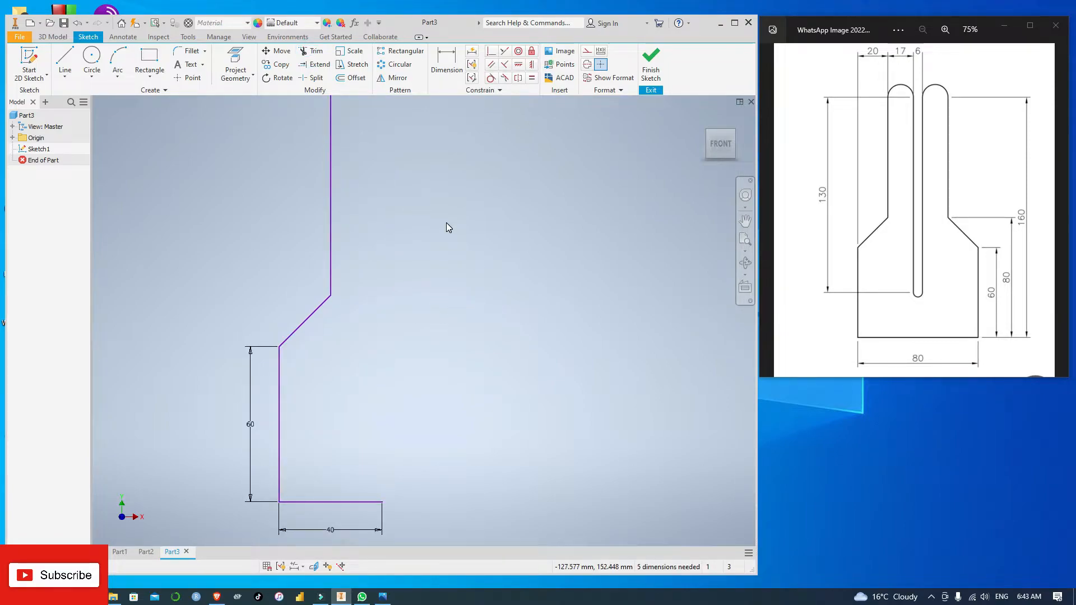
Step: Draw a 130 mm vertical line downward, starting level with the prong line's top and about 17.7 mm to its right
middle_drag(446, 222, 451, 326)
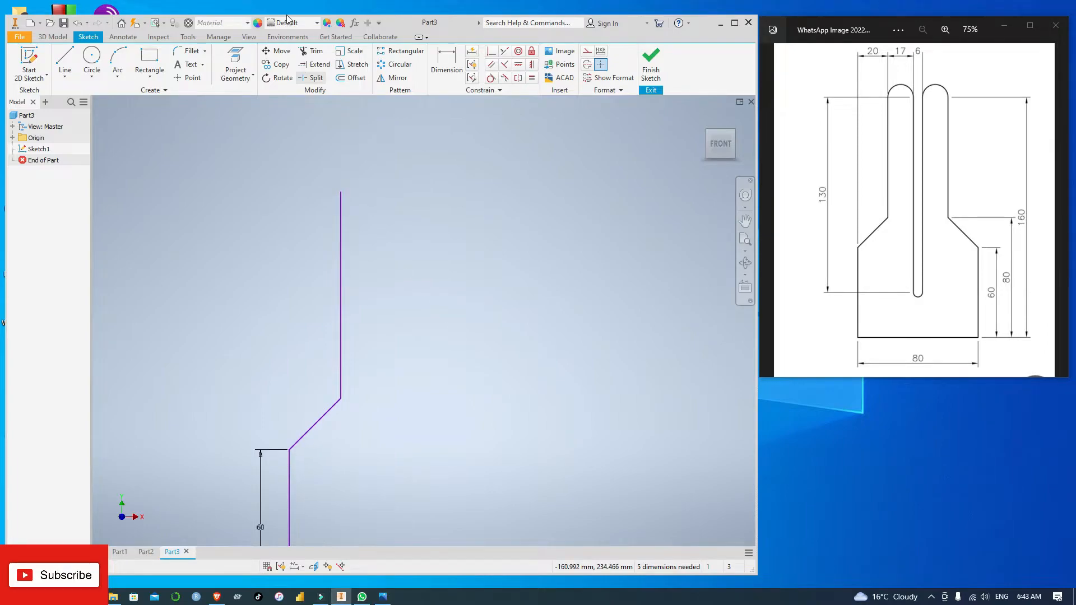
click(65, 61)
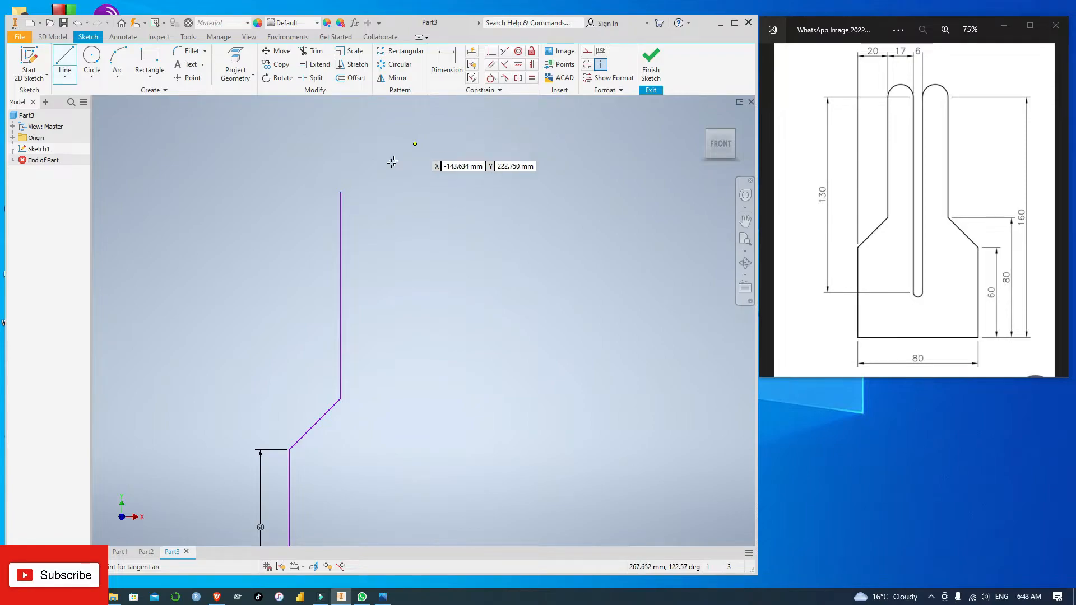
click(386, 191)
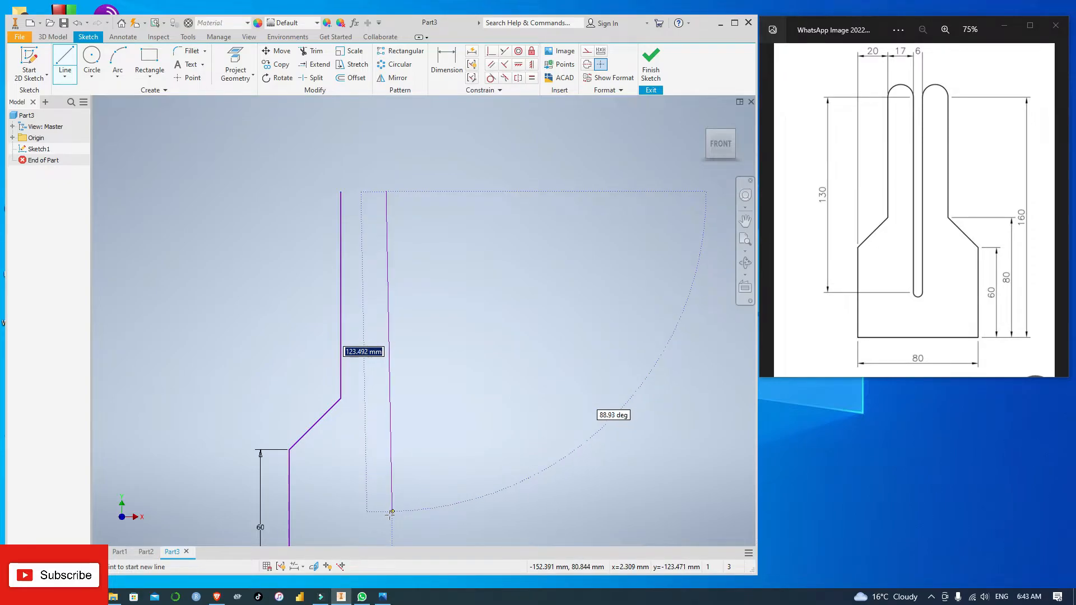
text(13)
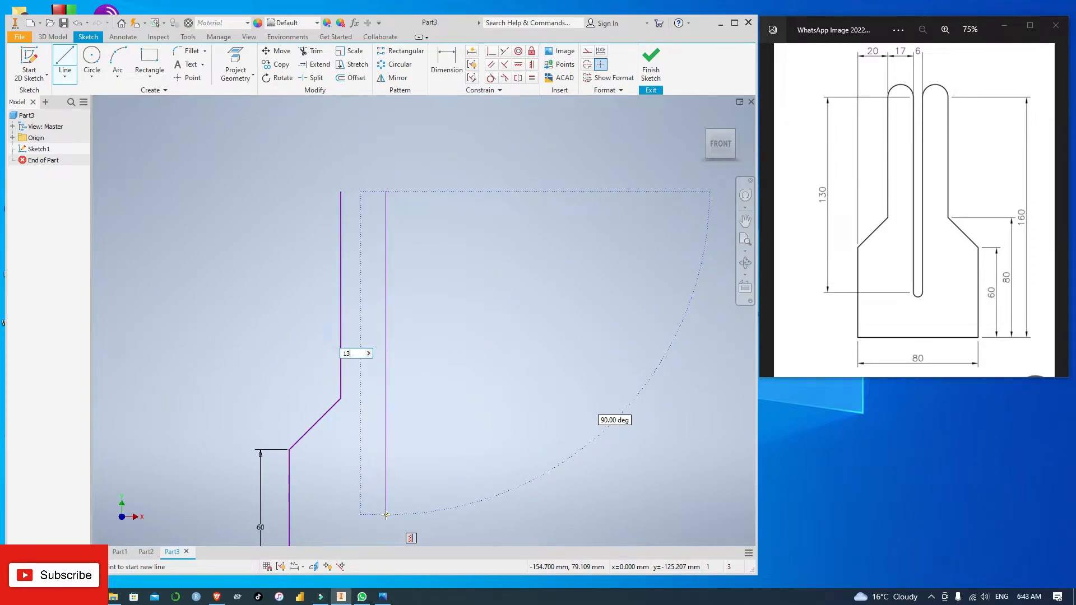
text(0)
key(Return)
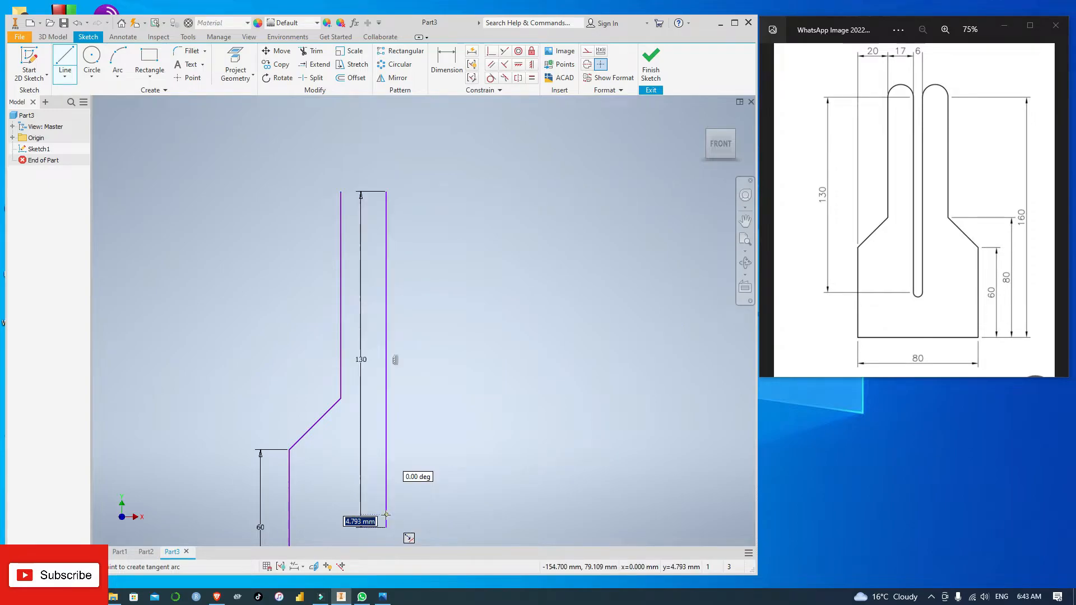
key(Escape)
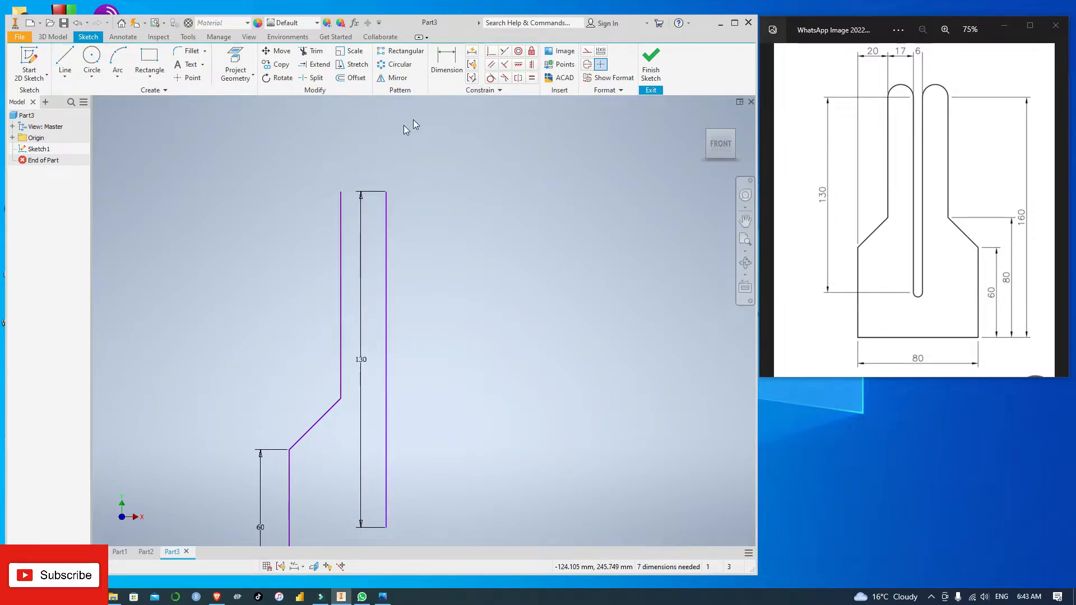
Step: Dimension the spacing between the two vertical prong lines and set it to 17 mm
click(447, 63)
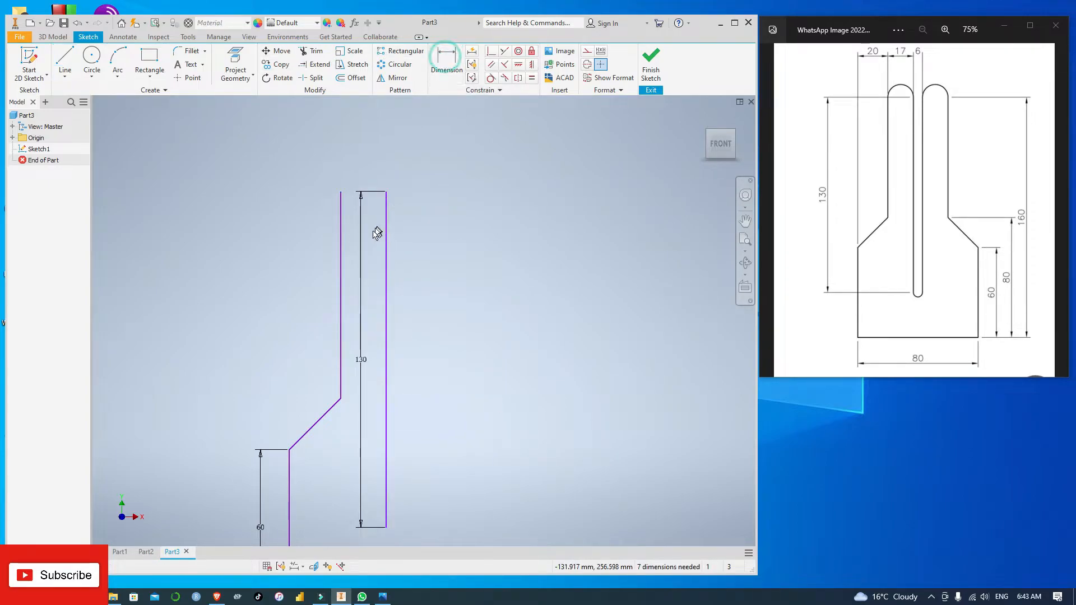
click(341, 212)
click(386, 210)
click(367, 234)
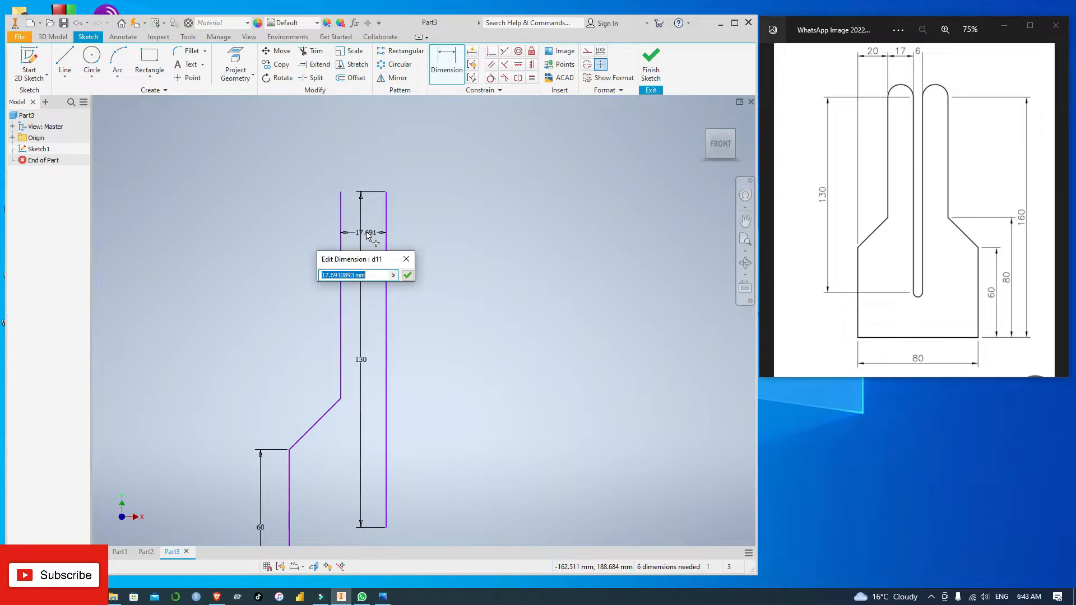
text(17)
key(Return)
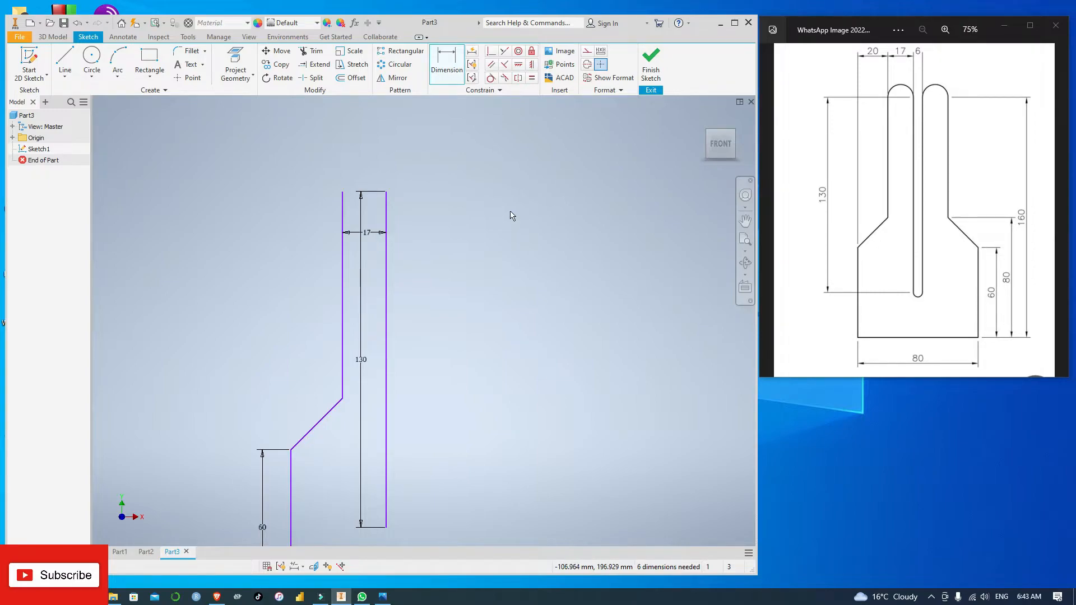
Step: Delete the 17 mm spacing dimension and the 130 mm length dimension from the prong lines
key(Escape)
click(367, 232)
key(Delete)
click(360, 249)
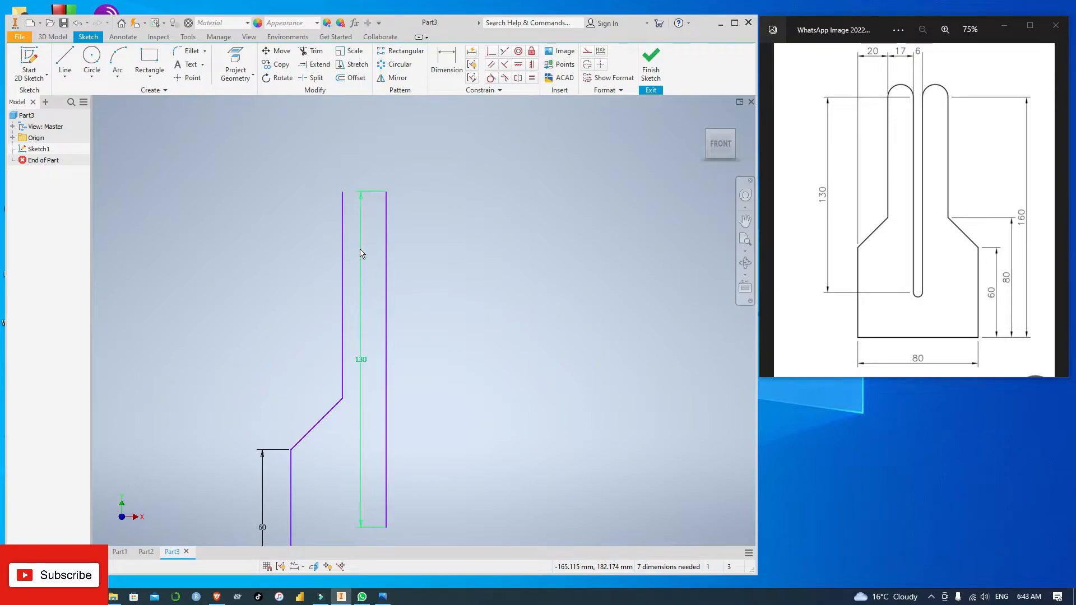
Step: Draw an arc of 8.5 mm radius connecting the upper ends of the two vertical prong lines
click(117, 56)
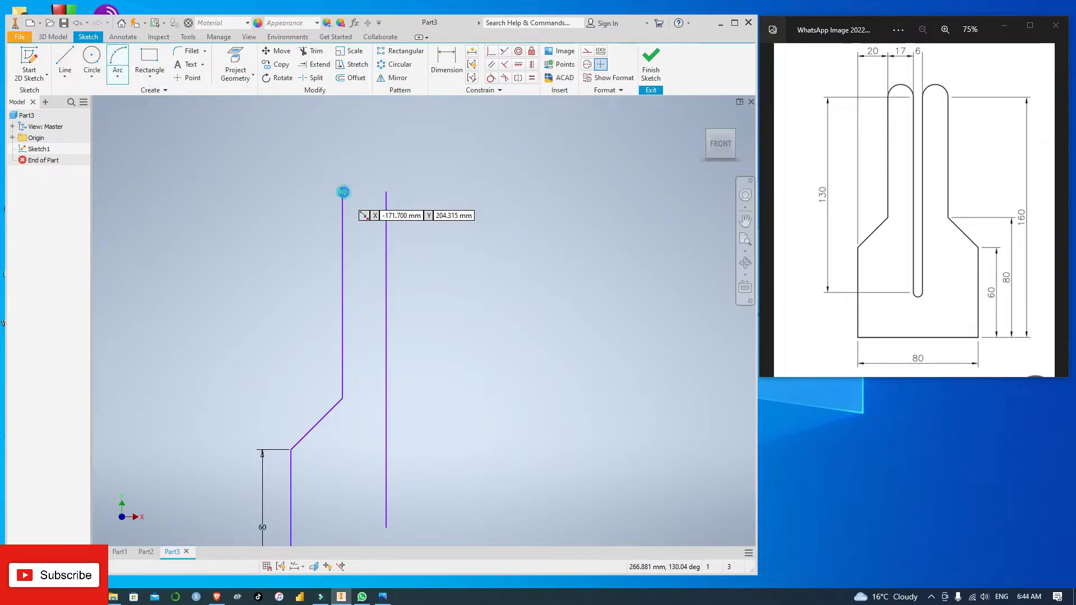
click(342, 191)
click(386, 191)
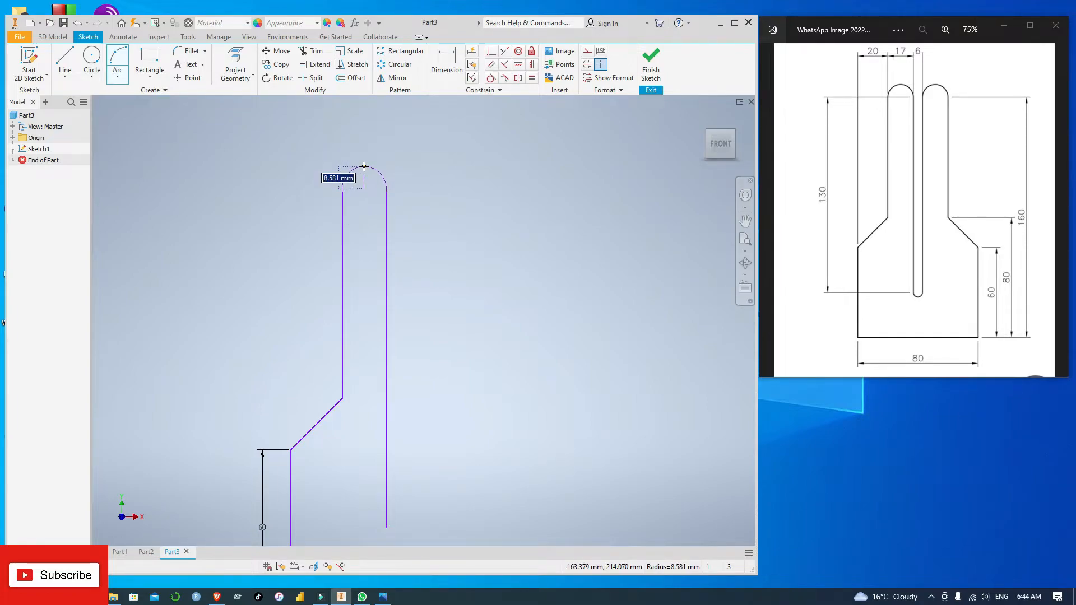
text(8.5)
key(Return)
key(Escape)
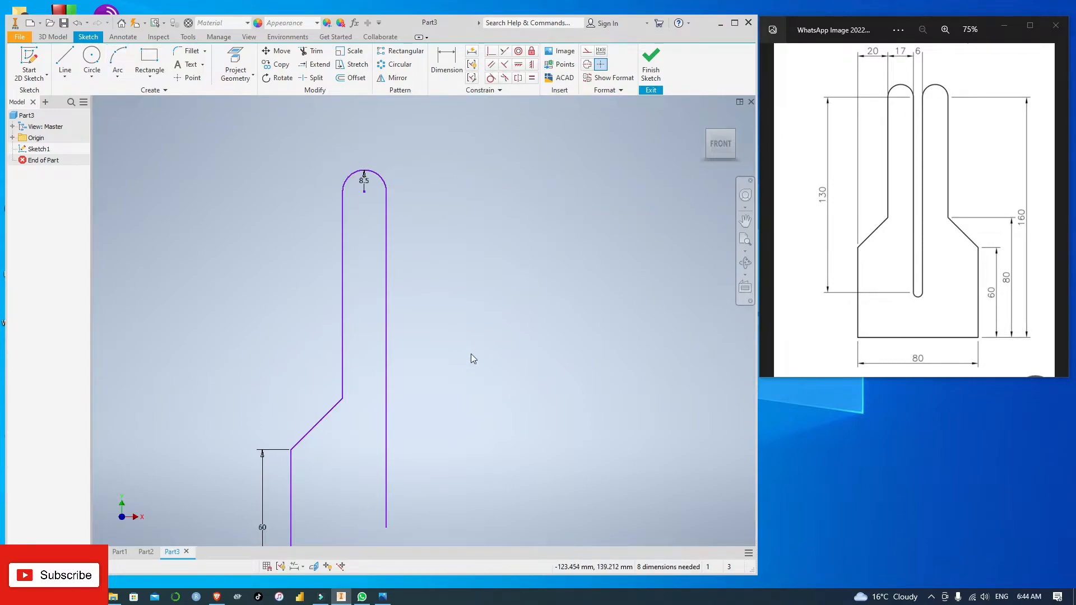
Step: Draw a vertical mirror line about 214 mm long just to the right of the half profile, spanning beyond its full height
mouse_move(457, 434)
middle_down()
mouse_move(473, 286)
mouse_move(474, 307)
middle_up()
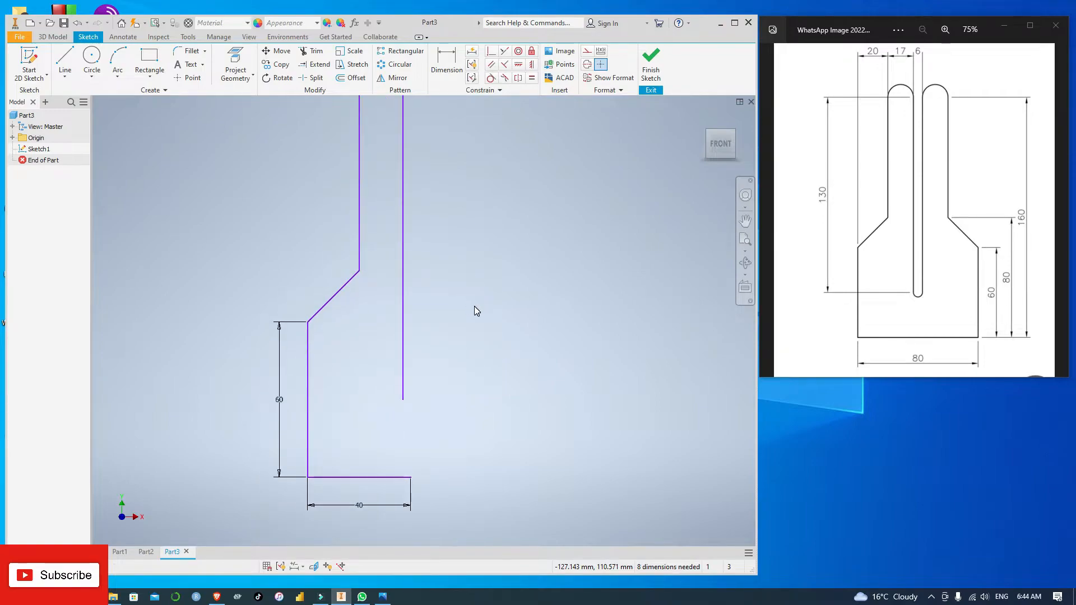
click(64, 60)
scroll(502, 239, up, 3)
scroll(502, 239, down, 5)
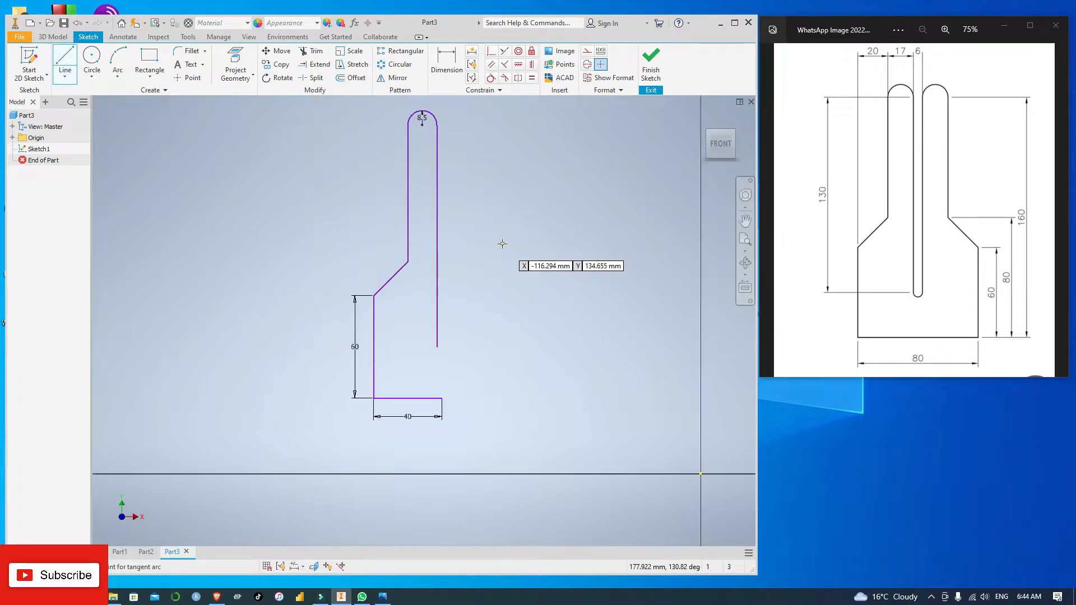
click(468, 101)
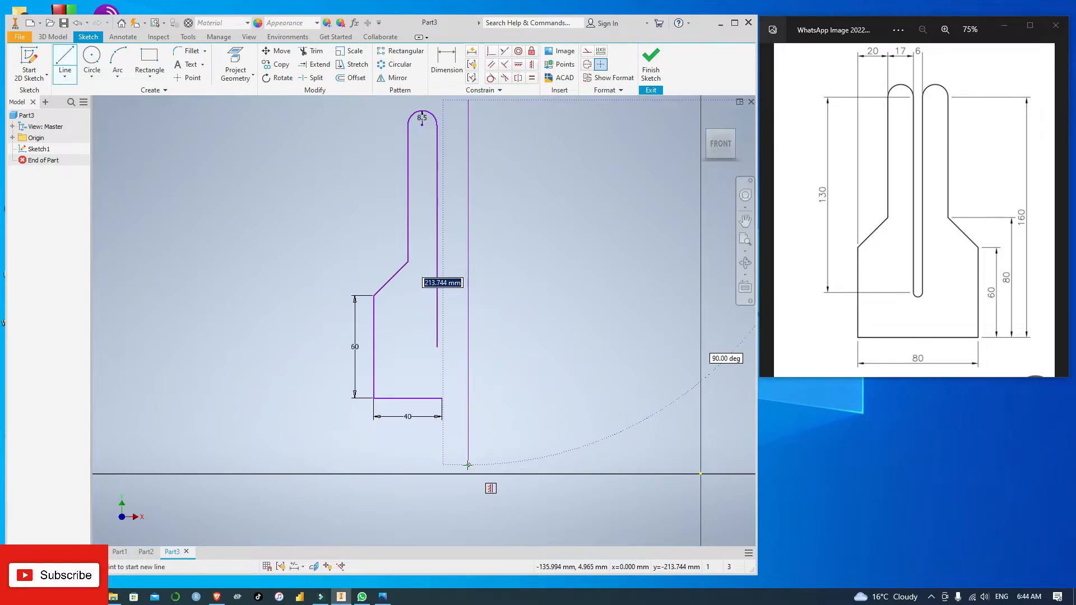
click(468, 465)
key(Escape)
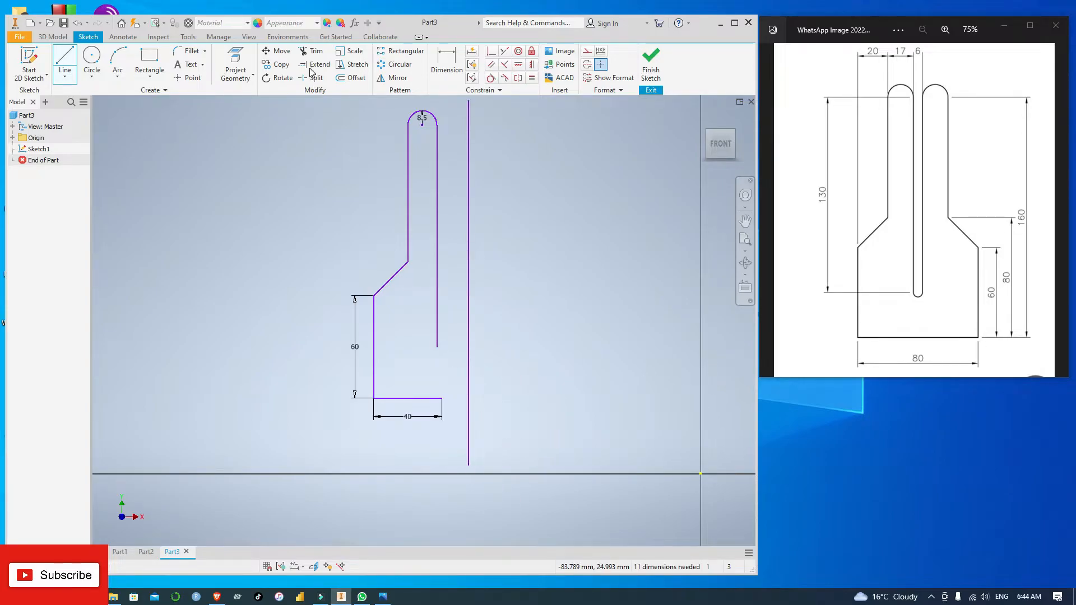
key(Escape)
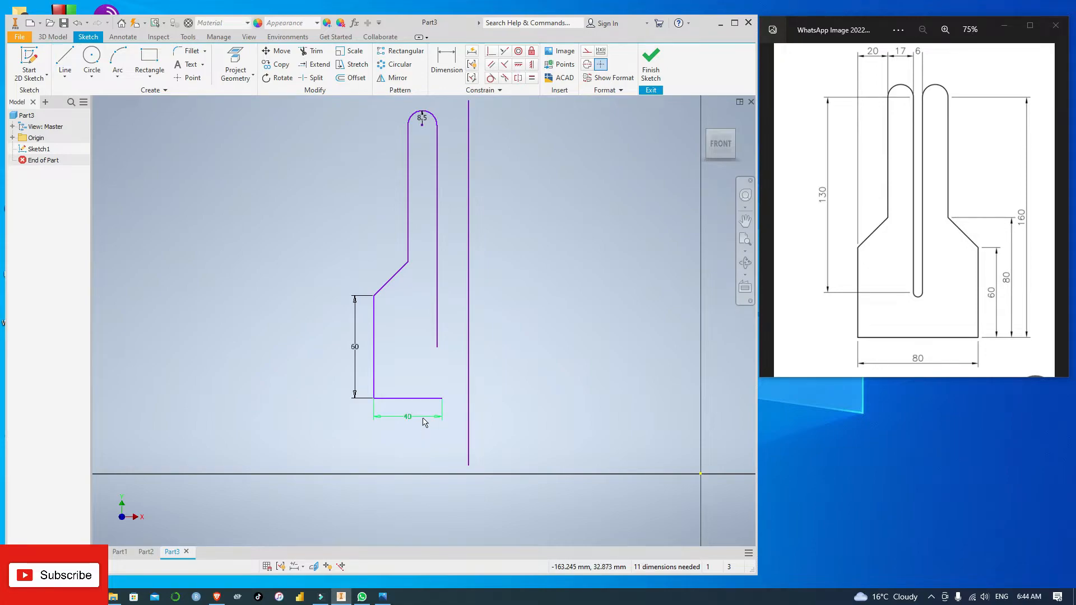
Step: Mirror the entire left half profile about the vertical line and delete that mirror line
drag(459, 451, 331, 103)
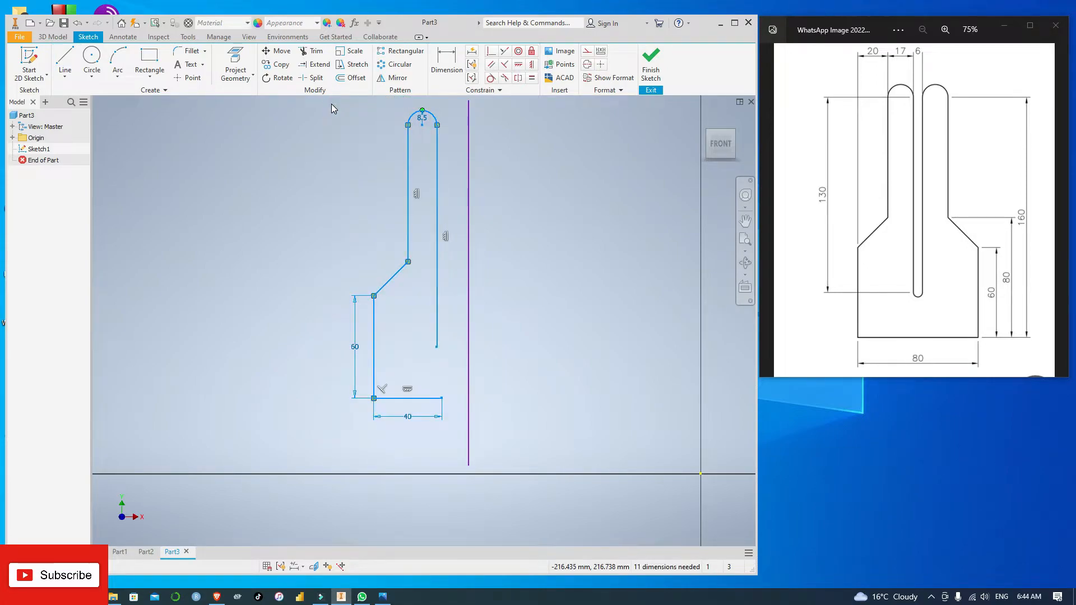
click(394, 77)
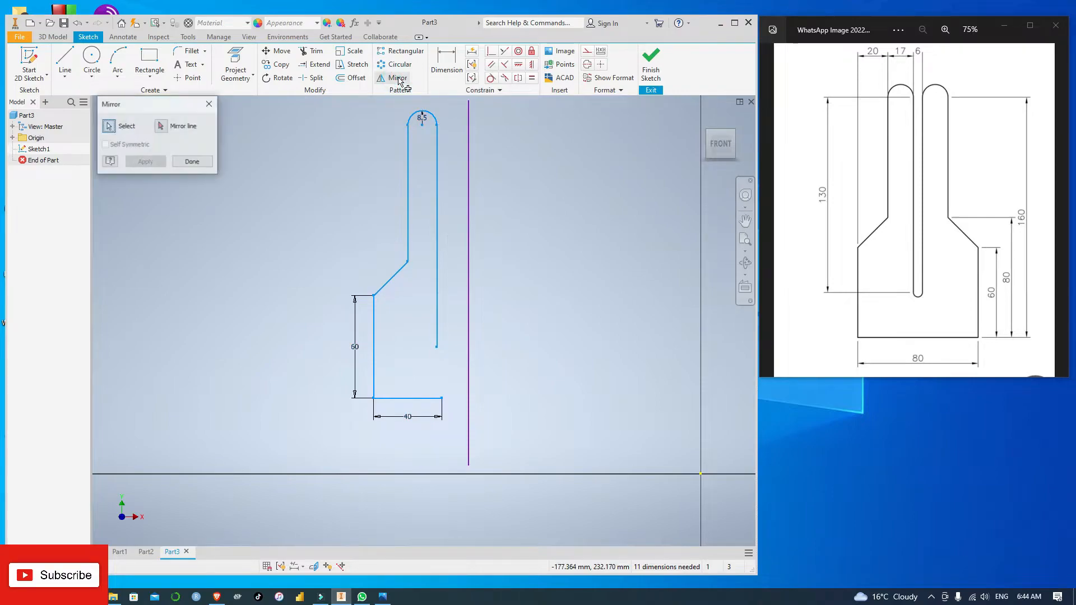
click(161, 125)
click(468, 200)
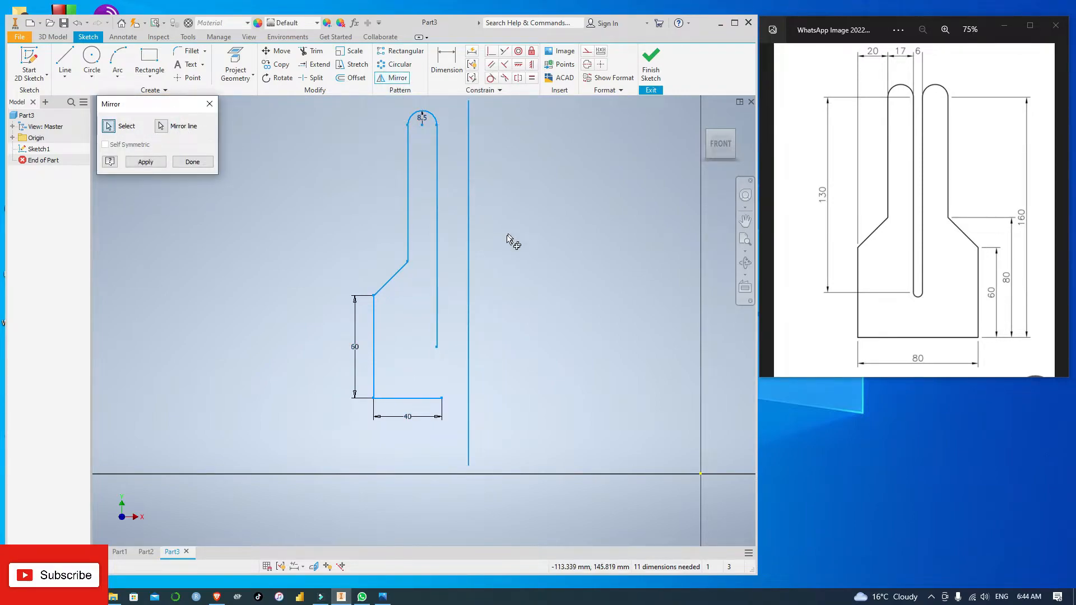
click(145, 162)
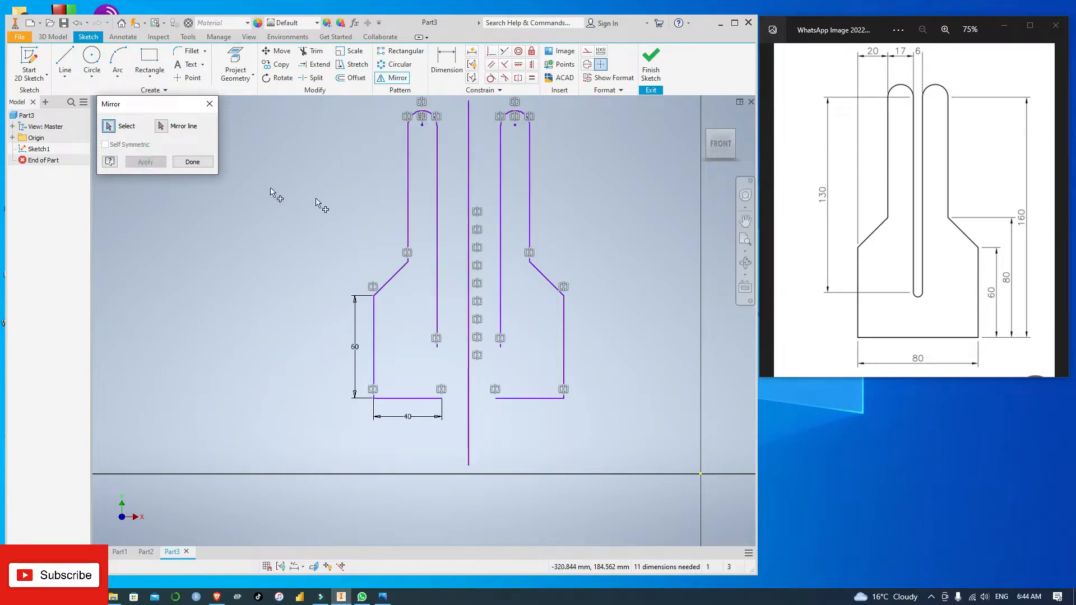
key(Escape)
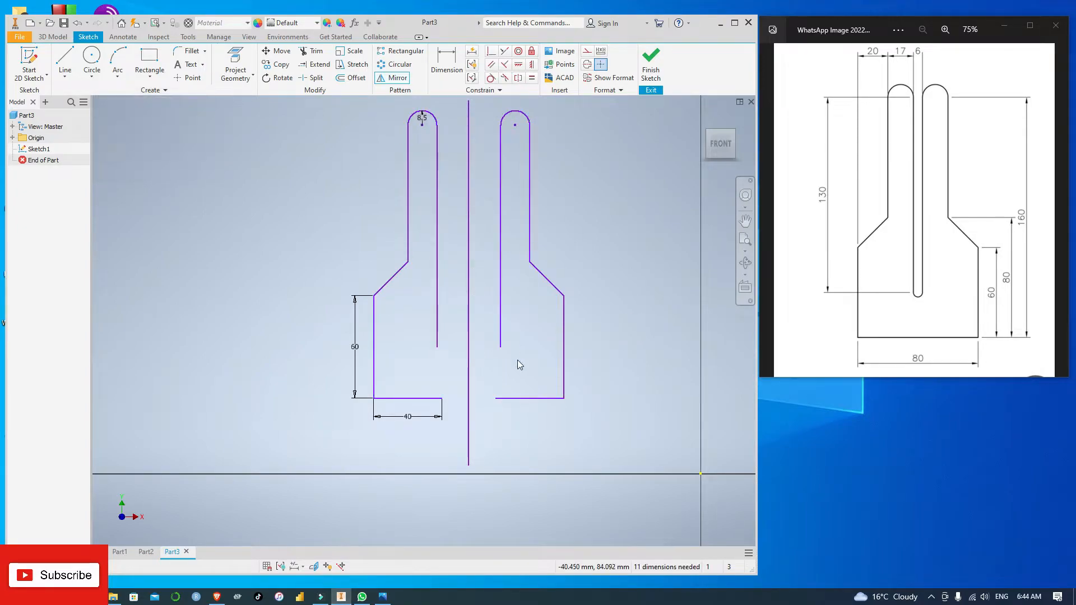
click(470, 384)
key(Delete)
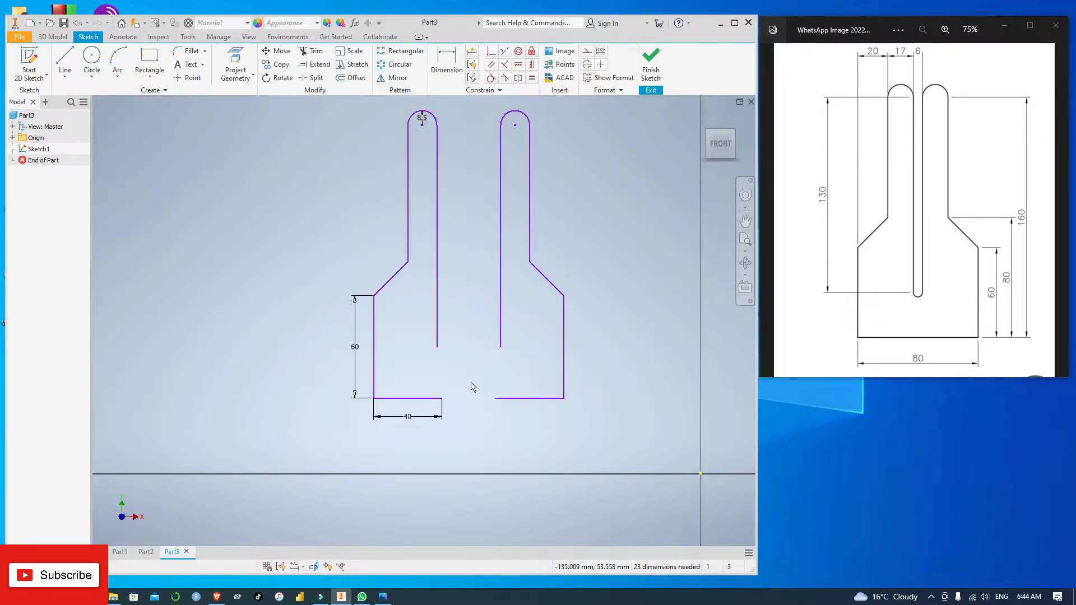
Step: Dimension the gap between the two inner prong lines and set it to 6 mm
click(447, 59)
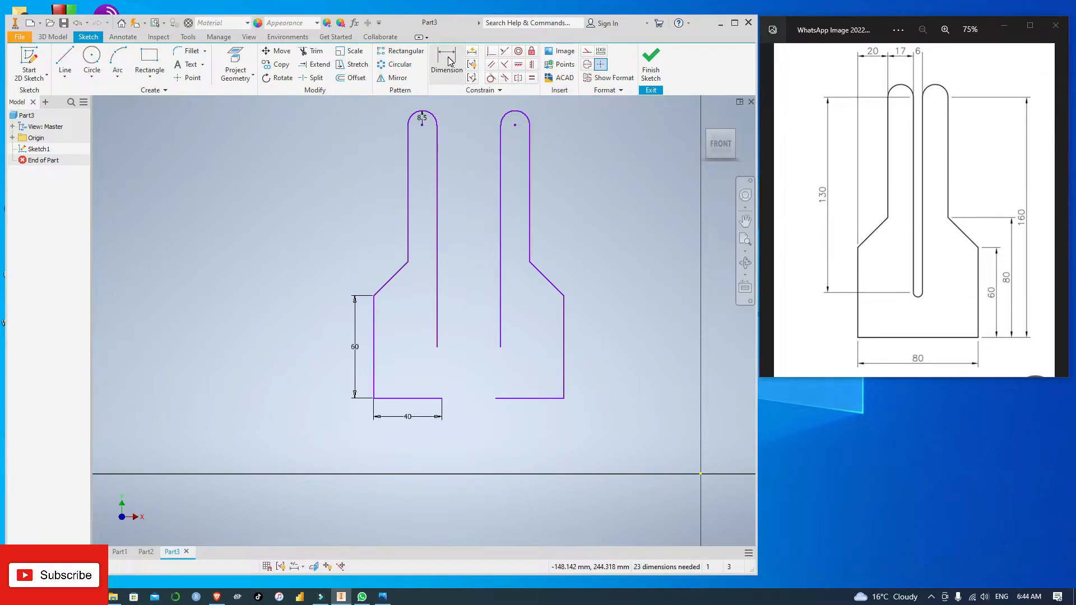
click(437, 268)
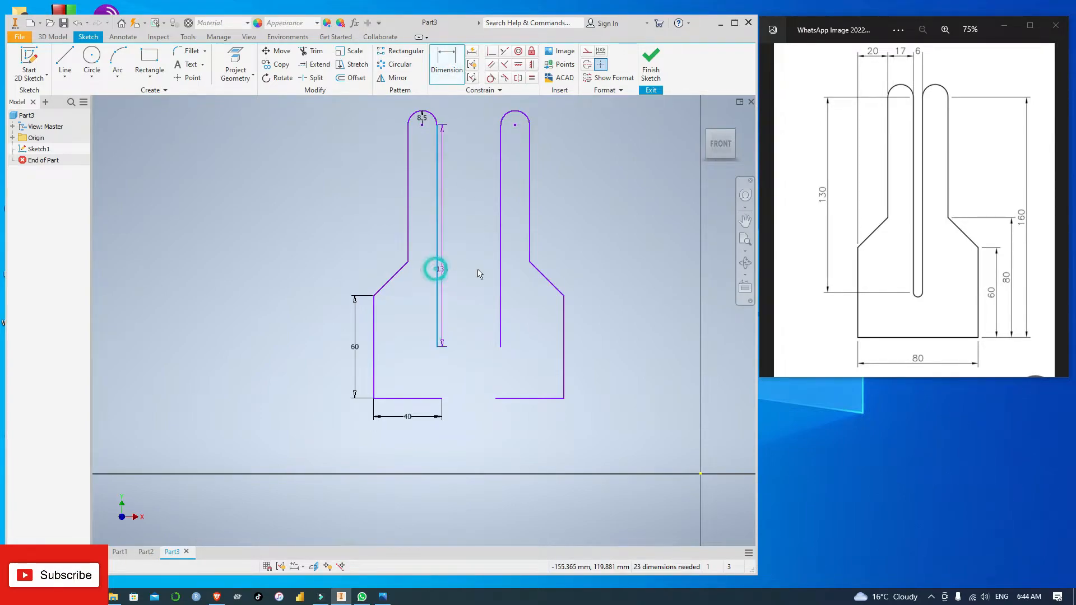
click(500, 268)
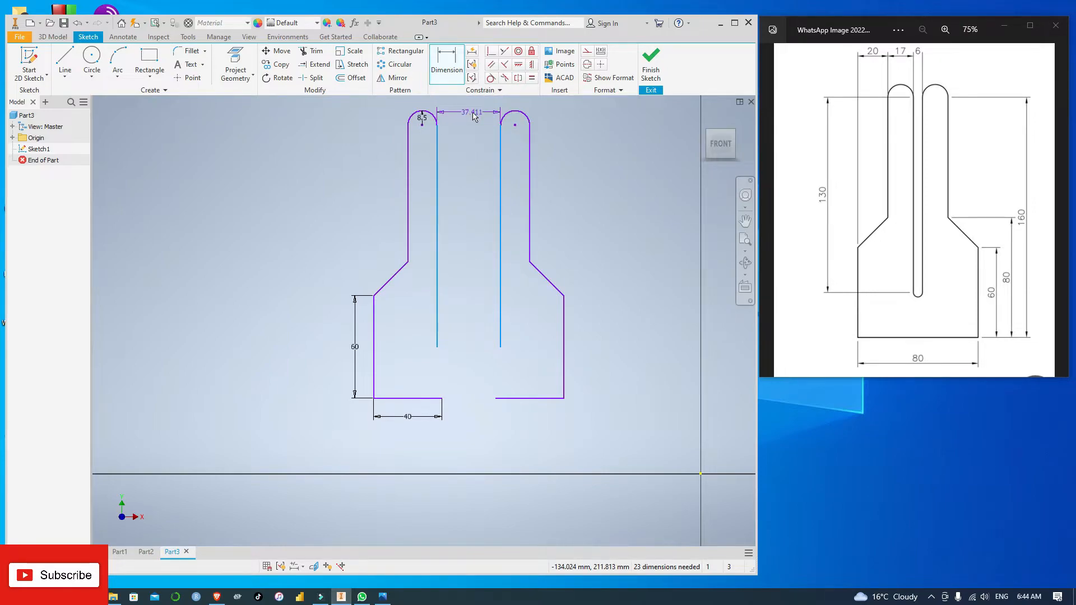
click(473, 103)
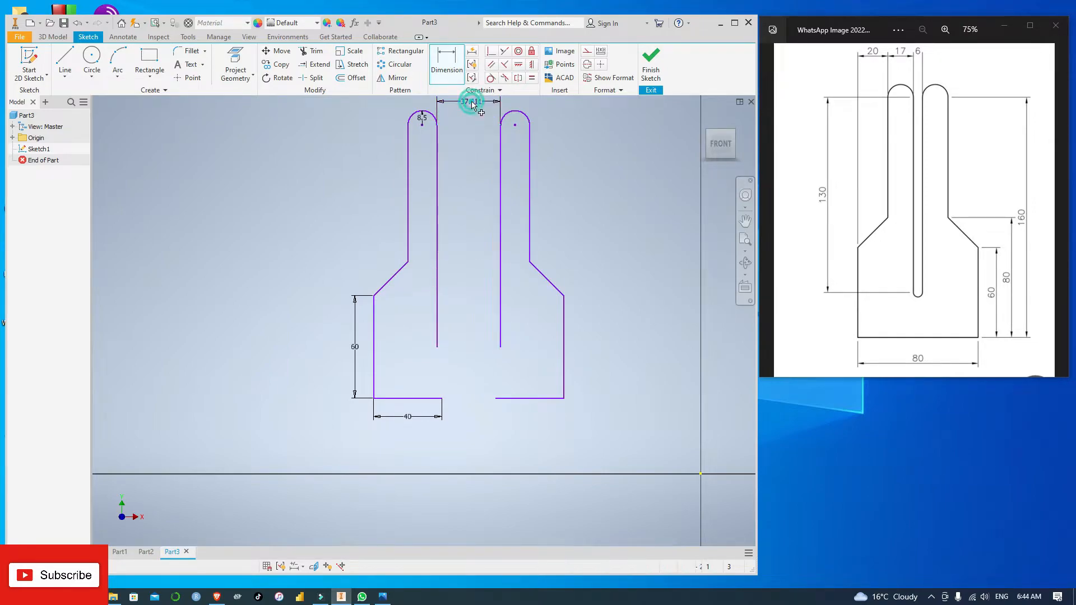
text(6)
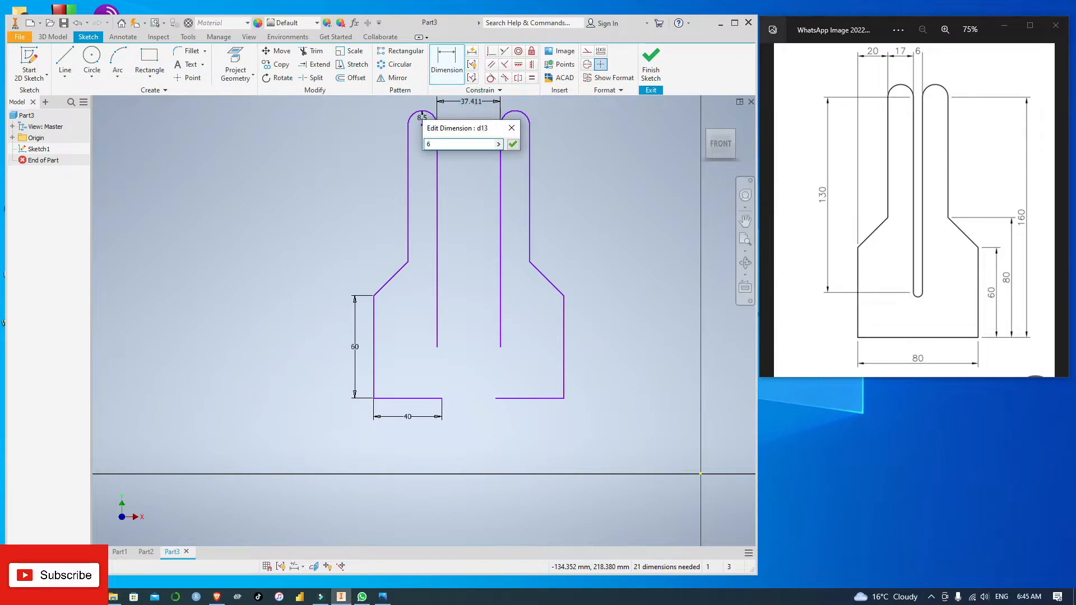
key(Return)
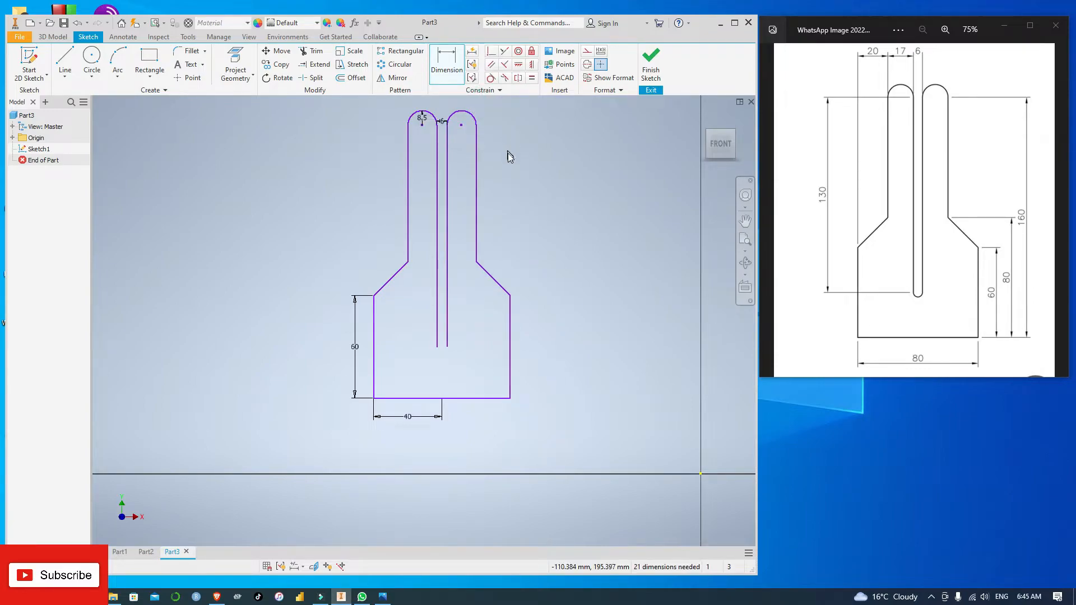
key(Escape)
Step: Draw an arc of 3 mm radius connecting the lower ends of the two inner slot lines
click(119, 55)
click(437, 347)
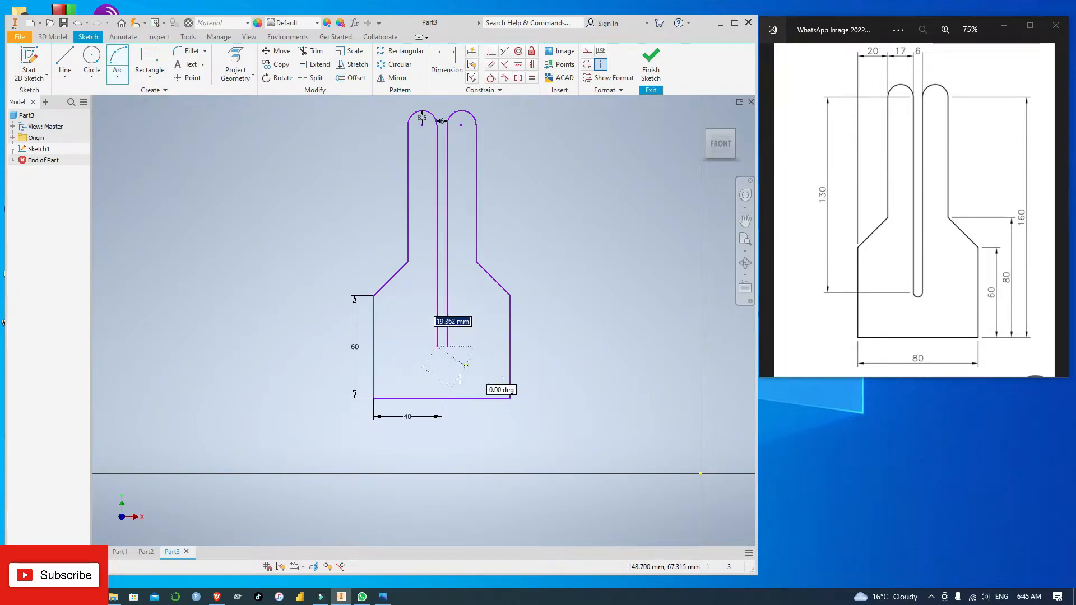
click(447, 346)
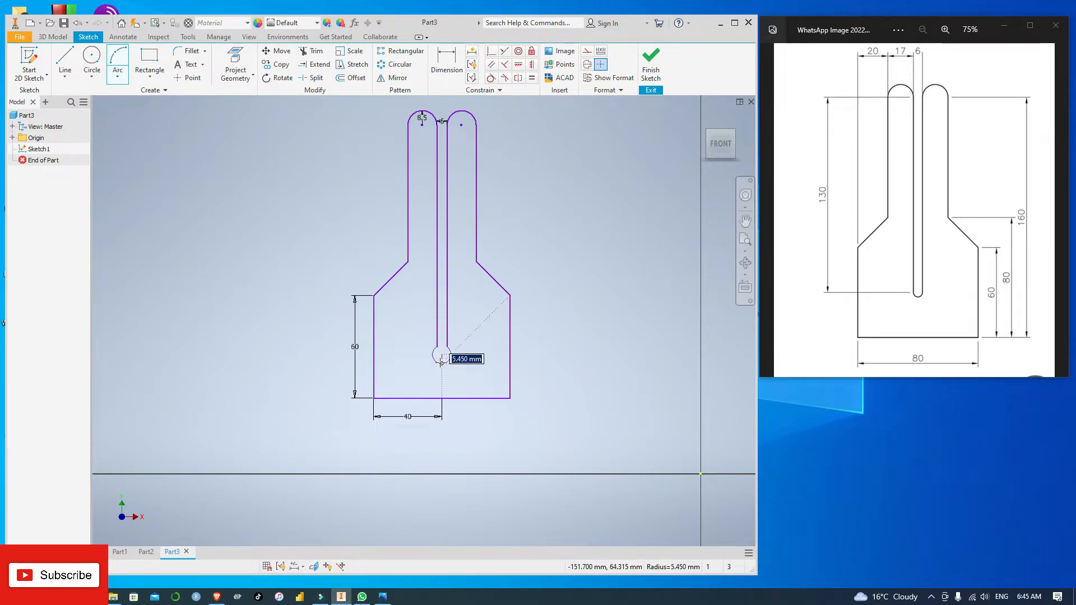
text(3)
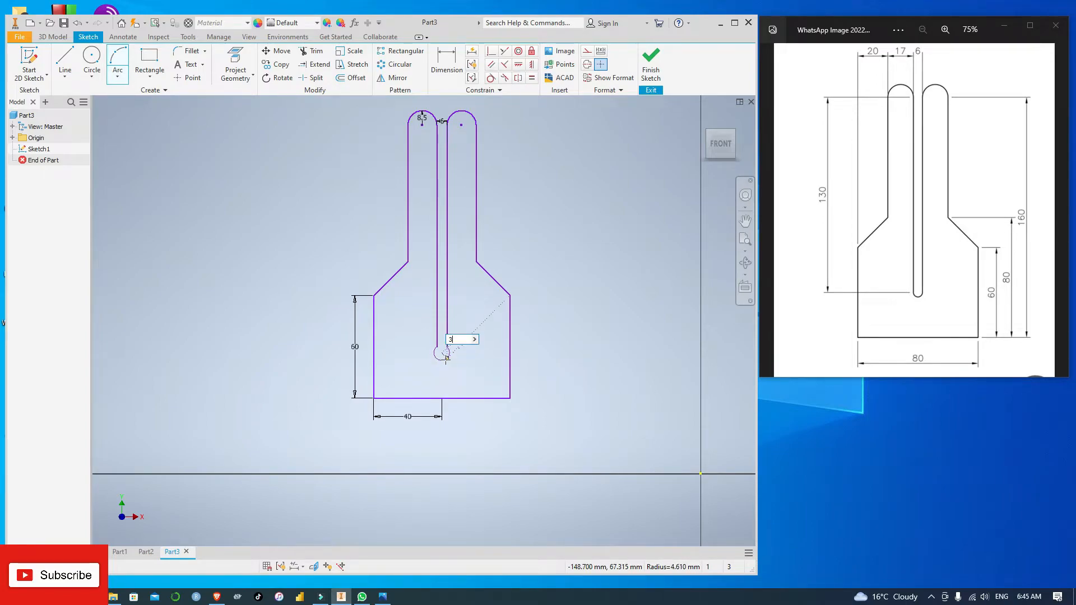
key(Return)
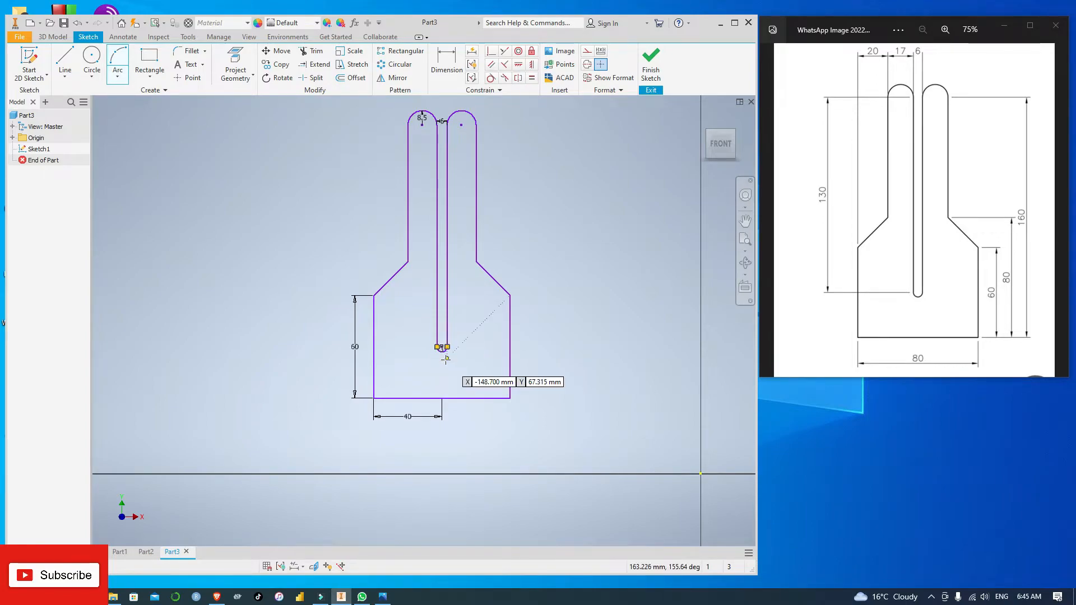
key(Escape)
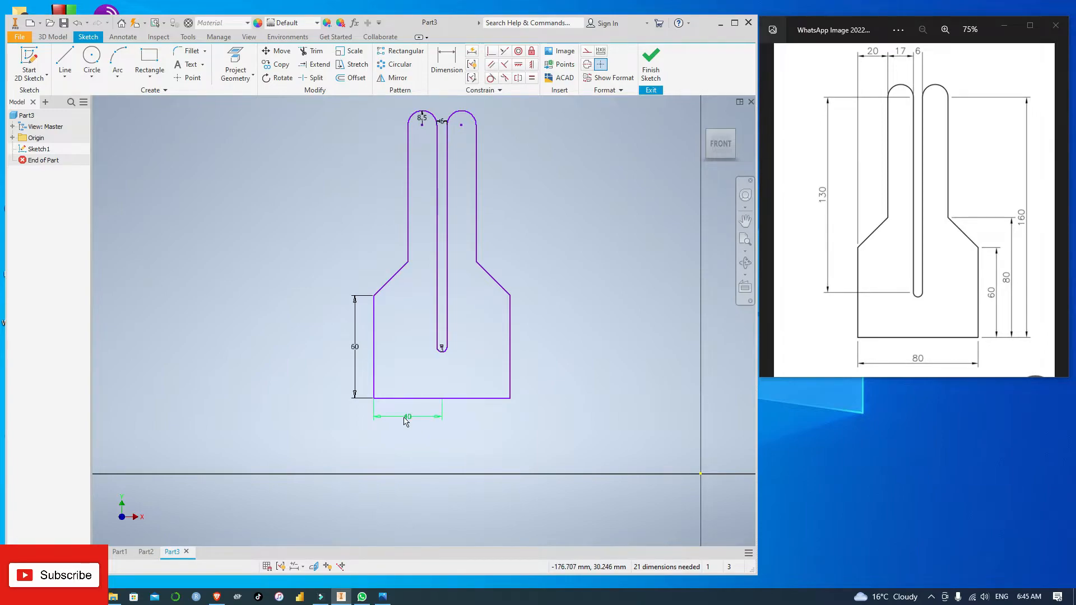
Step: Delete the 40 mm base, 60 mm side, 8.5 mm arc radius and 6 mm slot dimensions
key(Delete)
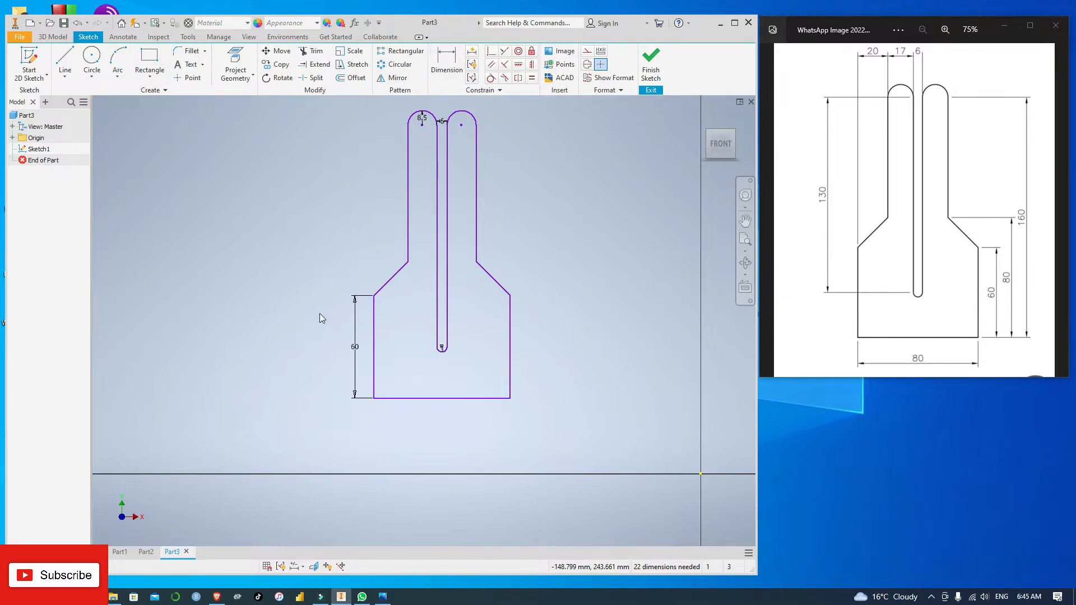
key(Delete)
click(421, 119)
key(Delete)
click(441, 121)
key(Delete)
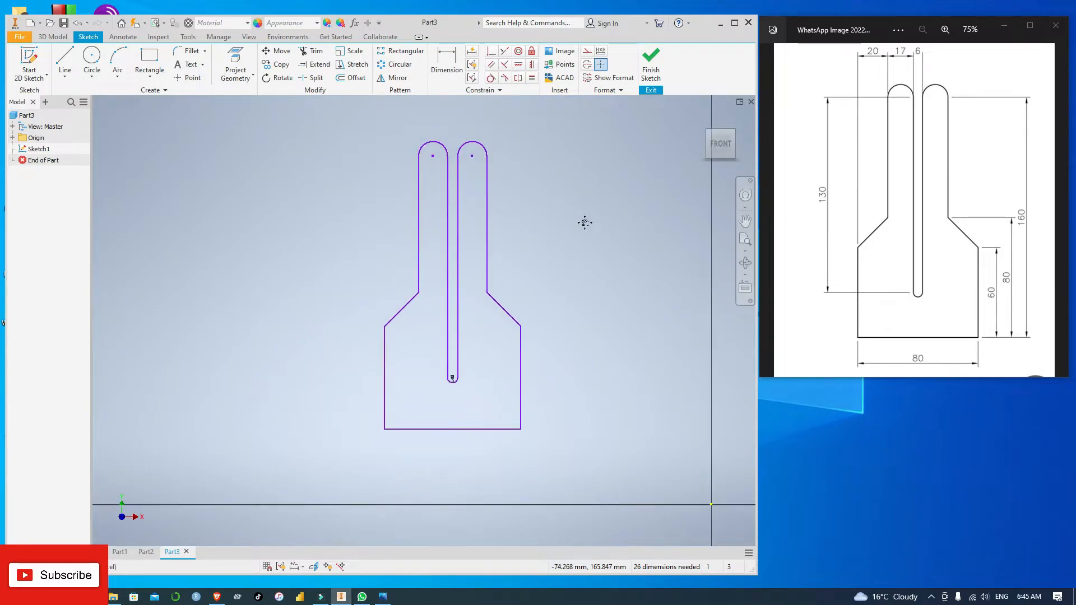
Step: Delete the radius dimension of the arc at the bottom of the slot
scroll(437, 375, down, 3)
scroll(457, 374, up, 6)
scroll(457, 371, up, 2)
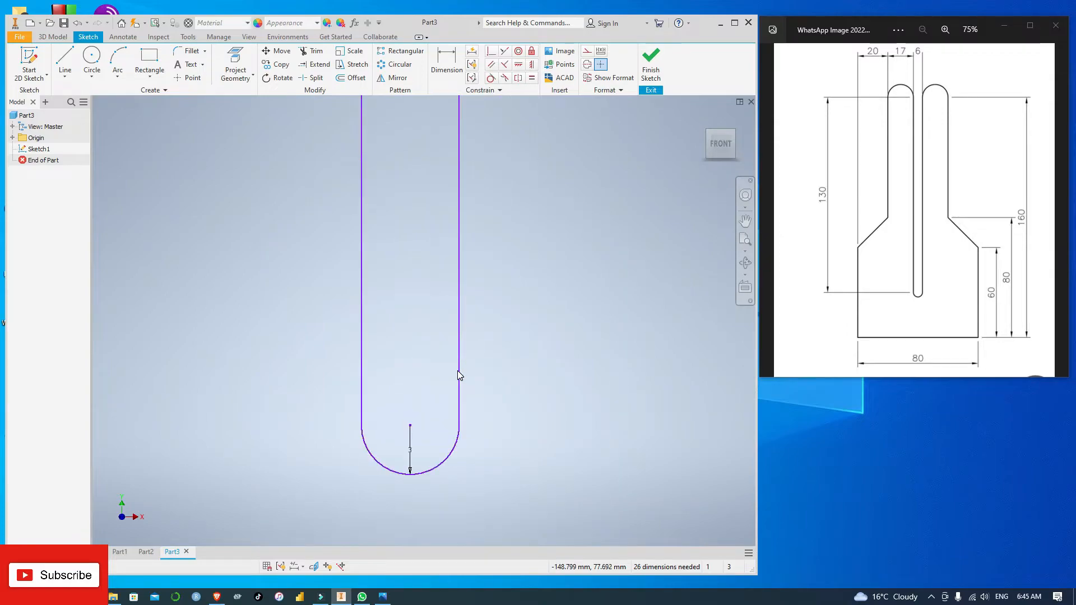
click(410, 437)
key(Delete)
Step: Dimension the overall width of the base below the profile, between its two lower corners
scroll(603, 373, down, 4)
scroll(600, 366, down, 2)
mouse_move(678, 247)
middle_down()
mouse_move(612, 284)
mouse_move(560, 279)
mouse_move(547, 288)
middle_up()
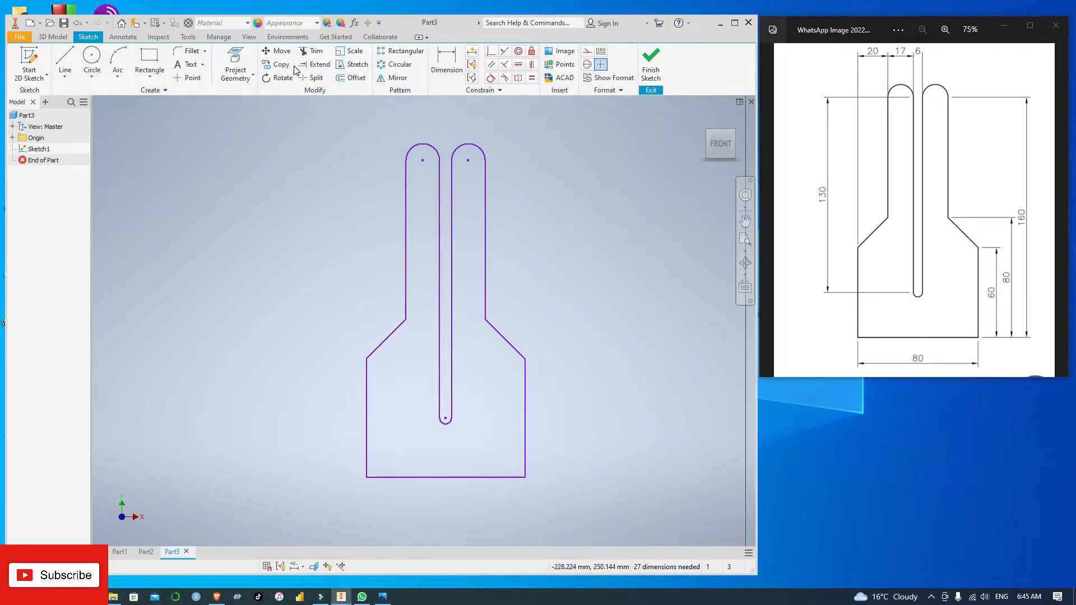
click(443, 59)
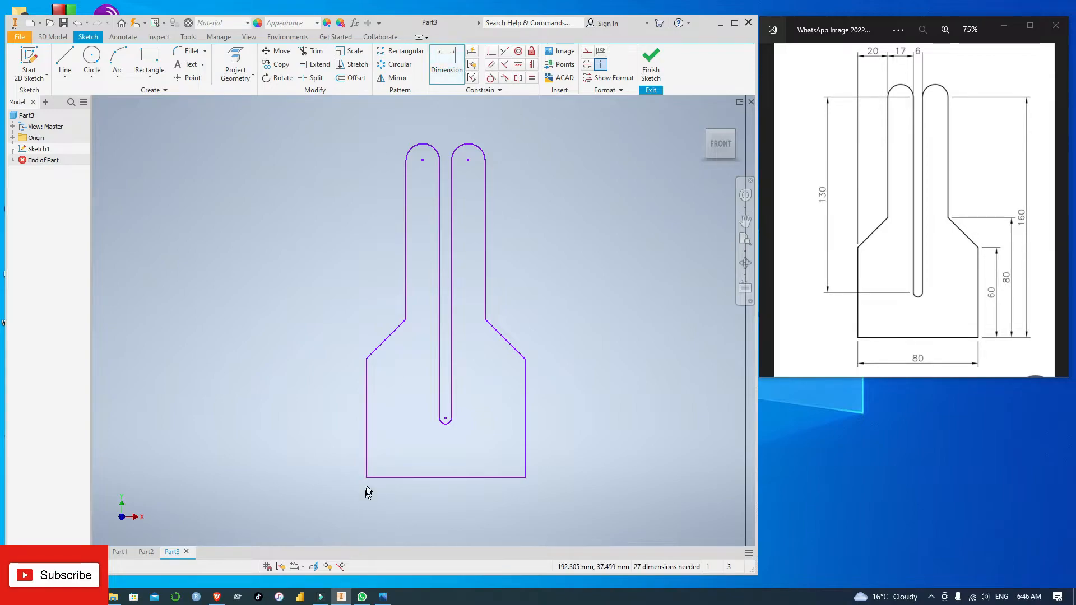
click(524, 476)
click(442, 510)
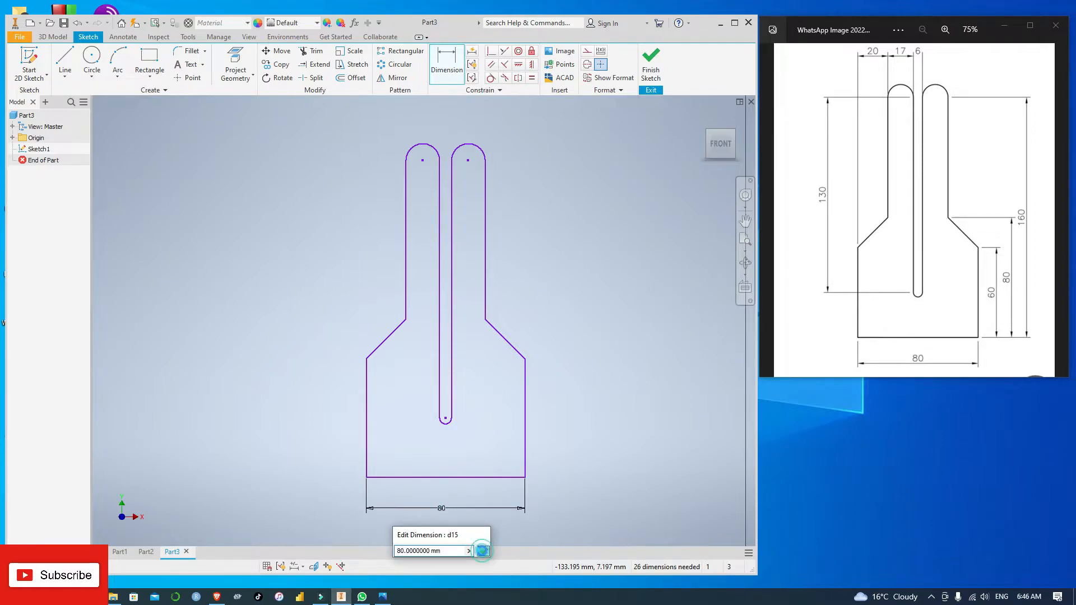
click(483, 552)
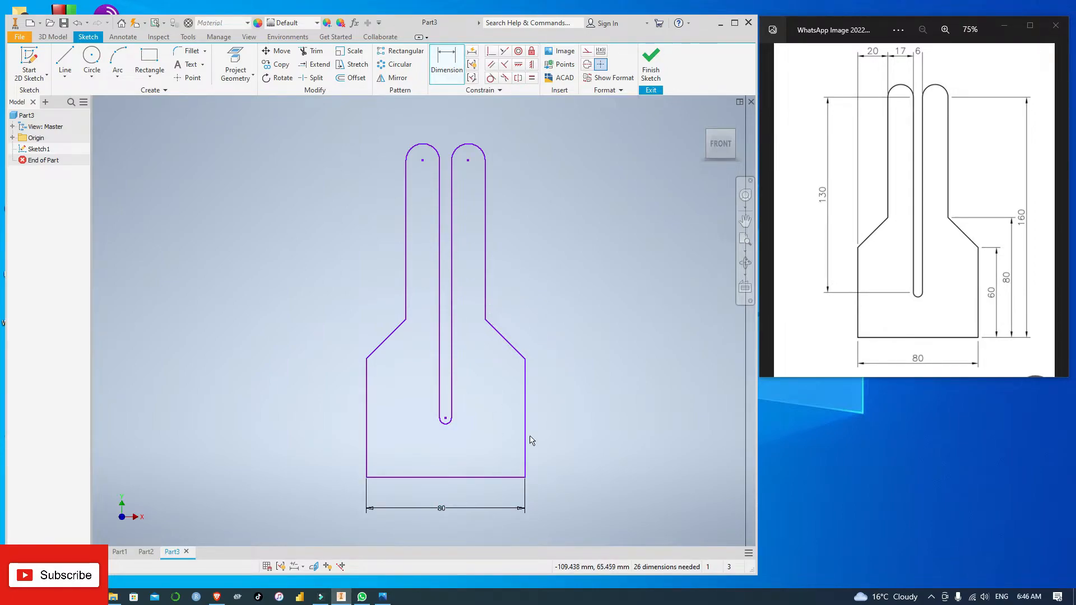
Step: Dimension the height of the right vertical side, from the base corner to the lower end of the slanted shoulder
click(525, 477)
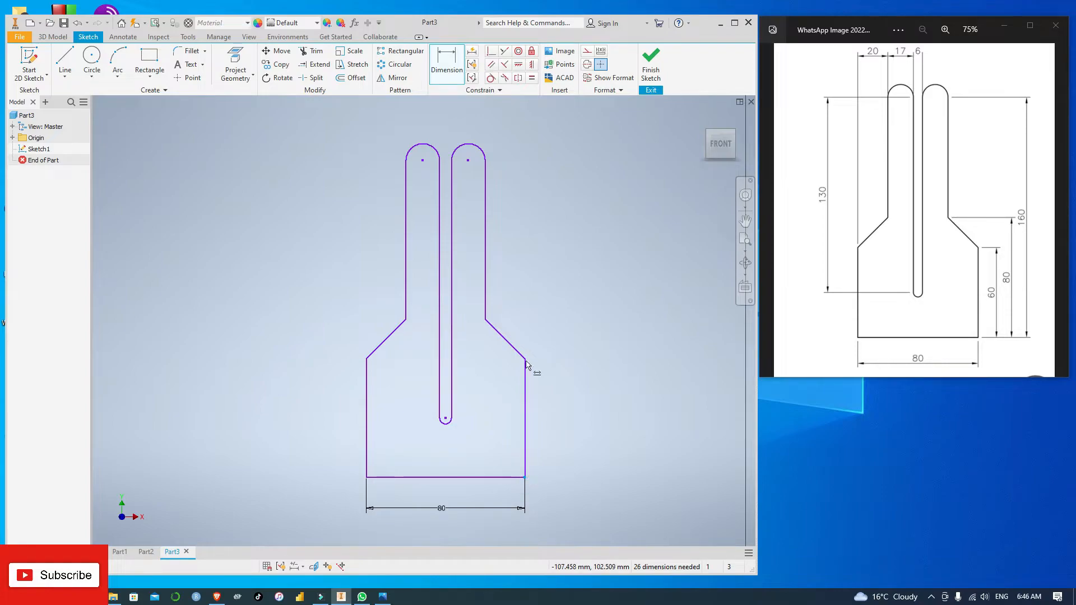
click(524, 359)
click(542, 416)
click(583, 457)
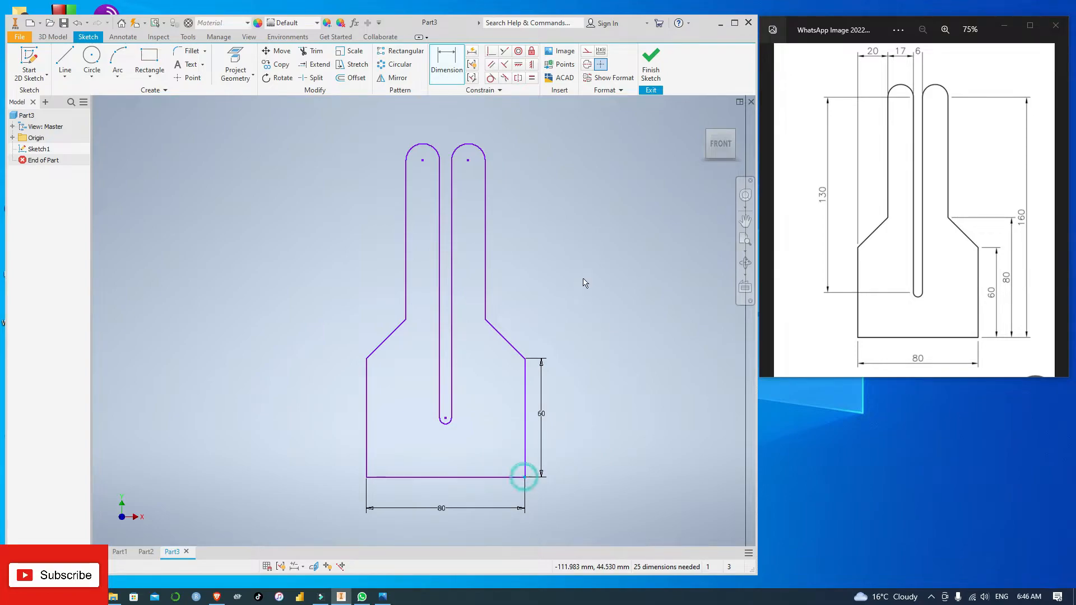
Step: Dimension the height from the lower right base corner to the upper end of the right slanted shoulder
click(485, 320)
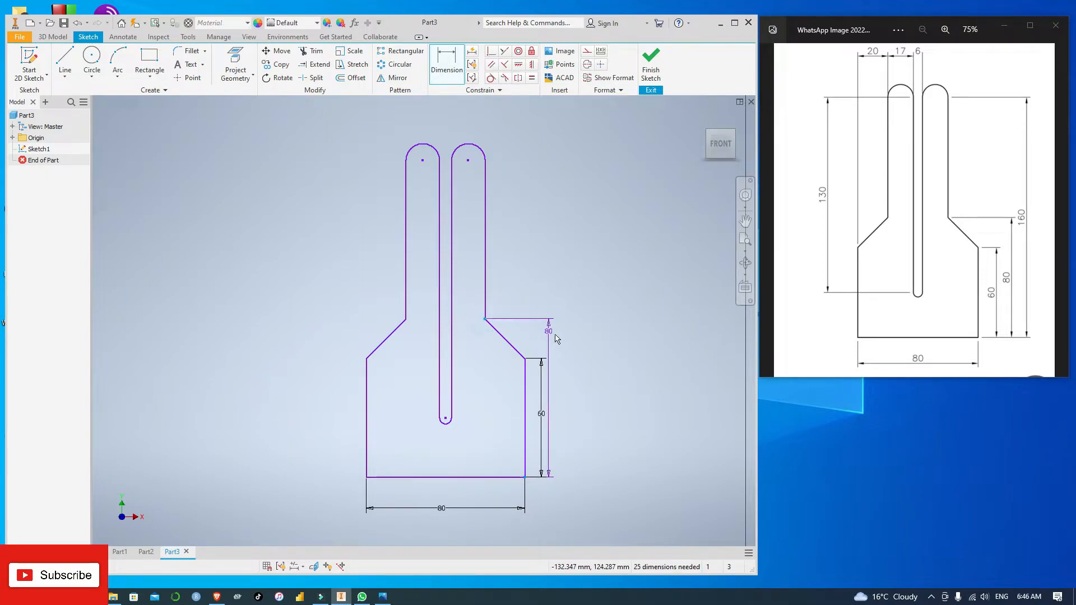
click(568, 412)
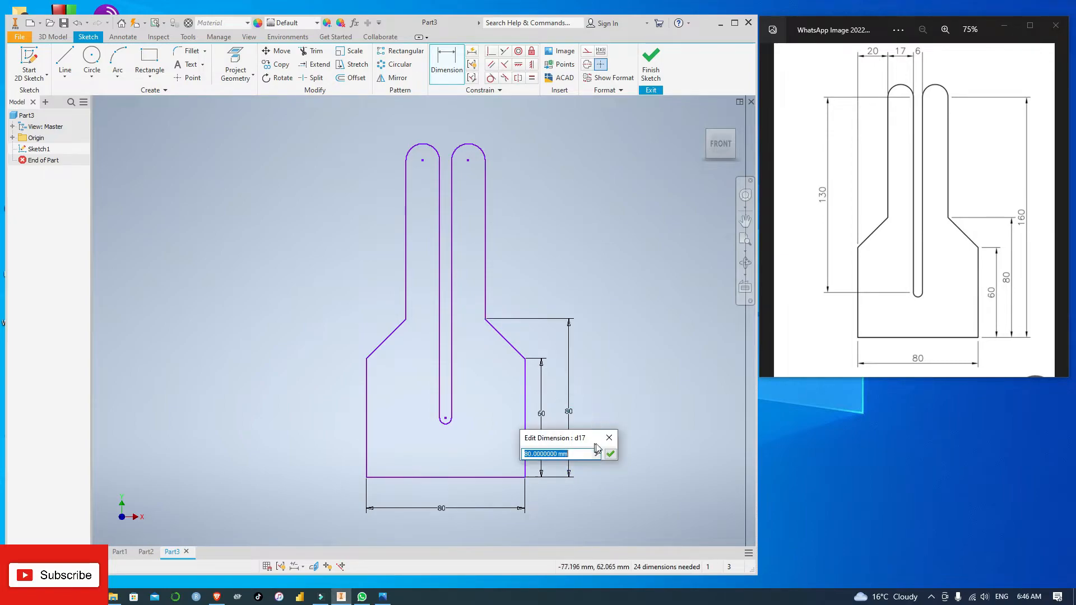
click(611, 453)
Step: Dimension the height from the lower right base corner to the upper end of the right prong's outer straight side
click(525, 478)
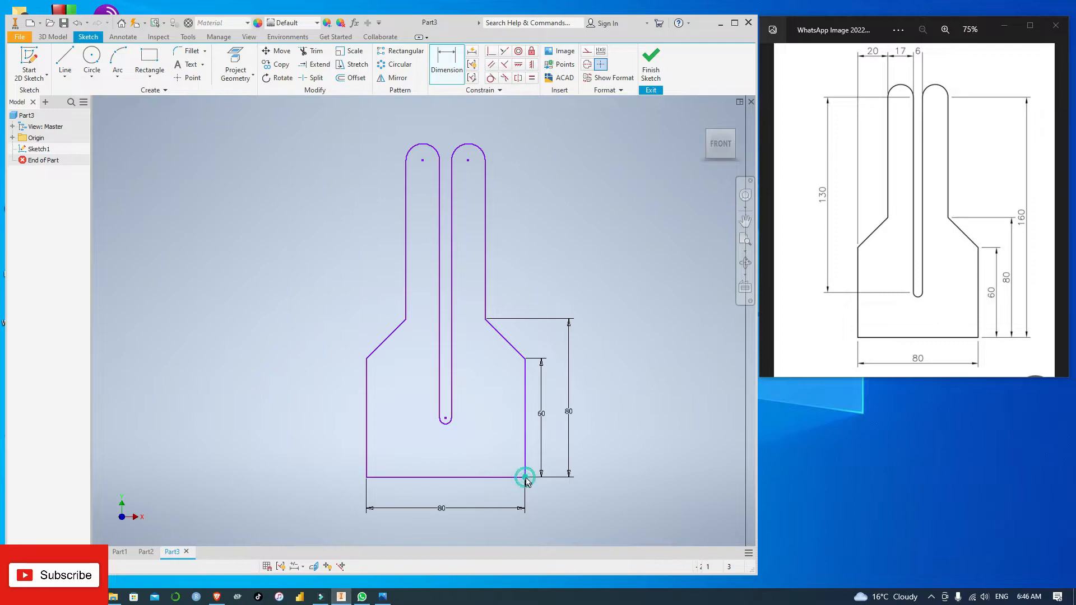
click(485, 160)
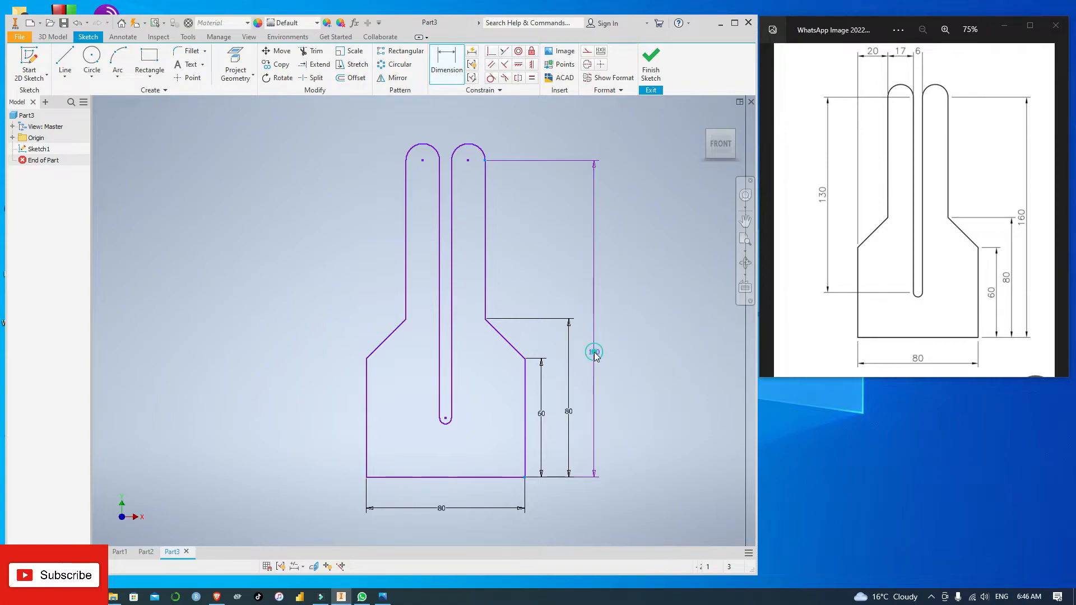
click(594, 353)
click(634, 392)
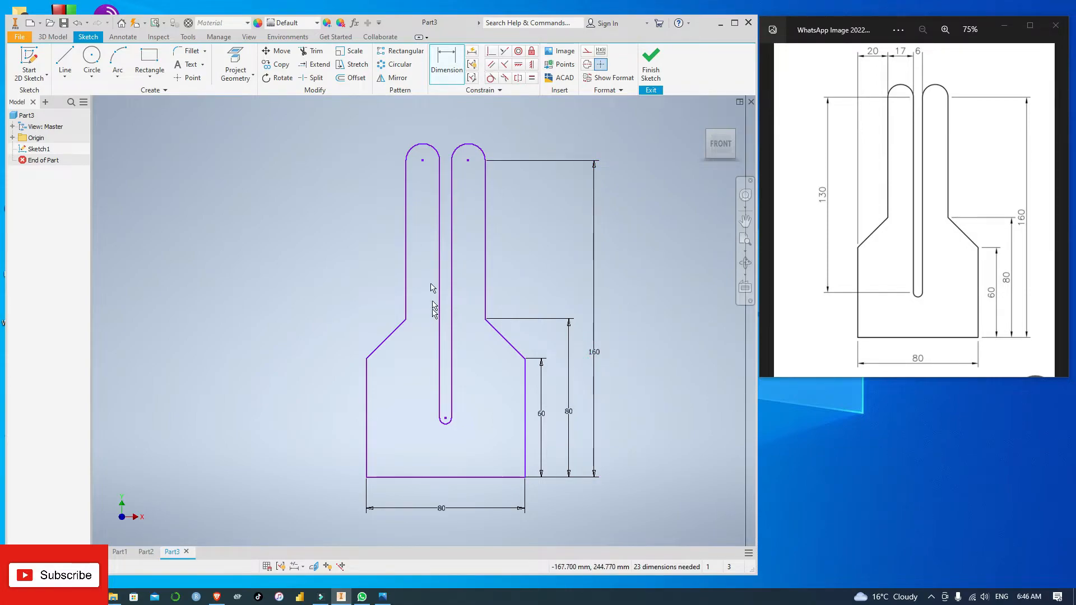
Step: Dimension the slot's straight depth from the left prong's inner upper end to the slot's lower arc, placing it beside the profile's left side
click(439, 161)
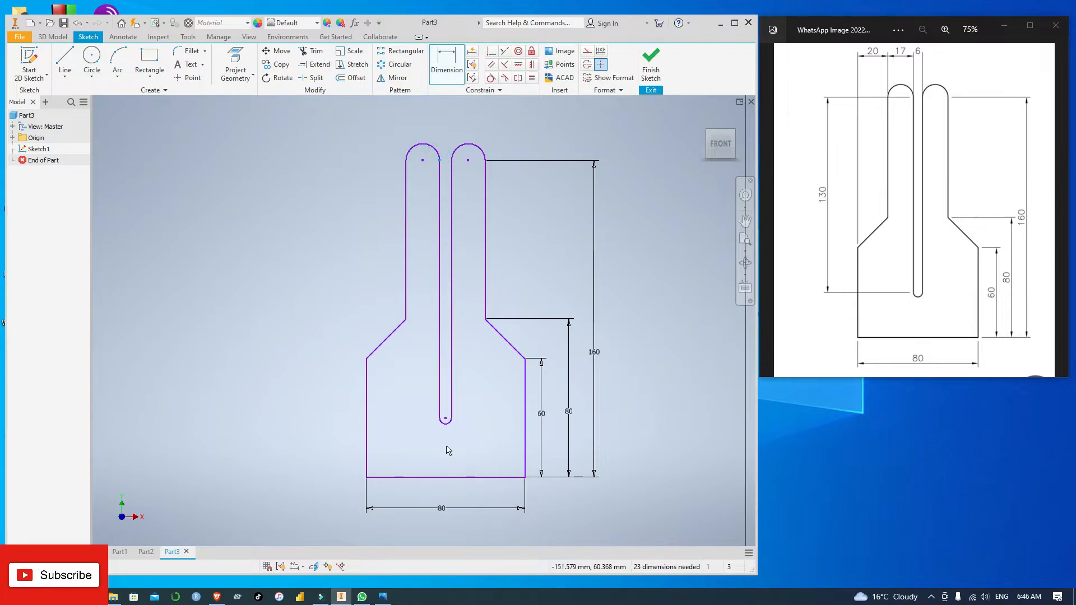
click(440, 418)
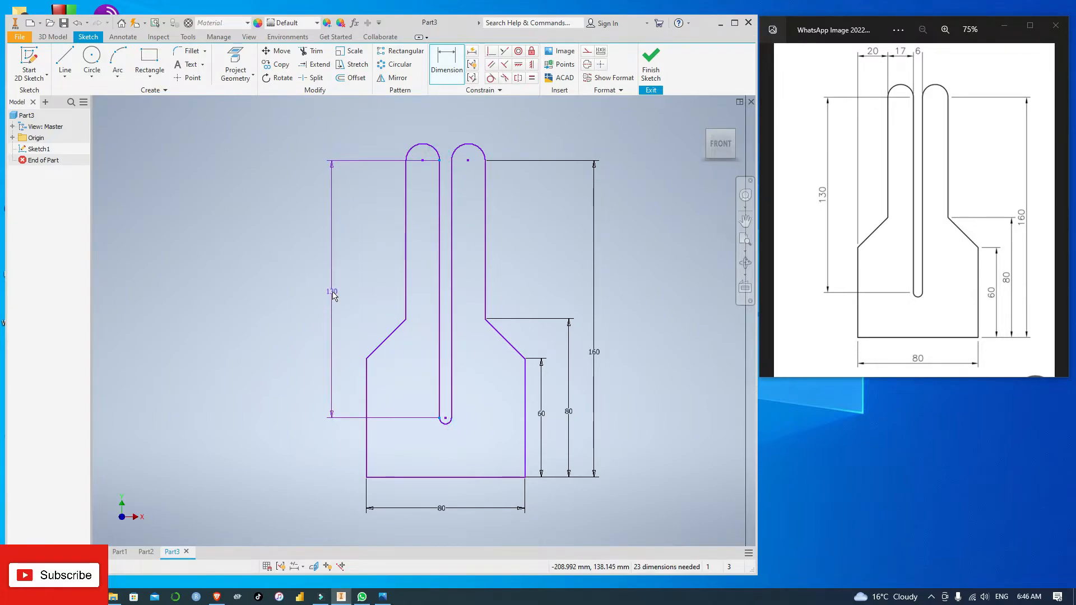
click(342, 295)
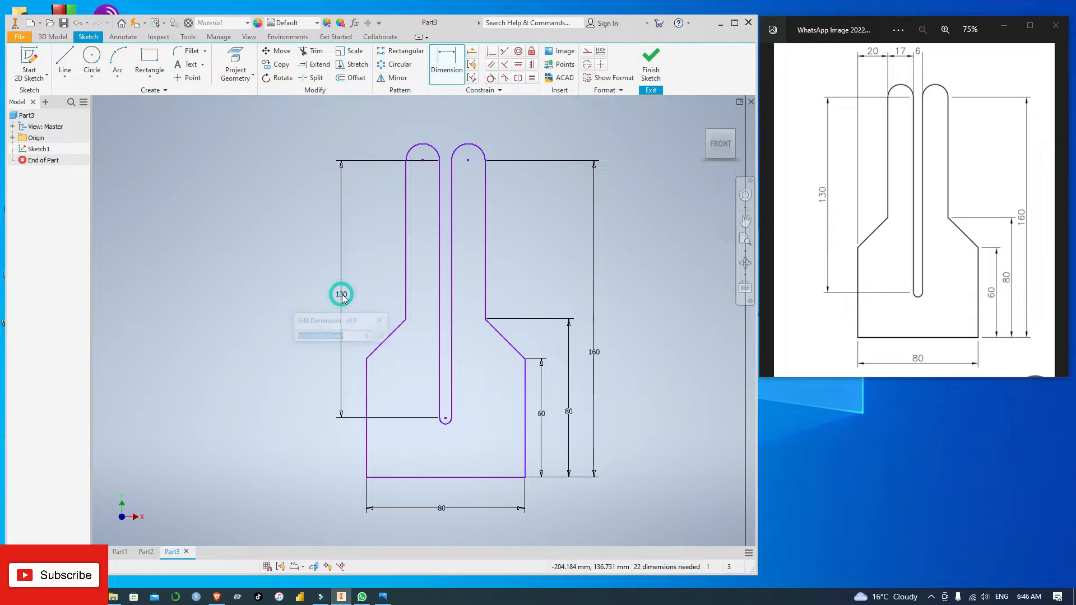
click(382, 336)
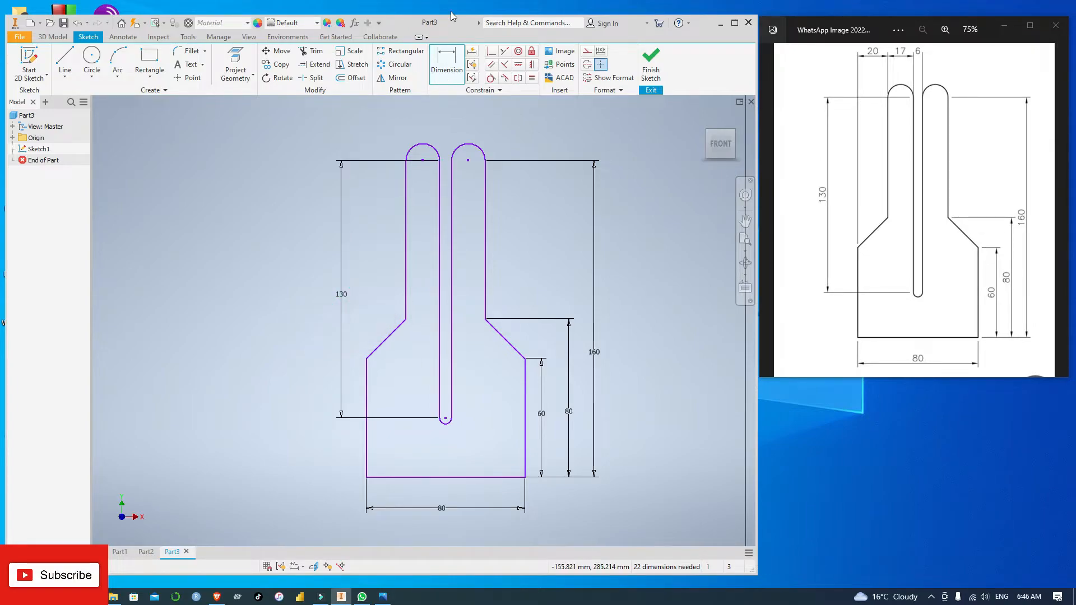
Step: Dimension the horizontal distance from the left shoulder's outer corner to the left prong's outer side, placing it above the profile
click(367, 359)
click(399, 275)
click(386, 125)
click(428, 163)
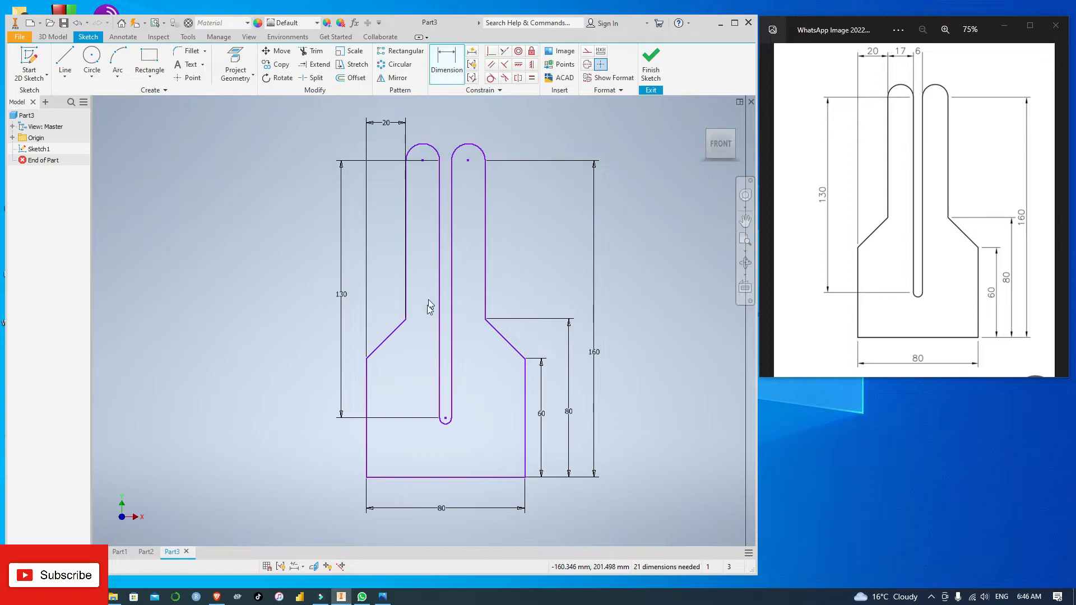
Step: Dimension the width of the left prong between the ends of its rounded tip, placing it above the profile
click(407, 162)
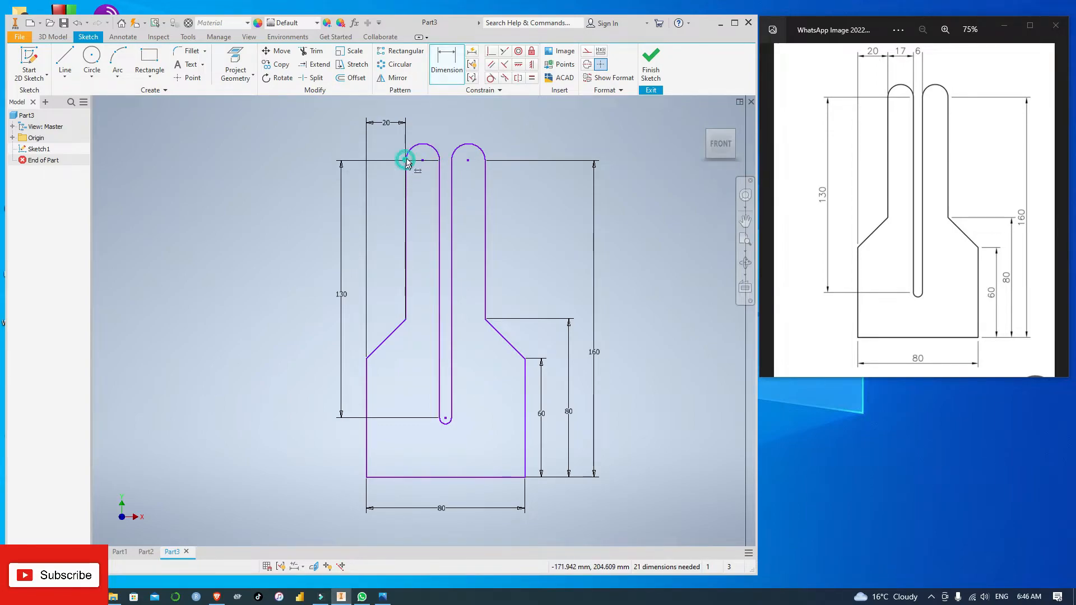
click(439, 162)
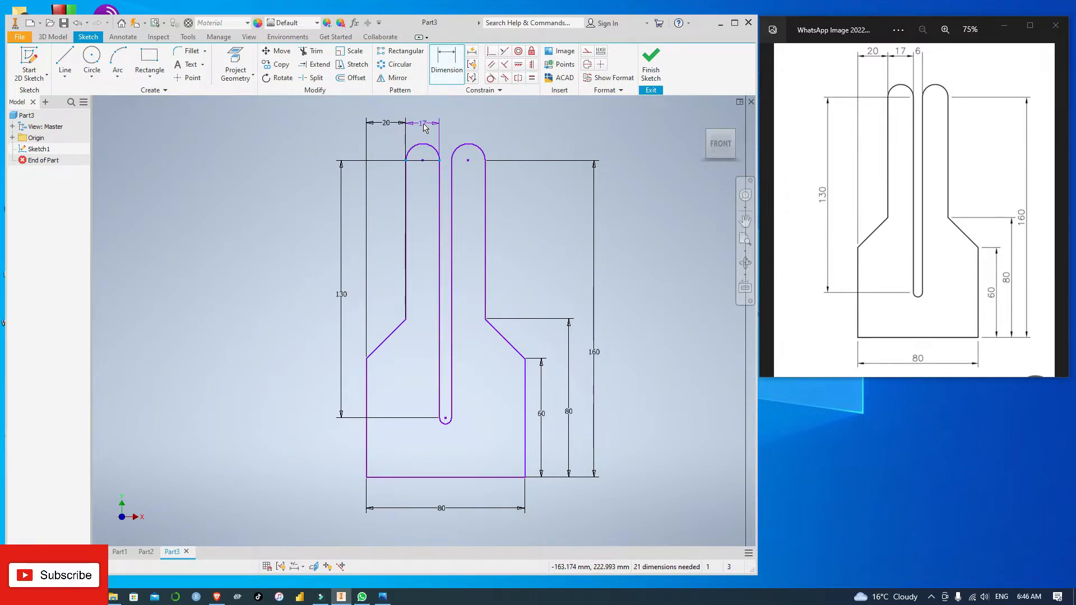
click(424, 127)
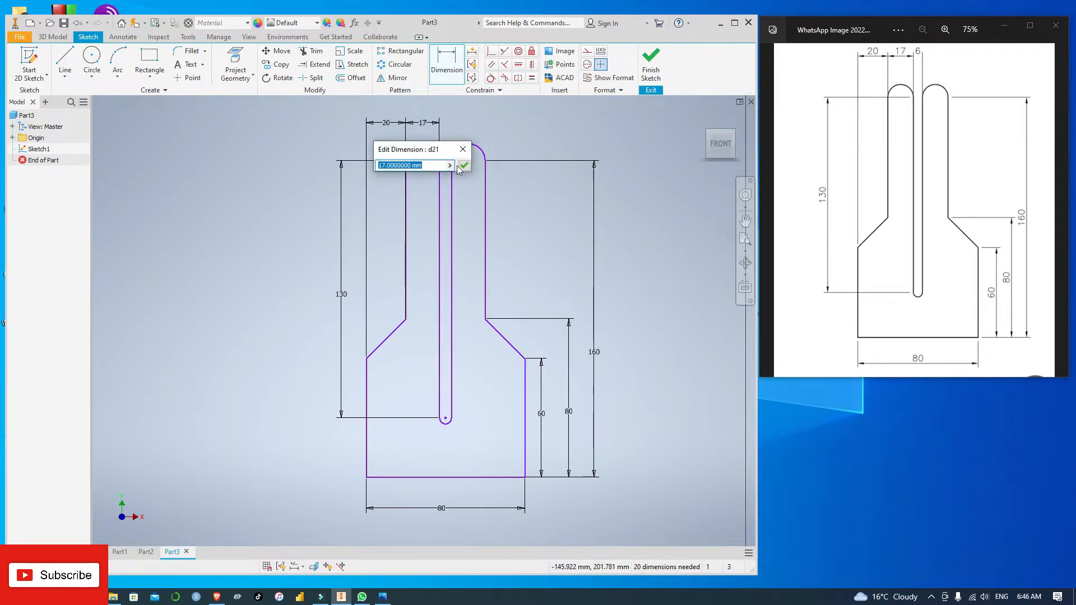
key(Return)
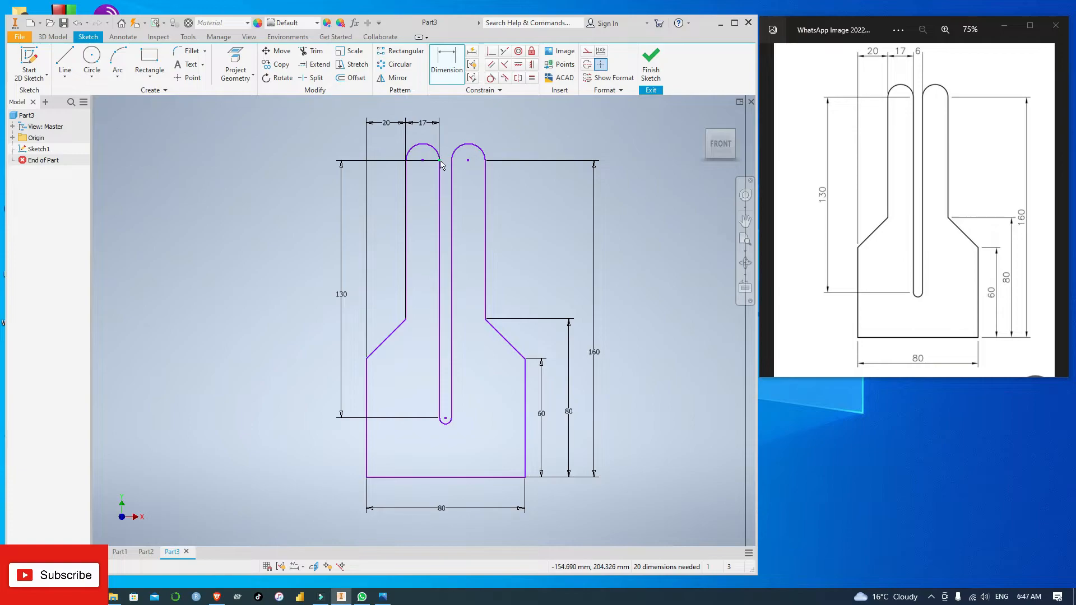
Step: Dimension the slot width between the two prongs' inner sides, placing it above the profile
click(452, 161)
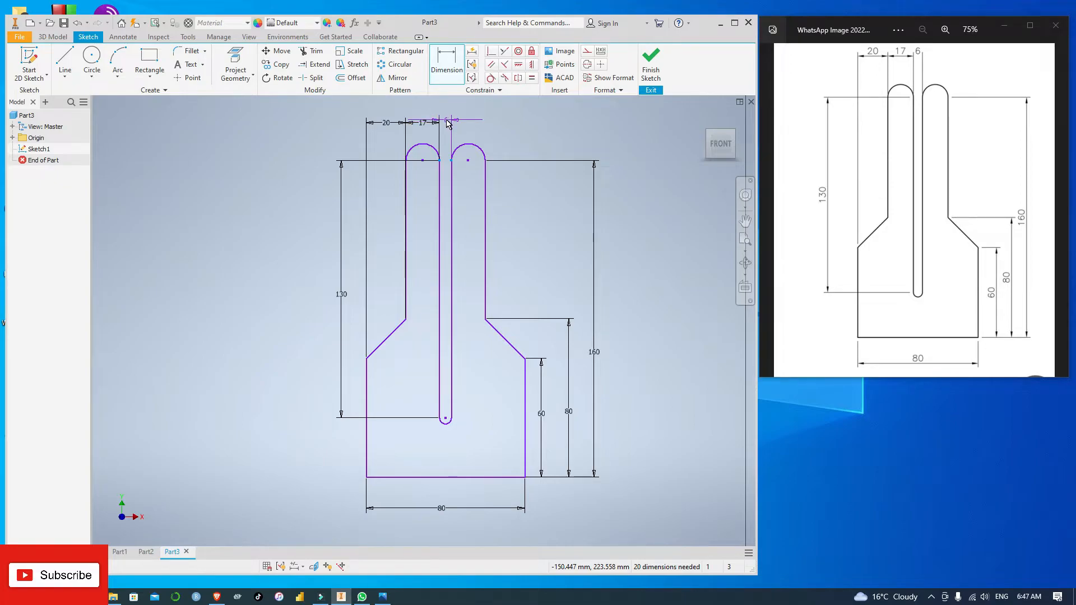
click(452, 119)
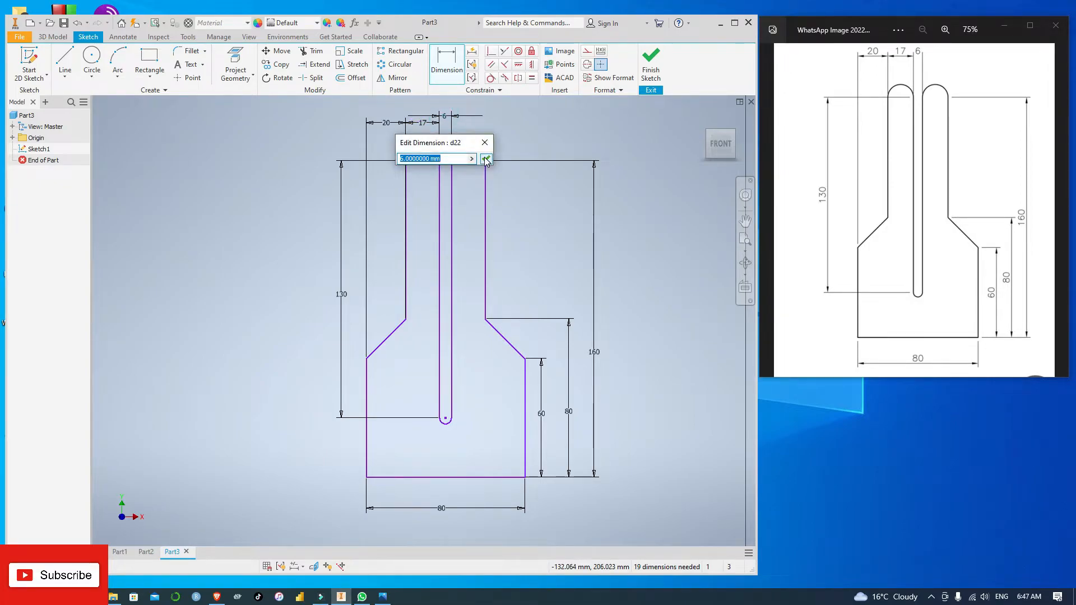
click(486, 159)
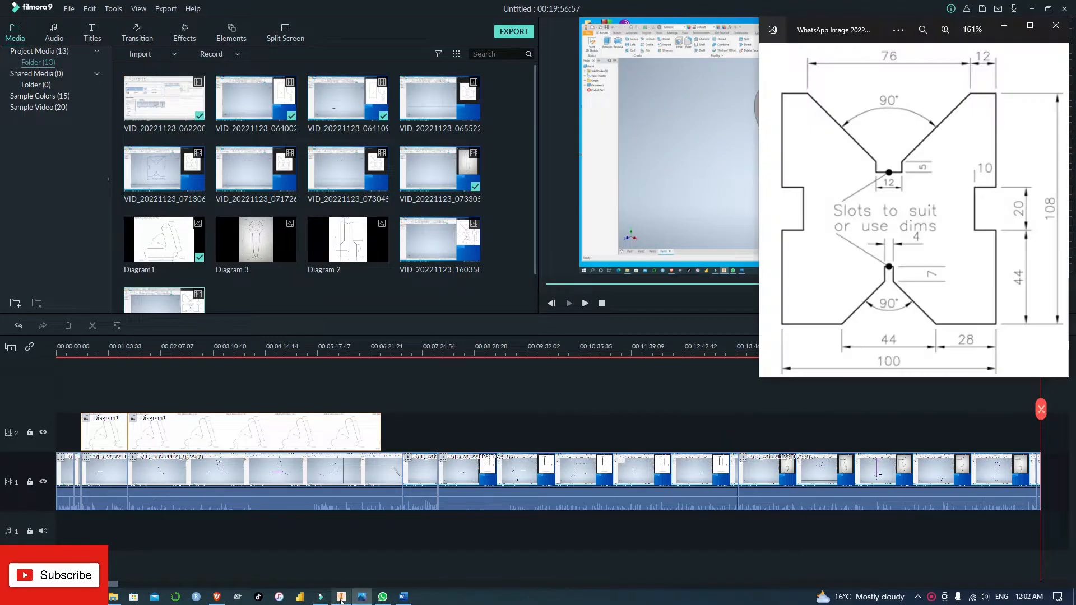
Step: Switch to Inventor, minimize Filmora, and draw the upper slot's left half with a 6 mm horizontal line leftward and a 5 mm line upward
click(341, 596)
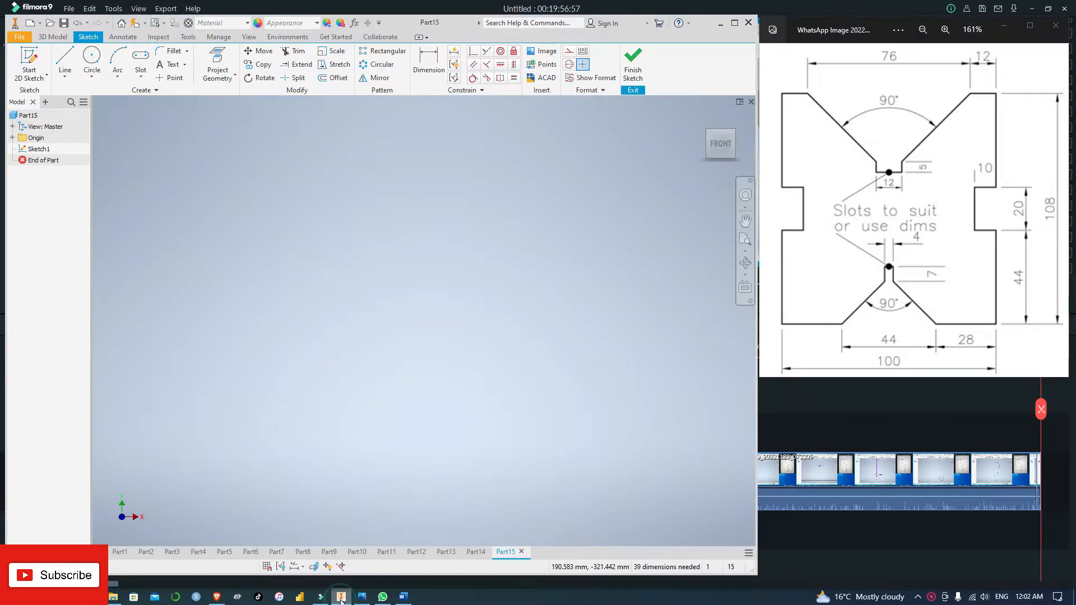
click(1031, 12)
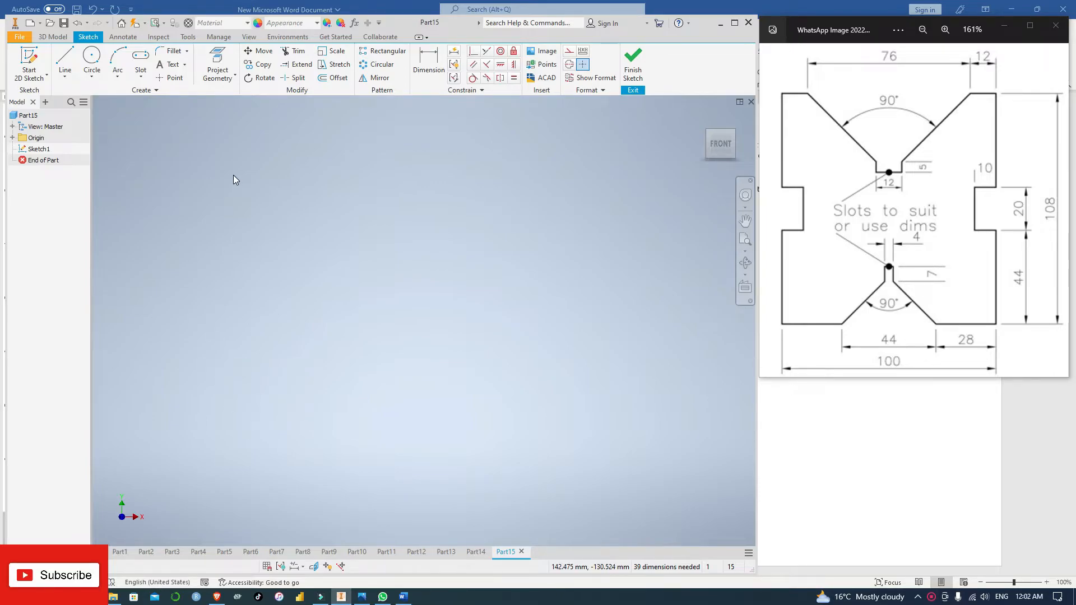
click(66, 56)
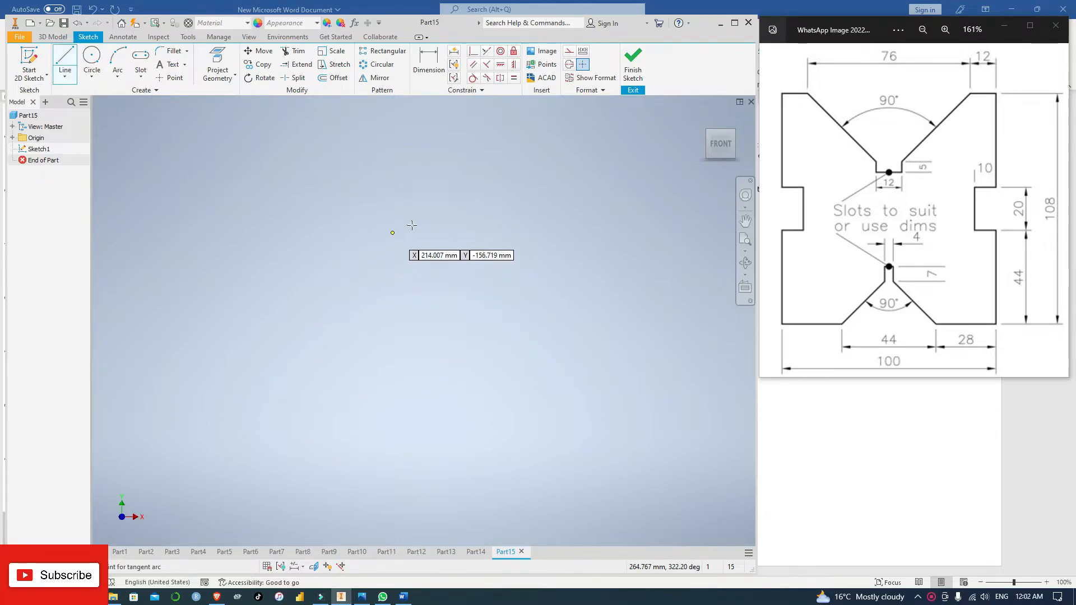
click(387, 245)
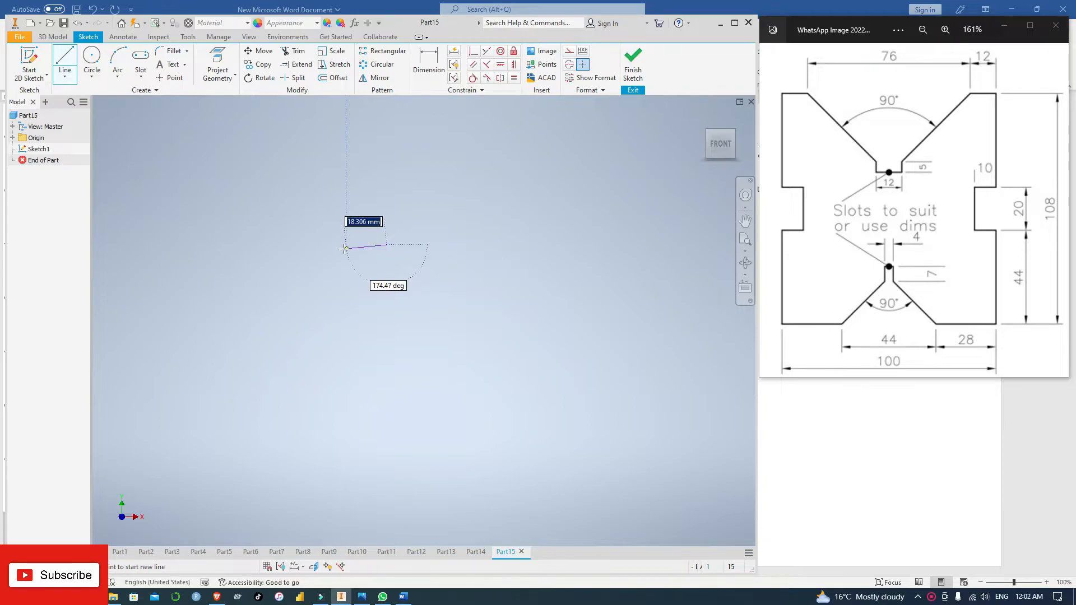
text(6)
key(Return)
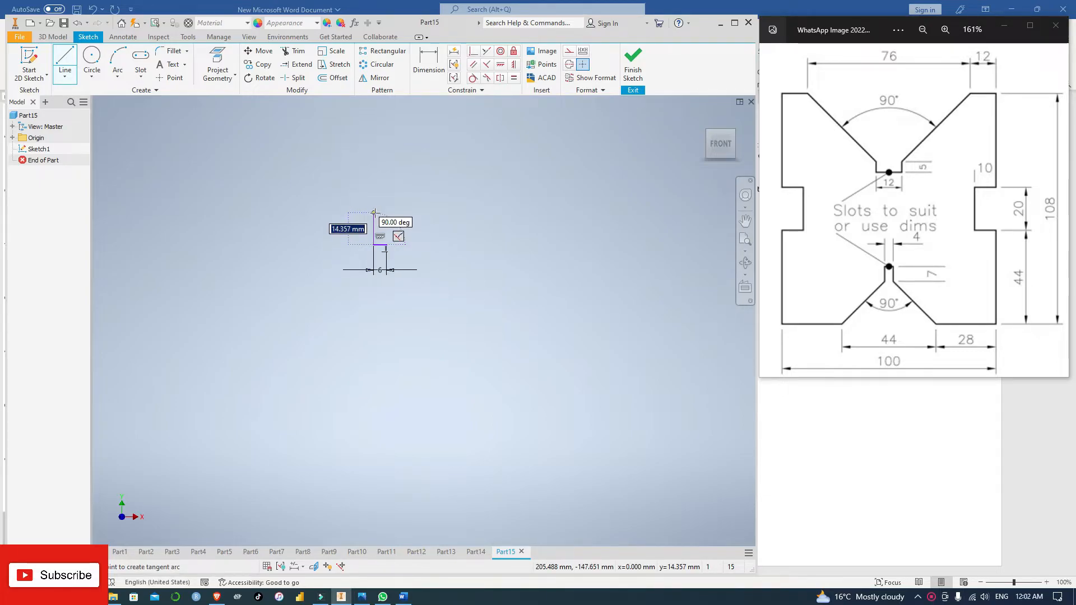
text(5)
key(Return)
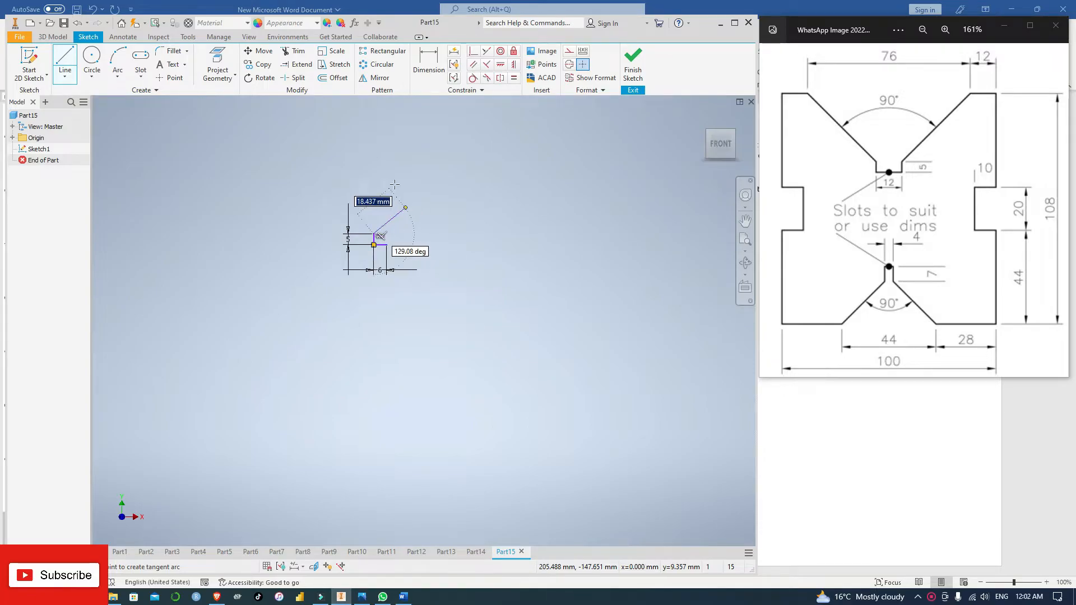
key(Escape)
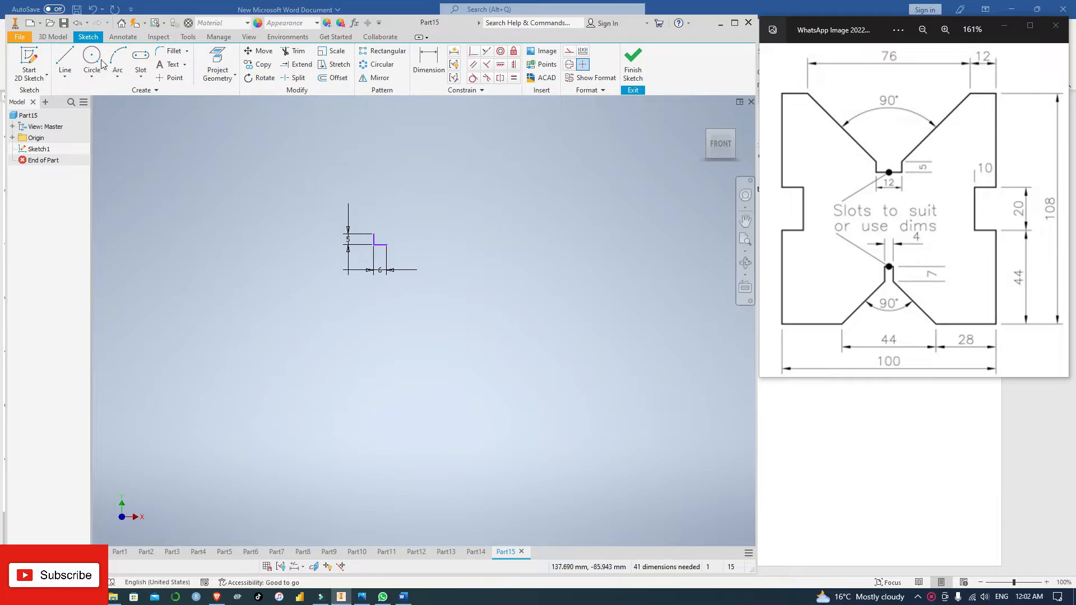
Step: Draw a separate 12 mm horizontal line to the upper left of the slot lines for the profile's top edge
click(65, 58)
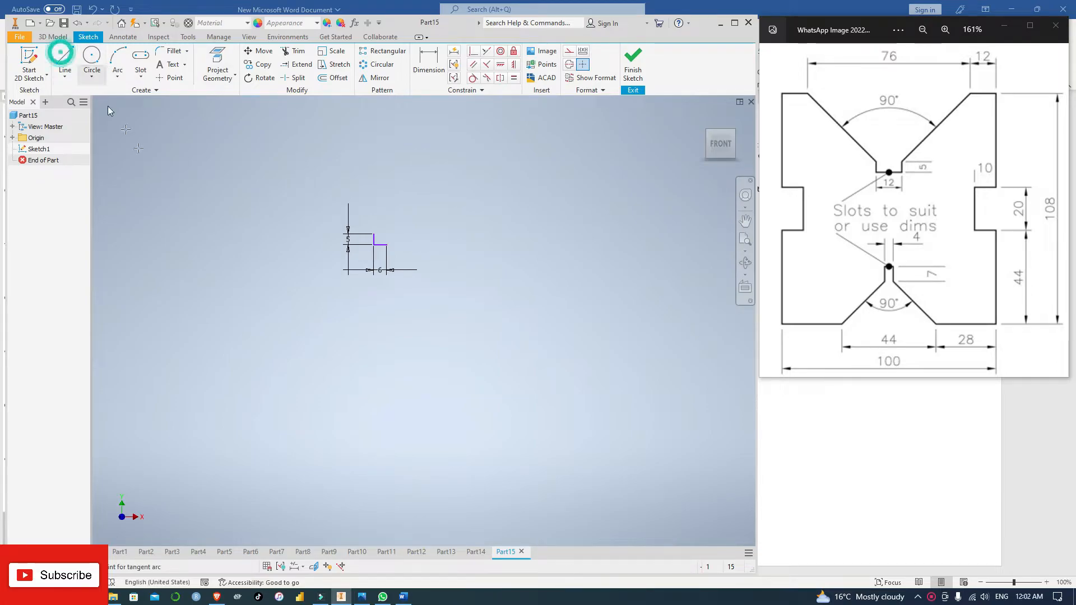
click(235, 167)
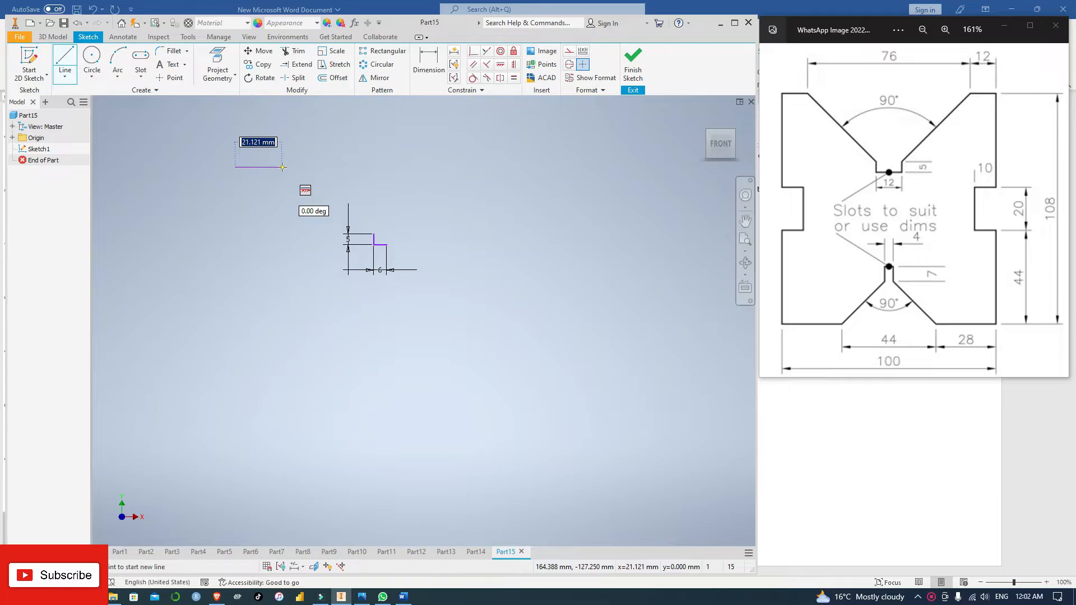
text(12)
key(Return)
drag(261, 167, 323, 172)
key(Escape)
key(Escape)
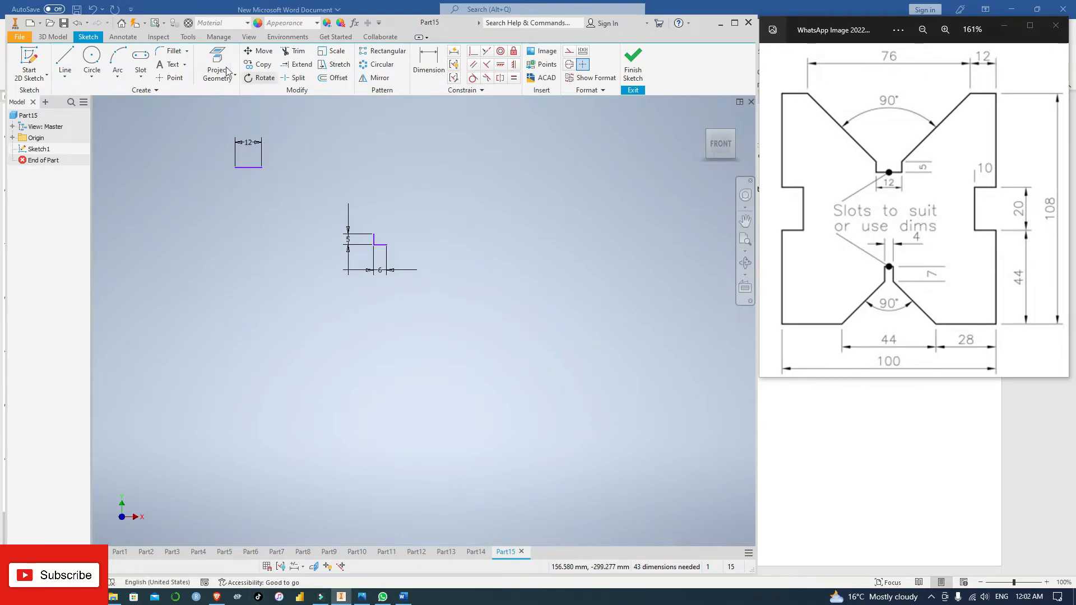
Step: Dimension the horizontal distance between the right ends of the 12 mm top line and the 6 mm slot line as 38 mm
click(429, 61)
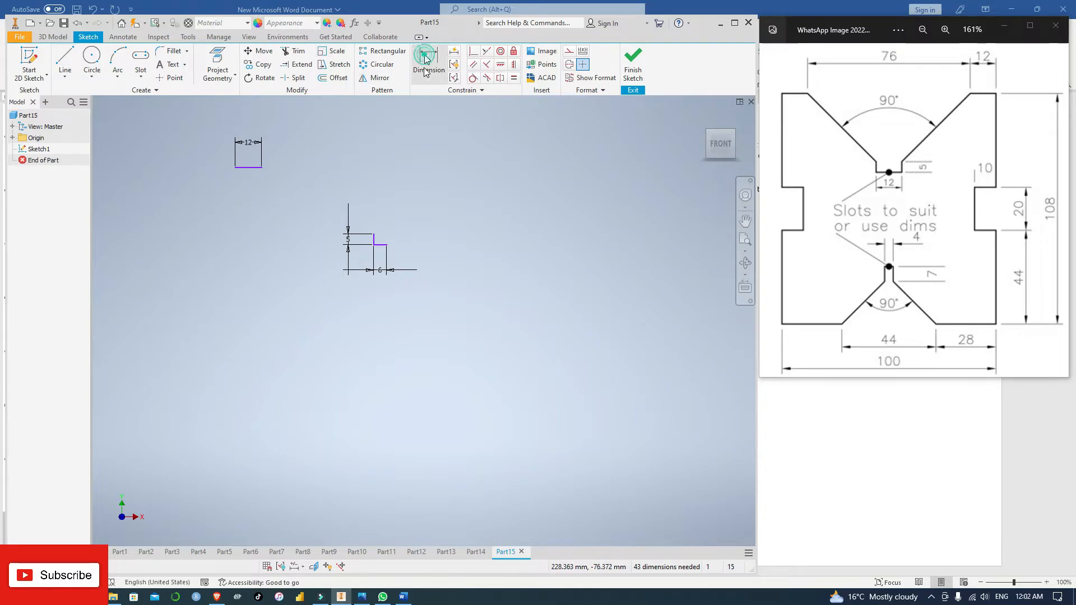
click(259, 167)
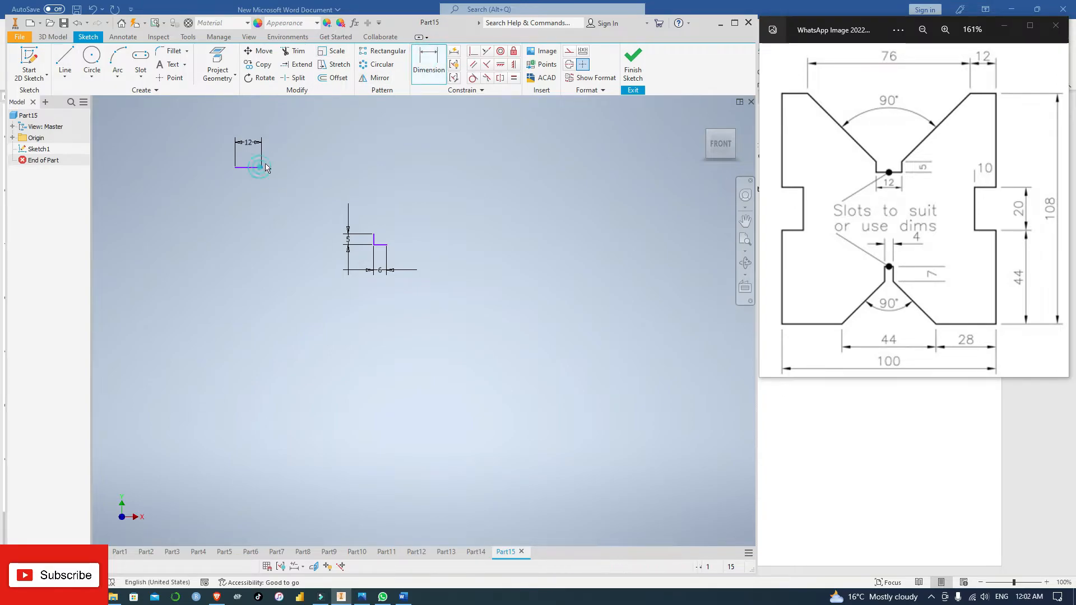
click(387, 244)
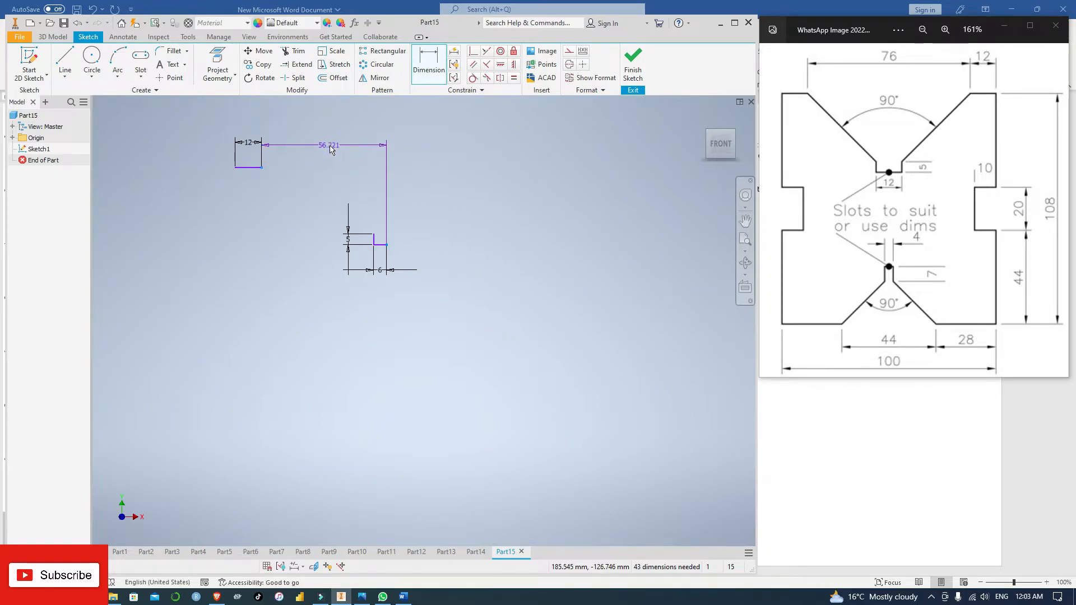
click(330, 146)
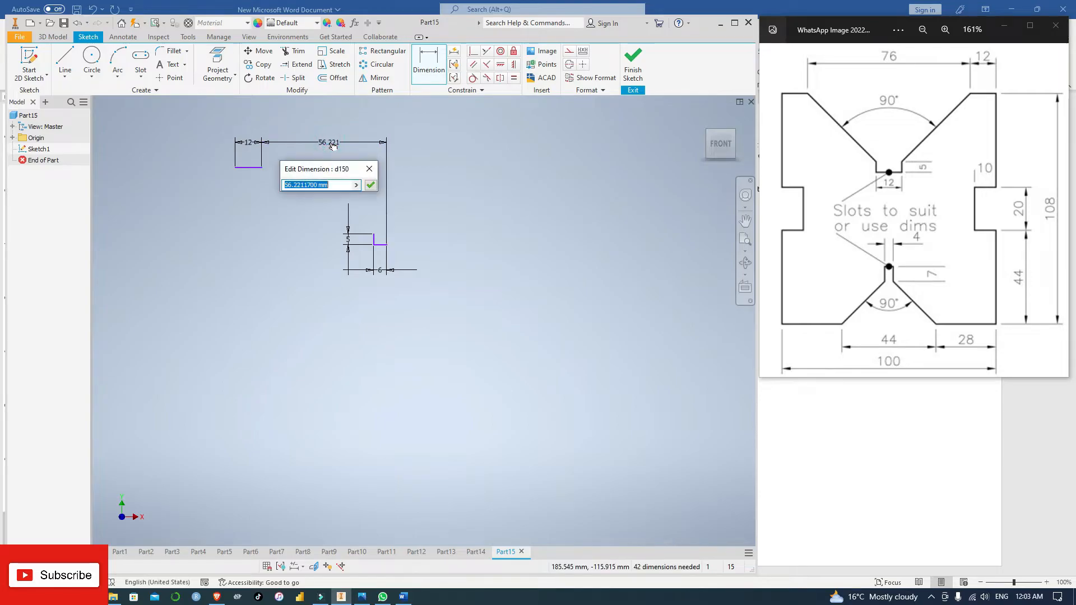
text(38)
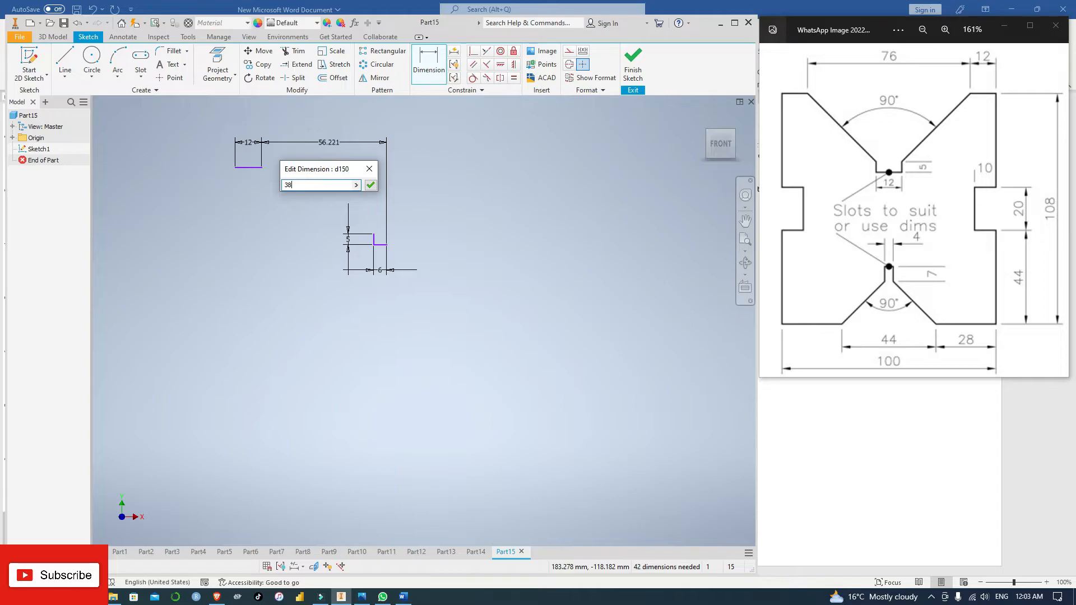
key(Return)
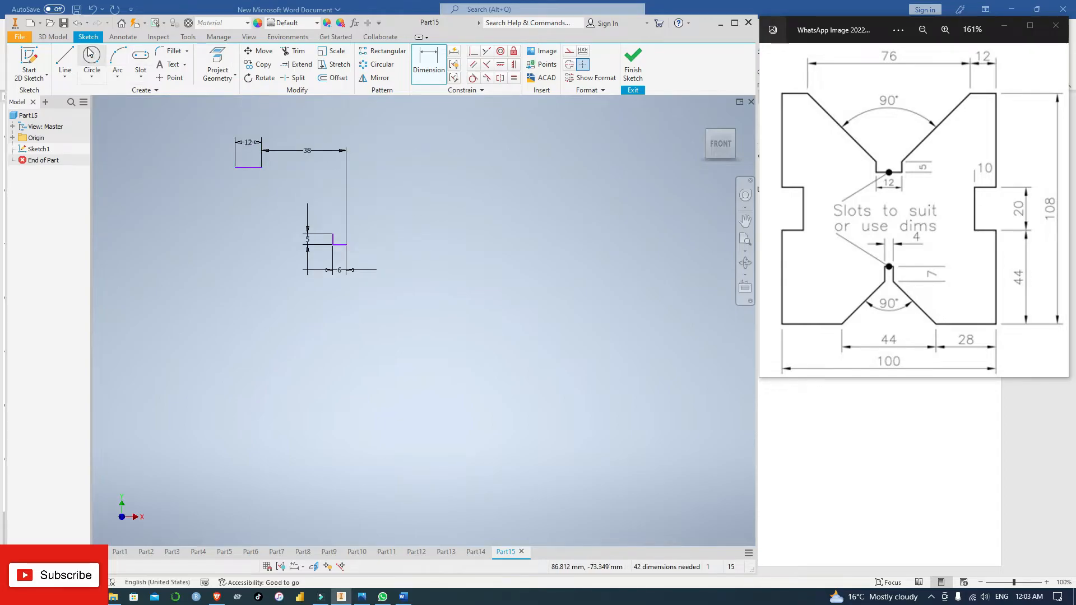
Step: Draw the slanted line of the upper V from the right end of the 12 mm line to the top of the 5 mm slot side
click(71, 57)
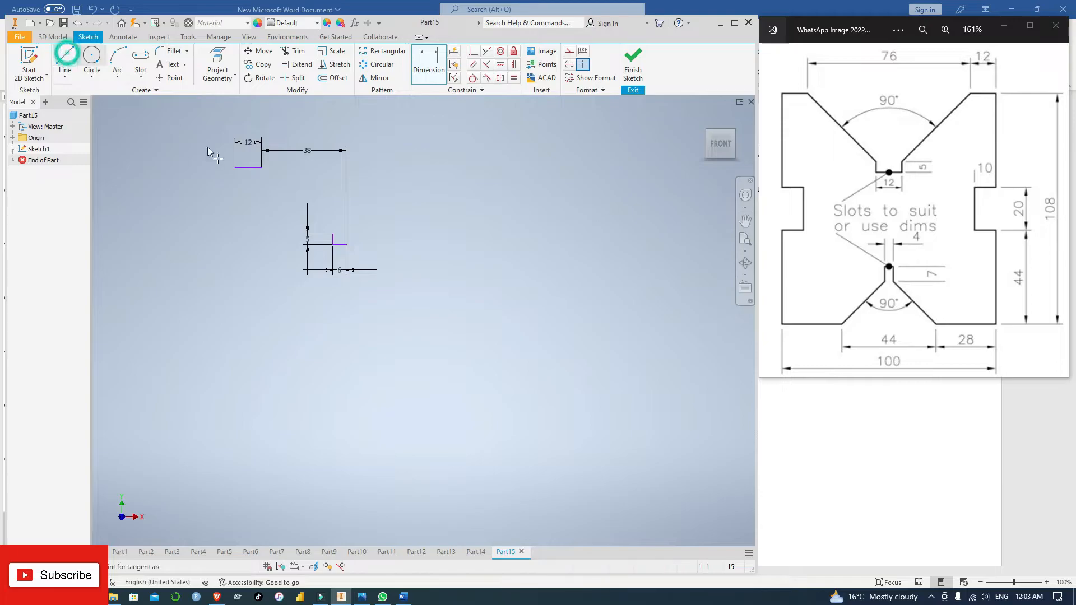
click(261, 167)
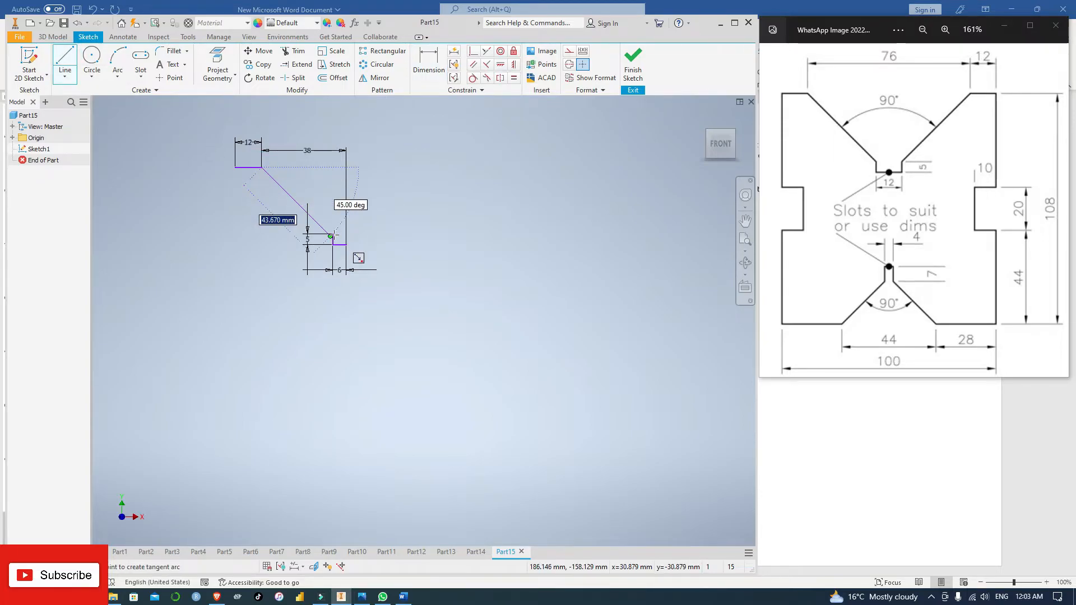
click(331, 236)
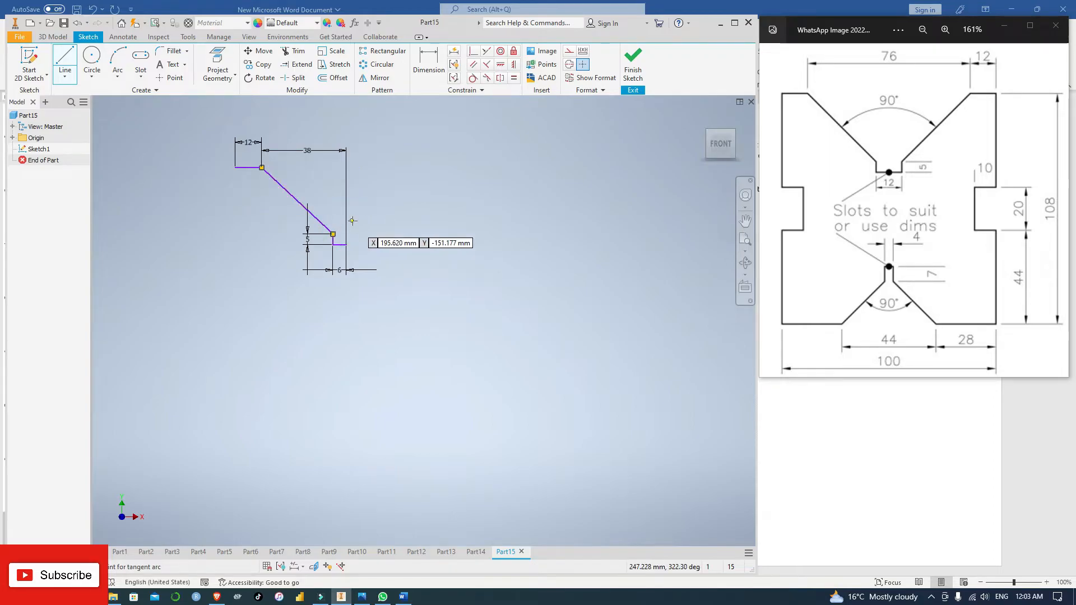
key(Escape)
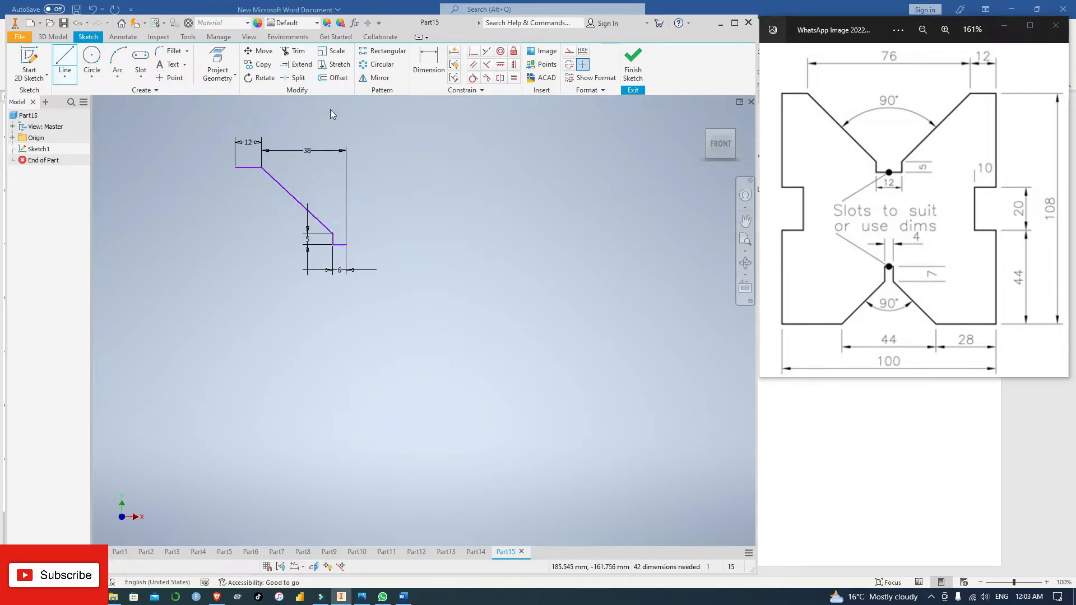
Step: Dimension the angle between the upper V's slanted line and the vertical 5 mm slot side as 45 degrees
click(427, 60)
scroll(350, 246, up, 3)
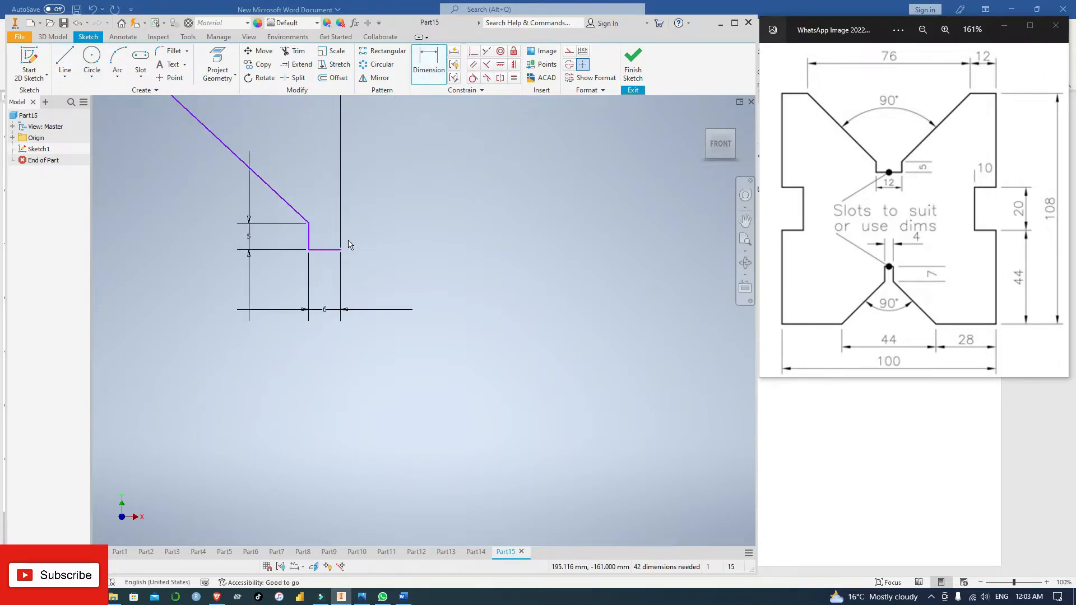
click(308, 235)
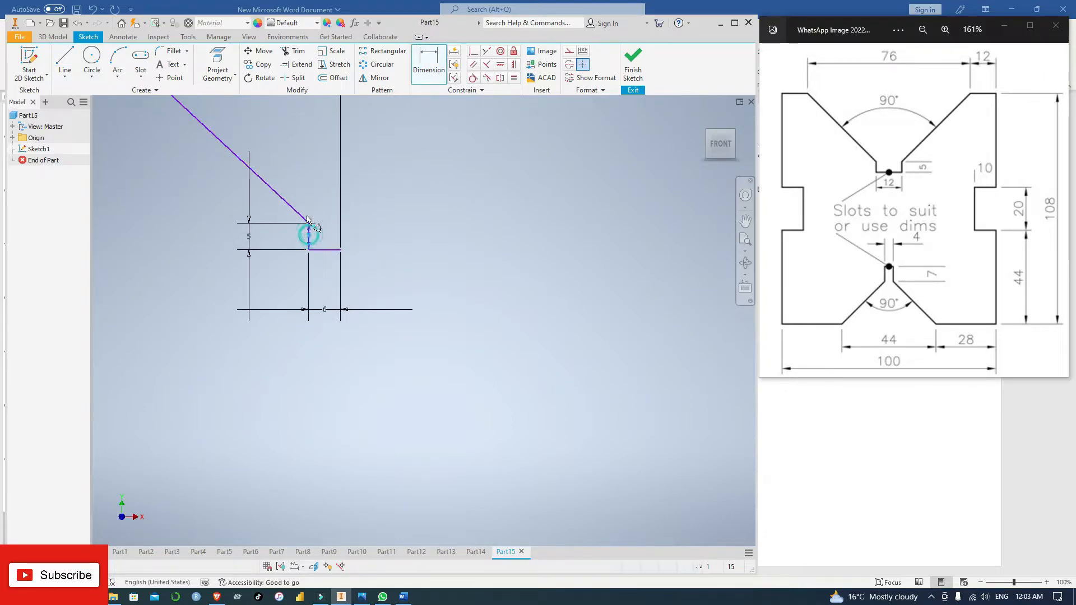
click(280, 197)
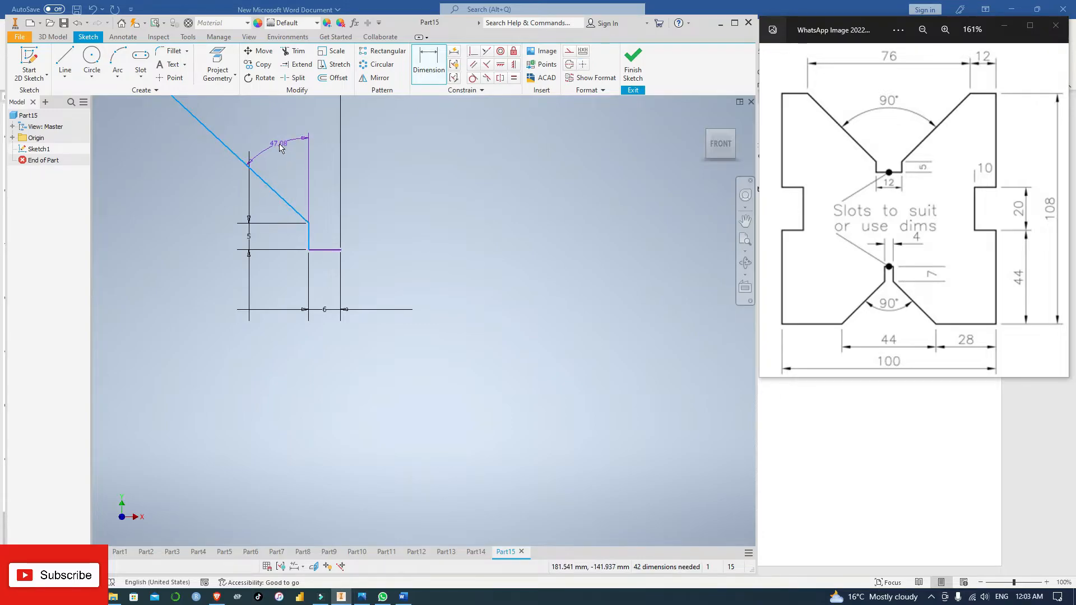
click(299, 152)
text(45)
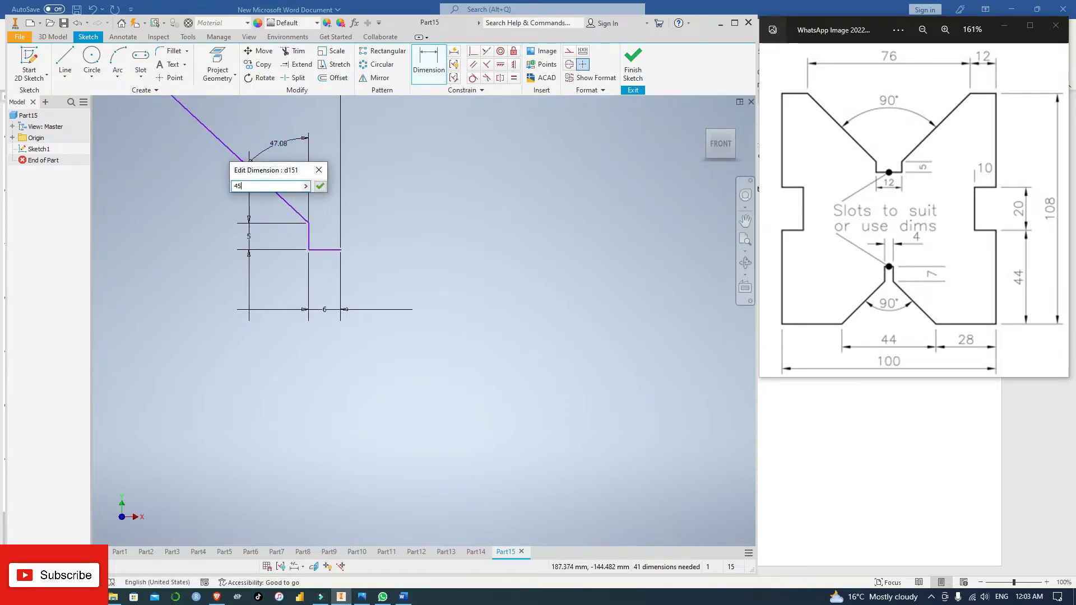
key(Return)
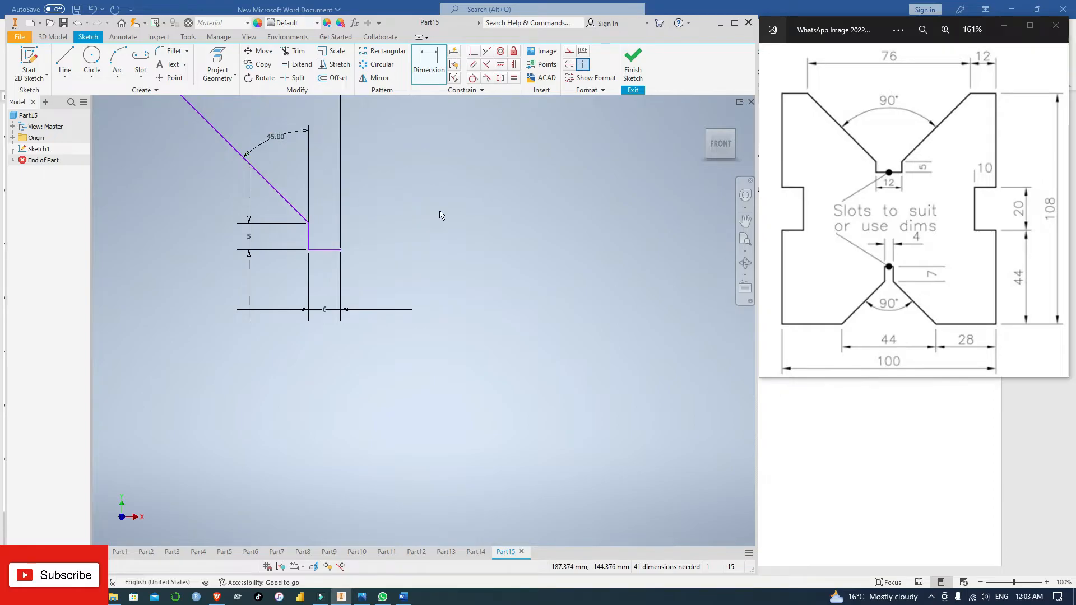
Step: Draw a 44 mm vertical line downward from the left end of the 12 mm top line as the upper side edge
scroll(440, 213, up, 3)
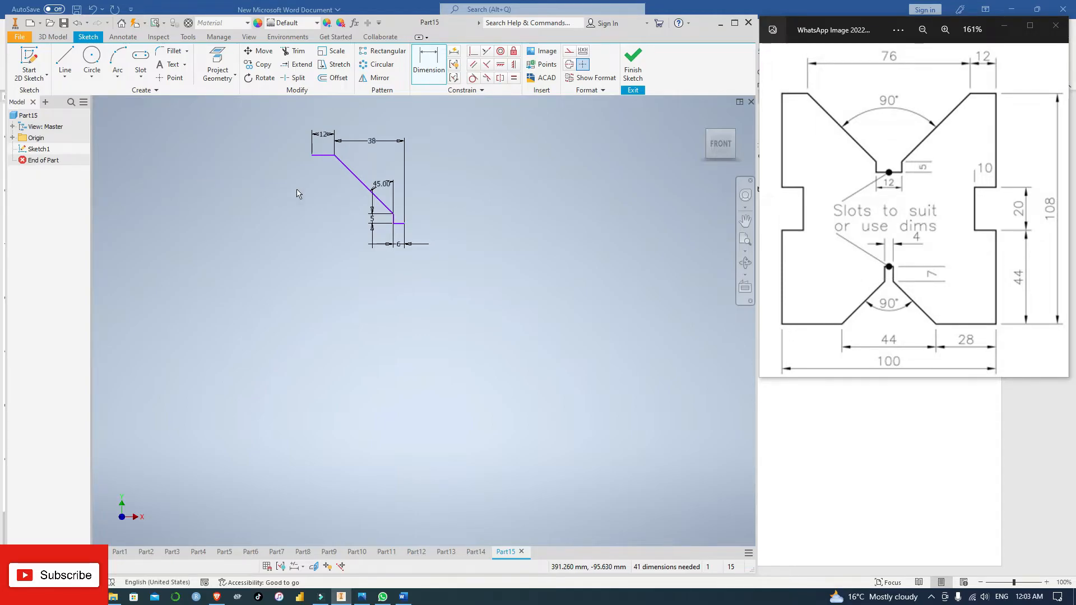
scroll(280, 185, up, 5)
scroll(364, 188, down, 3)
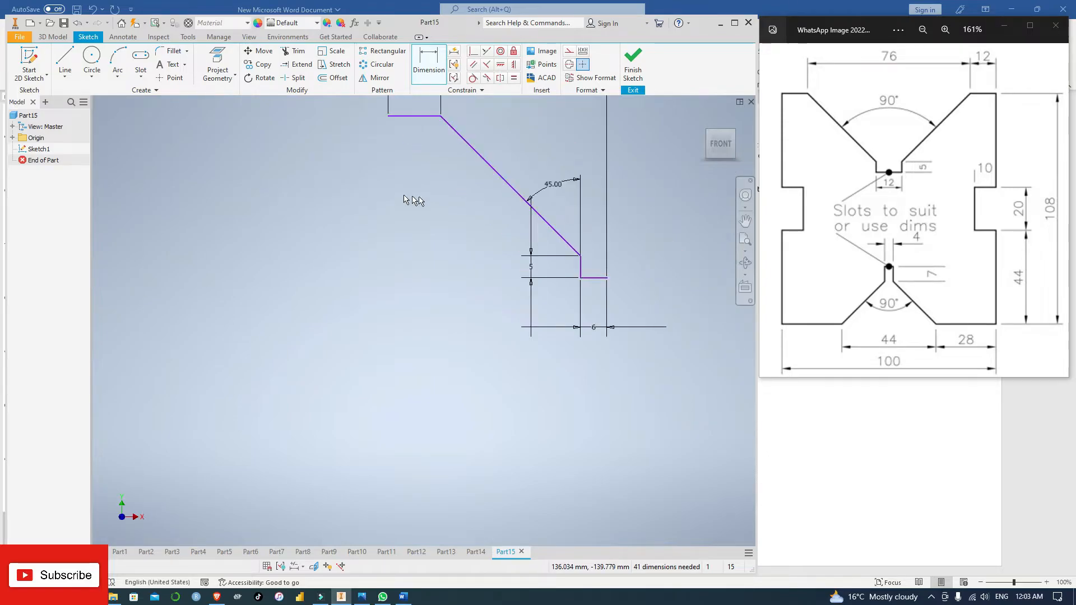
middle_drag(425, 202, 330, 256)
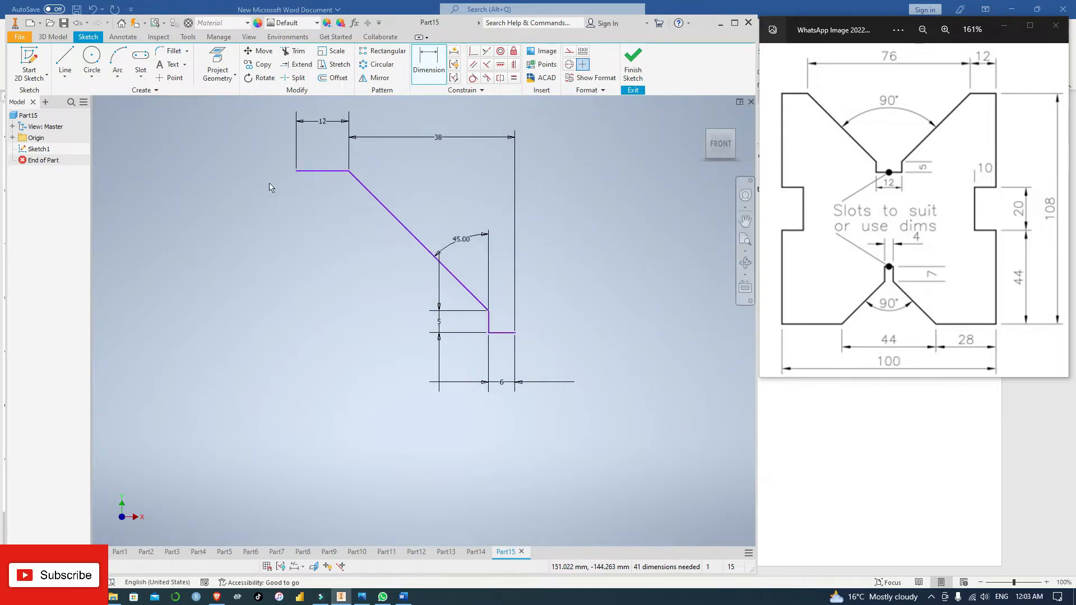
click(65, 56)
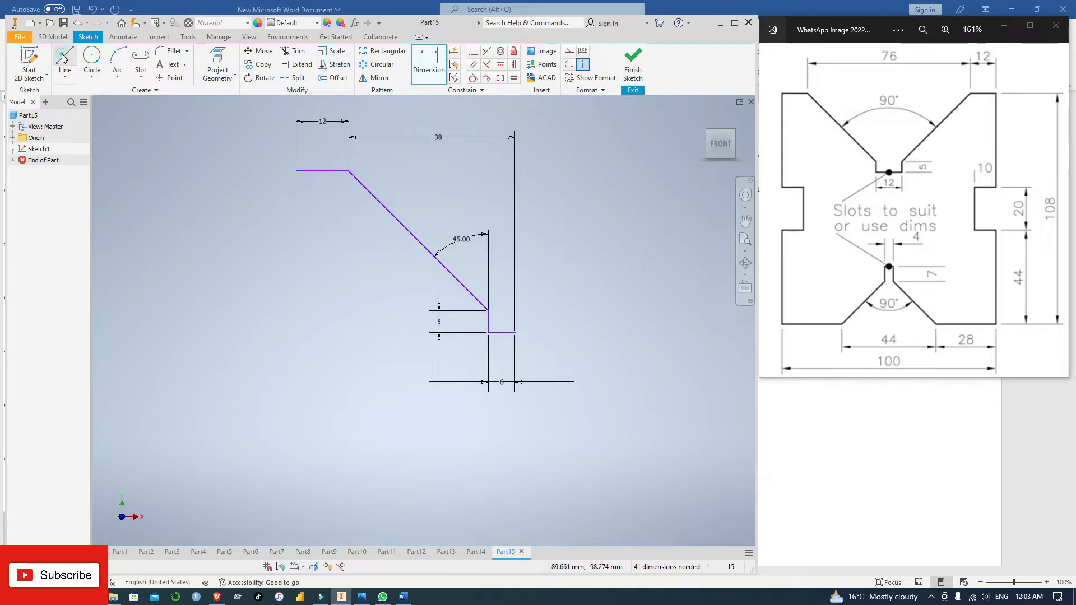
click(296, 171)
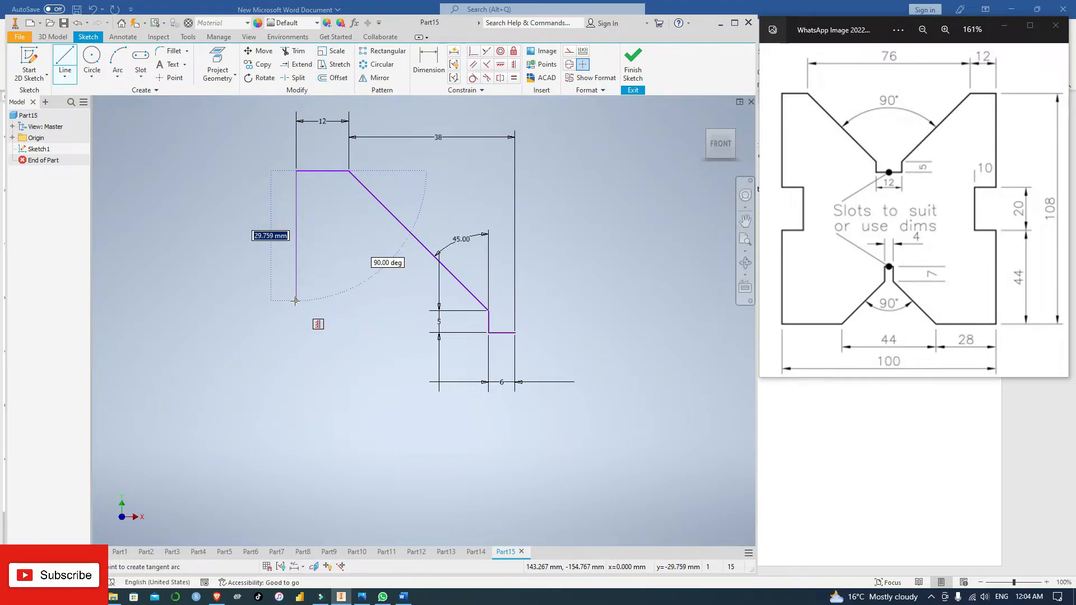
text(44)
key(Return)
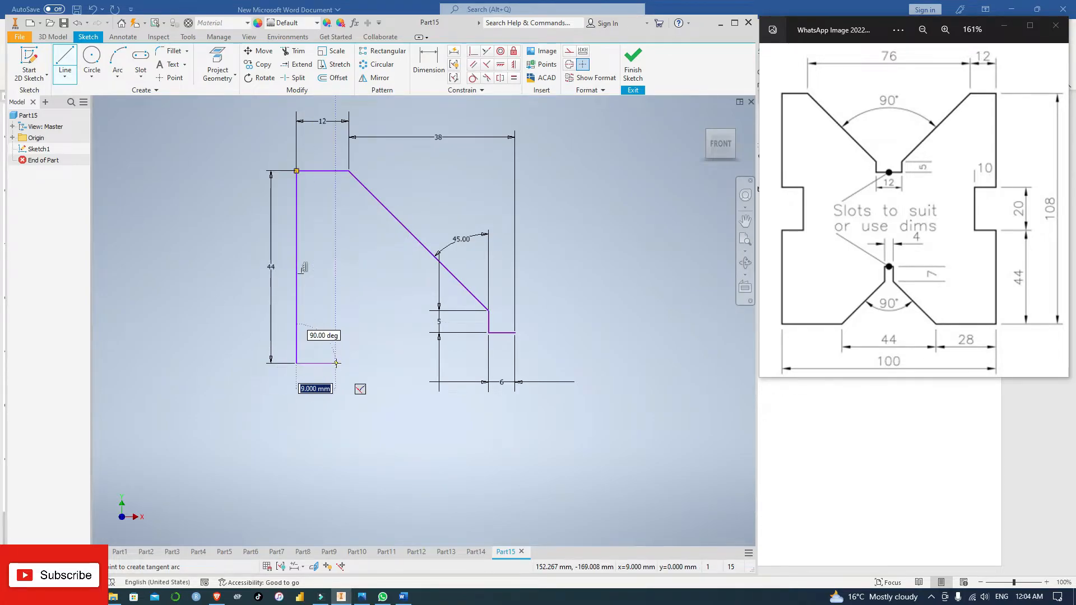
Step: Continue with the side notch: 10 mm horizontally inward, 20 mm downward and 10 mm horizontally back outward
text(10)
key(Return)
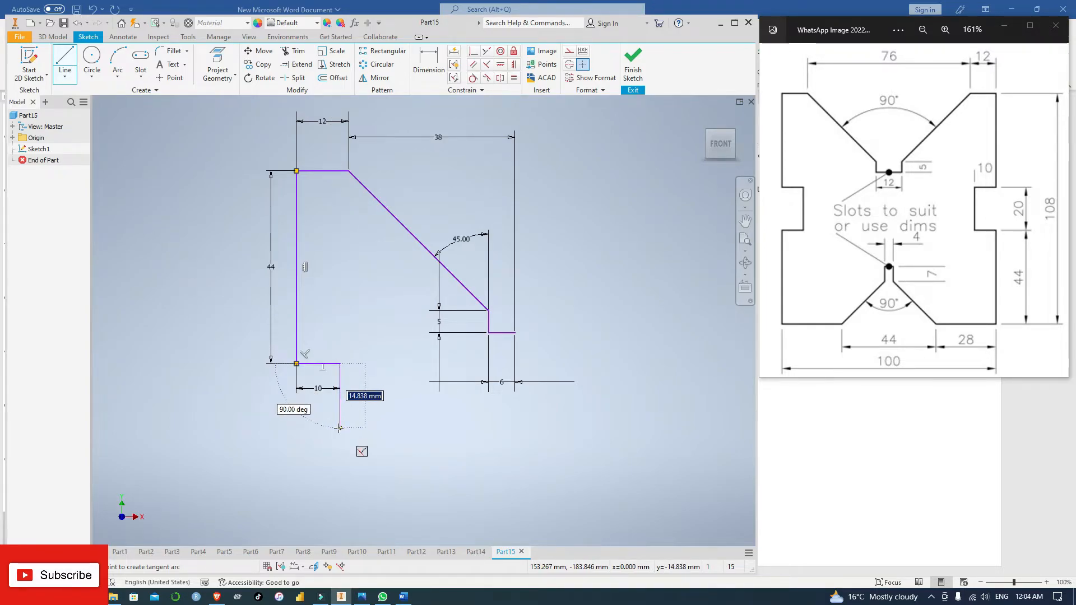
text(2)
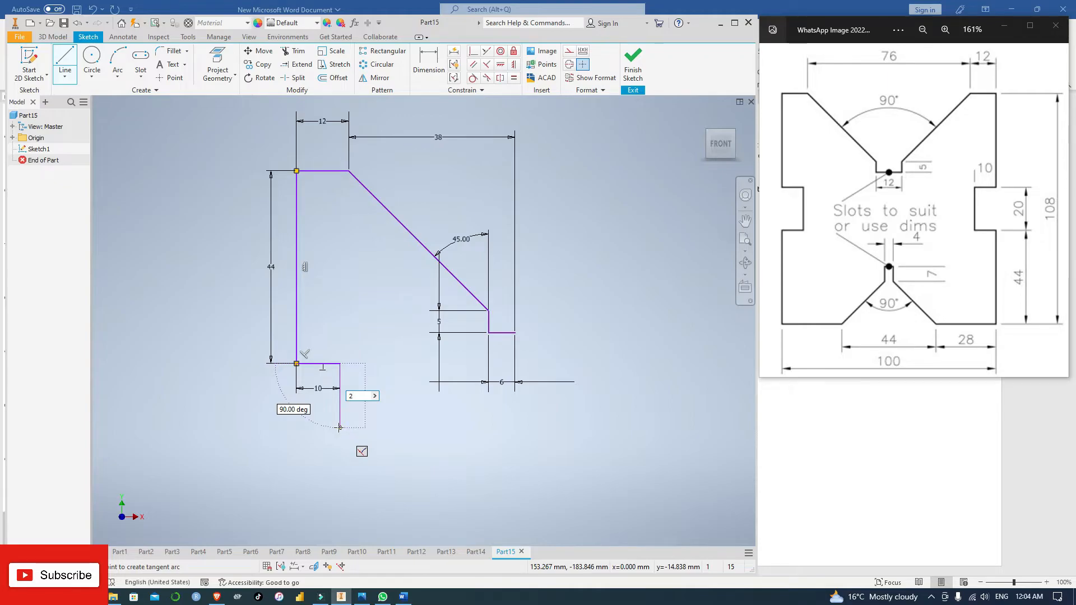
text(0)
key(Return)
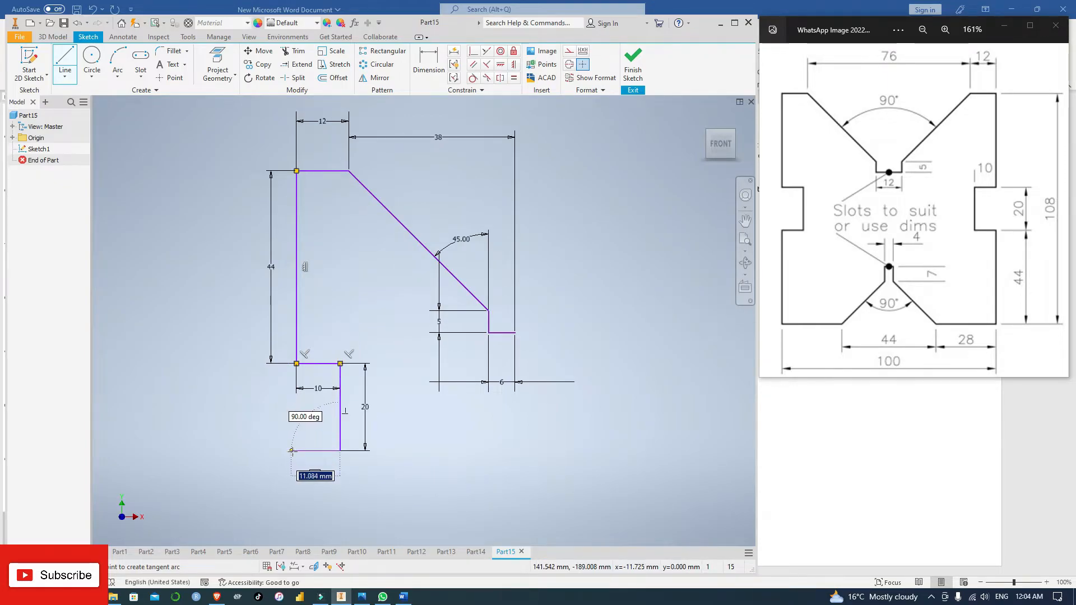
text(1)
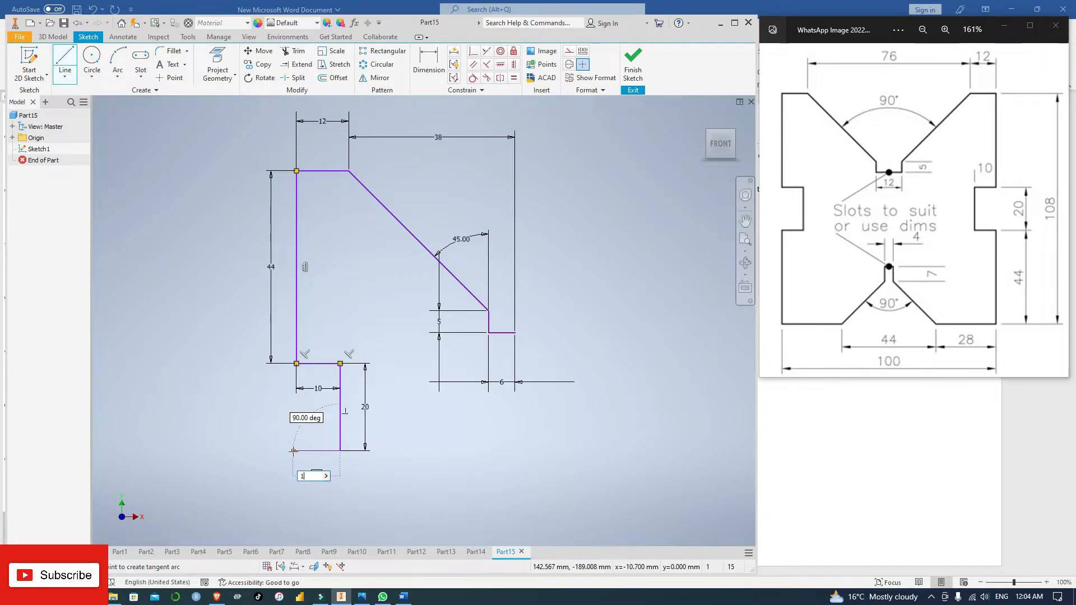
text(0)
key(Return)
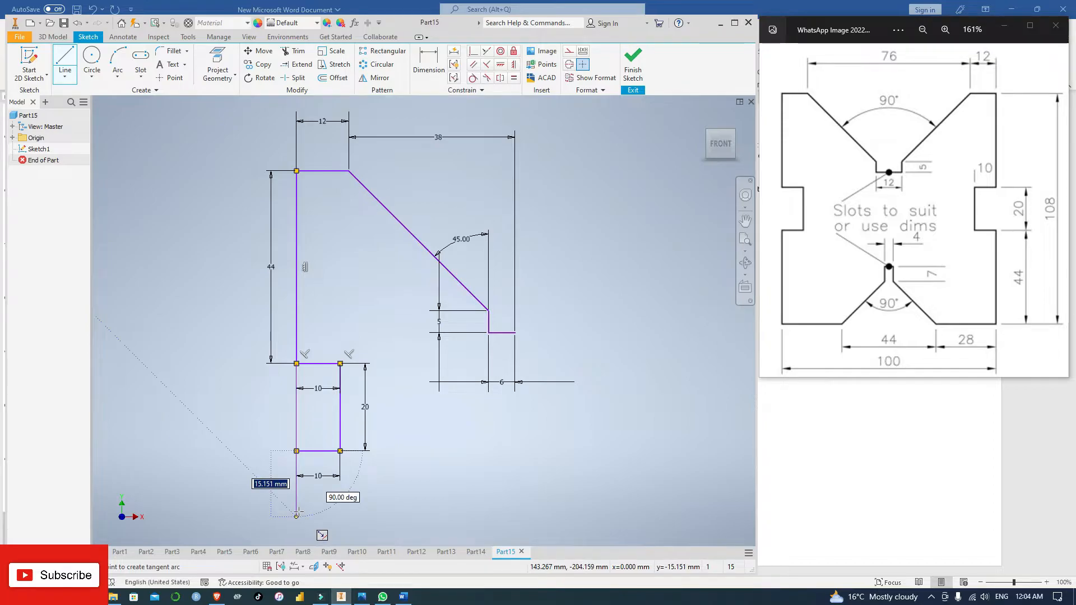
Step: Continue from the notch with a 44 mm vertical line downward and a 28 mm horizontal line rightward for the bottom edge
scroll(298, 507, down, 2)
mouse_move(298, 507)
middle_down()
mouse_move(312, 336)
mouse_move(313, 347)
middle_up()
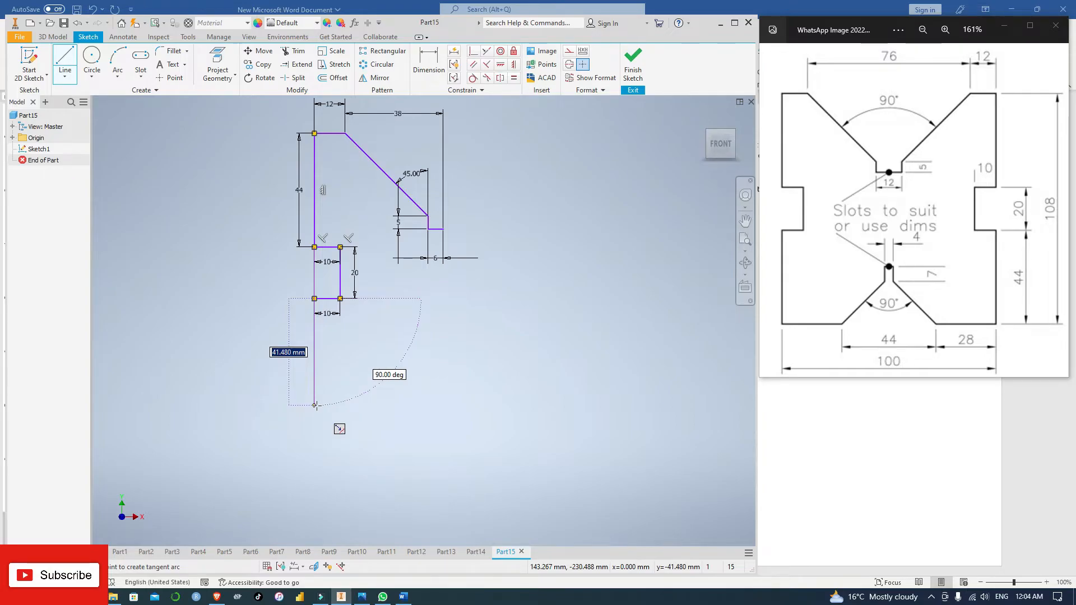
text(44)
key(Return)
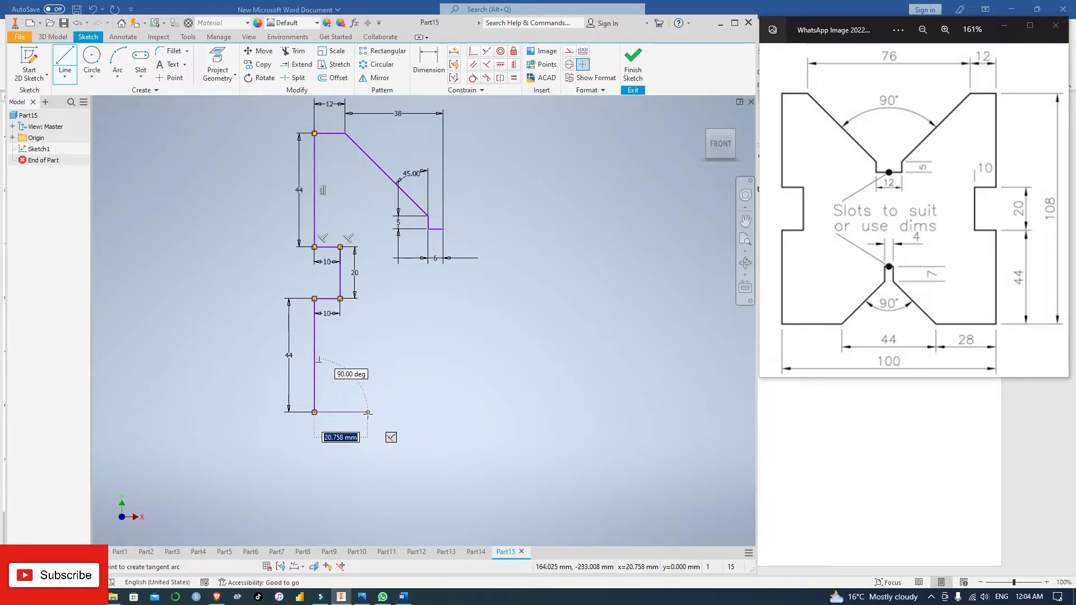
text(28)
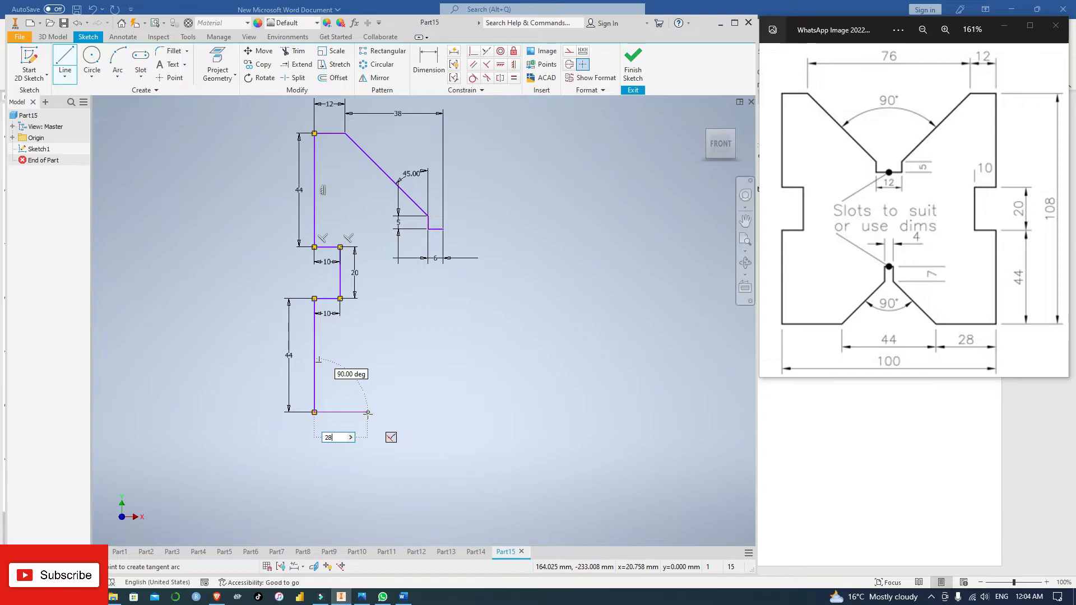
key(Return)
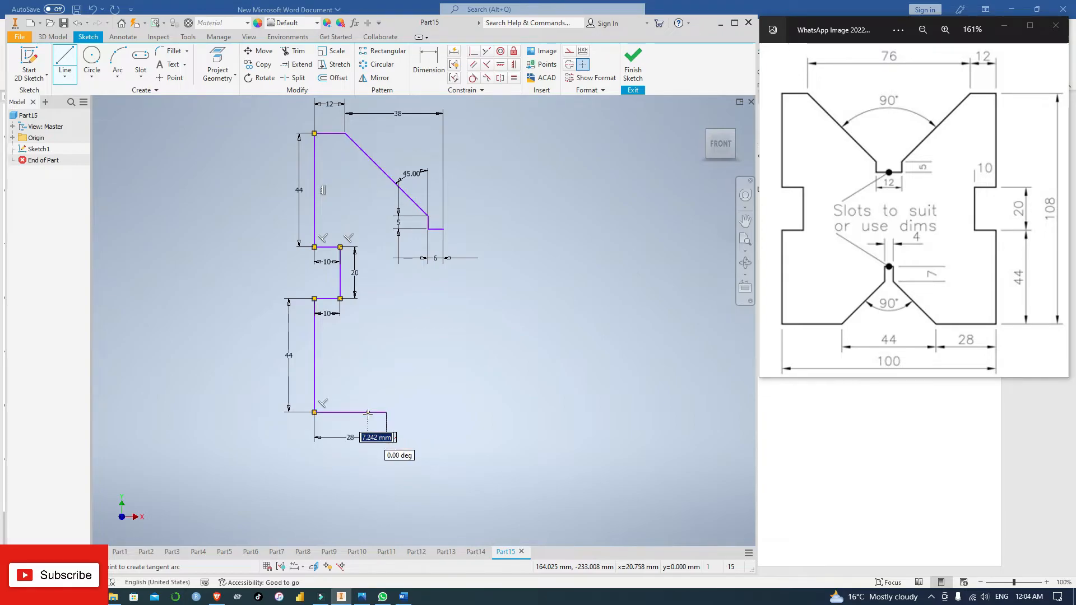
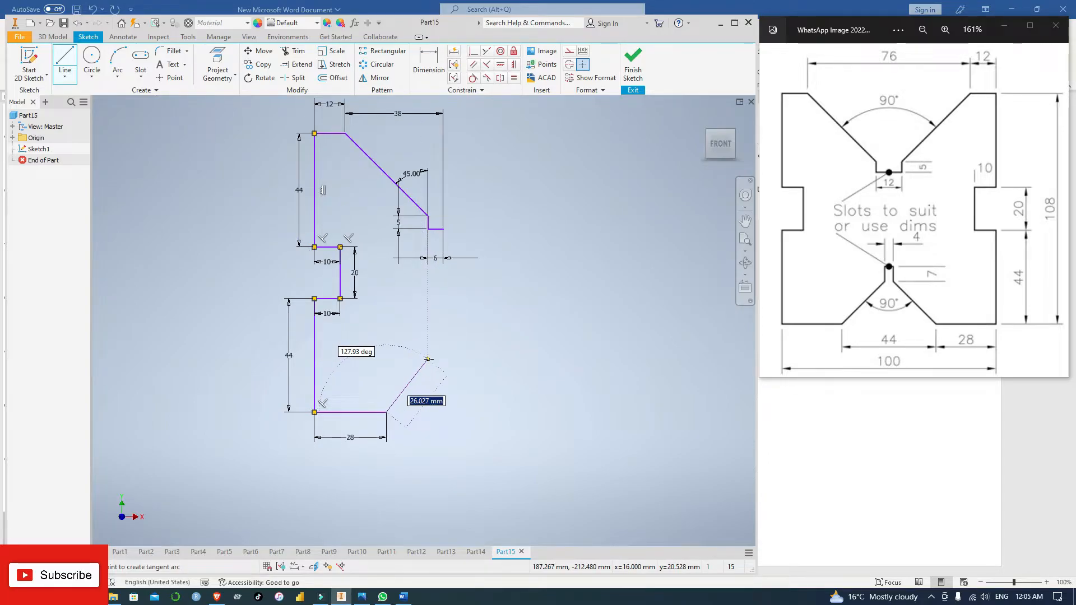
Step: Draw the lower V's slanted line, about 26 mm long, up and rightward from the end of the 28 mm bottom edge
click(428, 359)
key(Escape)
key(Escape)
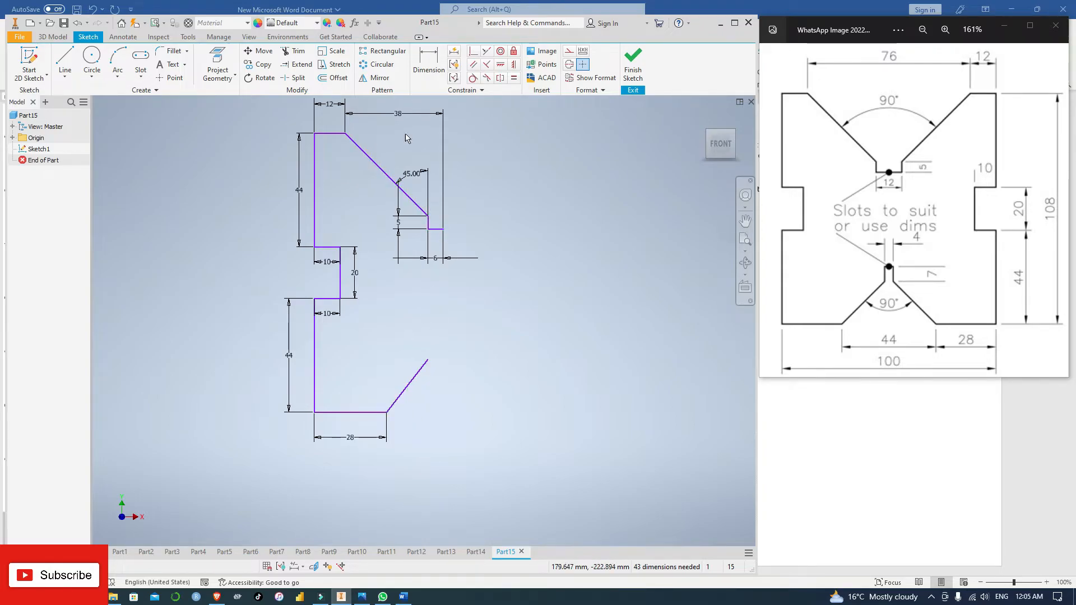
Step: Dimension the angle between the lower V's slanted line and the vertical 5 mm slot side as 45 degrees
click(429, 57)
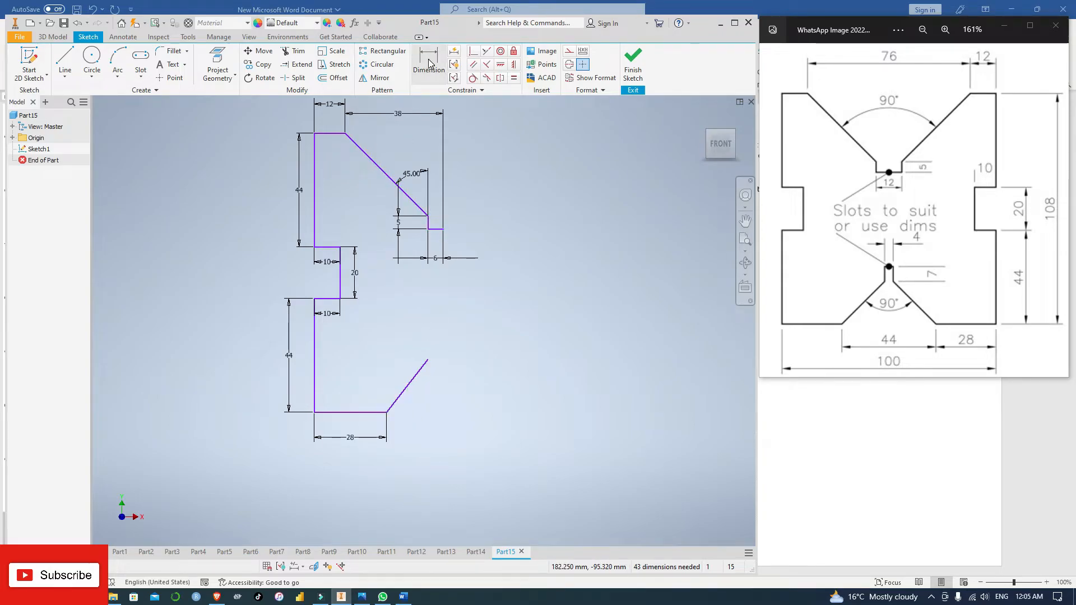
click(429, 224)
click(413, 378)
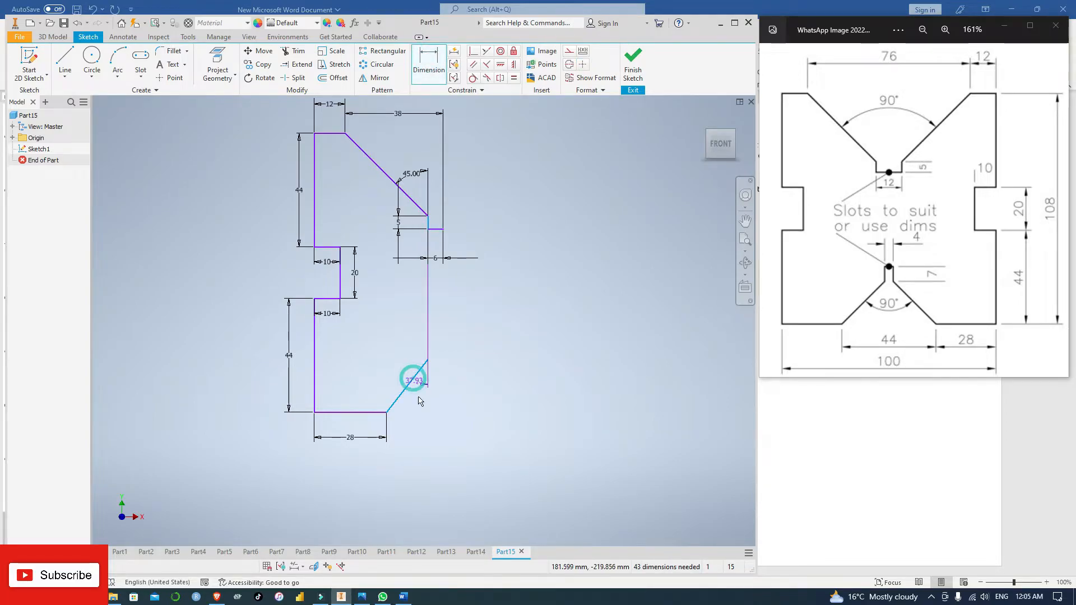
click(413, 412)
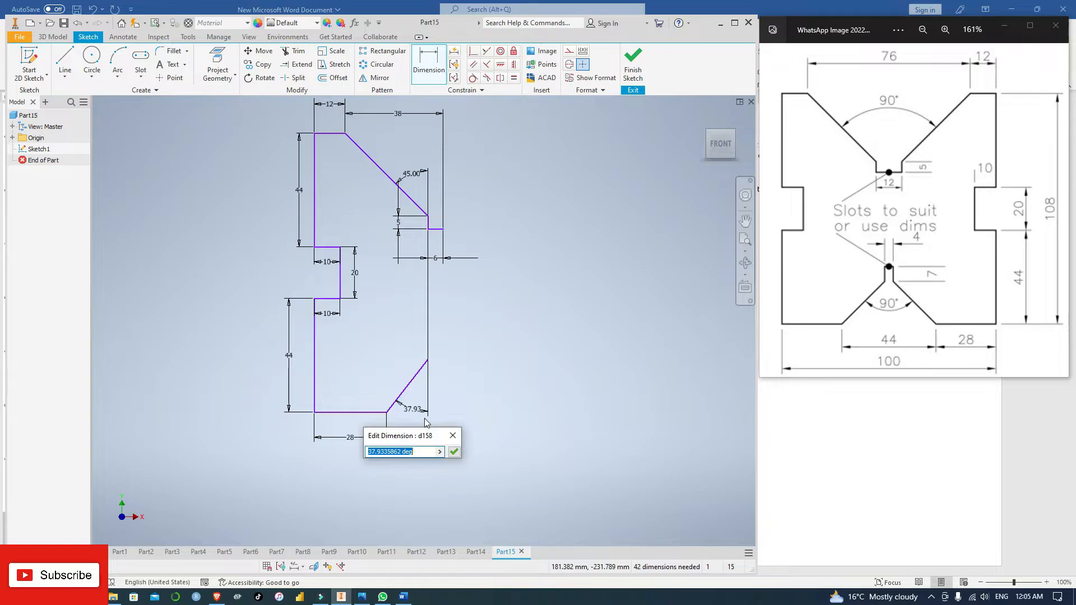
text(45)
key(Return)
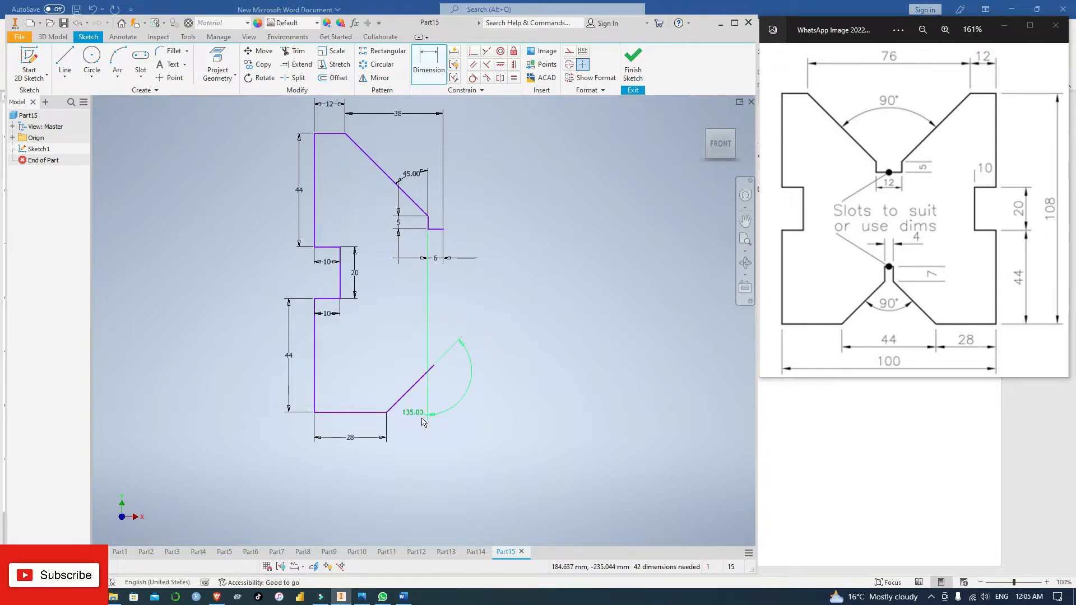
Step: Delete the angular dimension between the lower V's slanted line and the upper slot side
key(Escape)
click(472, 365)
key(Delete)
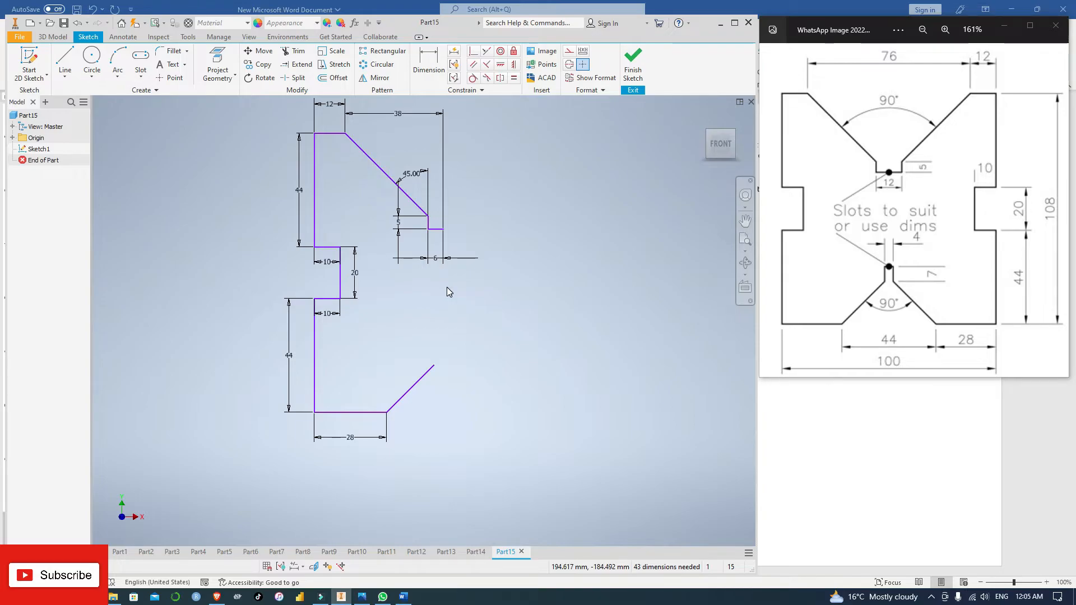
scroll(447, 289, up, 3)
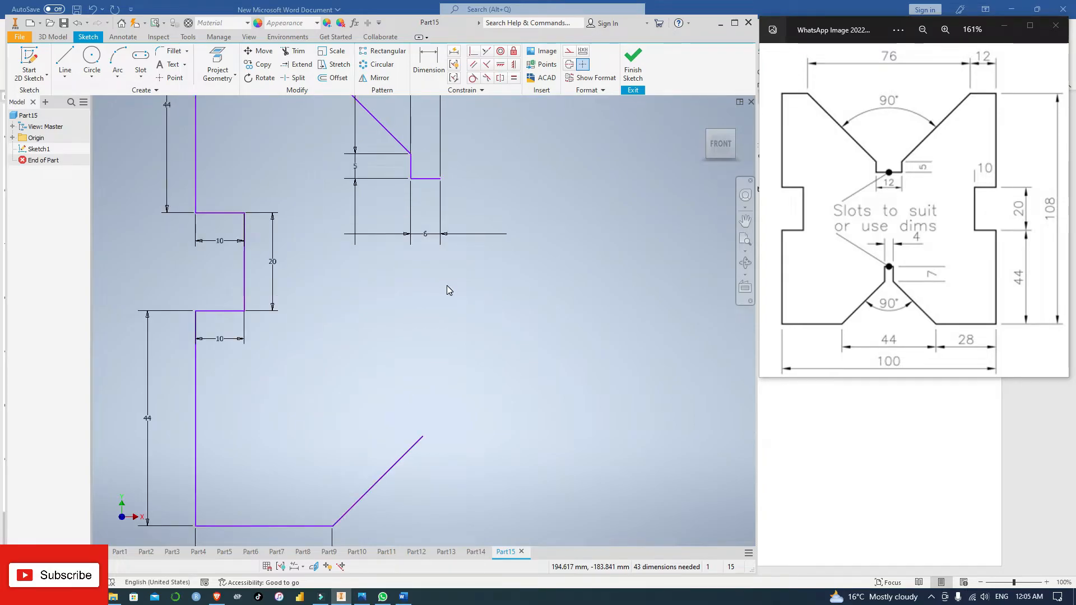
Step: Draw a vertical line about 122 mm long just beyond the open side of the half profile
scroll(447, 290, down, 2)
middle_drag(502, 223, 516, 306)
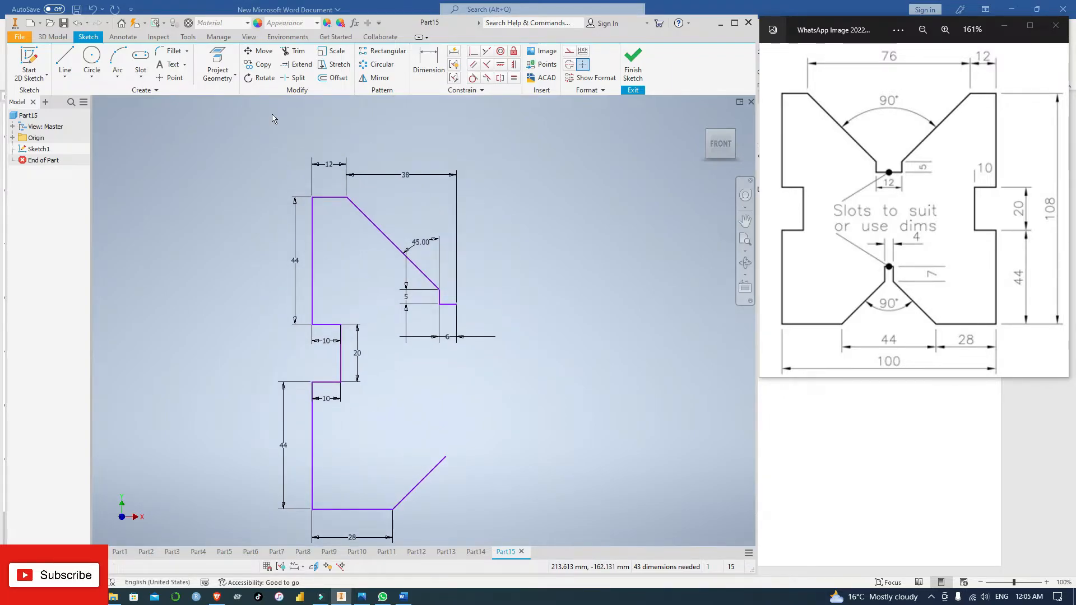
click(65, 58)
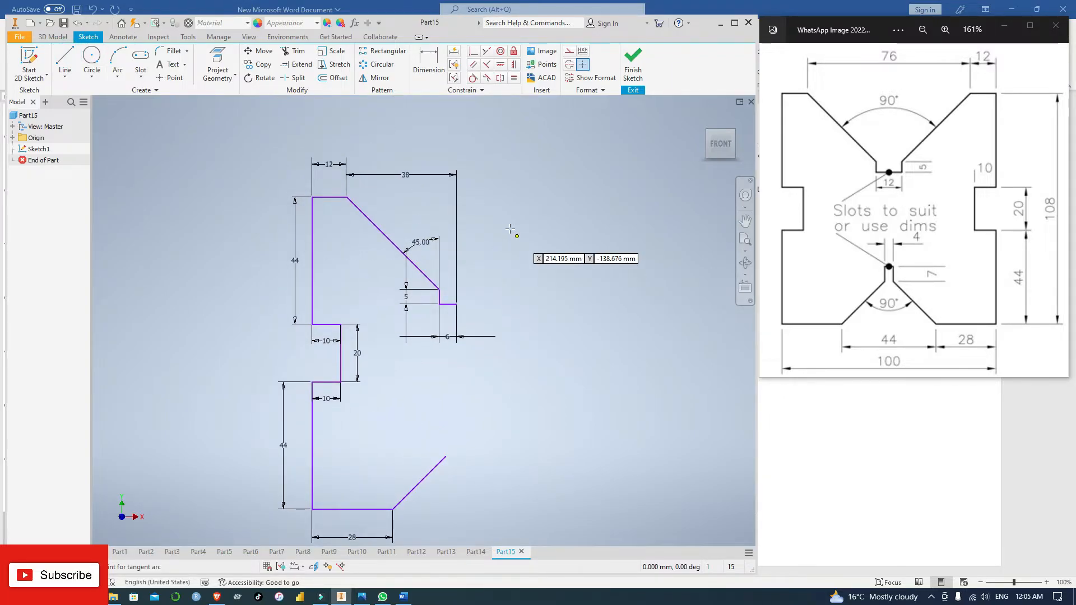
click(499, 168)
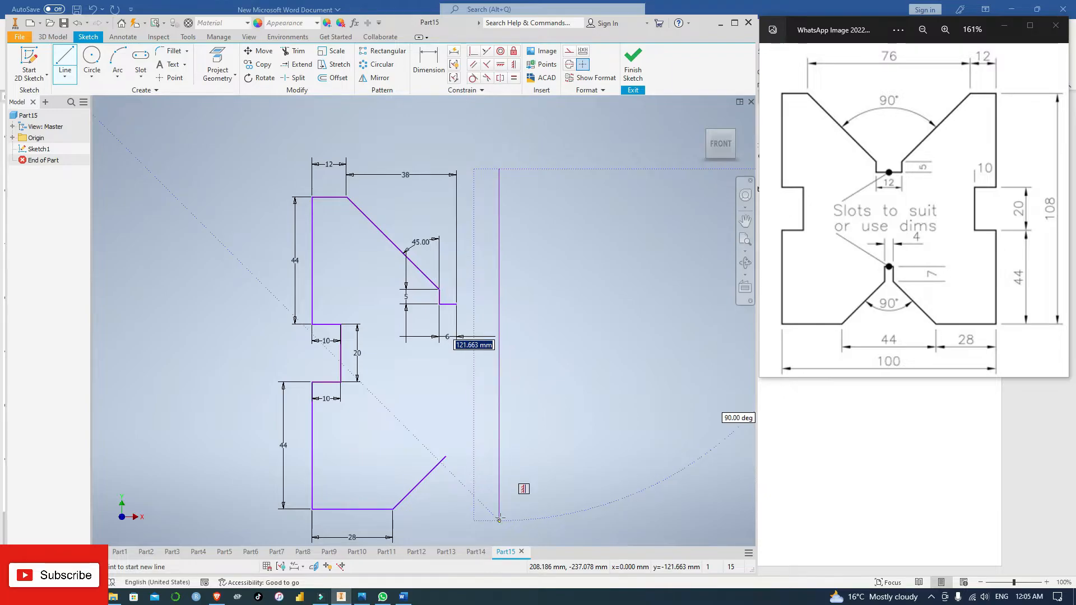
click(499, 520)
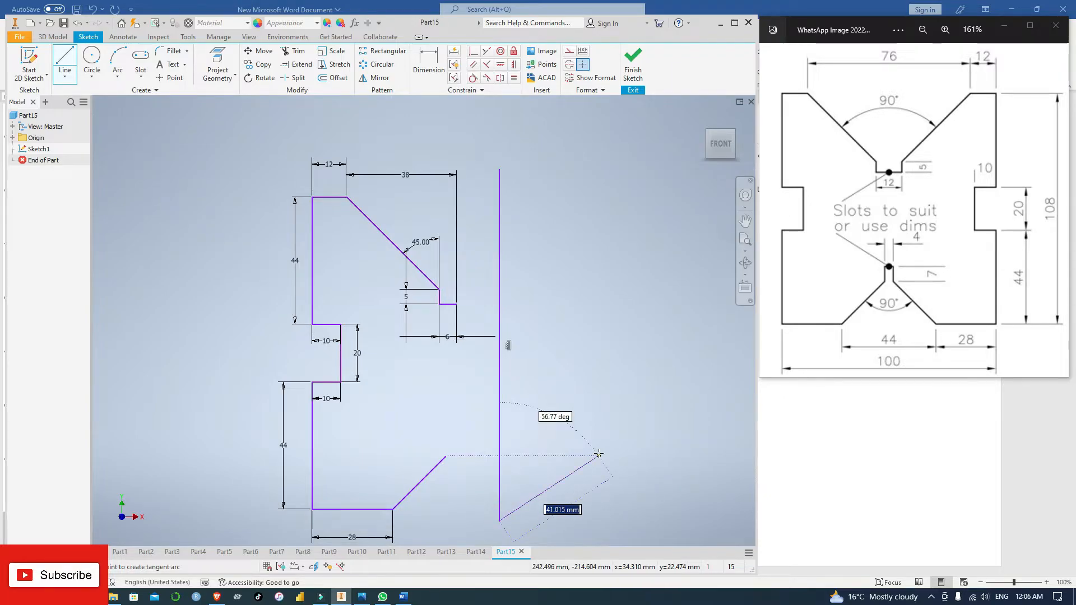
key(Escape)
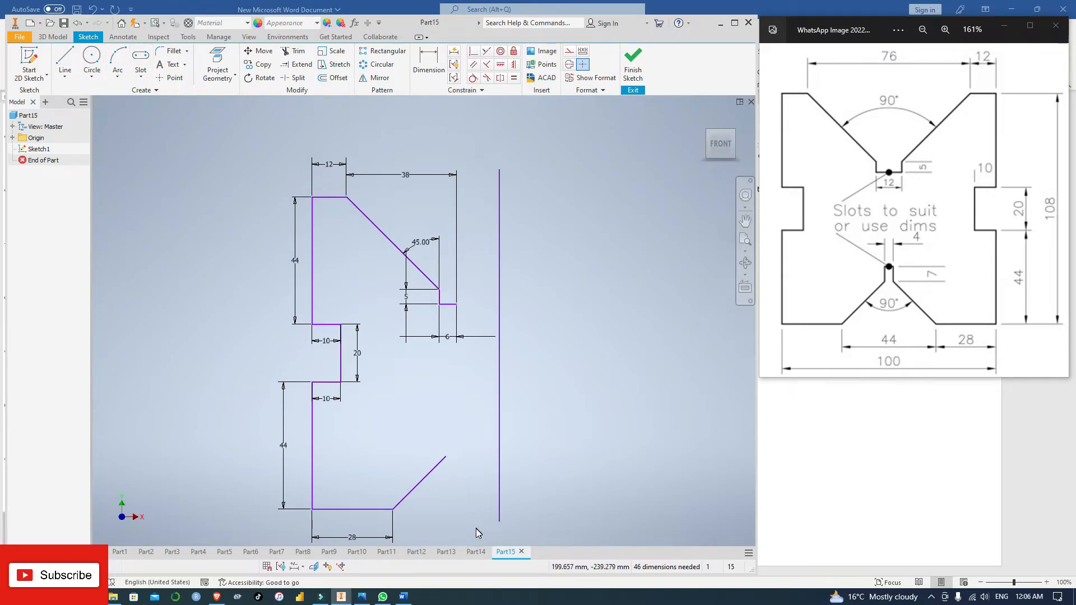
Step: Mirror the entire half profile across the vertical line
drag(477, 532, 247, 137)
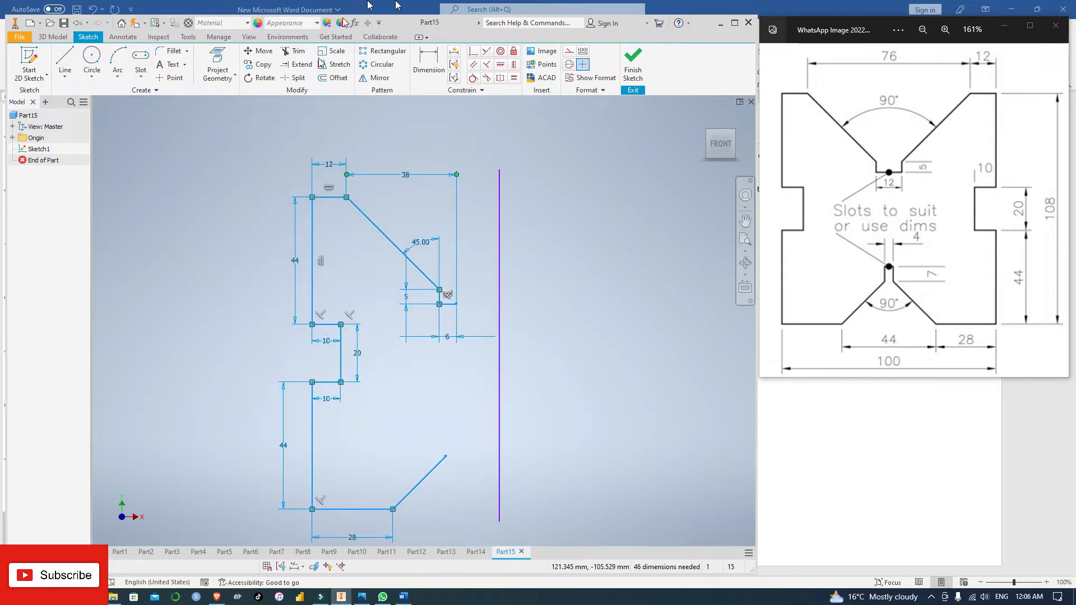
click(375, 77)
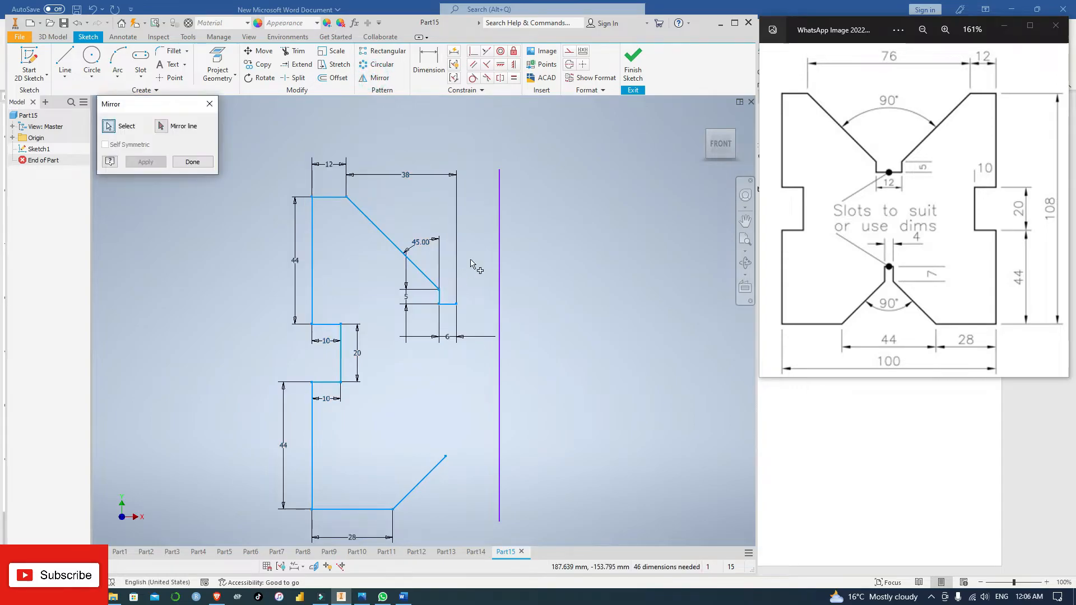
click(161, 126)
click(498, 261)
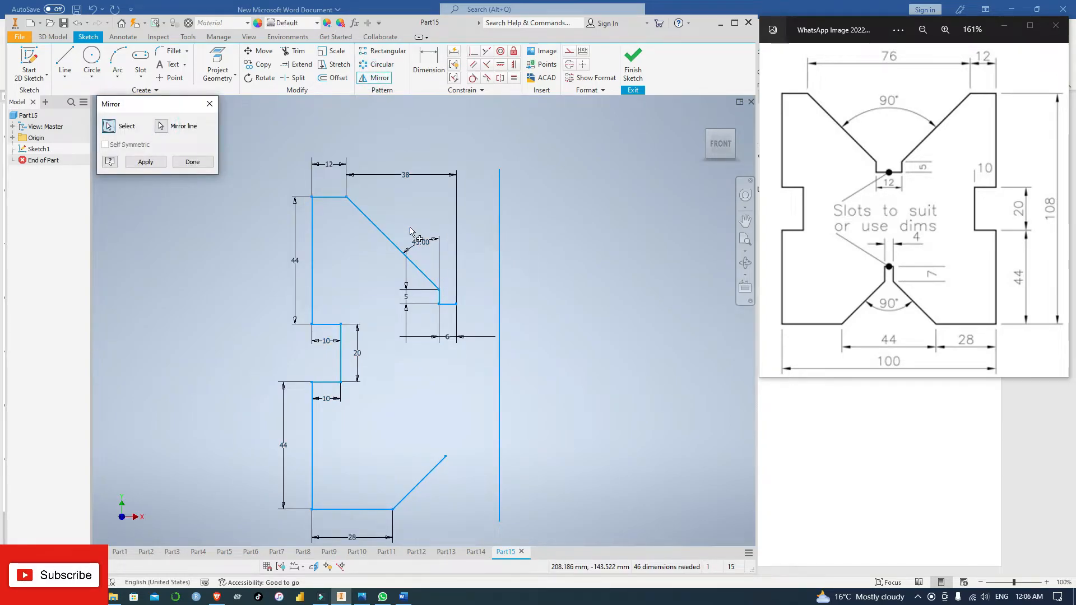
click(145, 162)
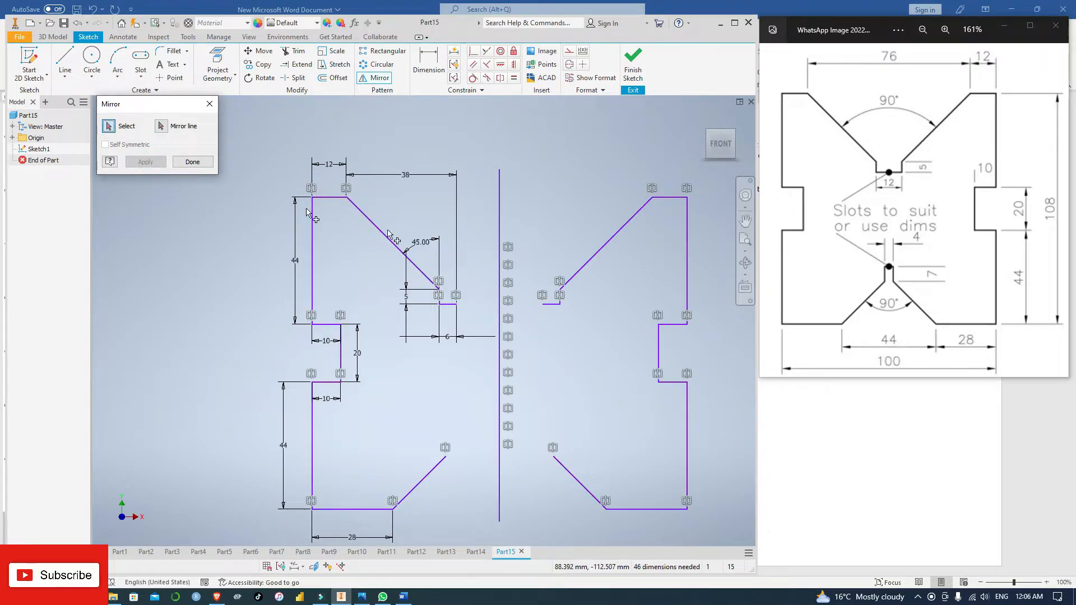
click(499, 230)
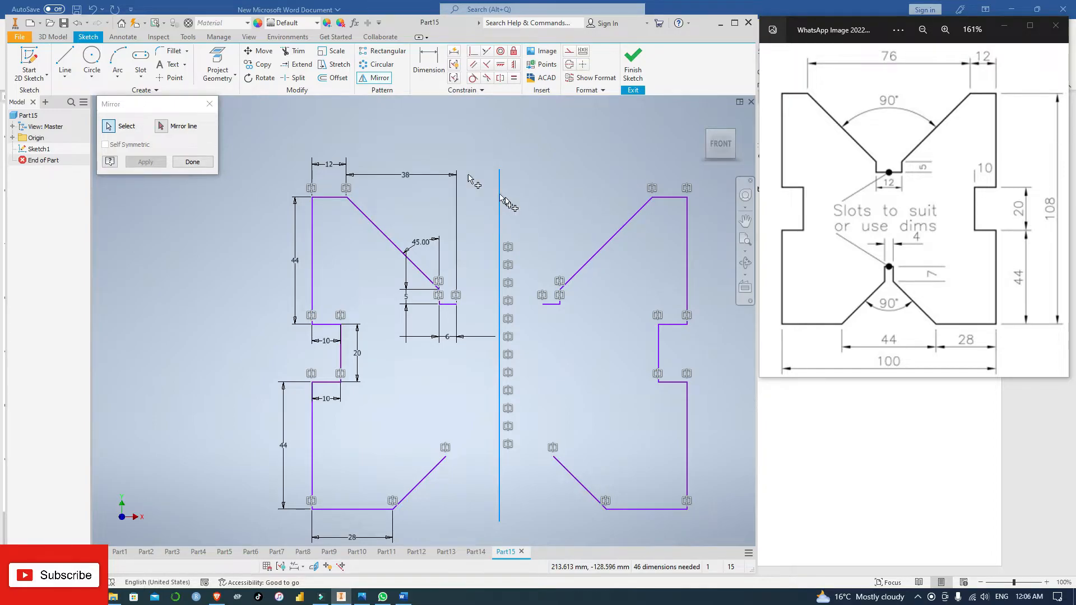
click(192, 162)
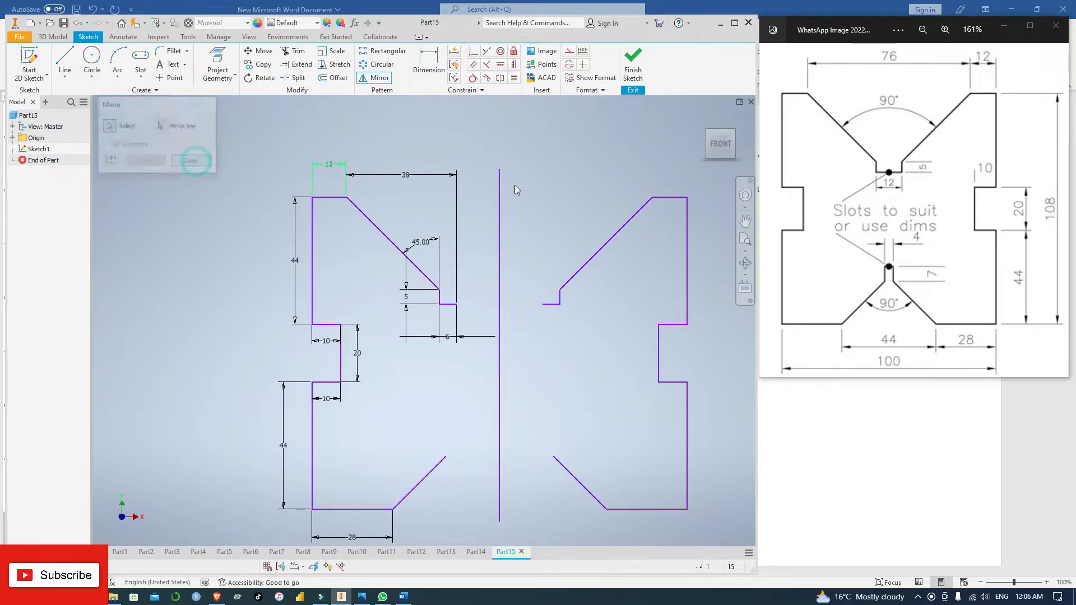
Step: Delete the vertical mirror line and make the open inner endpoints of the two upper slot base lines coincident
click(499, 211)
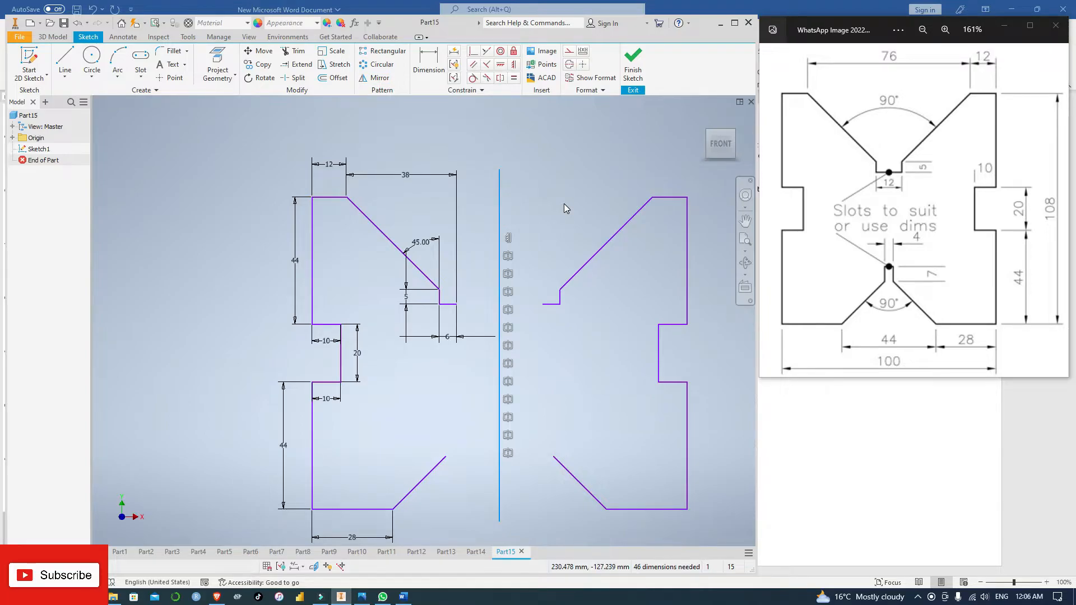
key(Delete)
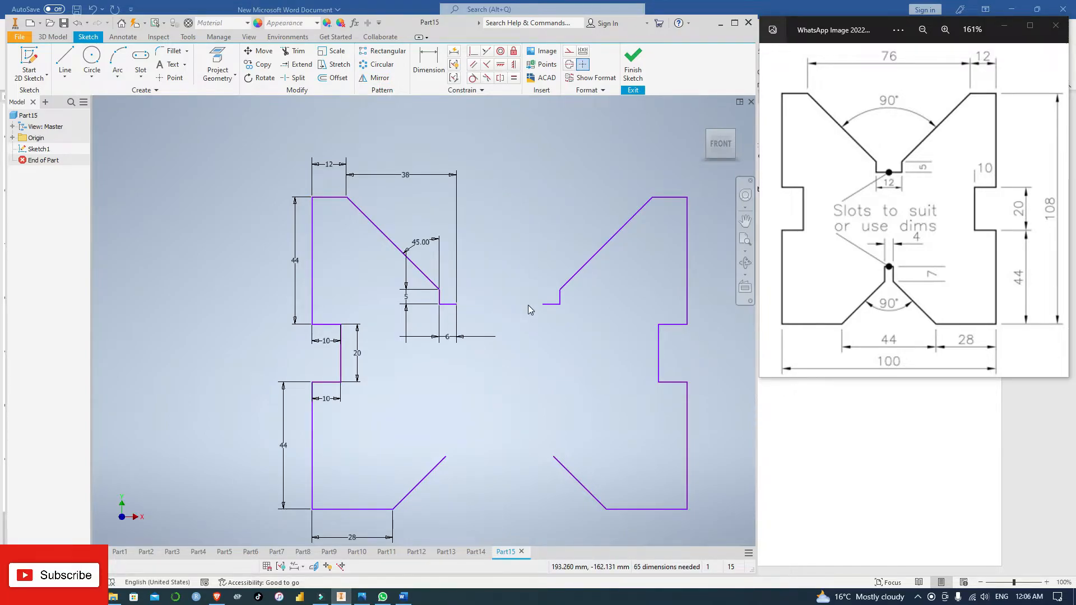
click(473, 51)
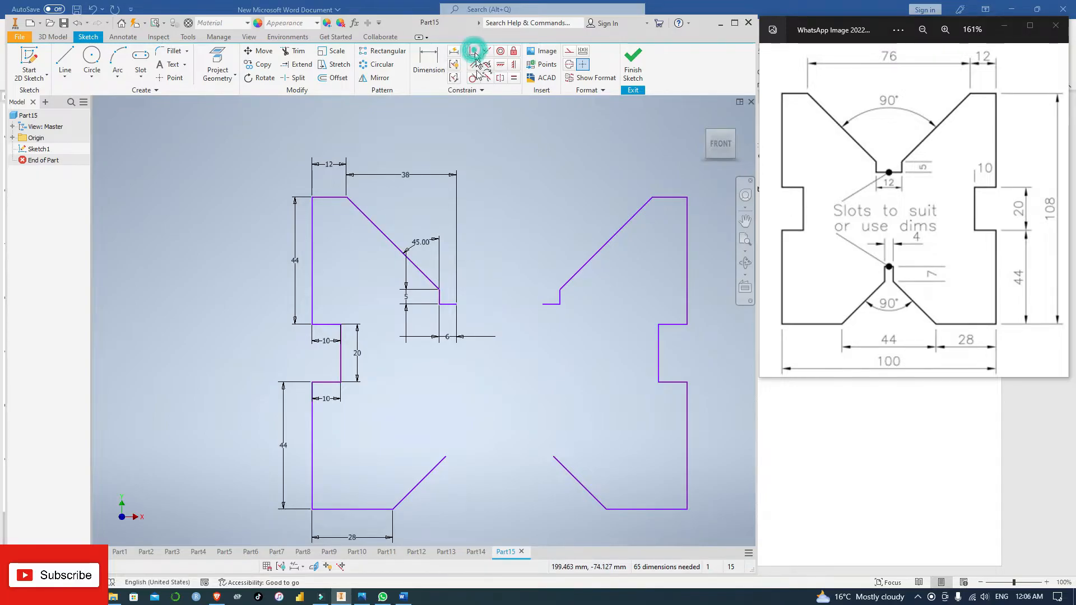
click(456, 304)
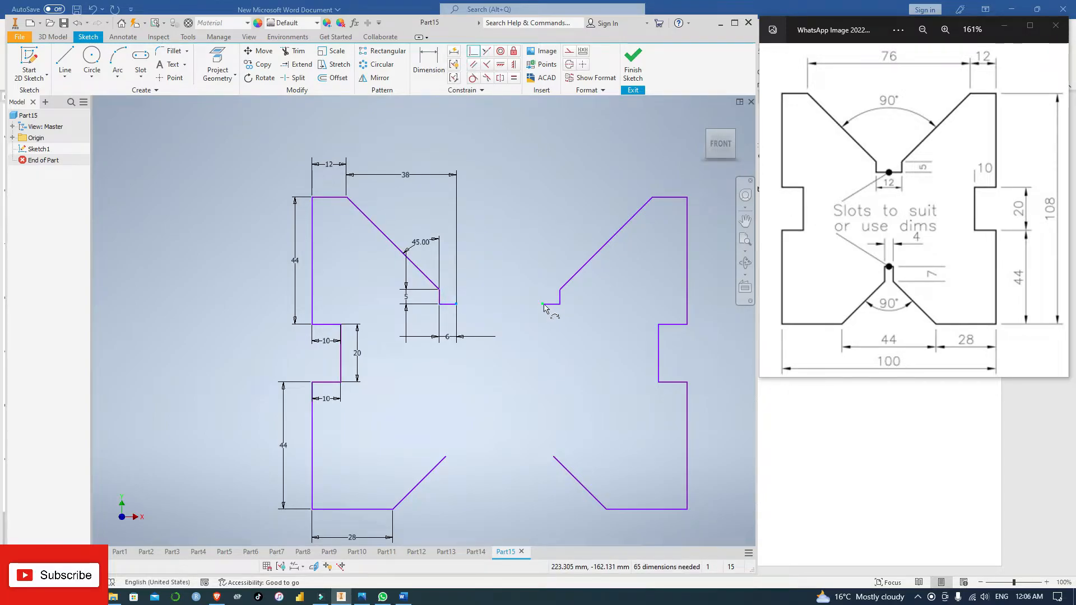
click(543, 304)
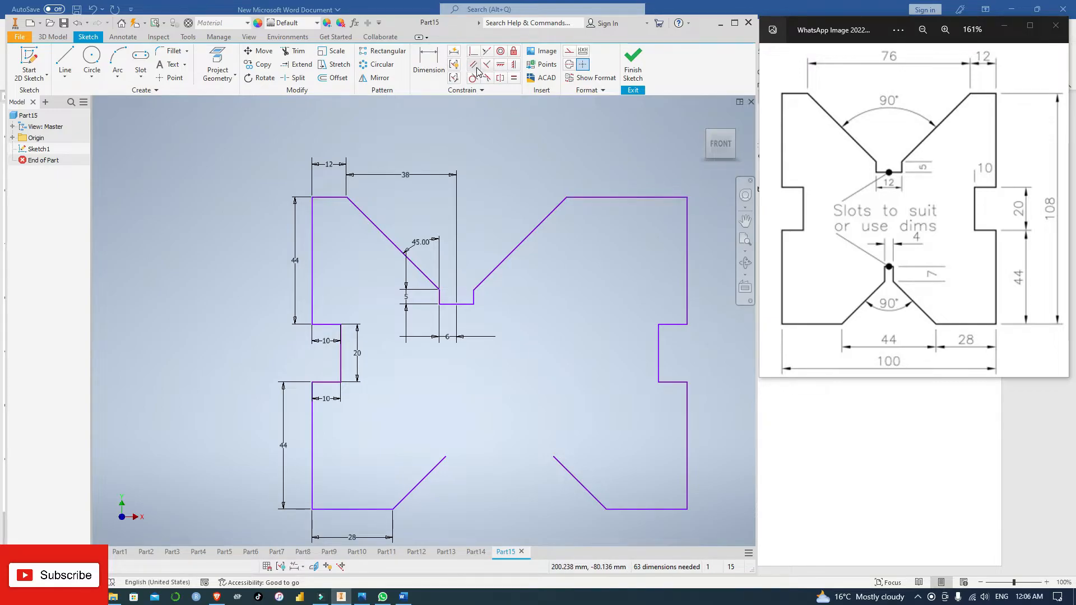
Step: Apply horizontal constraints to the mirrored half's top edge, bottom edge and both horizontal side-notch edges
click(503, 66)
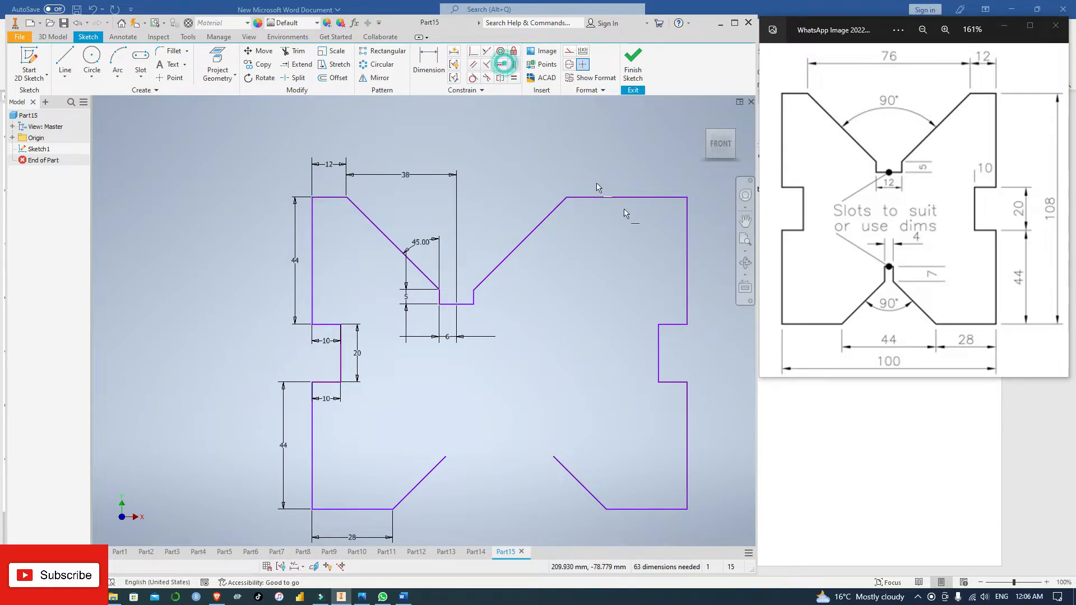
click(636, 197)
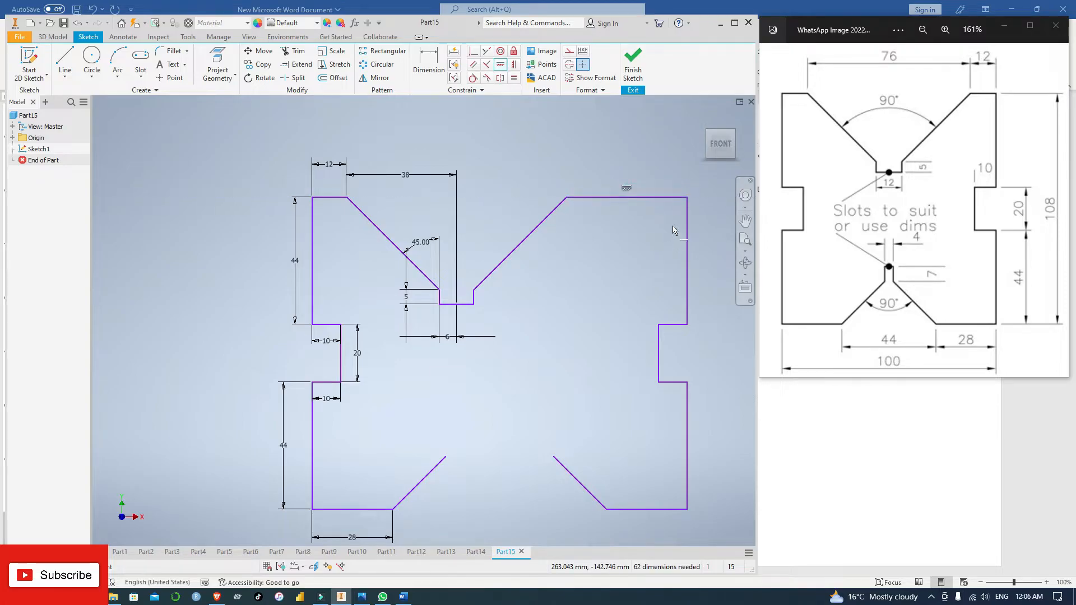
click(659, 510)
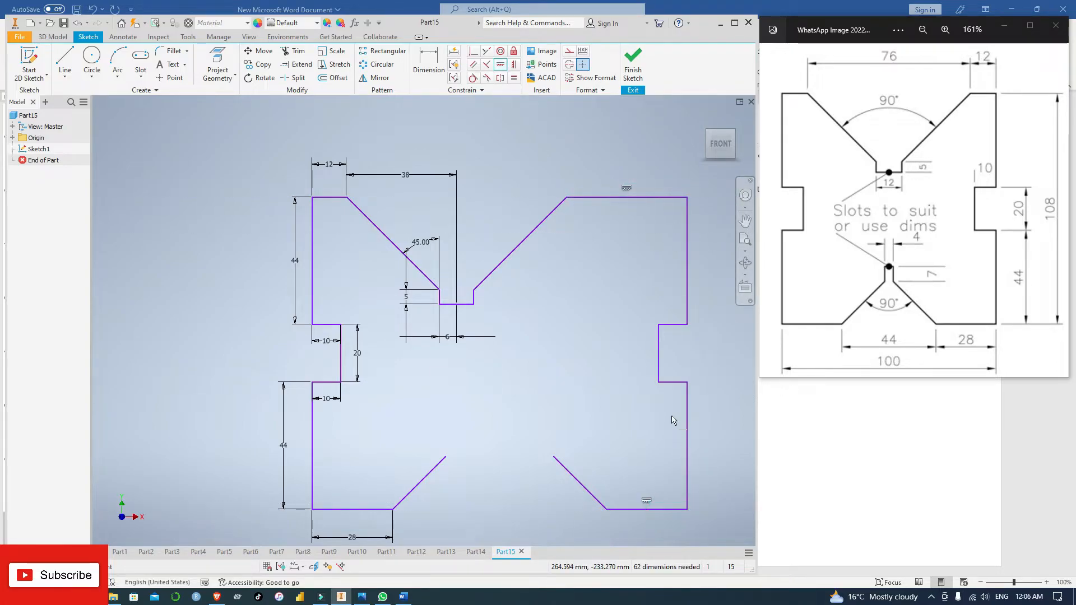
click(675, 382)
click(678, 324)
Step: Apply vertical constraints to the mirrored half's upper outer edge and the inner edge of its side notch
click(515, 64)
click(687, 255)
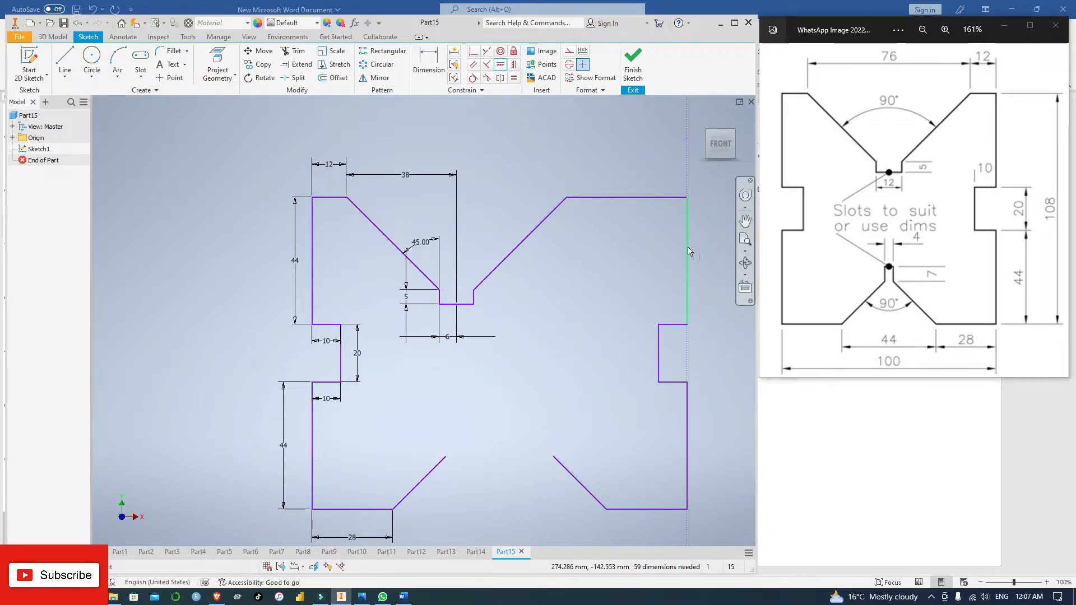
click(659, 350)
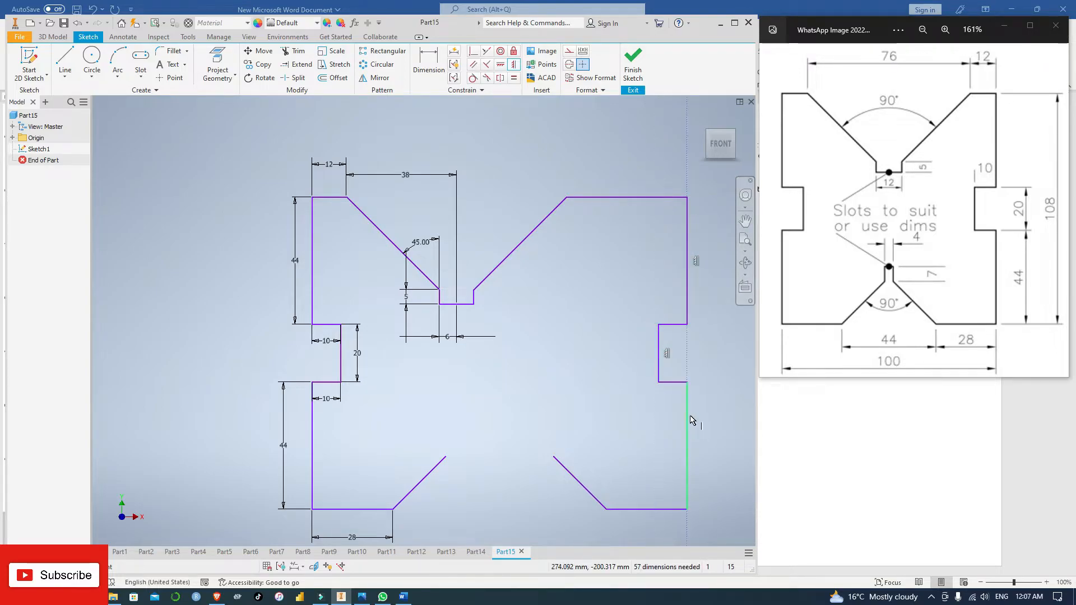
Step: Try to apply a vertical constraint to the mirrored half's lower outer edge
click(687, 419)
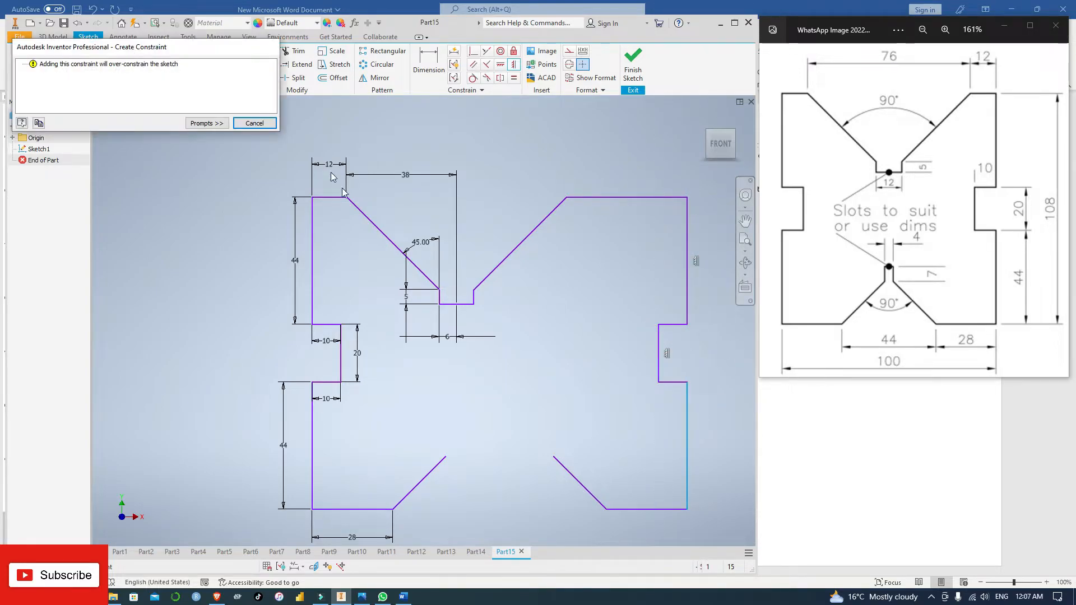
click(263, 126)
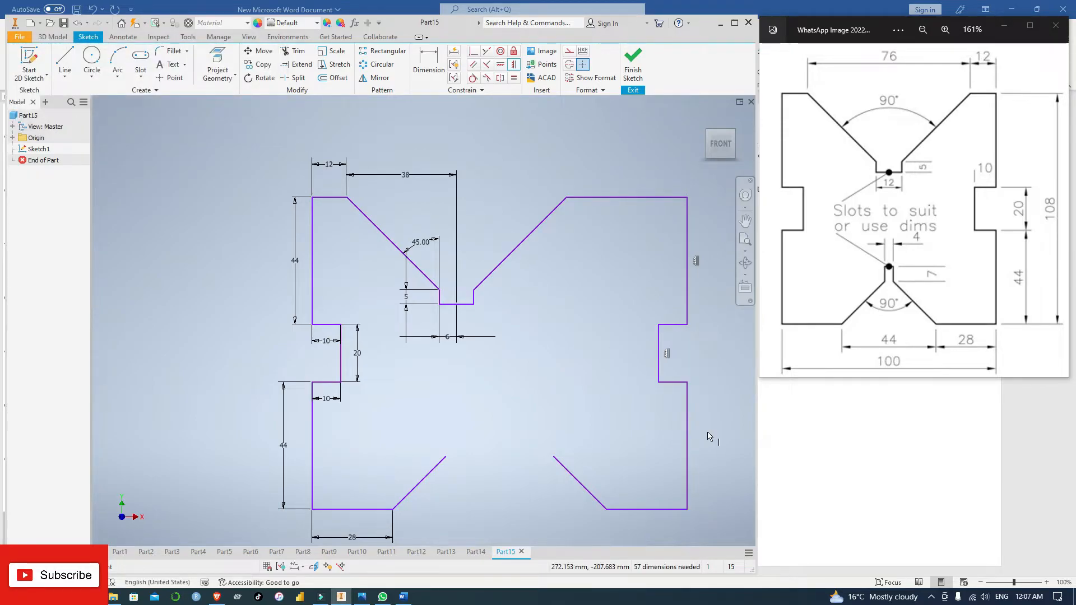
click(686, 418)
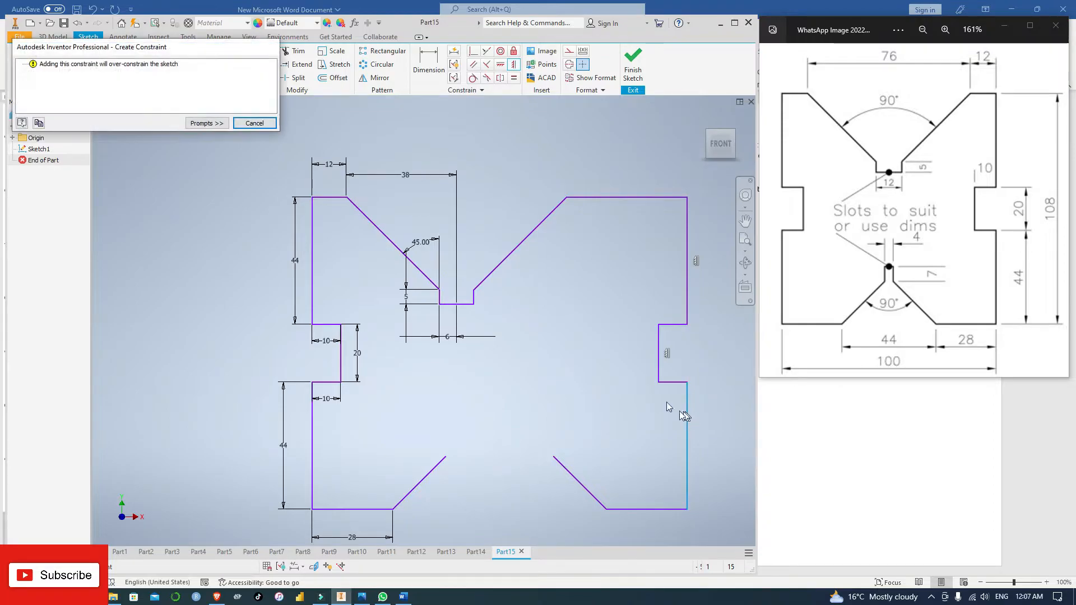
click(253, 122)
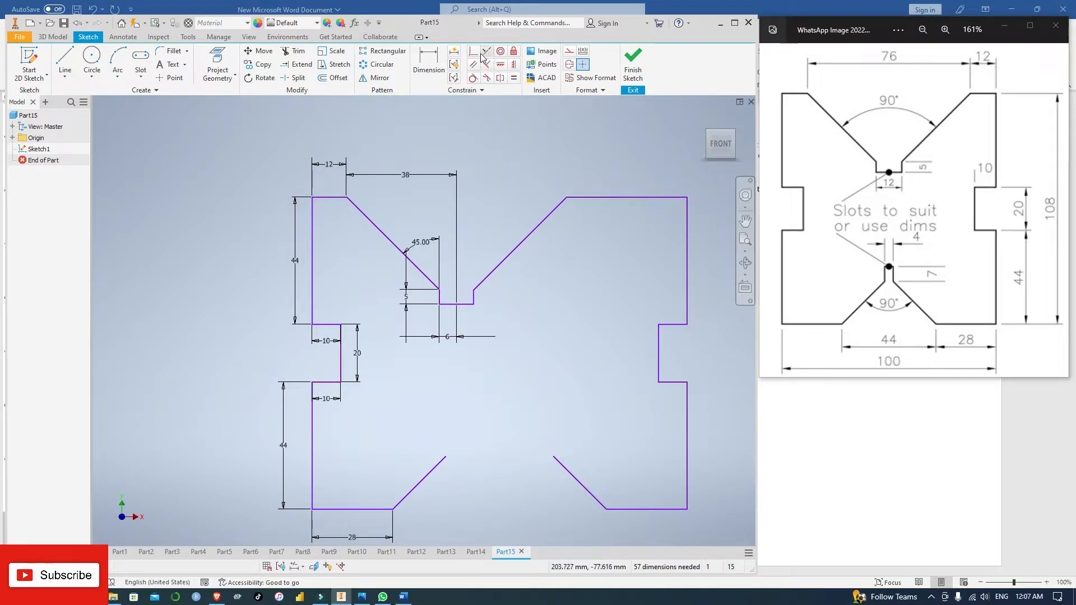
Step: Set the mirrored top edge's length to 12 mm and dimension the length of the mirrored bottom edge
click(429, 53)
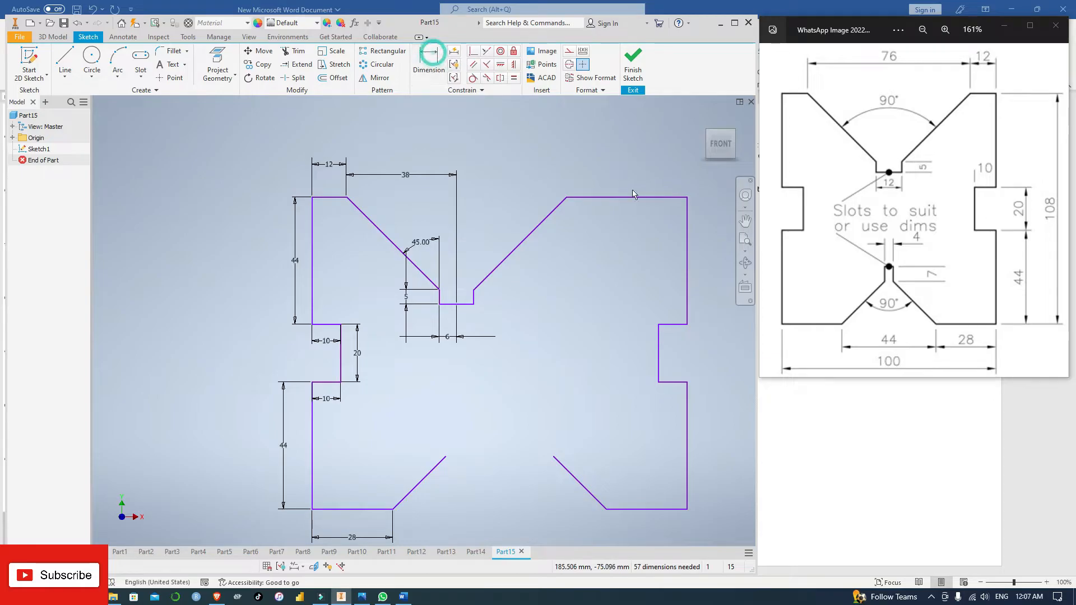
click(646, 200)
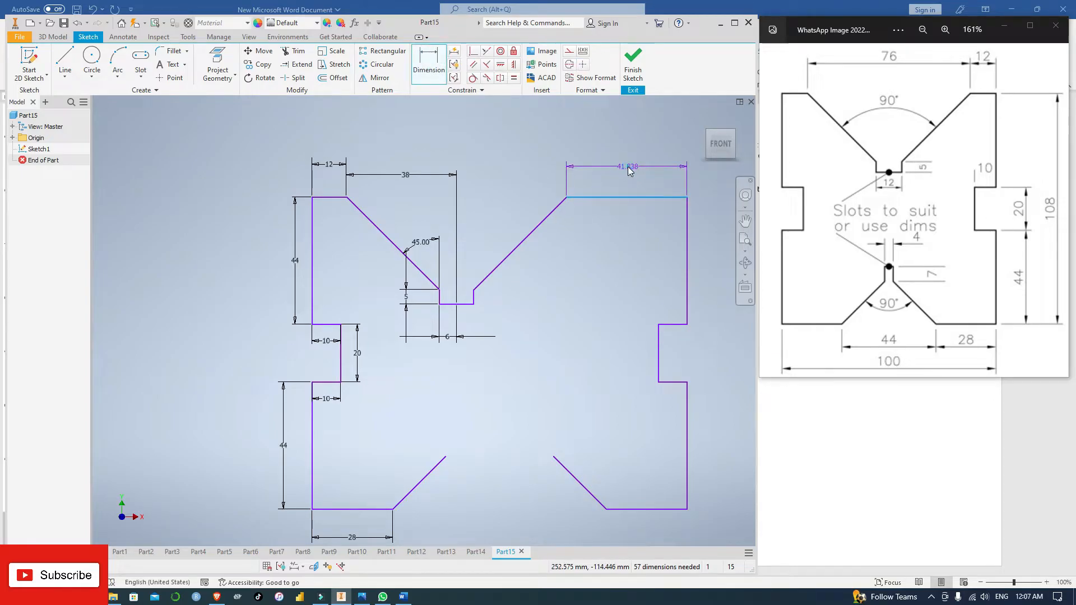
click(624, 166)
text(12)
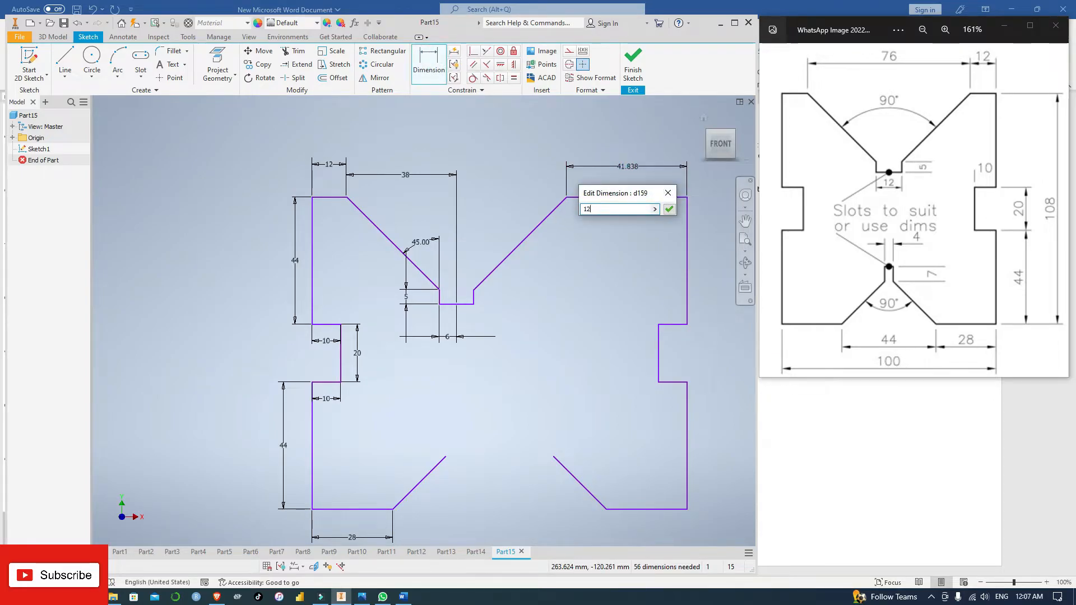
key(Return)
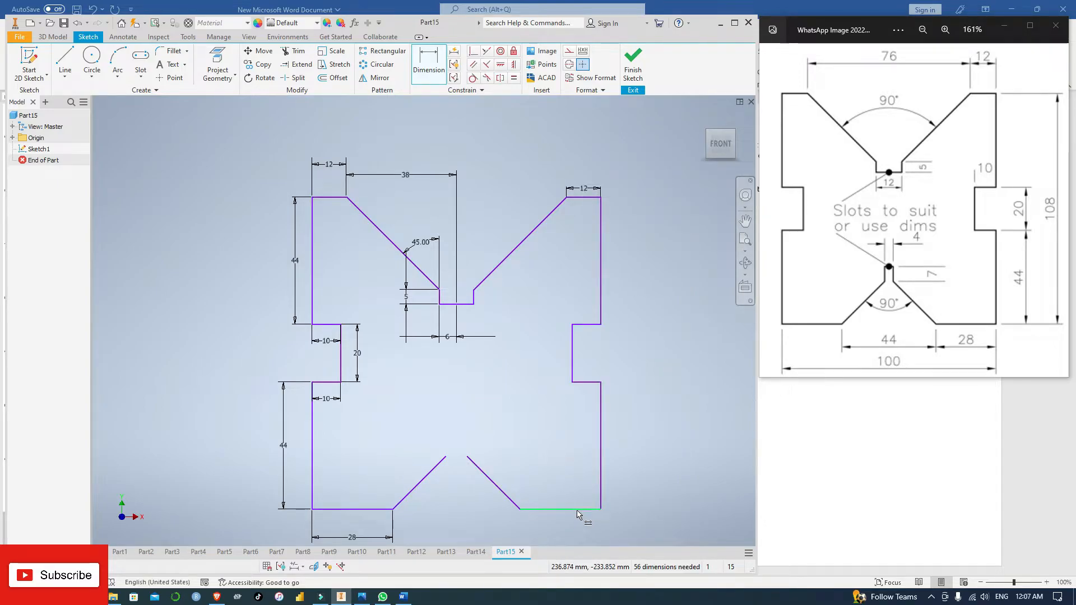
click(563, 533)
click(603, 564)
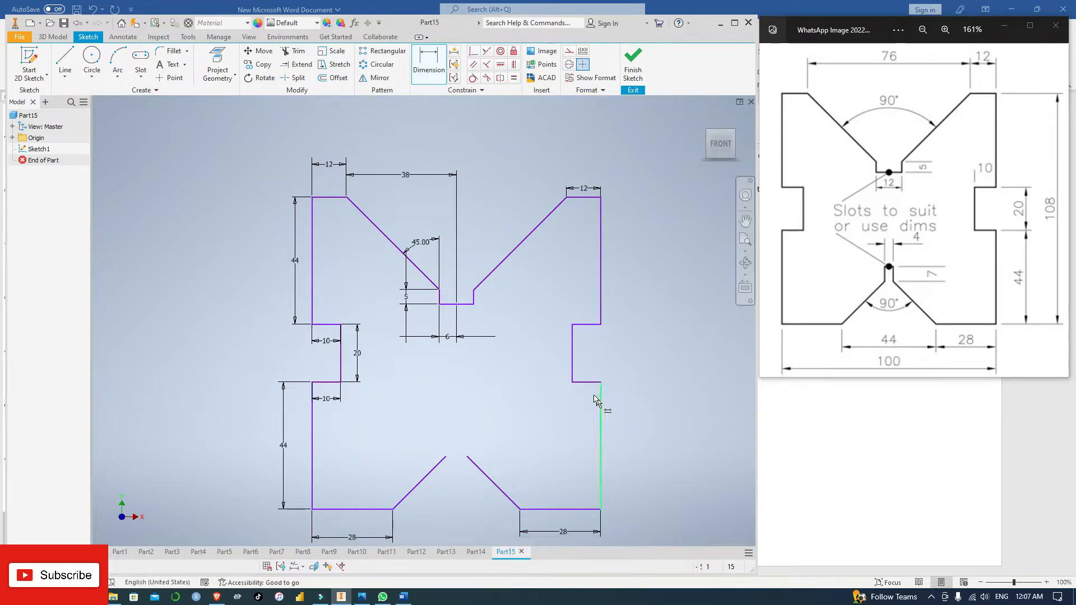
click(588, 382)
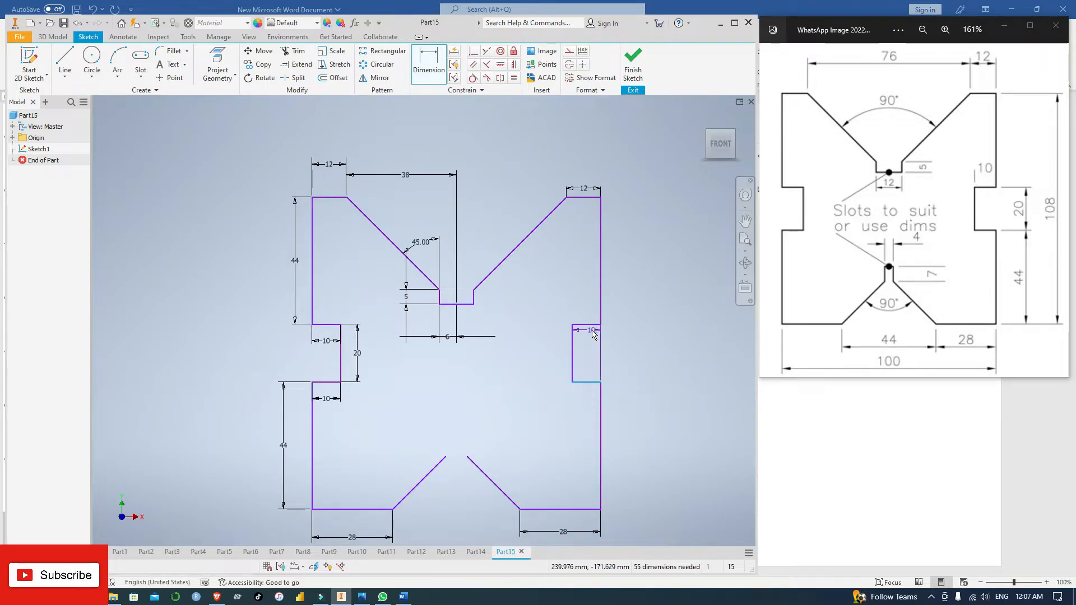
key(Escape)
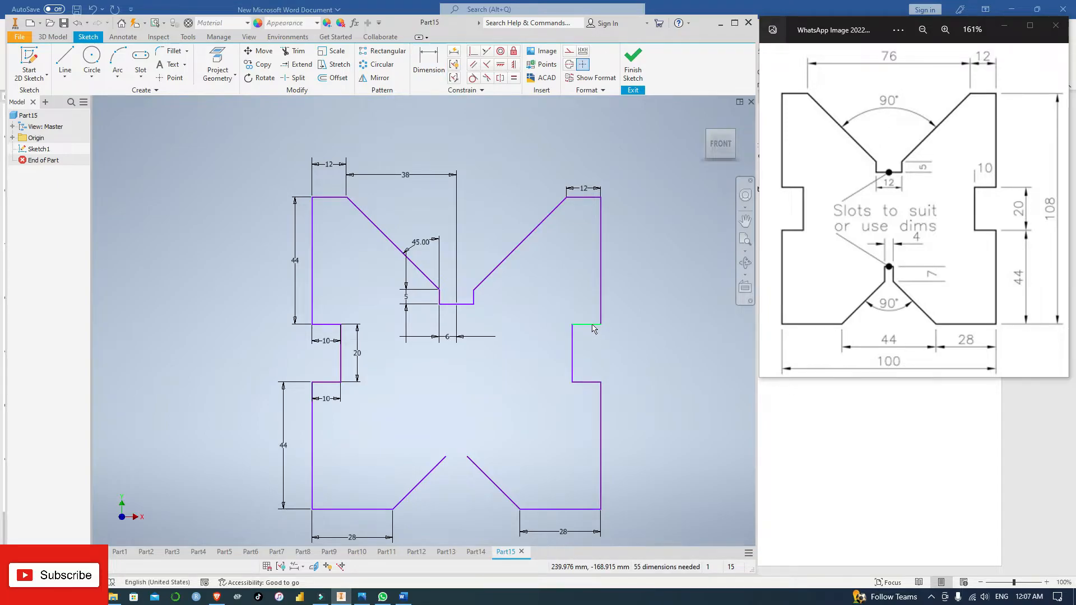
click(429, 62)
click(431, 65)
click(433, 66)
click(572, 353)
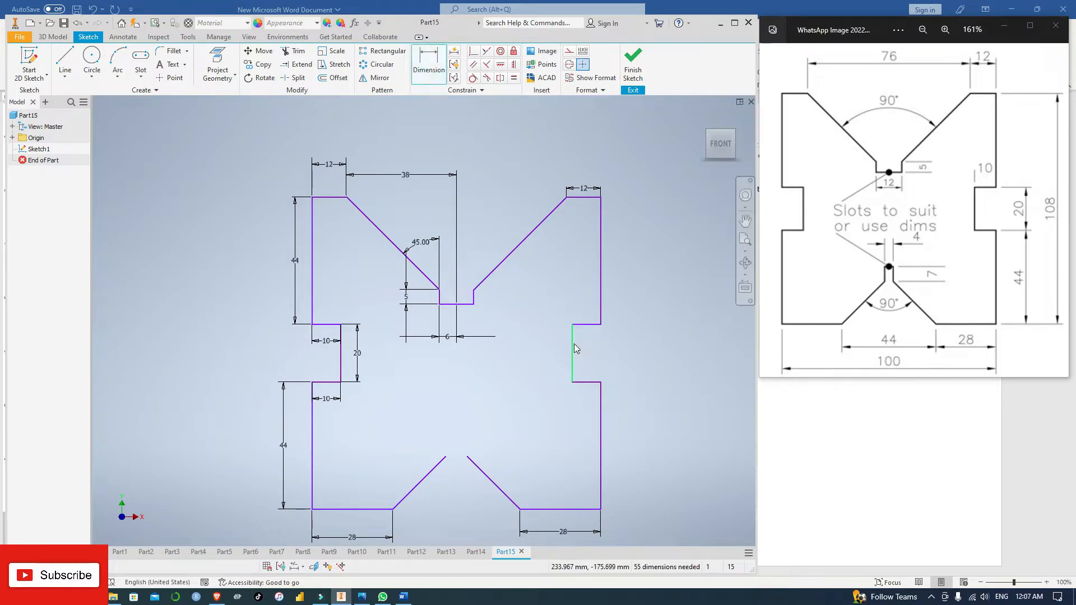
key(Escape)
key(Escape)
Step: Dimension the angle between the two sloped edges of the upper V
click(385, 237)
click(432, 61)
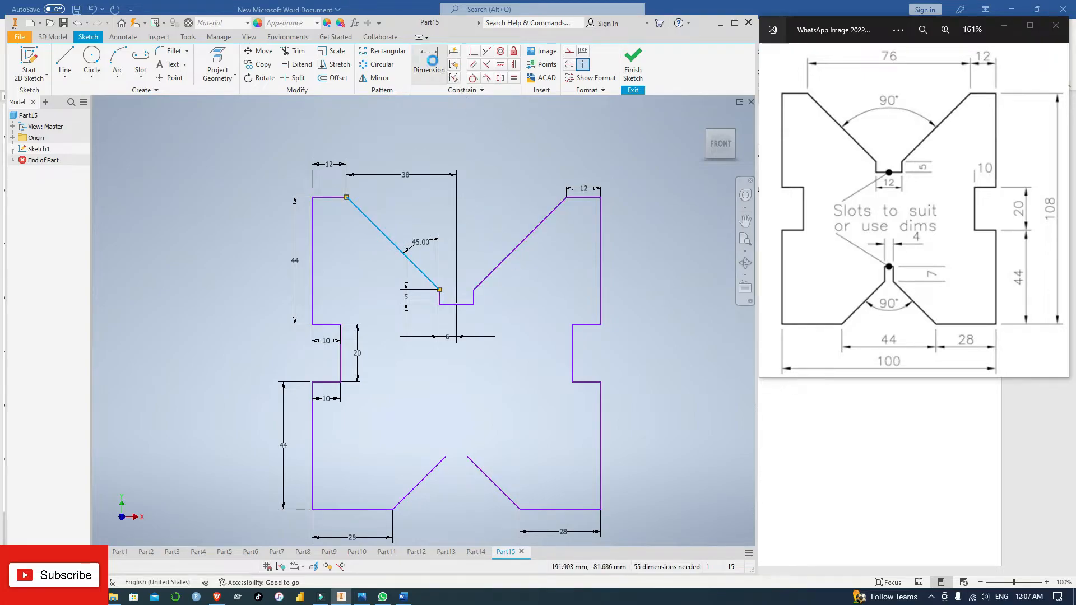
click(396, 246)
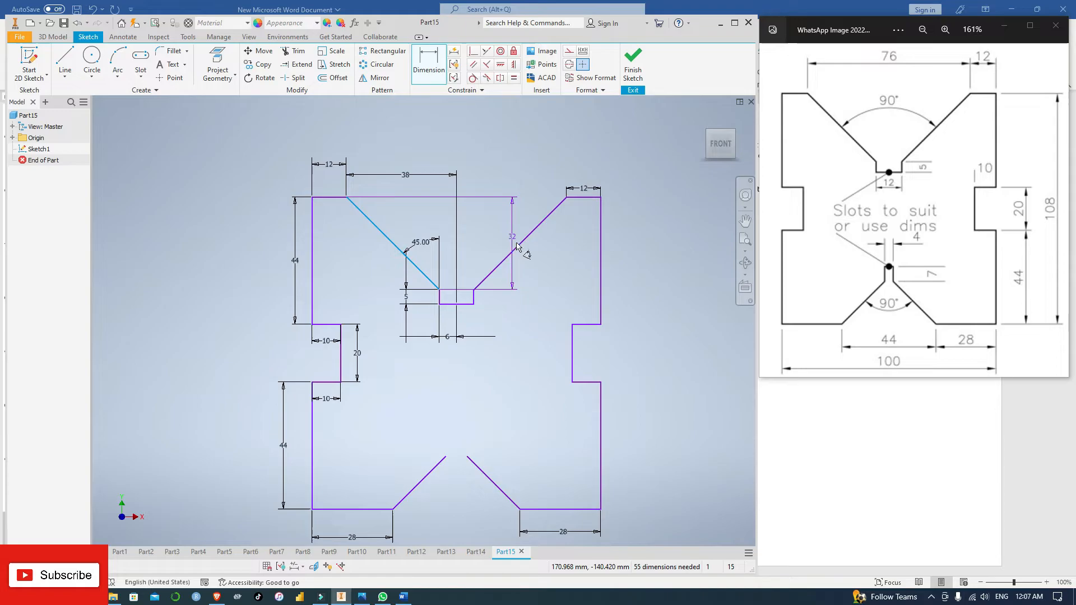
click(516, 244)
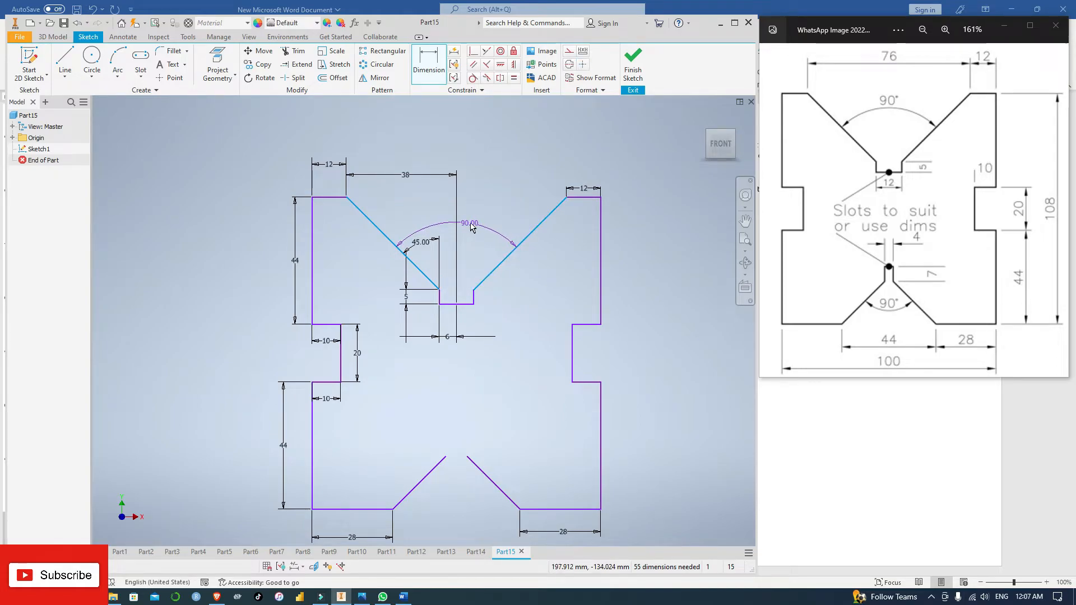
click(465, 222)
click(506, 259)
click(555, 315)
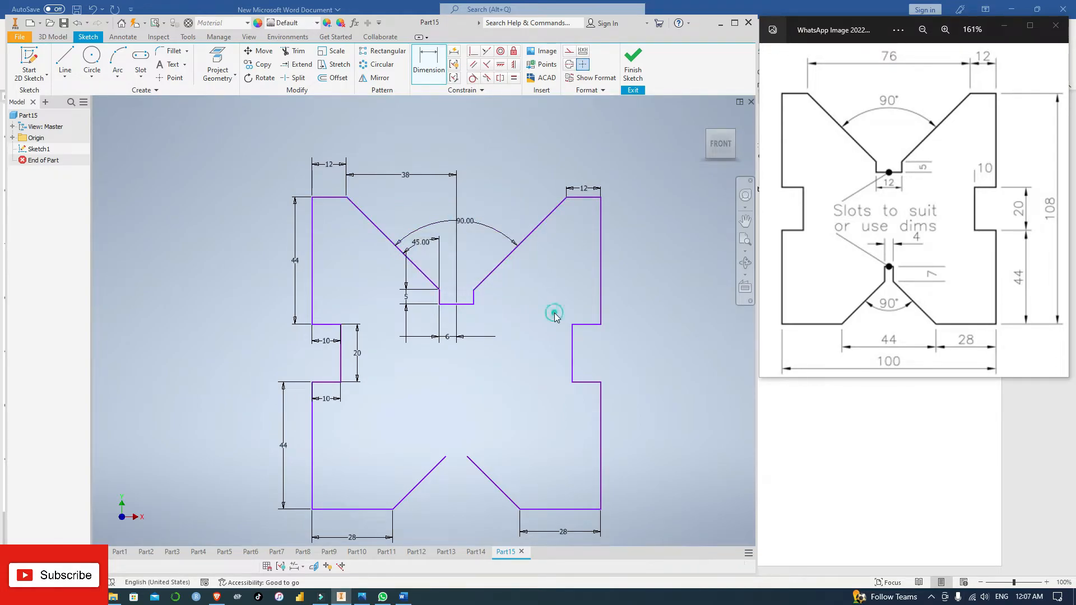
Step: Delete the 45° angle, the 38 mm and the 6 mm dimensions left over from the original half profile
click(420, 244)
key(Escape)
key(Escape)
key(Delete)
click(459, 200)
key(Delete)
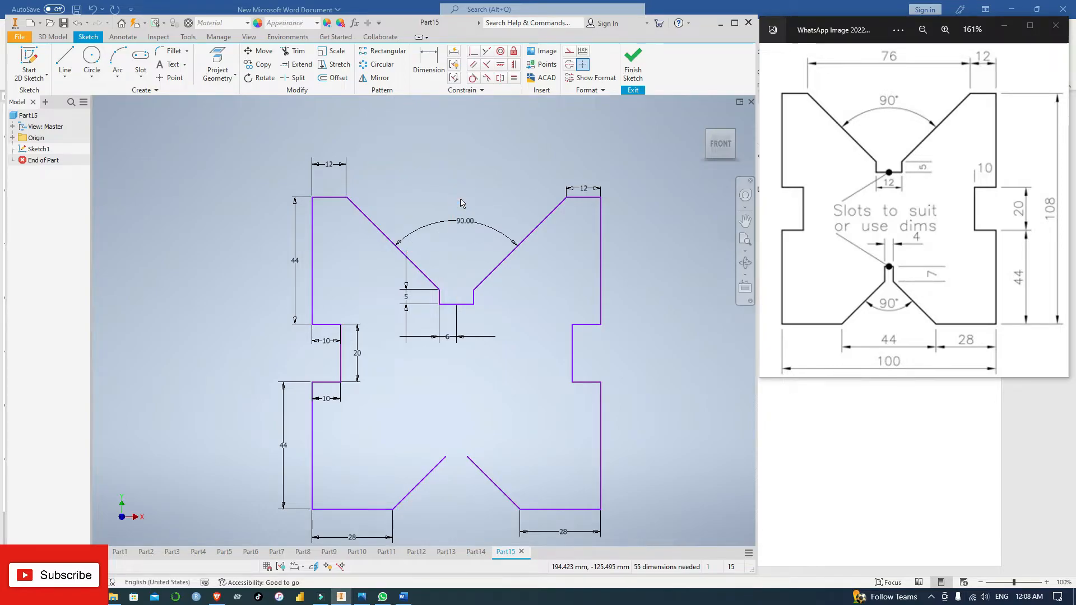
click(448, 338)
key(Delete)
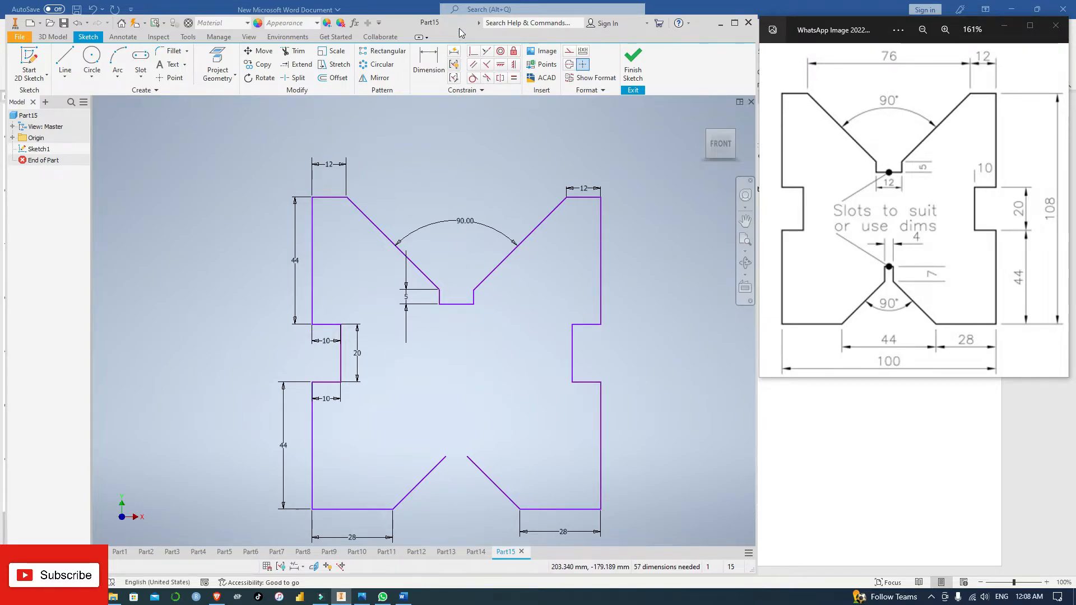
Step: Dimension the full width of the slot at the base of the upper V
key(d)
click(439, 304)
click(473, 304)
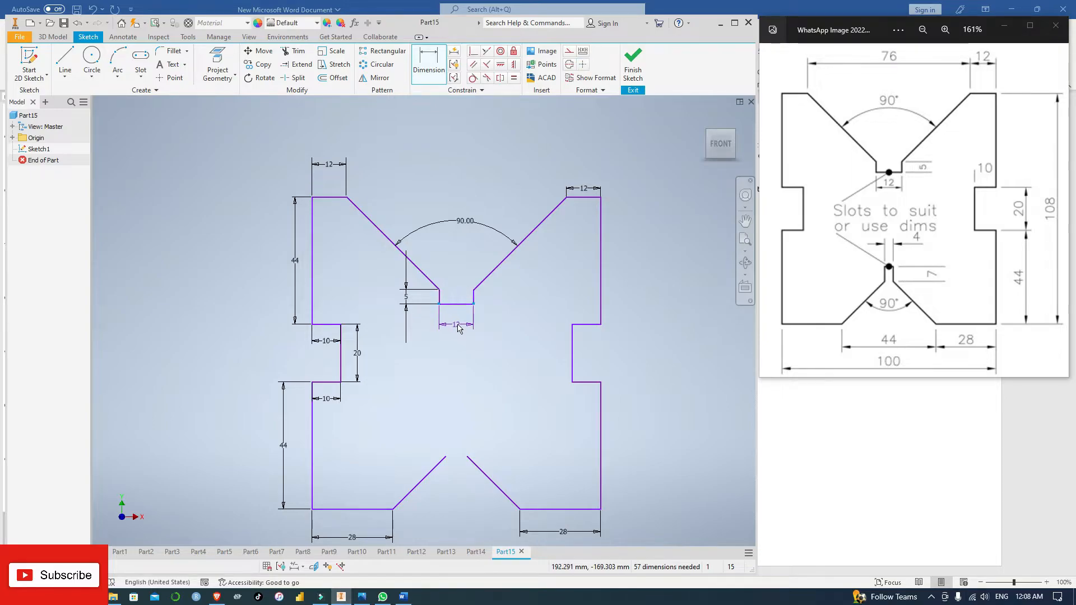
click(457, 324)
click(498, 367)
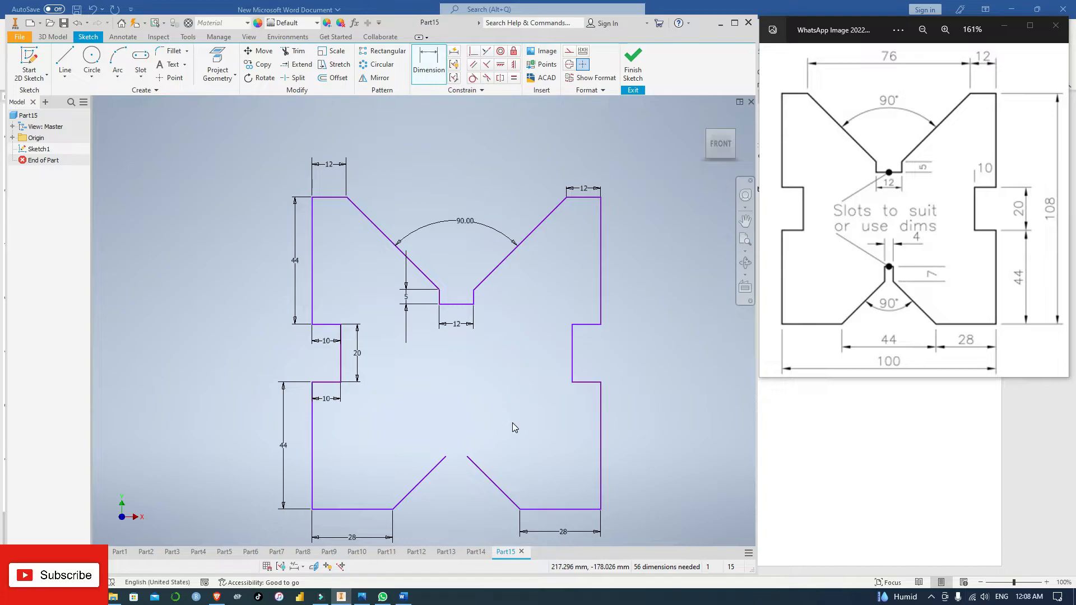
Step: Dimension the opening width of the lower V between its two bottom corners
click(392, 509)
click(519, 509)
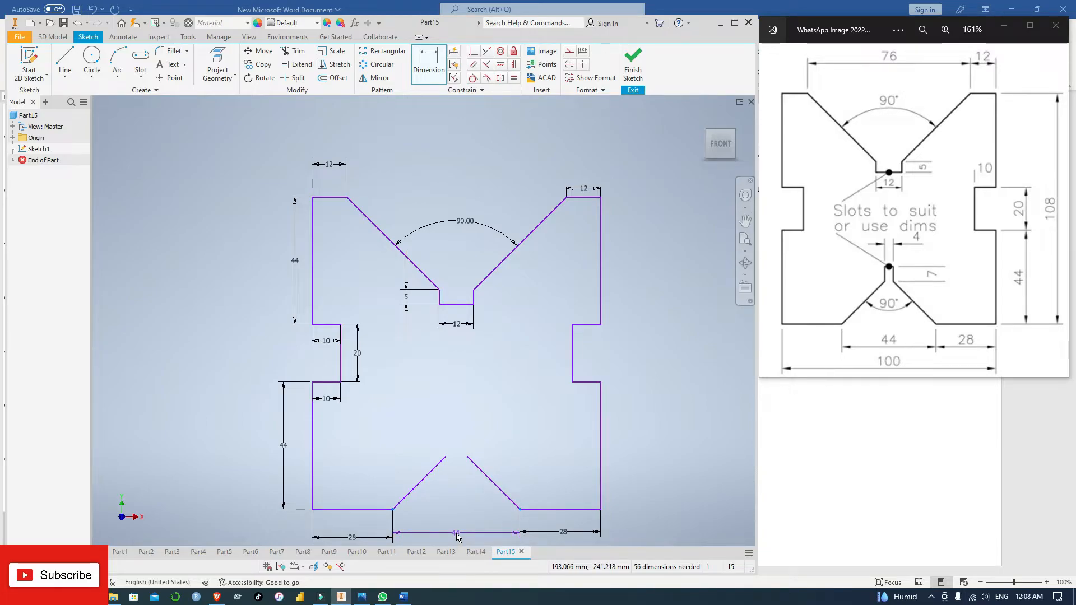
click(456, 535)
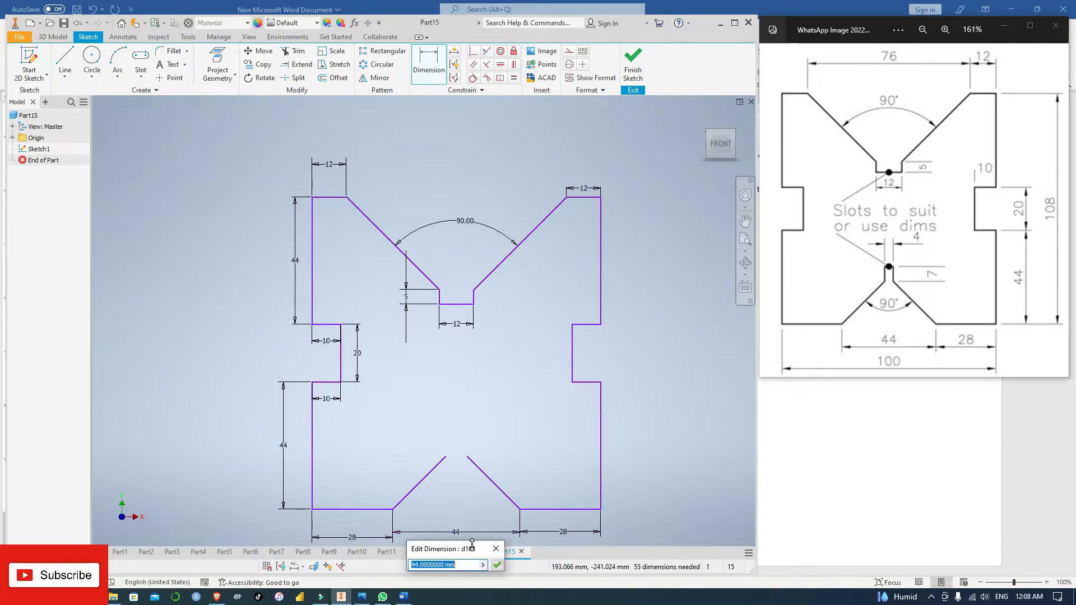
click(497, 566)
key(Escape)
Step: Align the left bottom edge's 28 mm dimension with the other dimensions beneath the profile
click(352, 538)
click(355, 538)
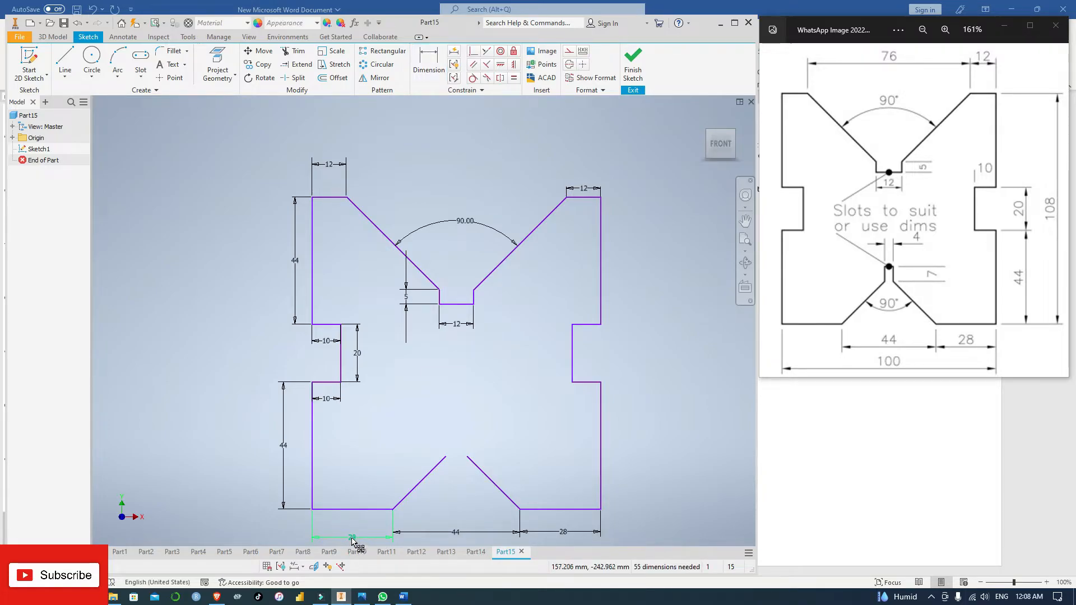
drag(356, 537, 356, 533)
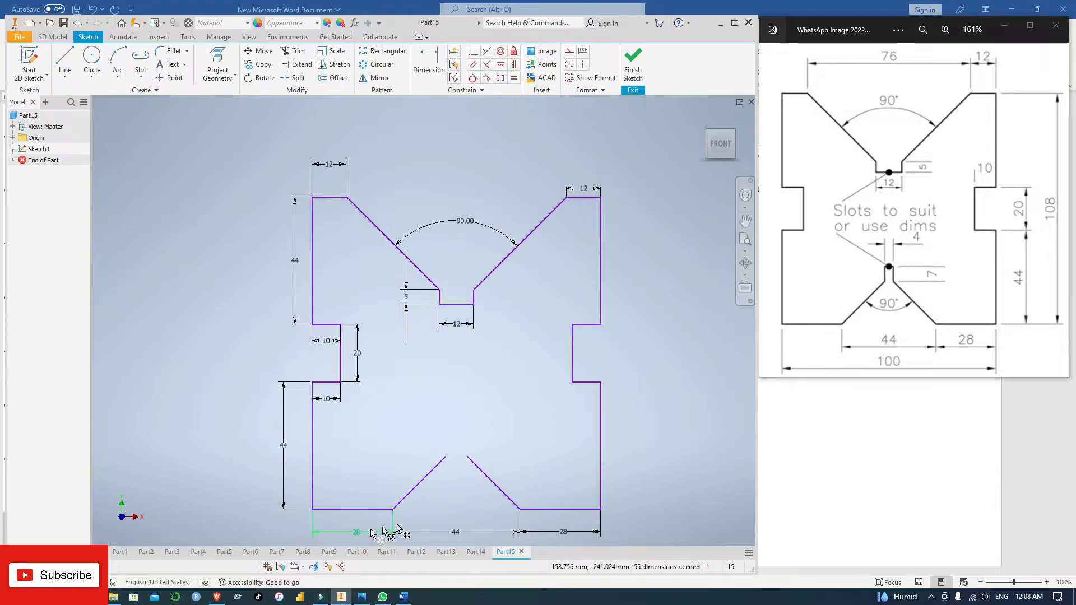
key(Escape)
click(655, 432)
Step: Draw a vertical centre line about 65 mm long downward from the midpoint of the upper slot's base into the lower V
scroll(667, 422, down, 2)
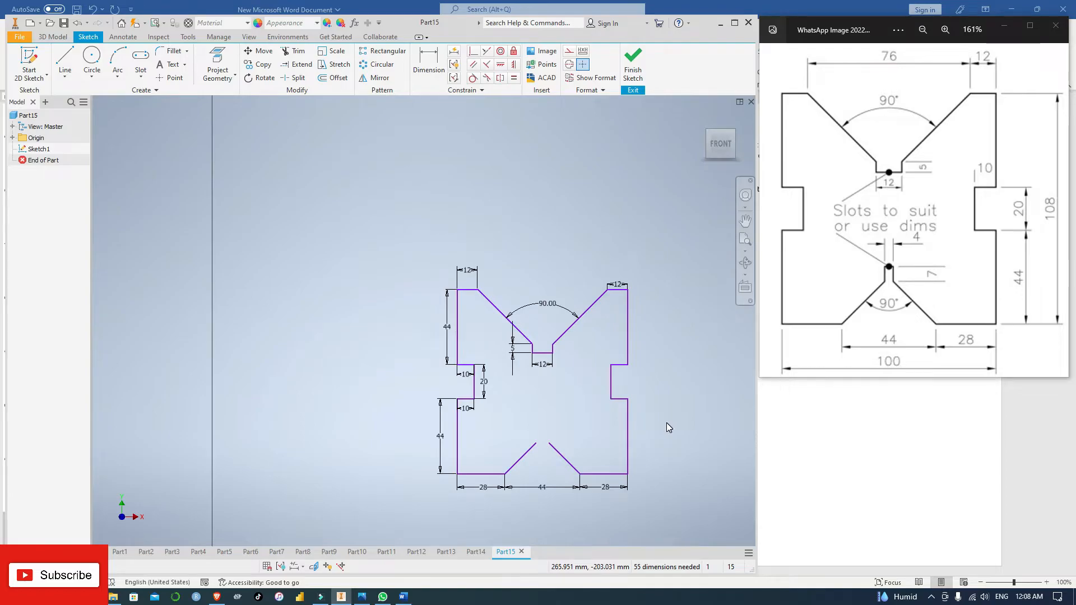
scroll(667, 423, up, 3)
middle_drag(661, 446, 660, 345)
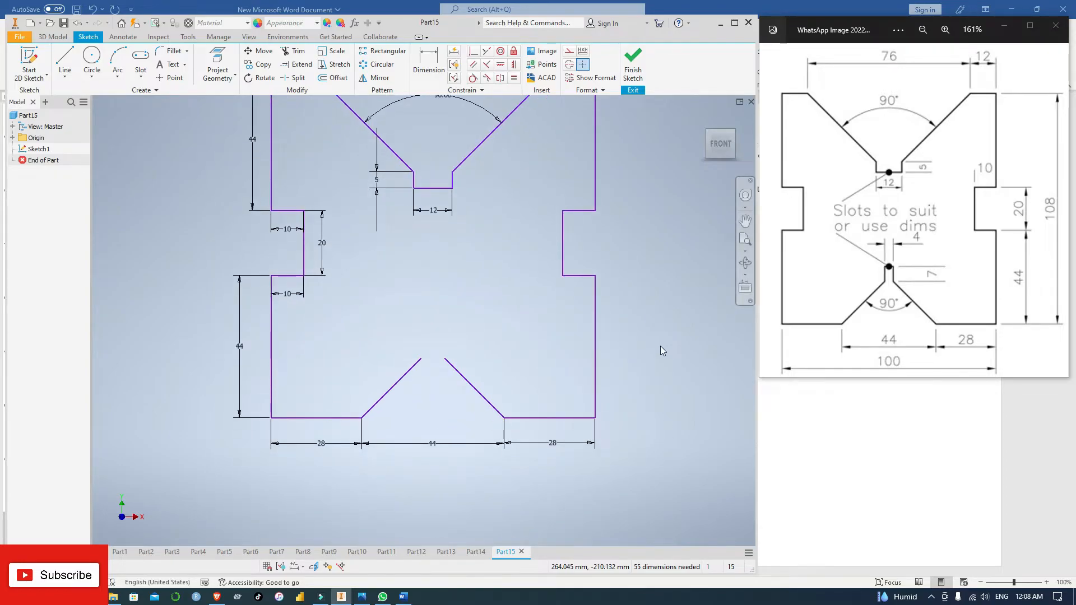
click(65, 56)
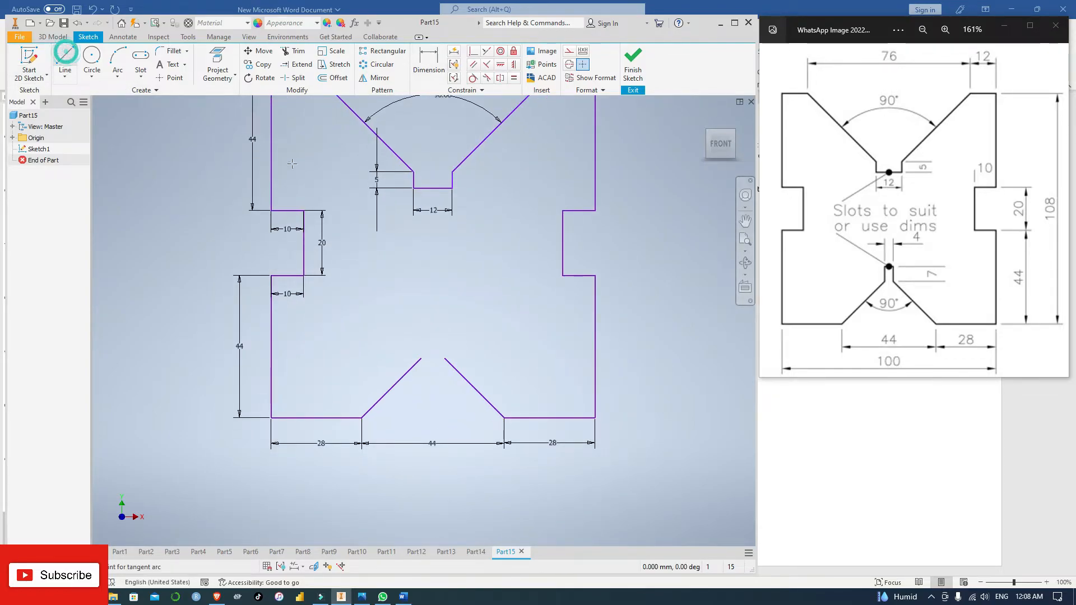
click(432, 188)
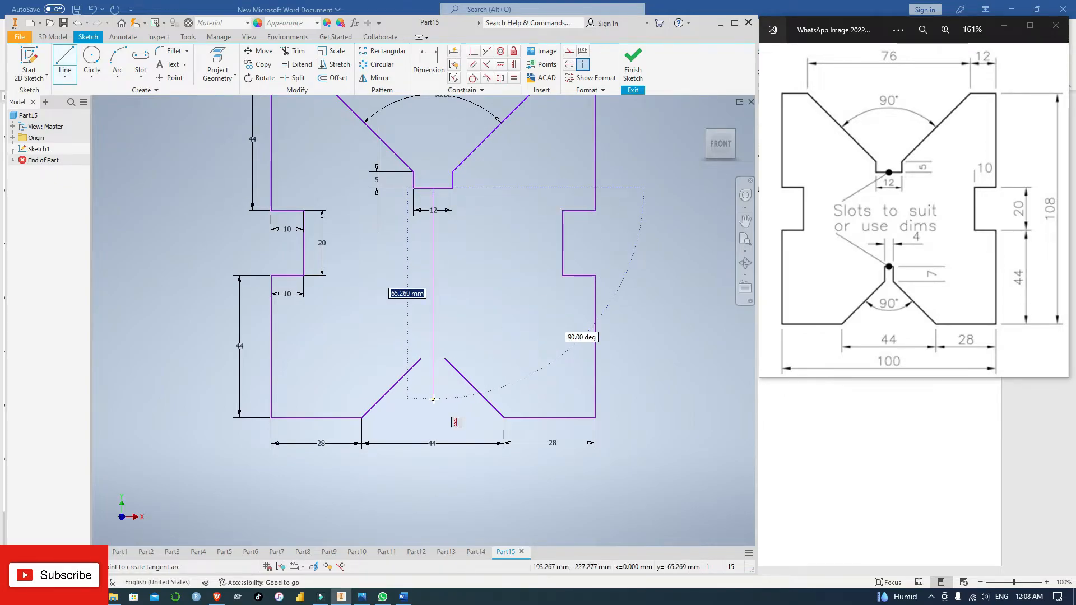
click(433, 399)
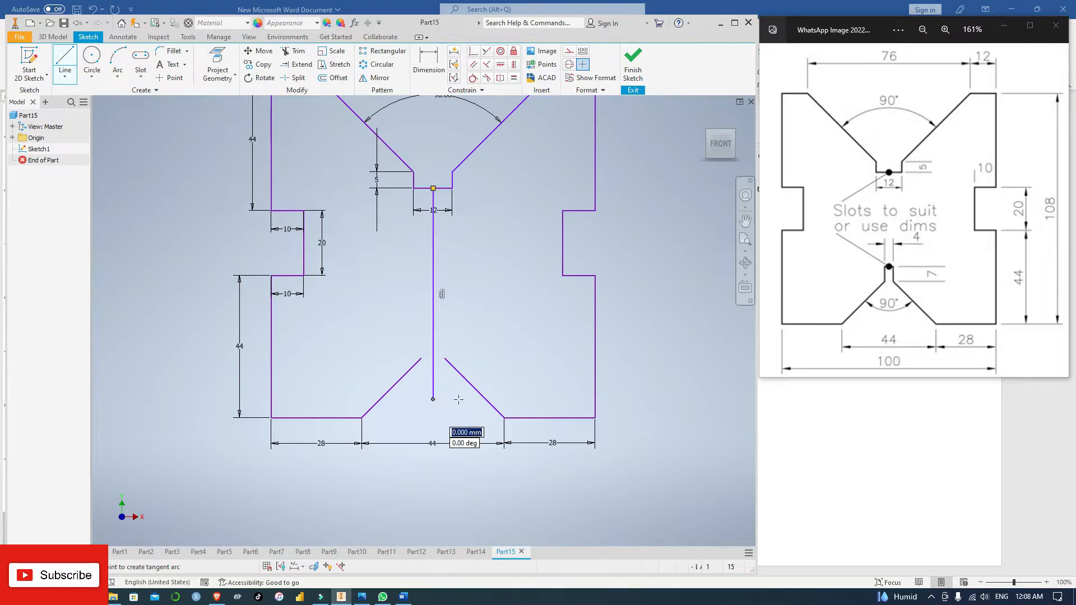
key(Escape)
Step: Dimension the angle between the two sloped edges of the lower V
click(433, 63)
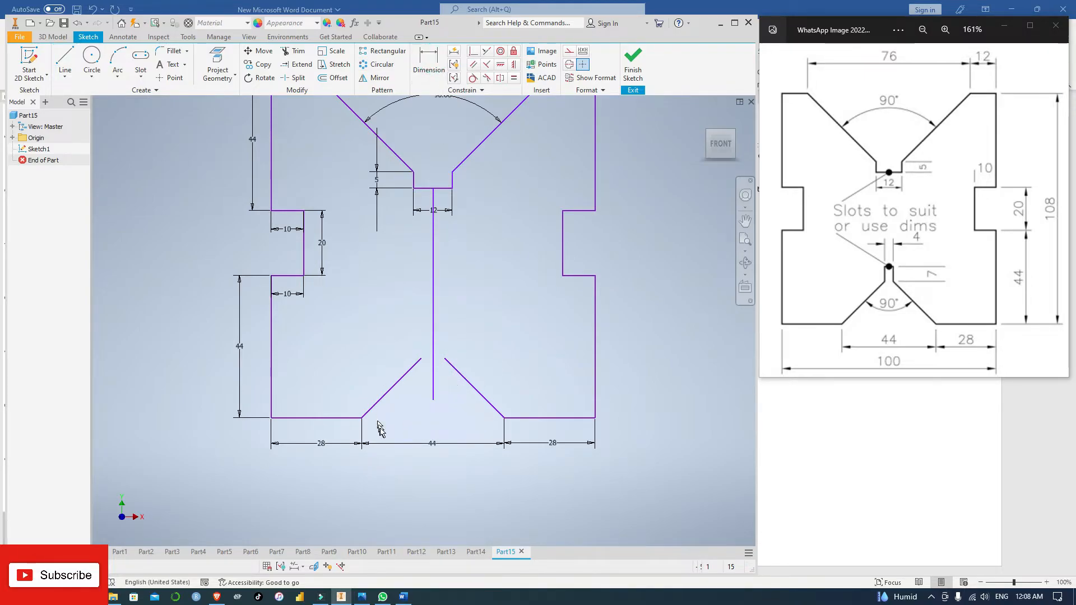
click(391, 394)
click(470, 384)
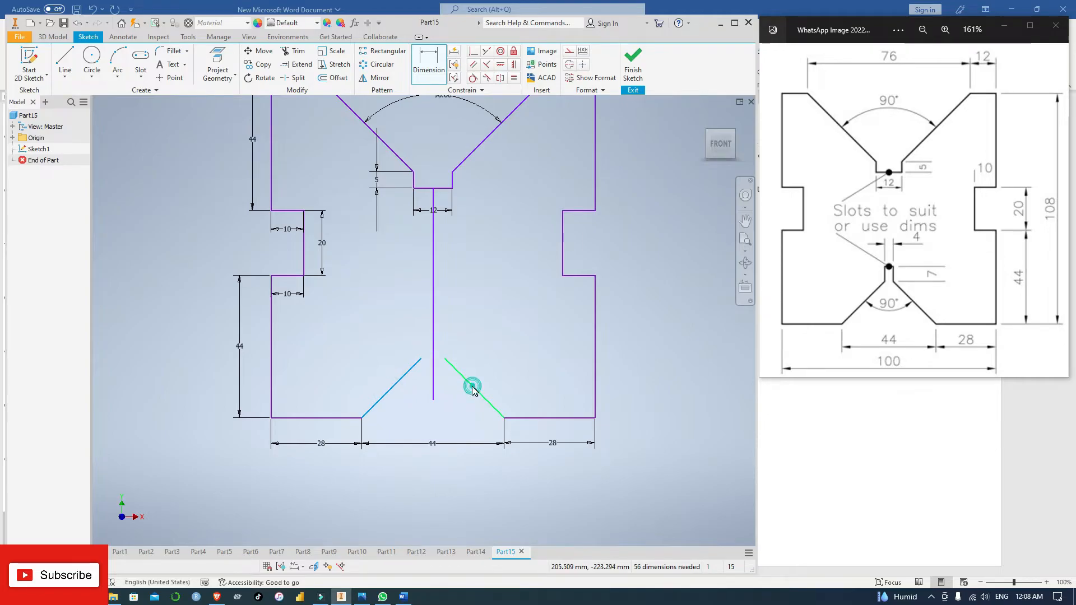
click(433, 414)
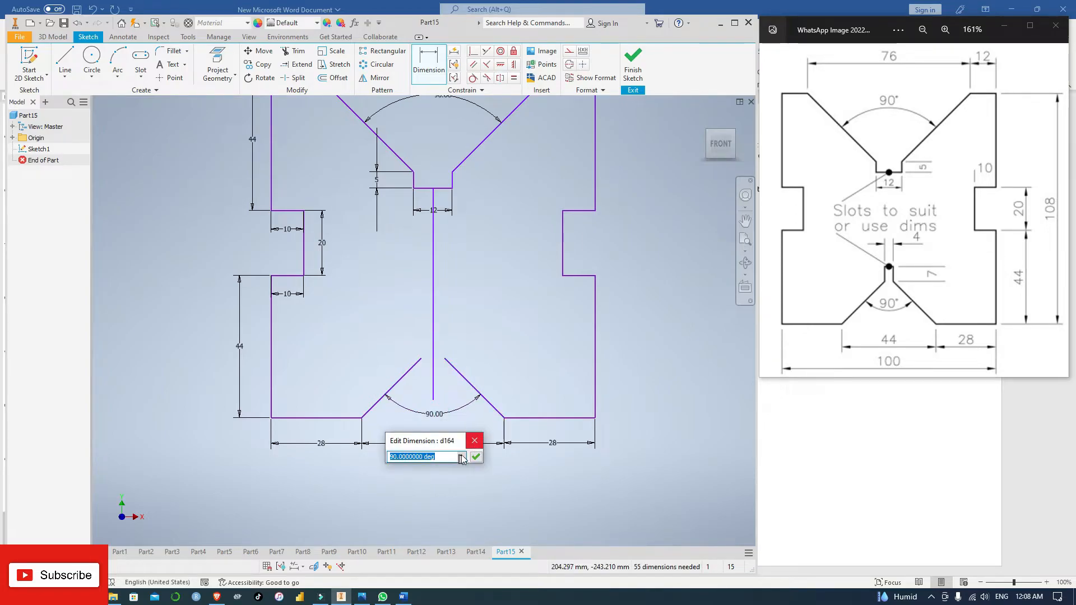
click(476, 457)
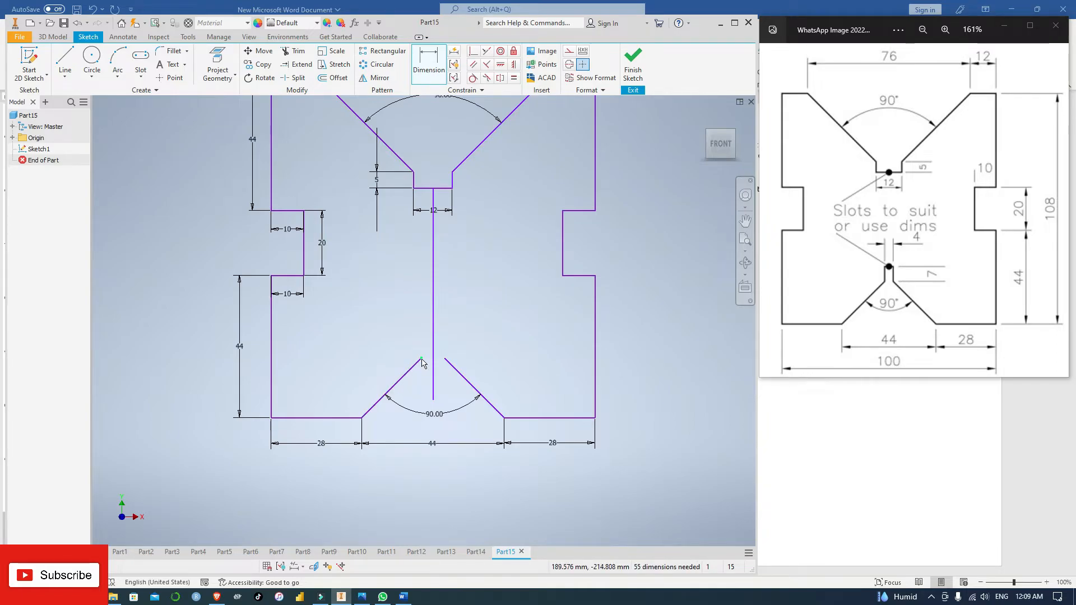
Step: Offset the vertical centre line by 2 mm to each side
click(330, 77)
click(433, 302)
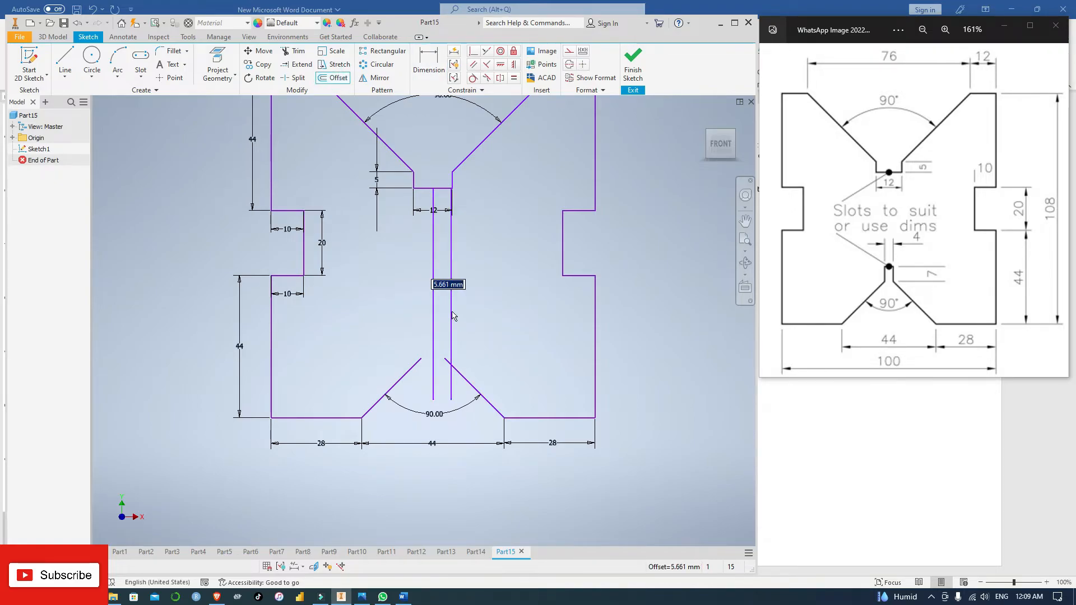
text(2)
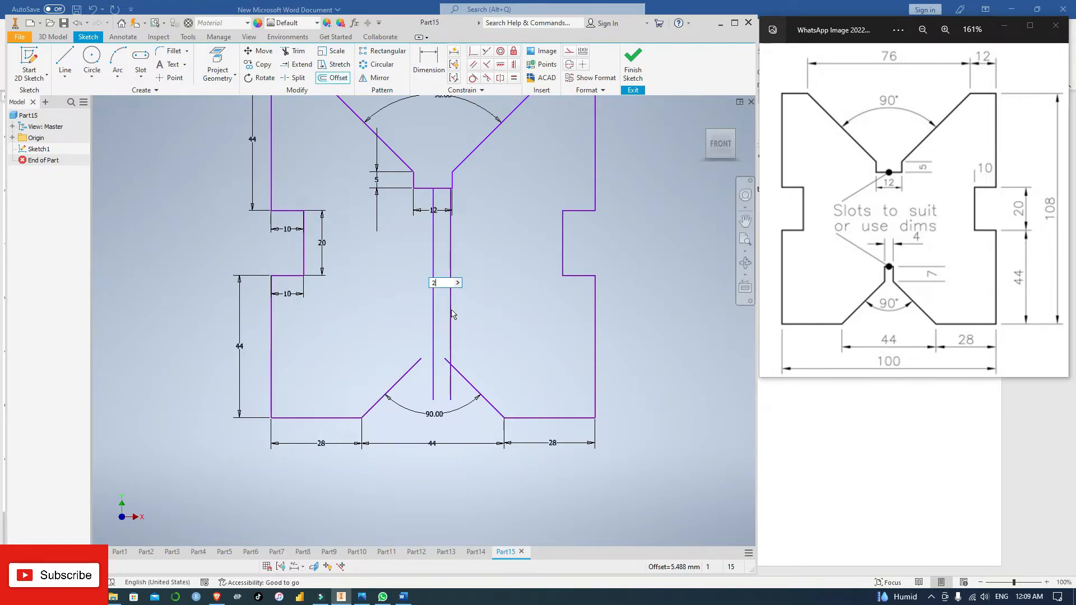
key(Return)
click(433, 318)
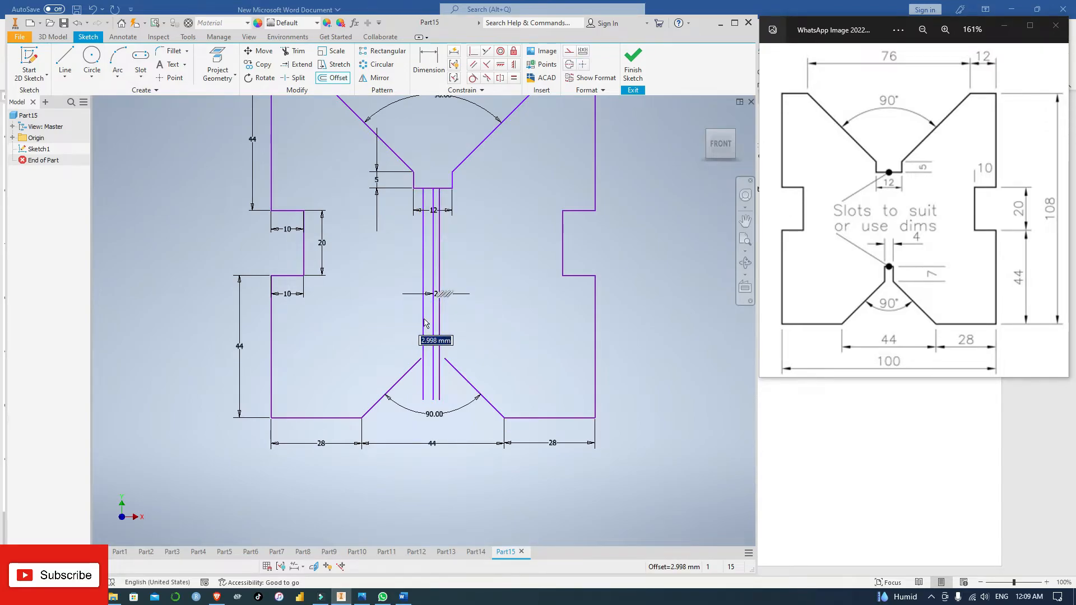
key(Return)
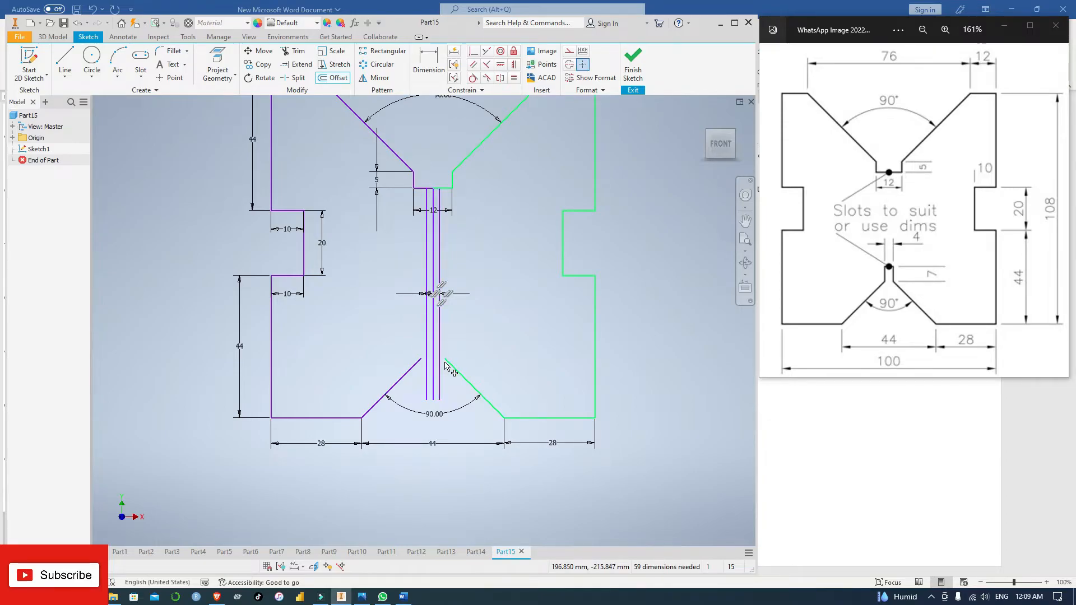
scroll(458, 353, up, 2)
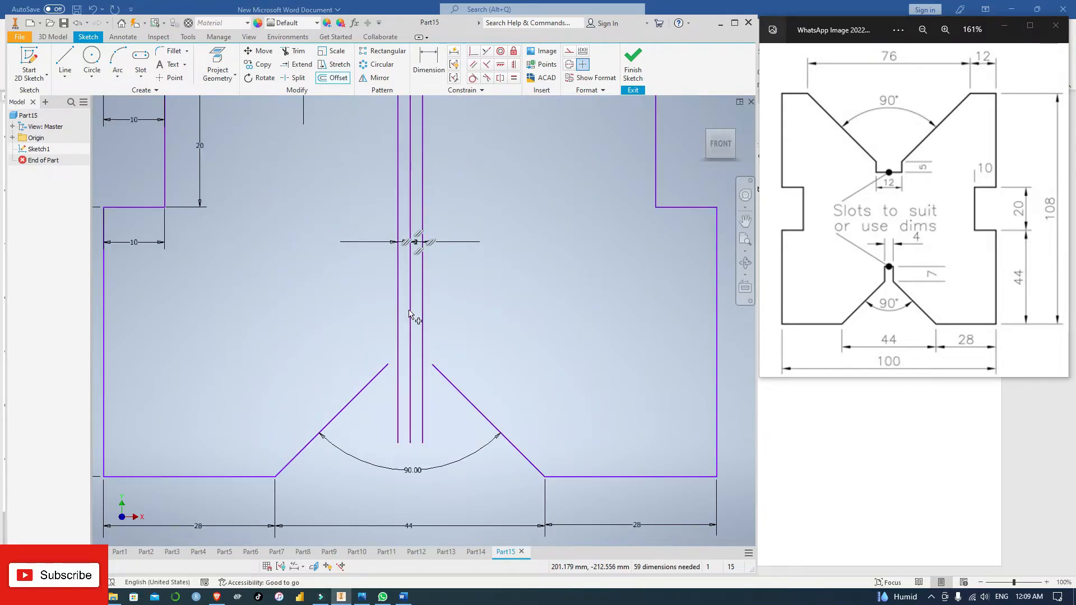
click(427, 56)
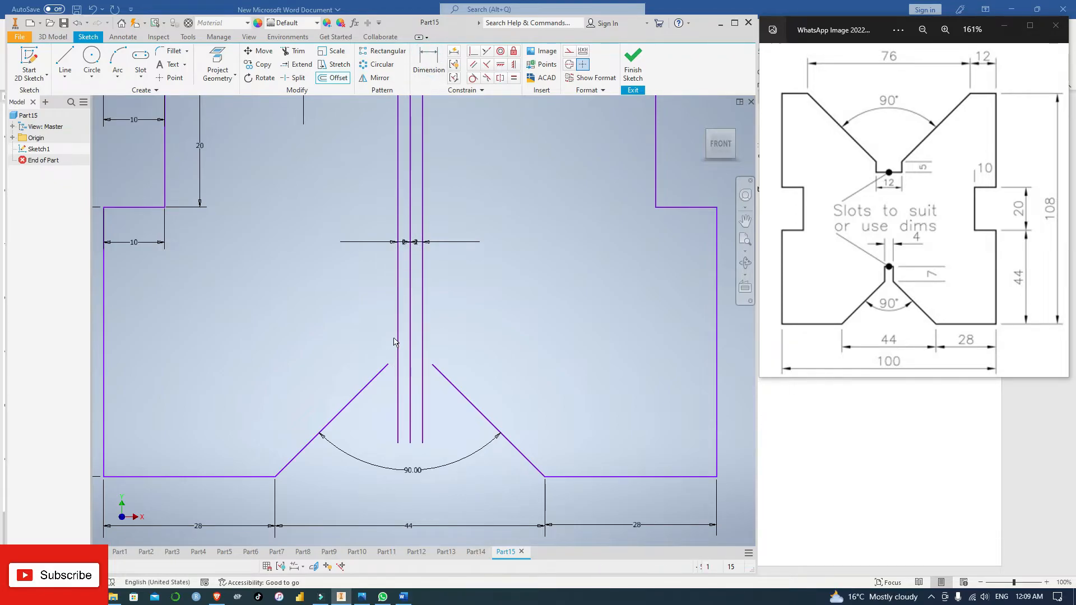
key(Escape)
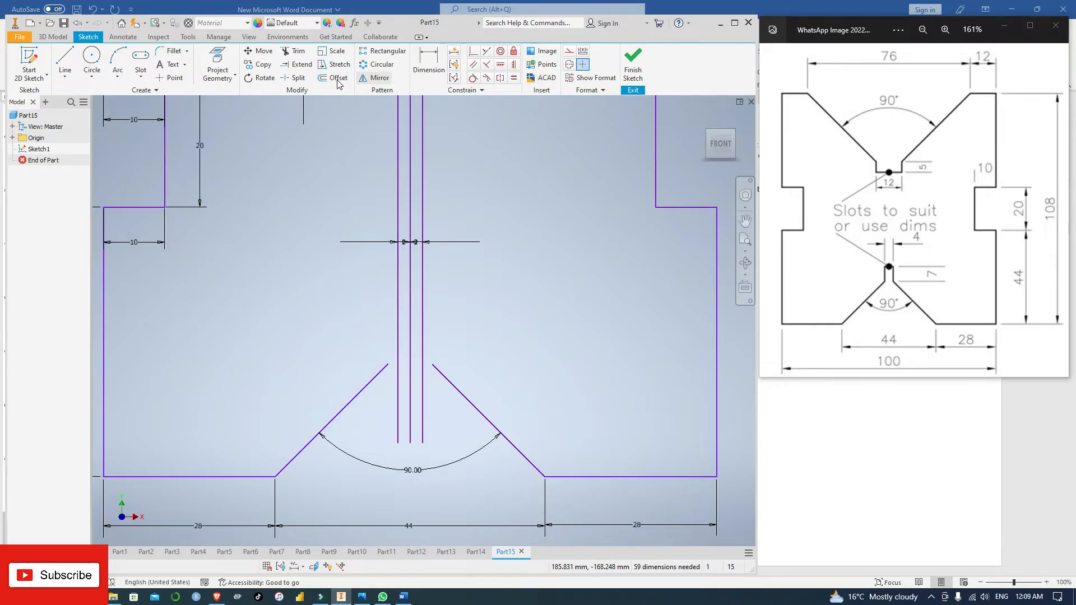
Step: Extend both sloped edges of the lower V to meet the adjacent offset lines
click(297, 65)
click(371, 381)
click(456, 387)
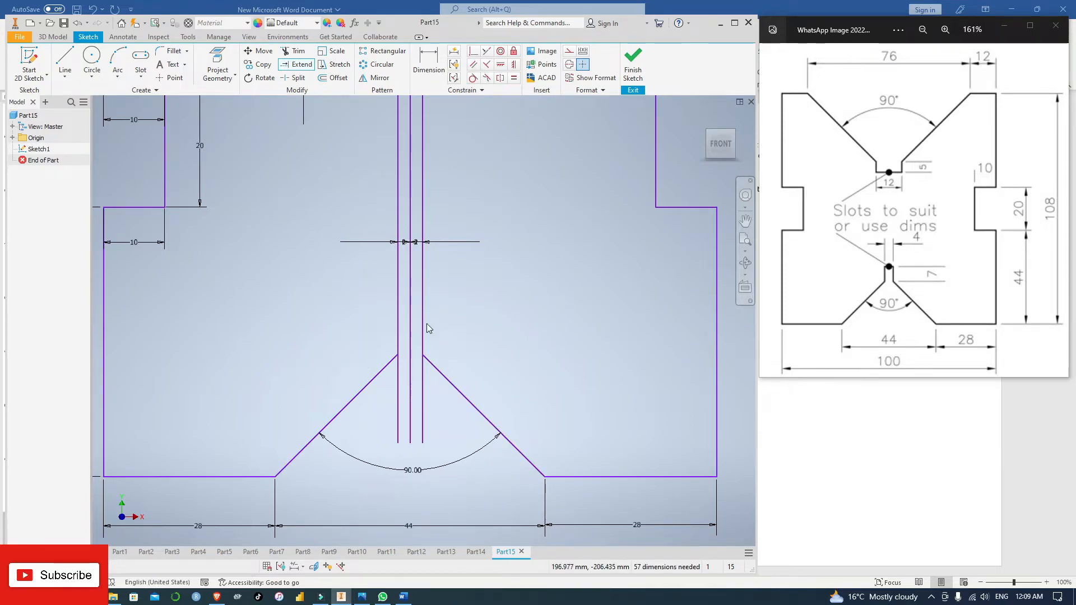
key(Escape)
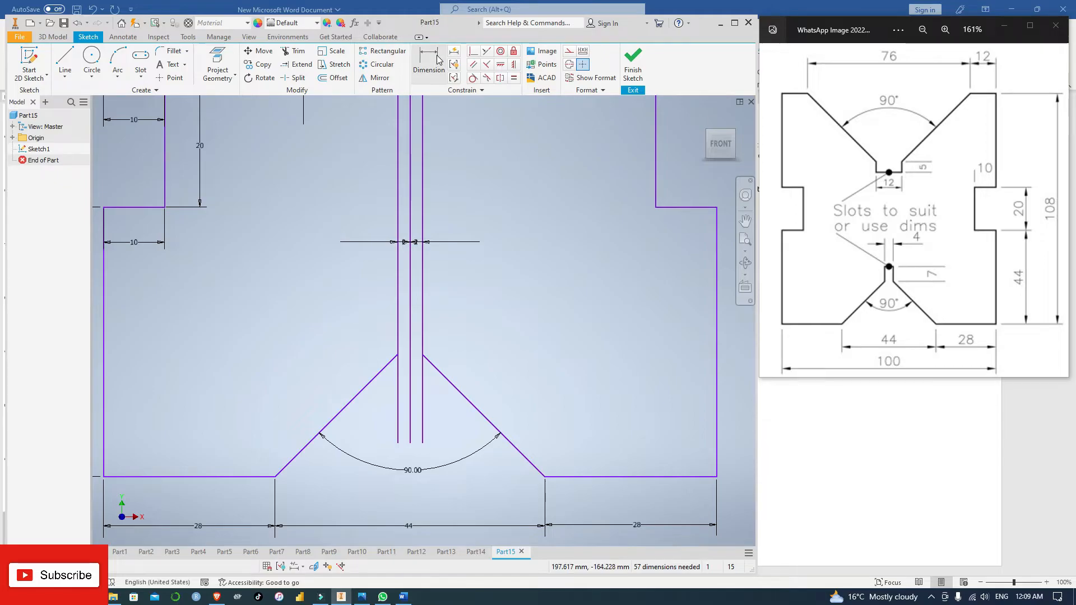
Step: Trim the parts of both offset lines that hang below their corners with the lower V
click(295, 51)
click(397, 389)
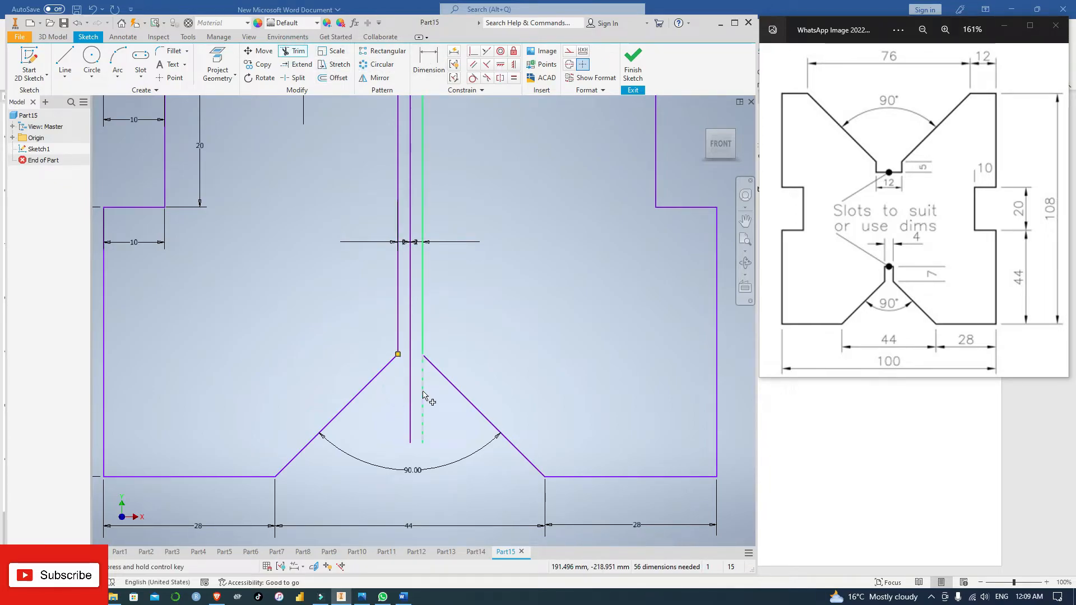
click(422, 394)
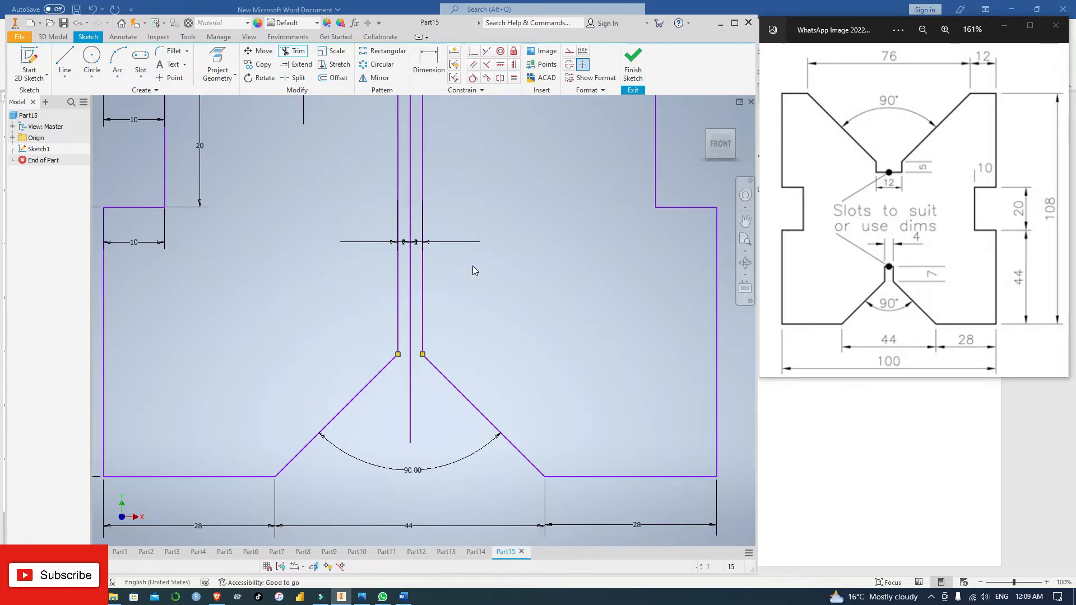
key(Escape)
Step: Dimension both vertical slot lines above the lower V and set each length to 7 mm
scroll(472, 266, down, 3)
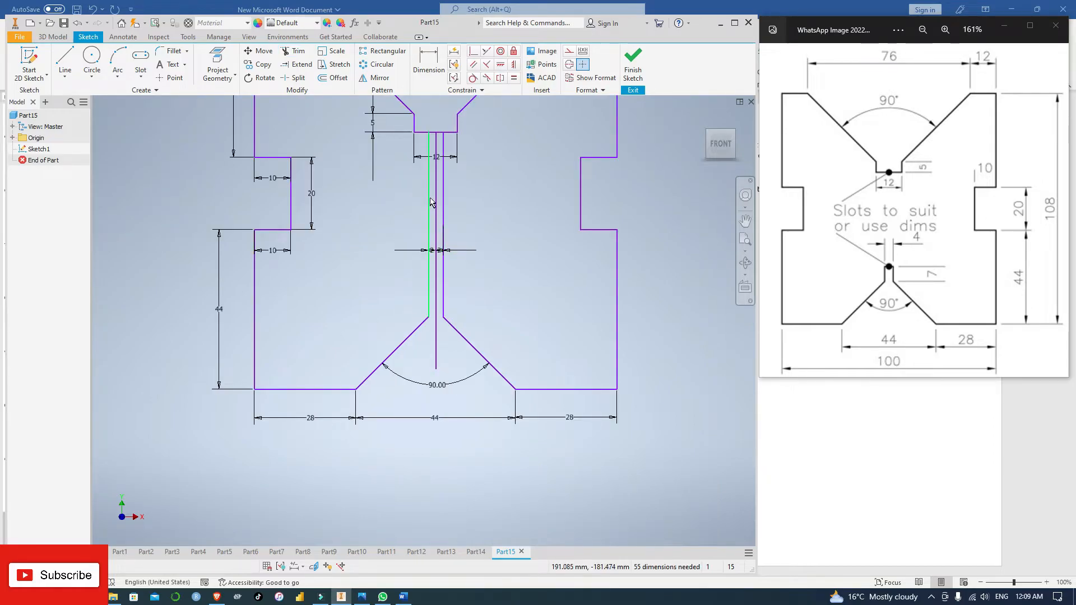
click(429, 59)
click(429, 201)
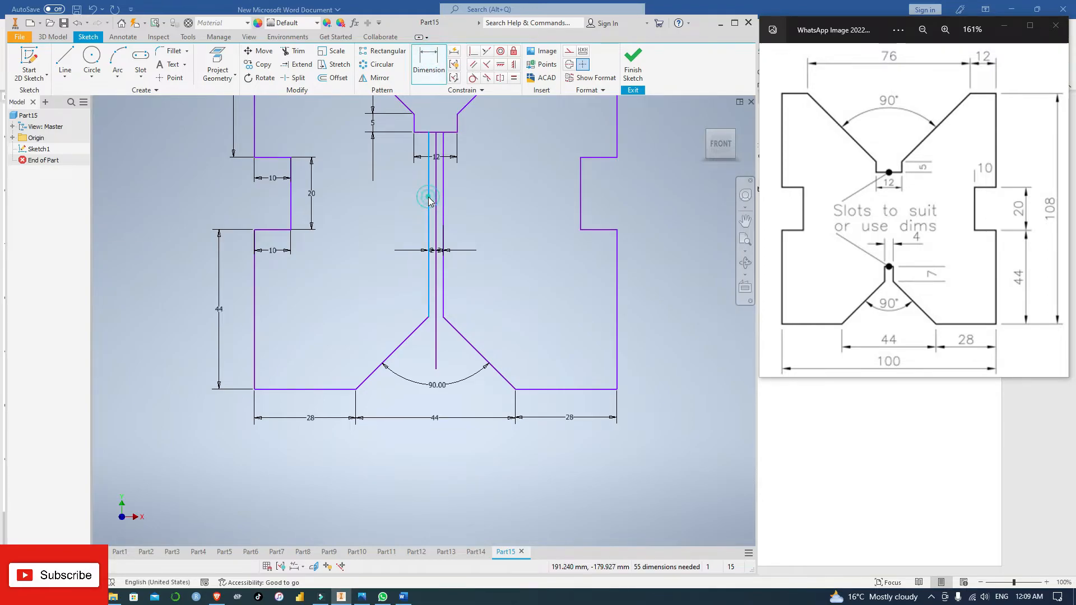
click(396, 288)
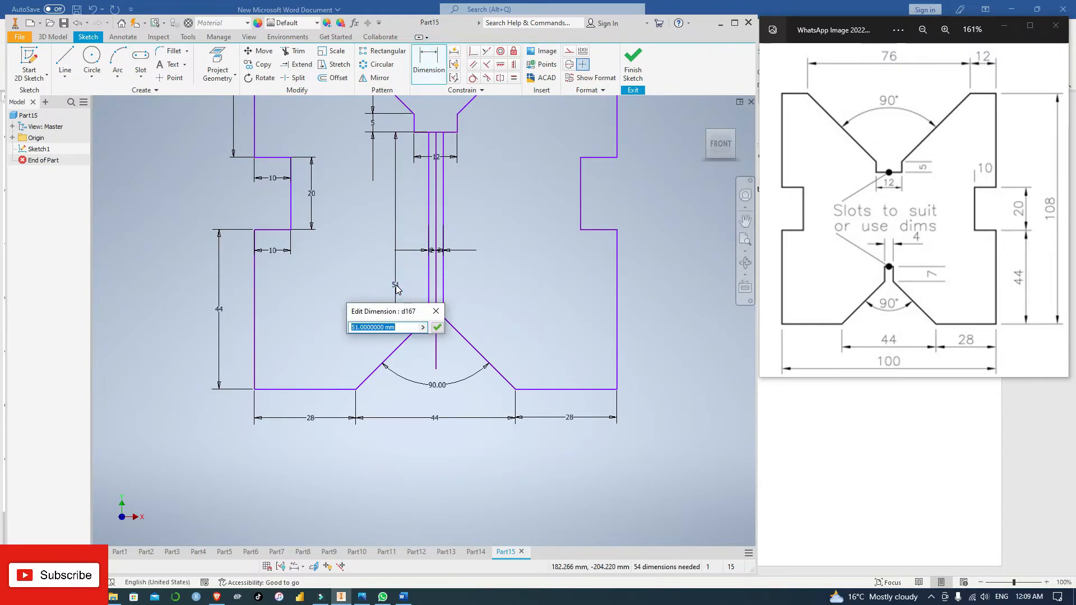
text(7)
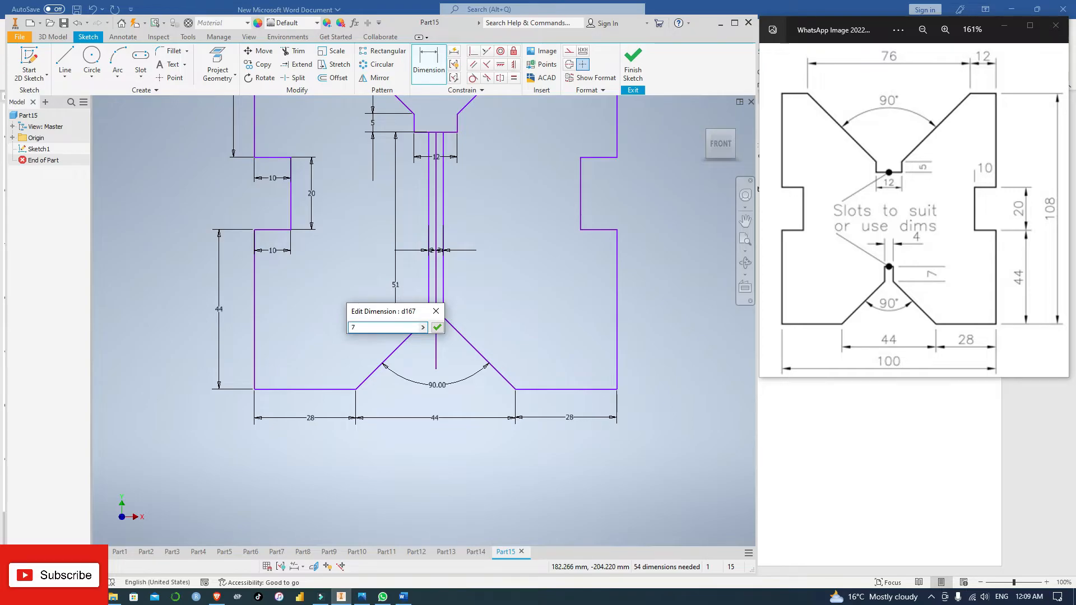
key(Return)
click(443, 277)
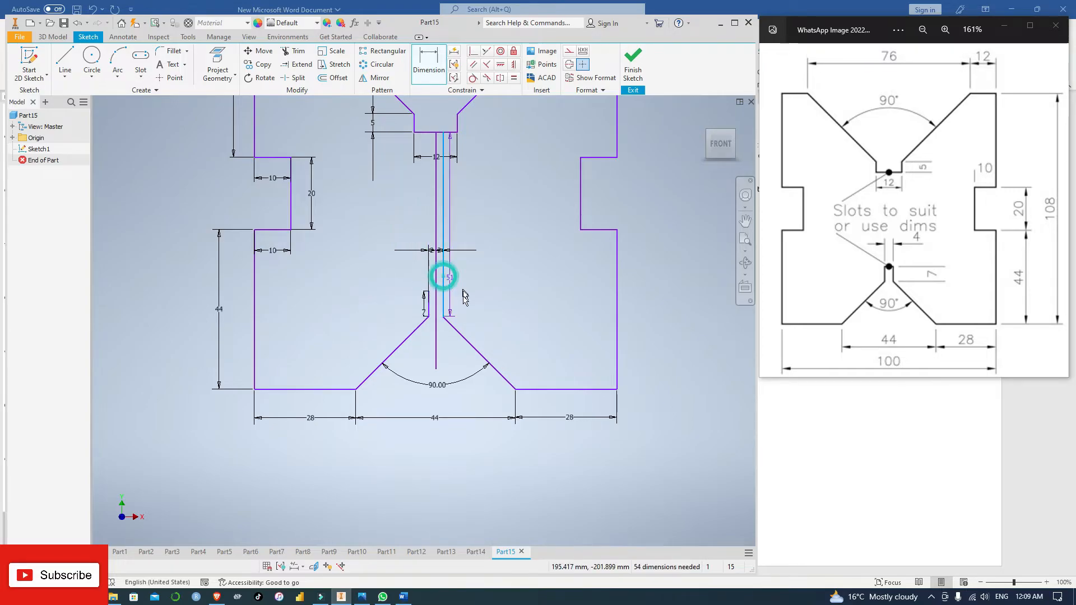
click(486, 294)
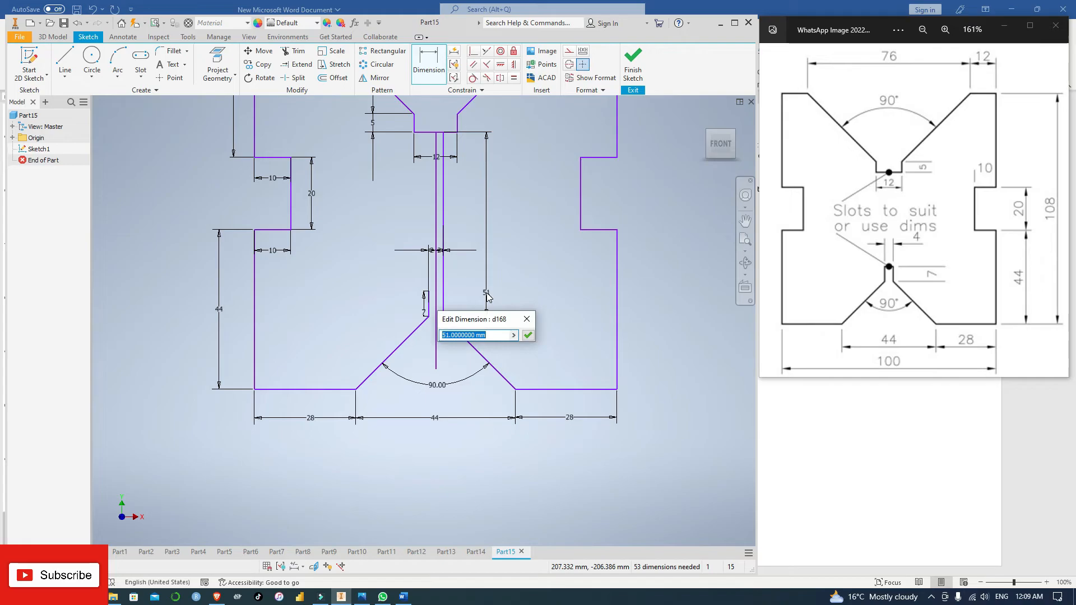
text(7)
key(Return)
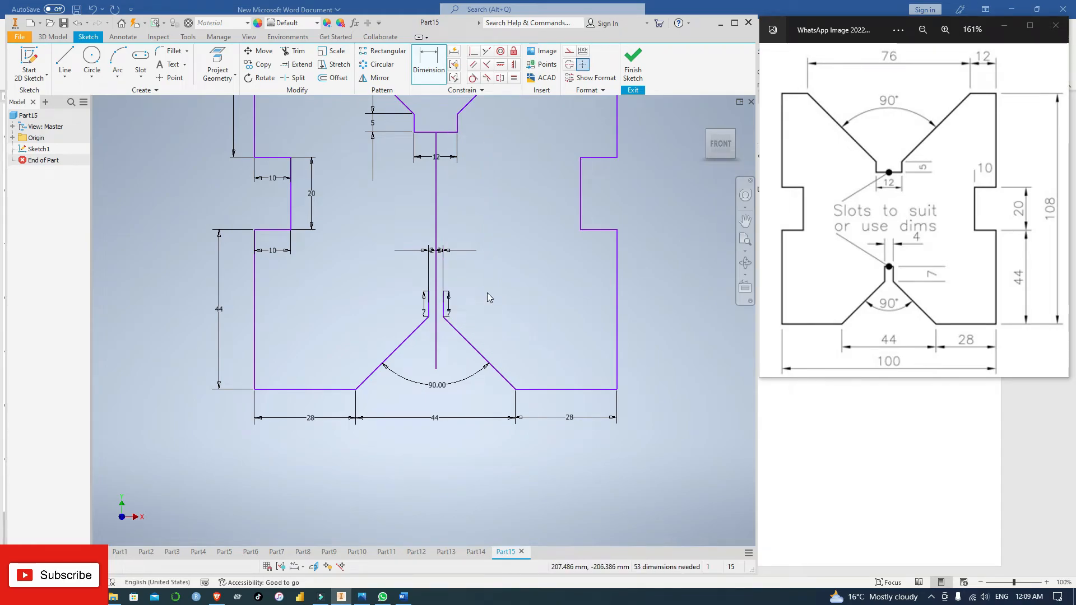
Step: Delete the vertical centre line running between the two slot lines
scroll(482, 292, up, 5)
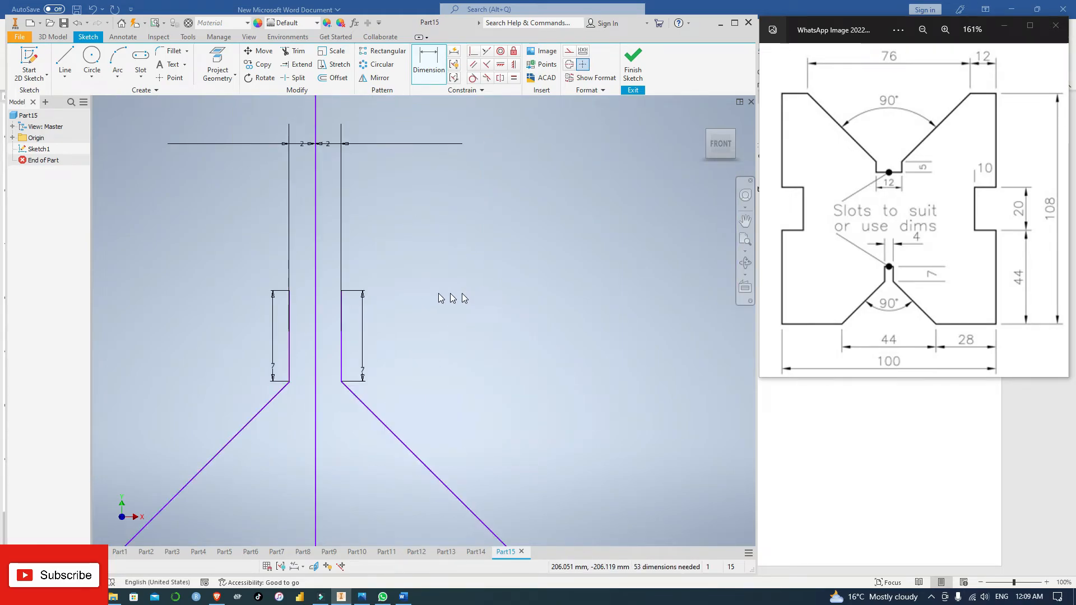
key(Escape)
click(317, 291)
key(Delete)
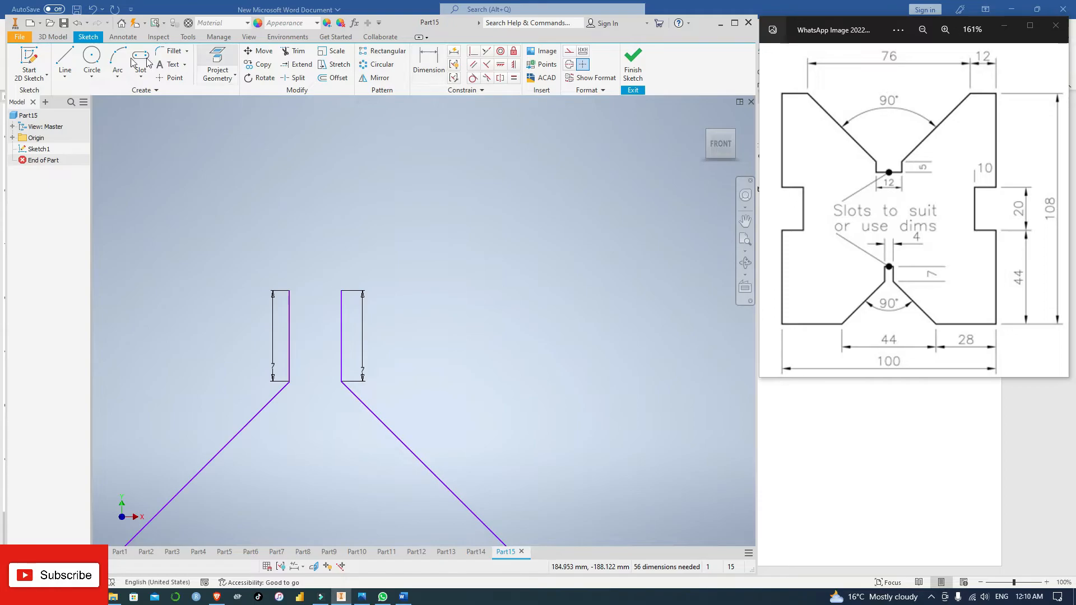
Step: Close the narrow slot with a horizontal line joining the upper ends of its two vertical sides
click(65, 60)
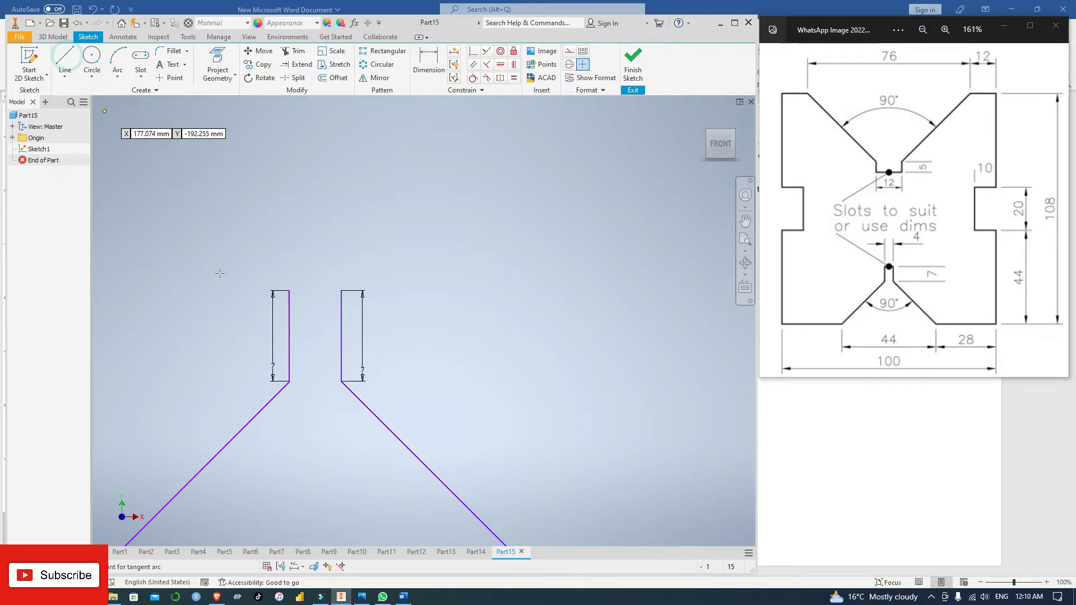
click(289, 291)
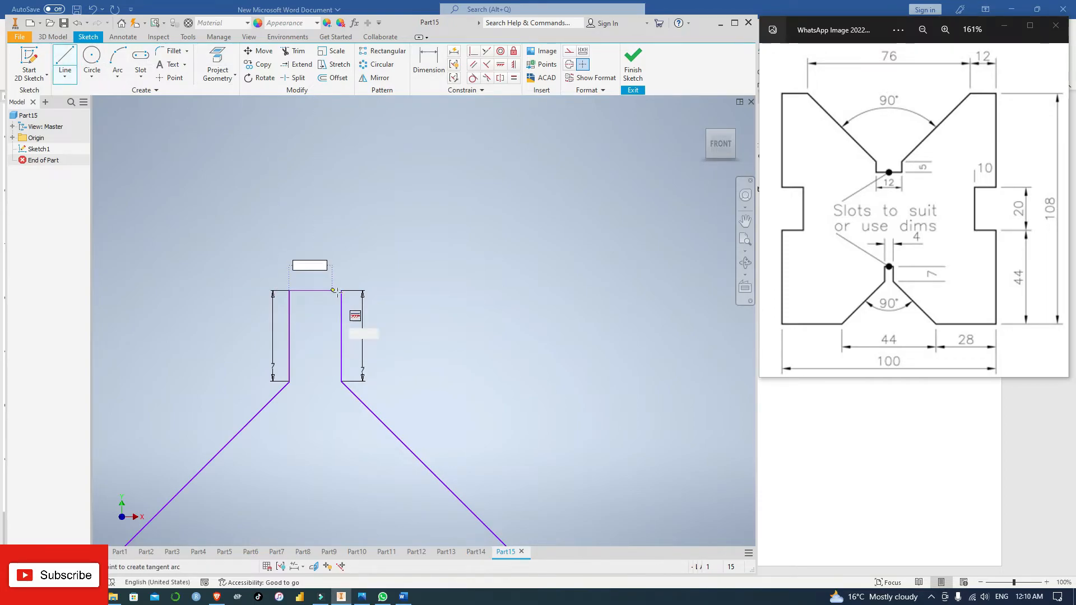
click(341, 291)
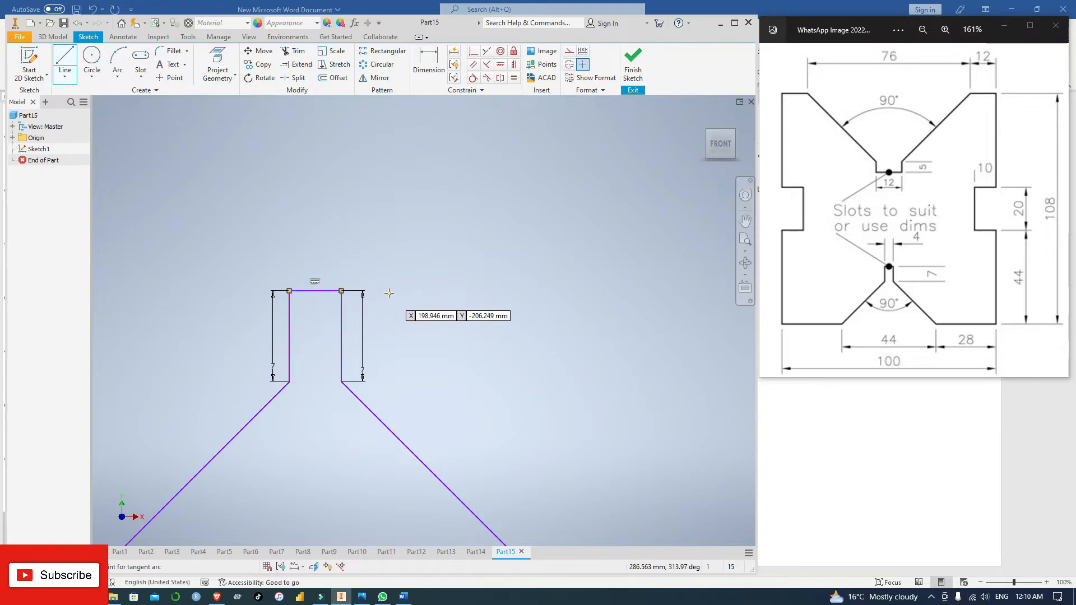
key(Escape)
Step: Dimension the width of the narrow slot on its horizontal closing line
click(434, 63)
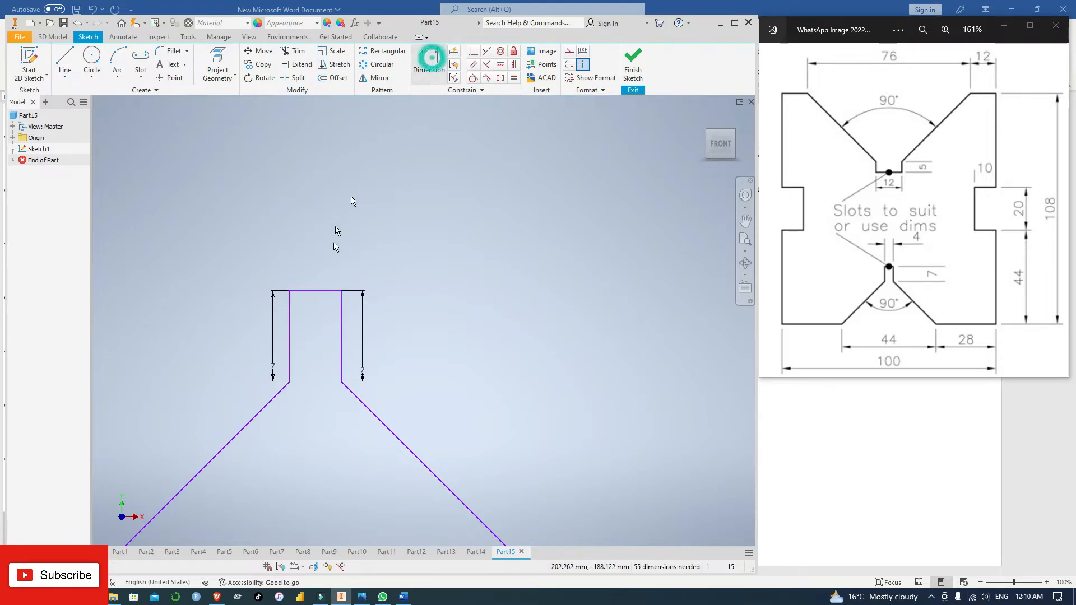
click(329, 292)
click(312, 264)
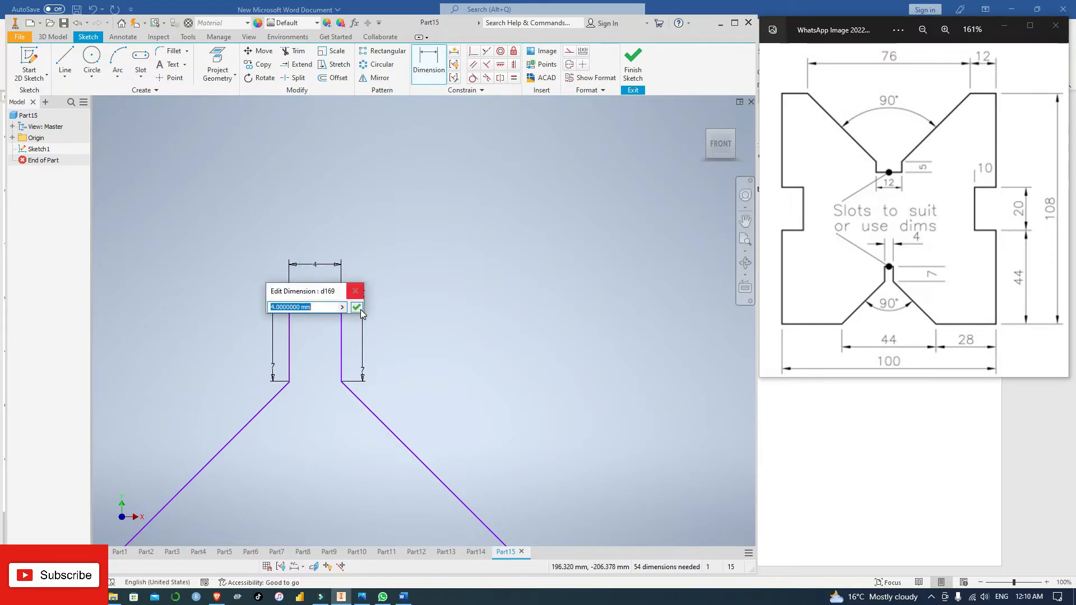
click(357, 307)
Step: Delete the redundant dimensions on the left half: upper 12, both 44 heights, notch 20, lower 10, bottom 28 and the left slot side's 7
scroll(428, 294, up, 5)
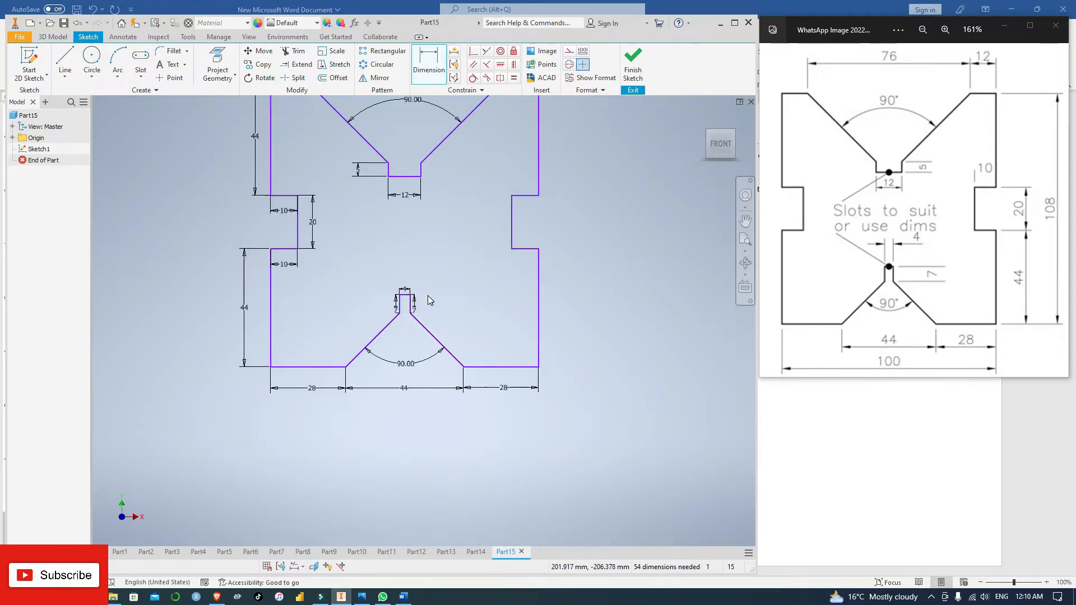
middle_drag(562, 258, 562, 319)
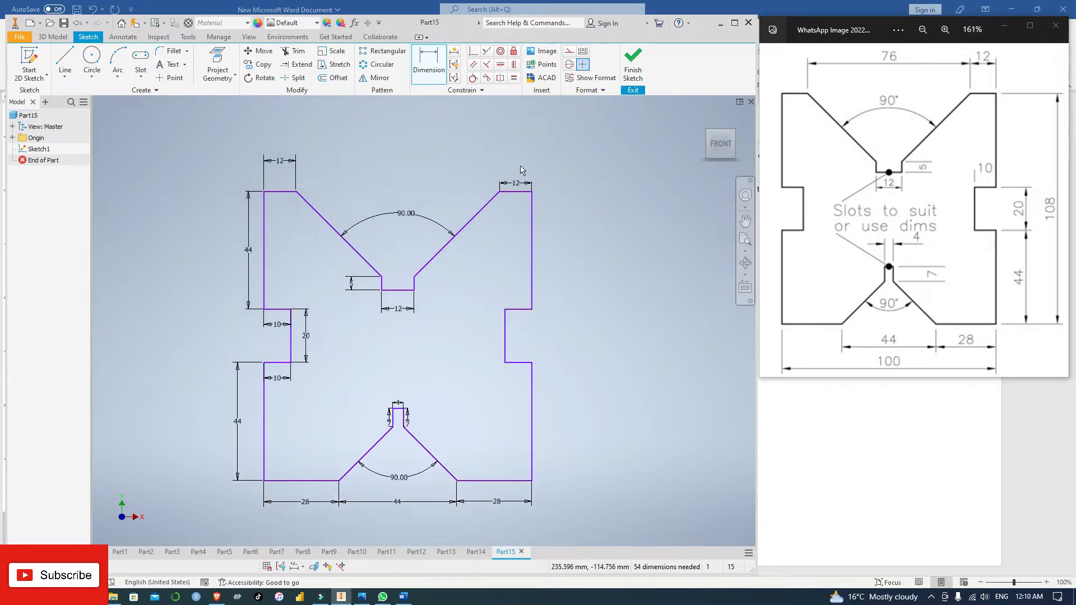
click(284, 166)
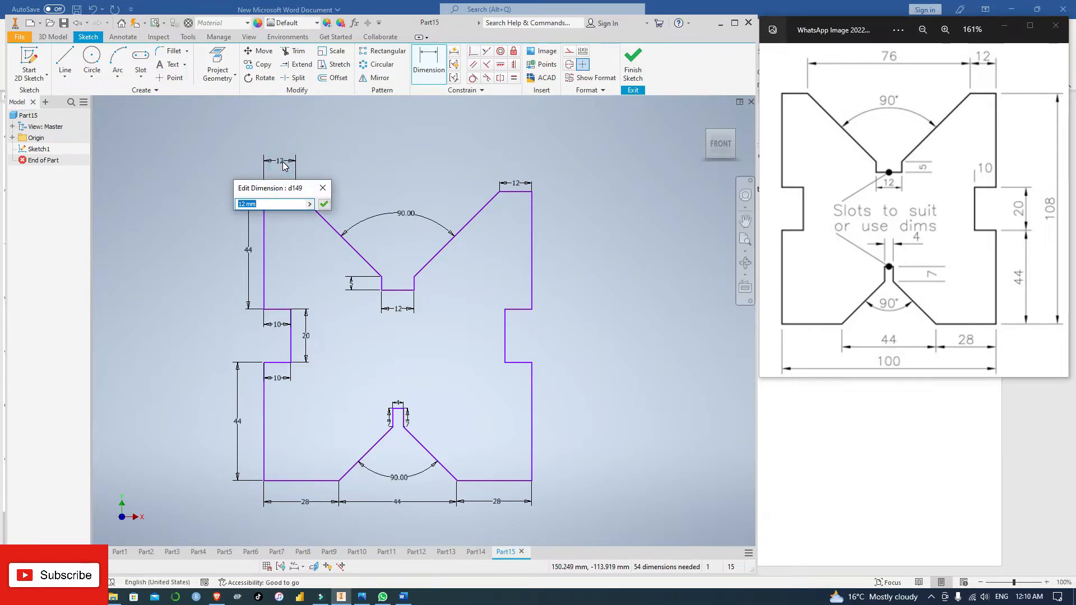
key(Return)
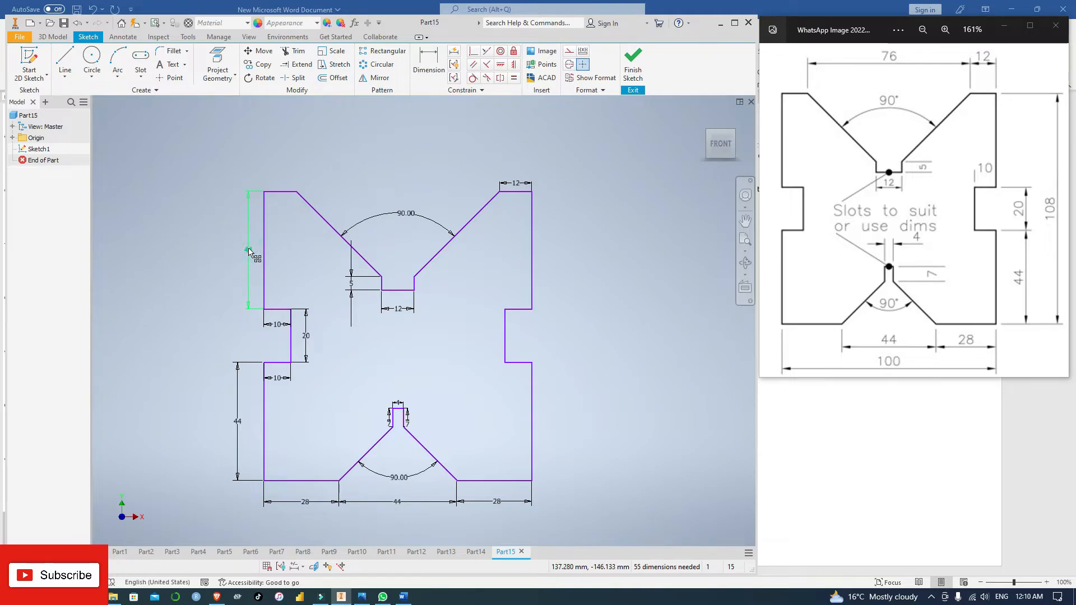
click(306, 335)
key(Delete)
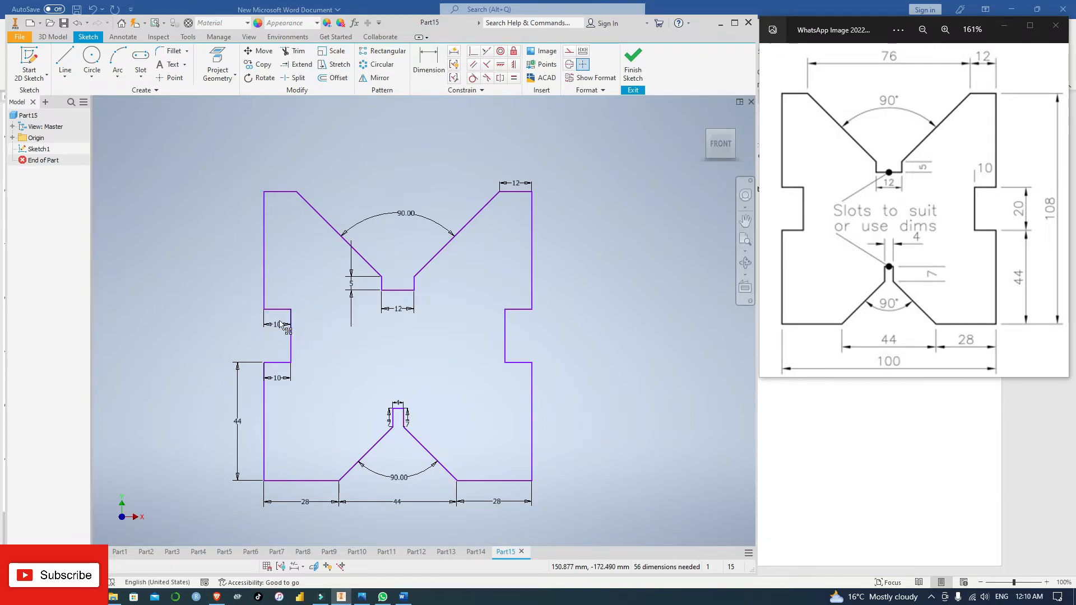
click(263, 388)
key(Delete)
click(238, 392)
key(Delete)
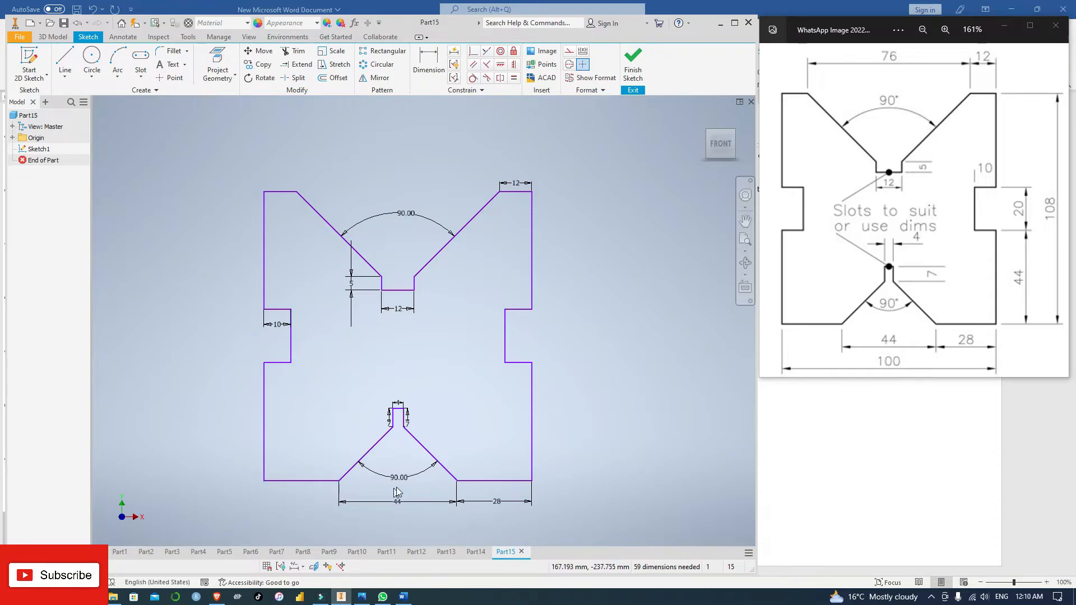
click(390, 421)
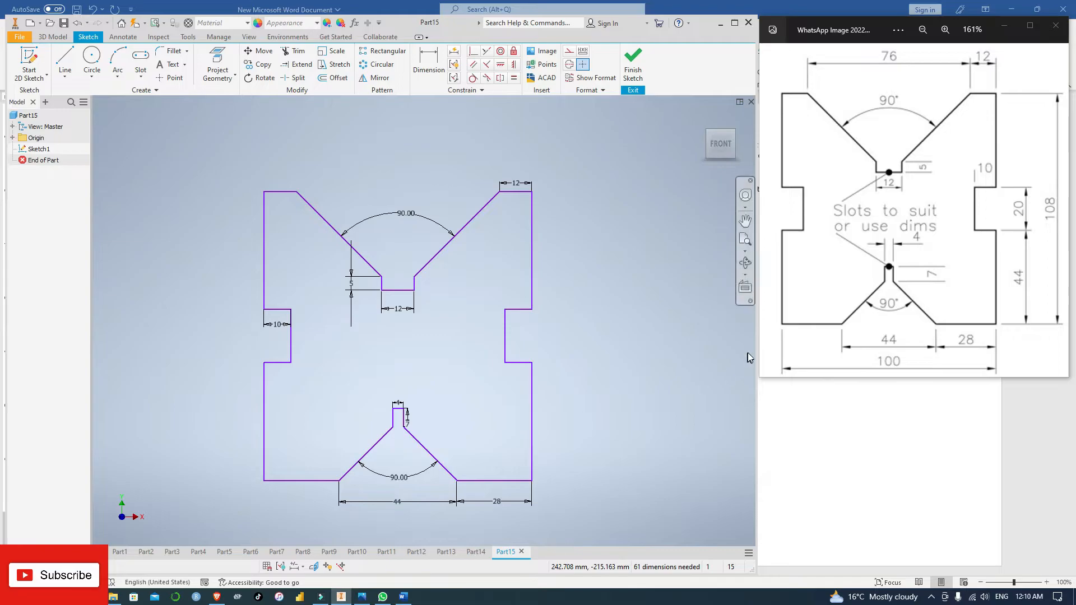
Step: Dimension the overall width of the profile between its two outer bottom corners, placed below the existing bottom dimensions
click(429, 62)
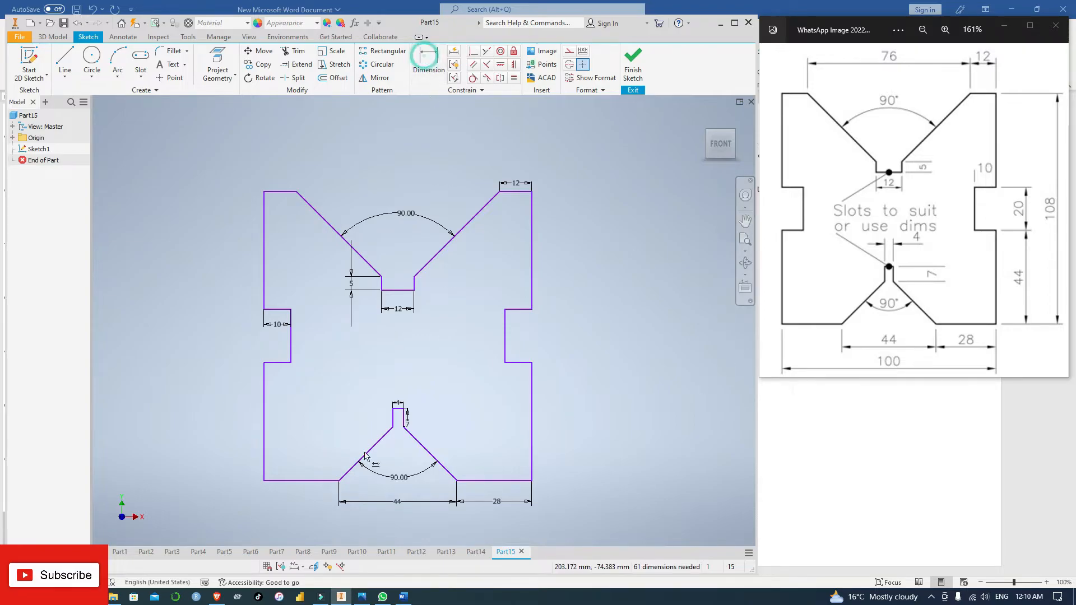
click(531, 480)
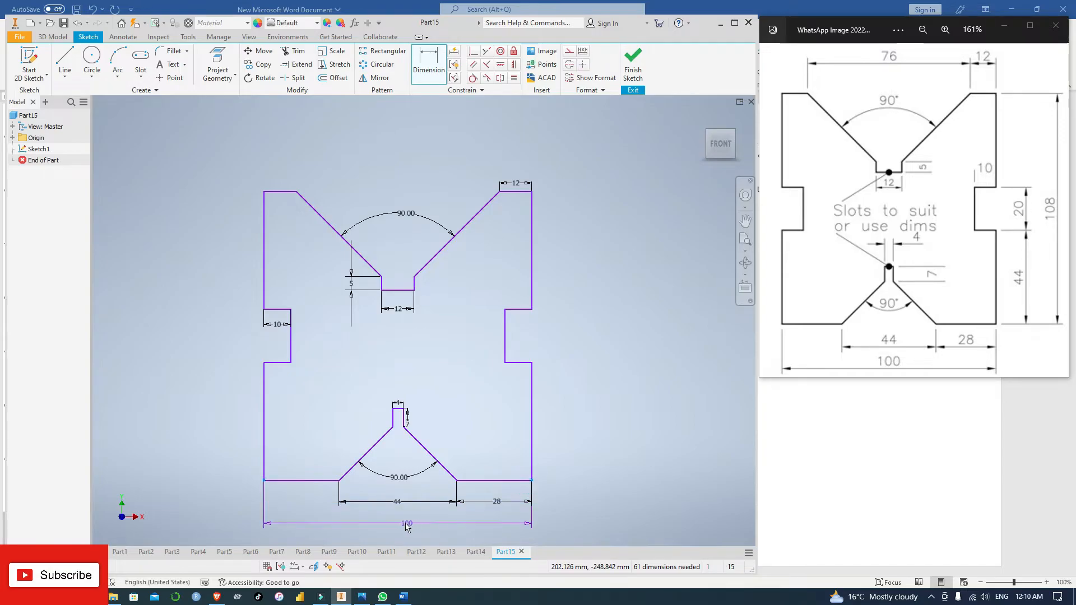
click(397, 521)
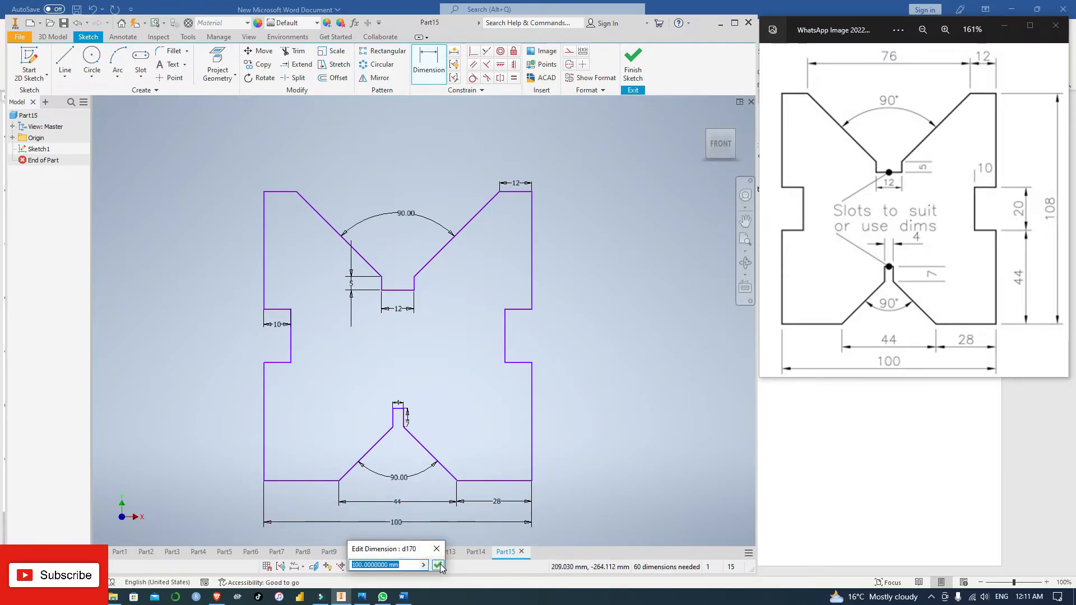
key(Return)
Step: Dimension the right outer edge below the side notch and the height of the right notch opening
click(532, 458)
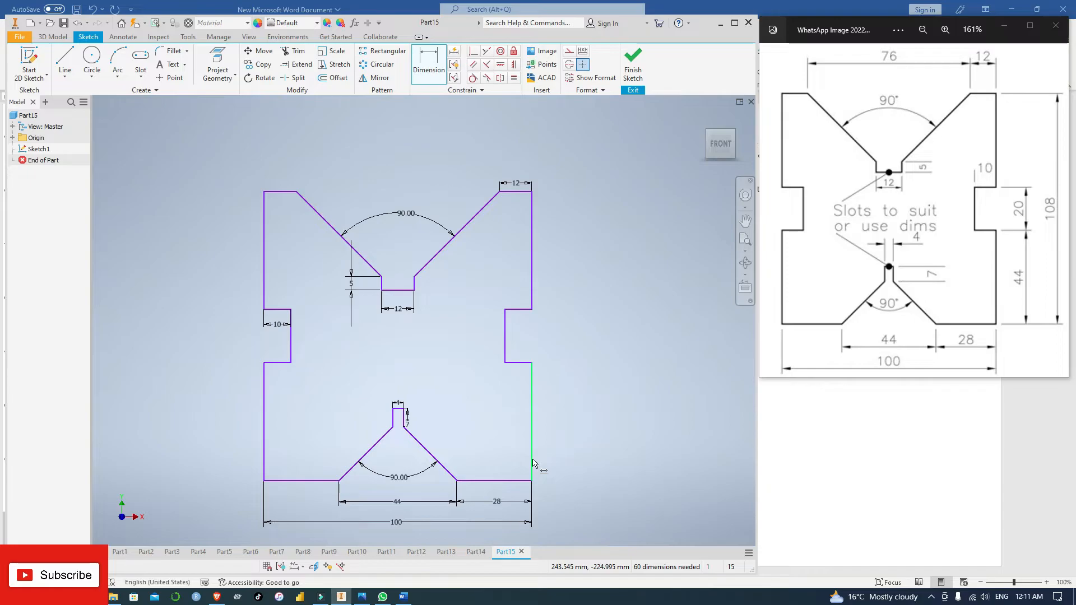
click(554, 417)
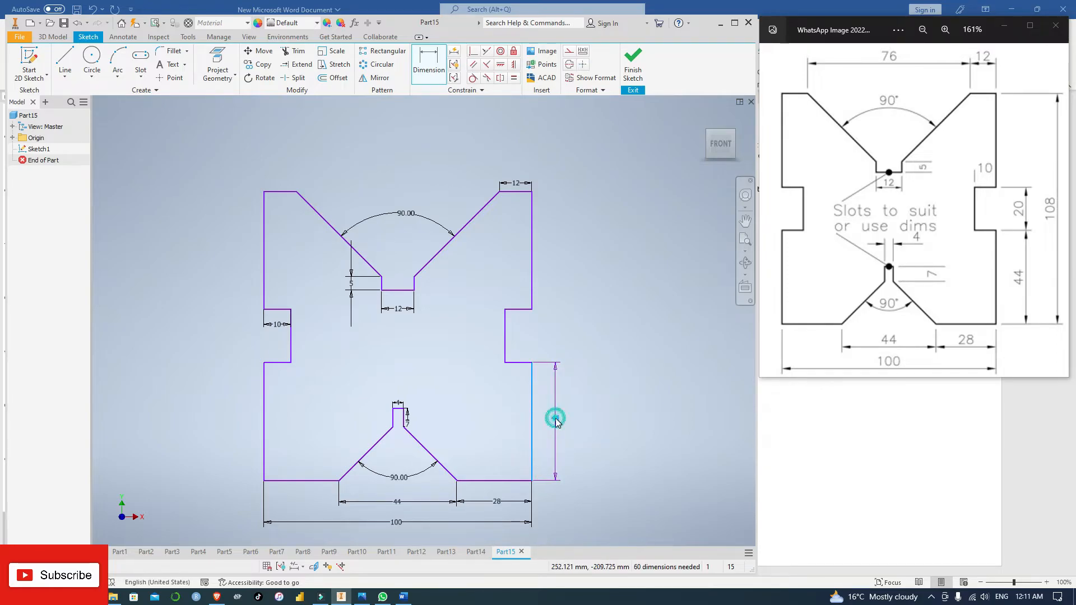
click(596, 460)
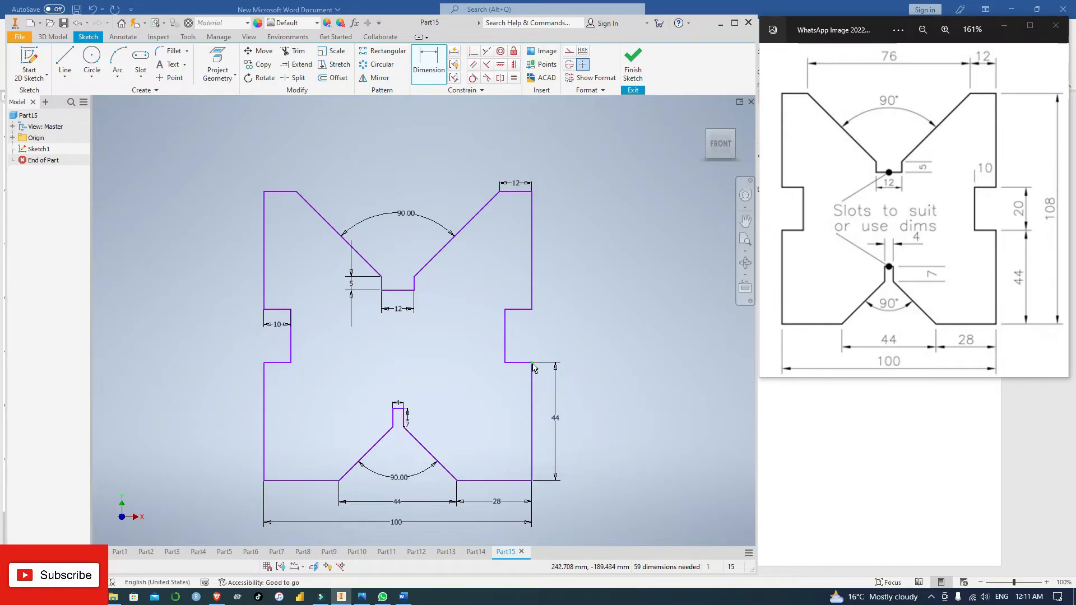
click(531, 360)
click(532, 309)
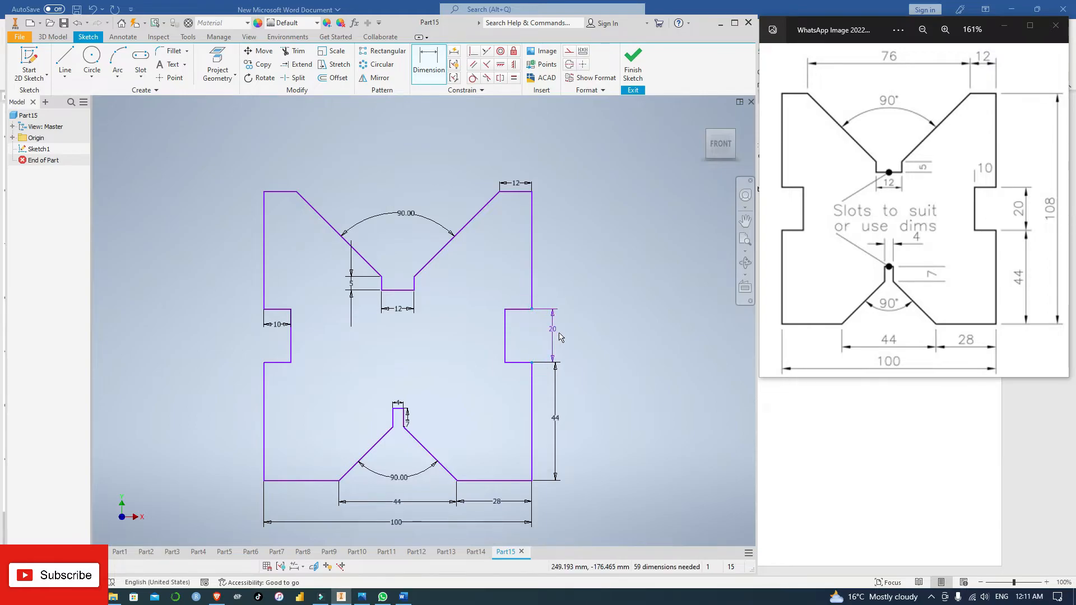
click(556, 340)
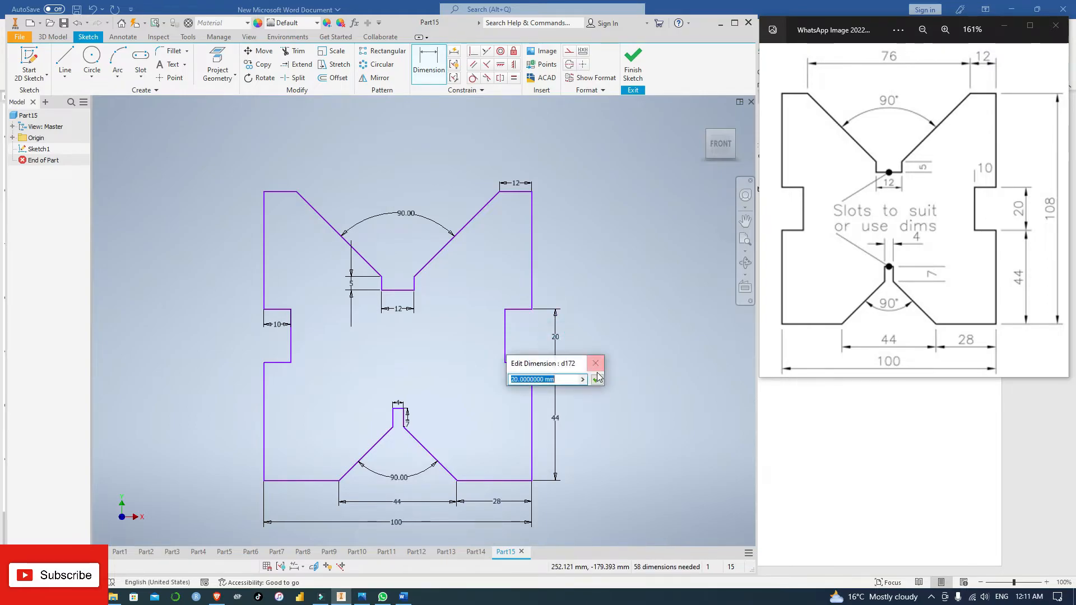
click(596, 374)
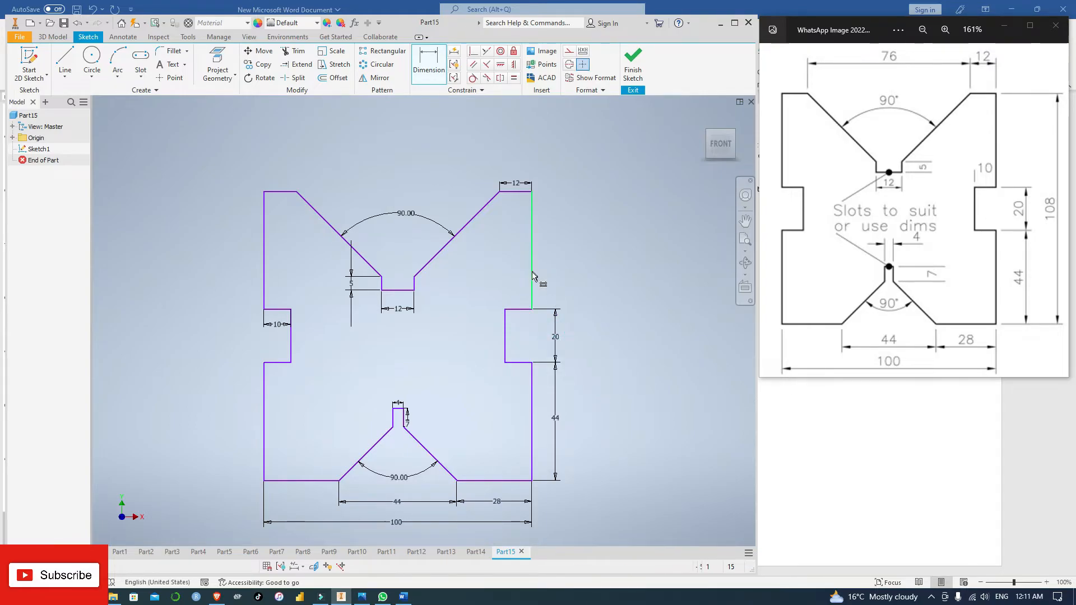
Step: Dimension the overall height of the profile between its bottom-right and top-right corners
click(532, 481)
click(531, 192)
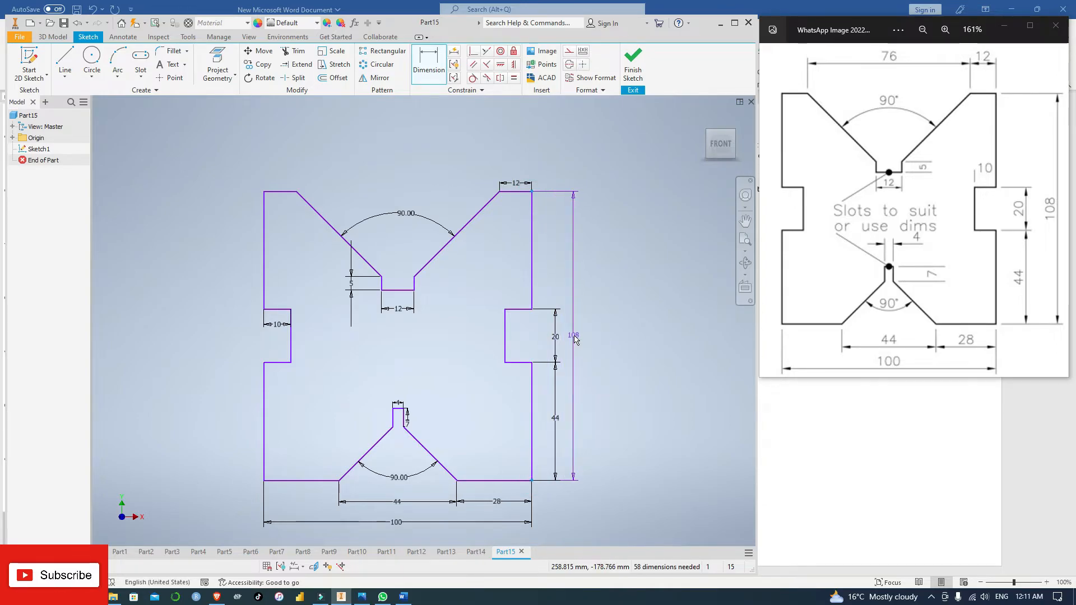
click(574, 336)
click(617, 379)
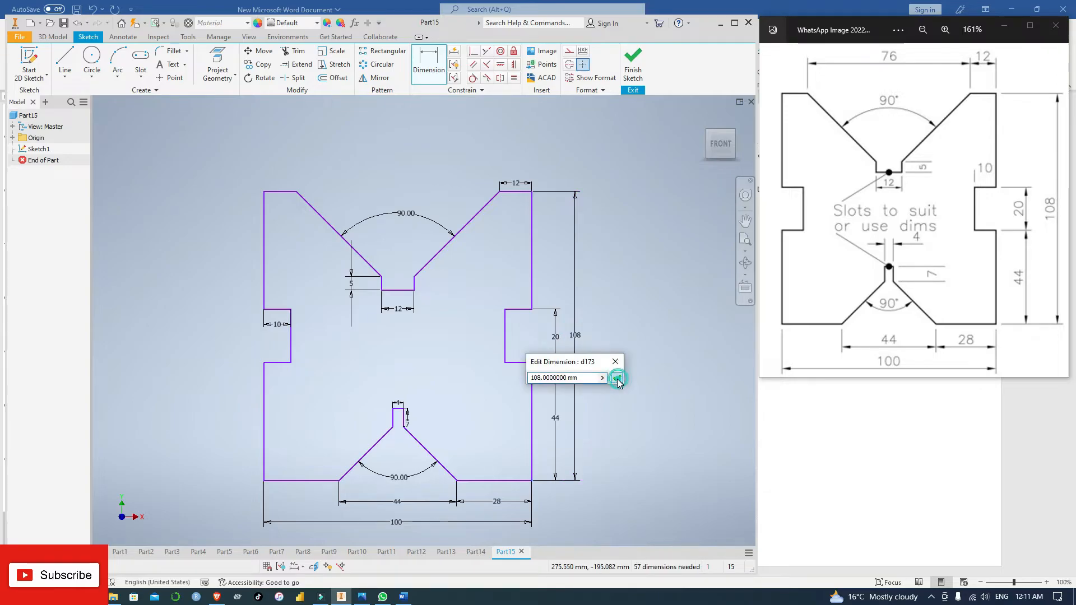
Step: Dimension the opening width of the upper V between its two top corners, in line with the adjacent edge dimension
click(499, 193)
click(297, 191)
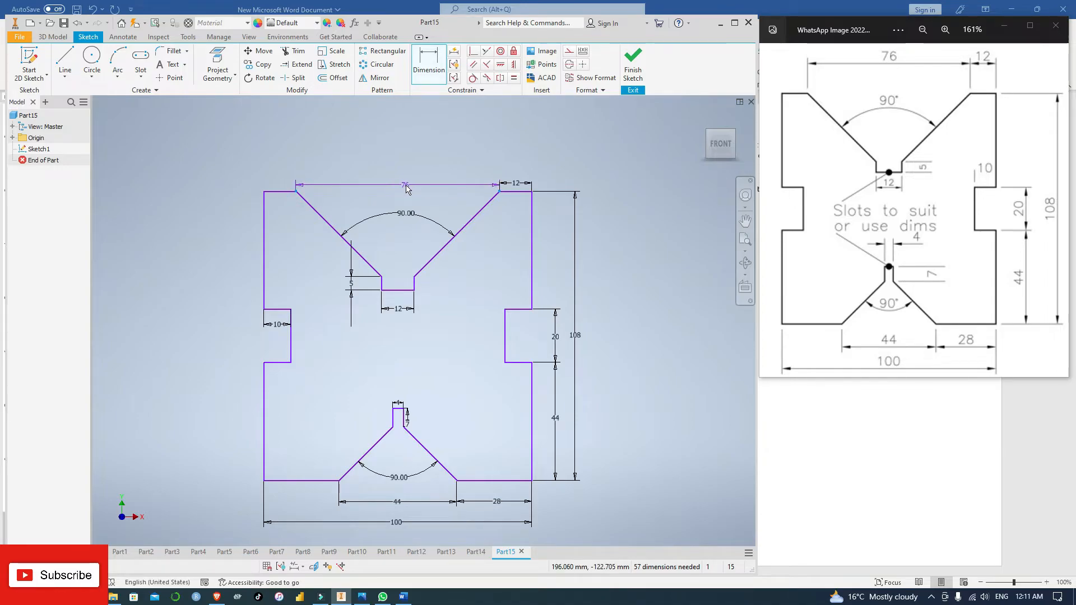
click(406, 188)
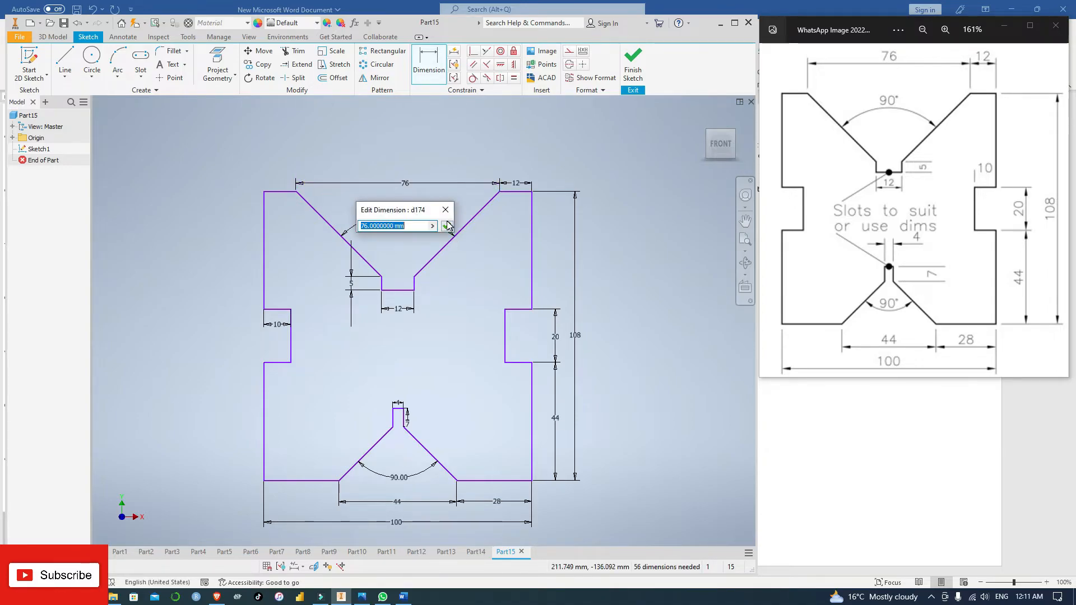
key(Return)
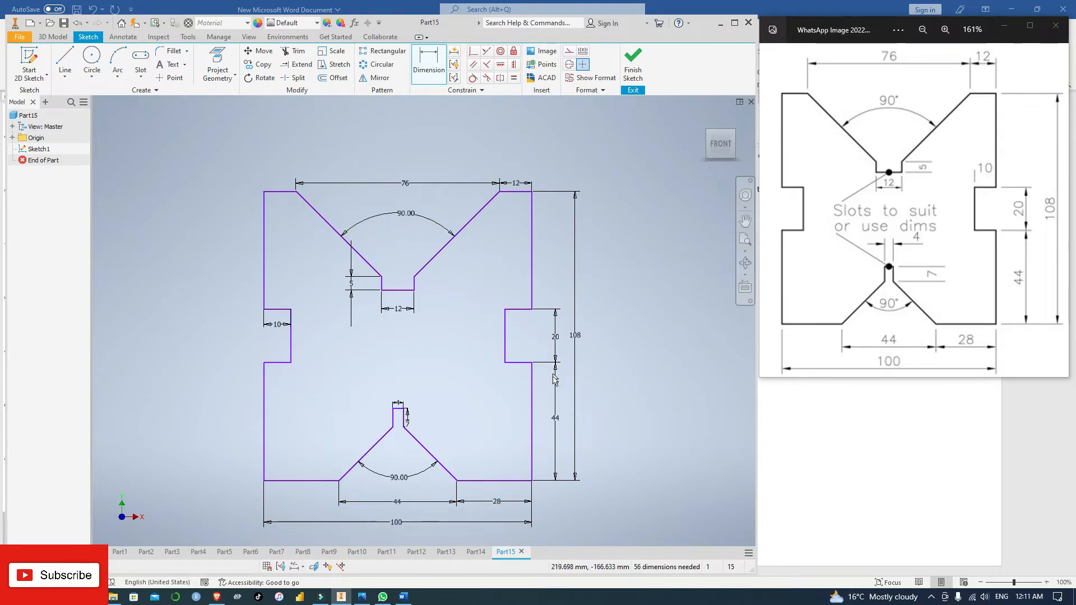
Step: Dimension the depth of the right side notch along its upper edge, placing the dimension above the notch
click(517, 311)
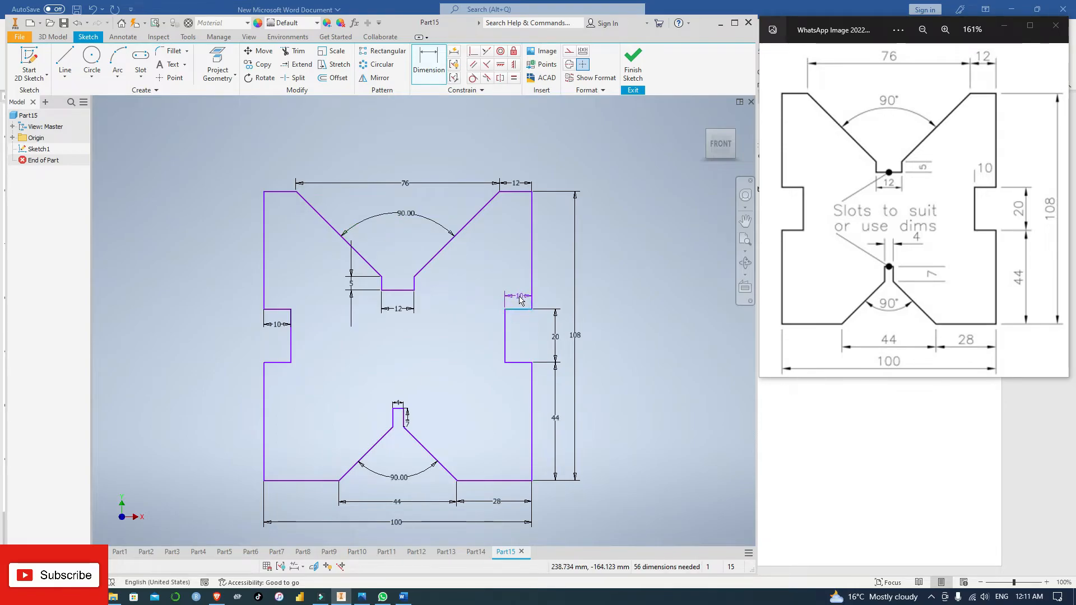
click(517, 295)
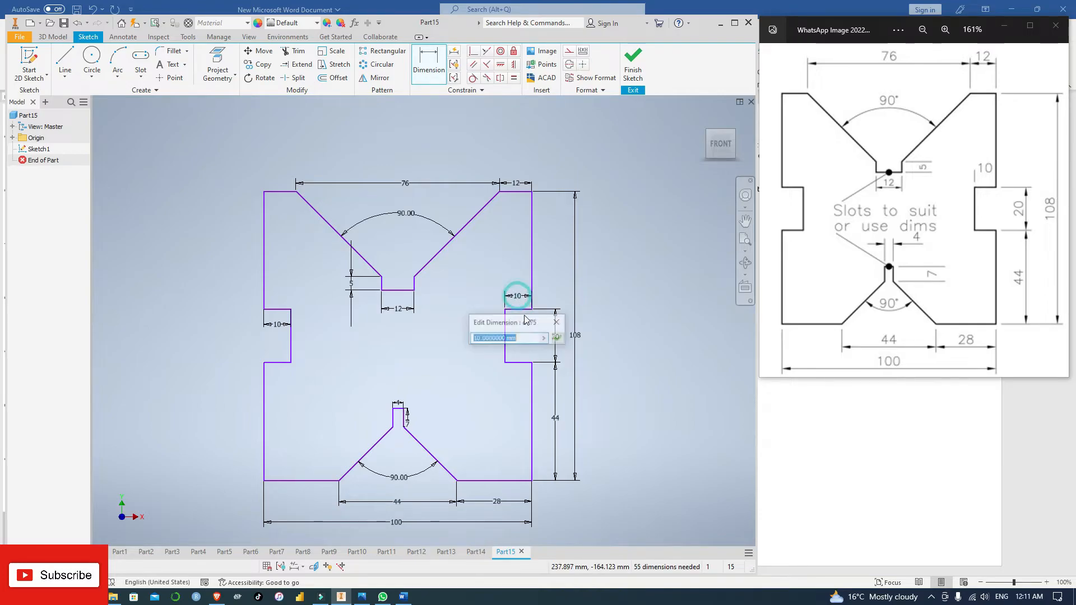
click(556, 336)
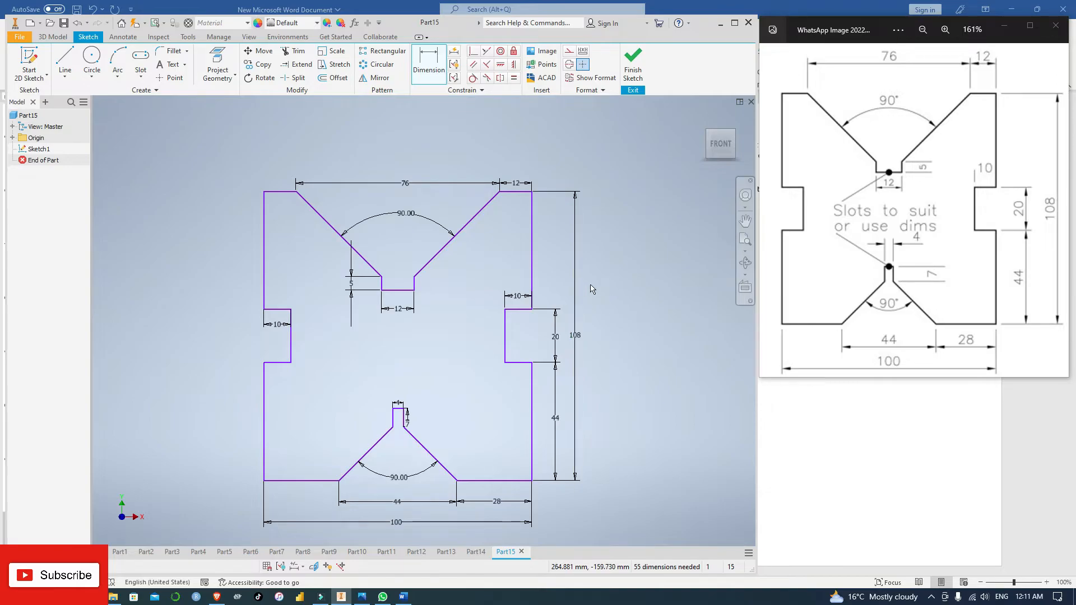
scroll(617, 286, up, 1)
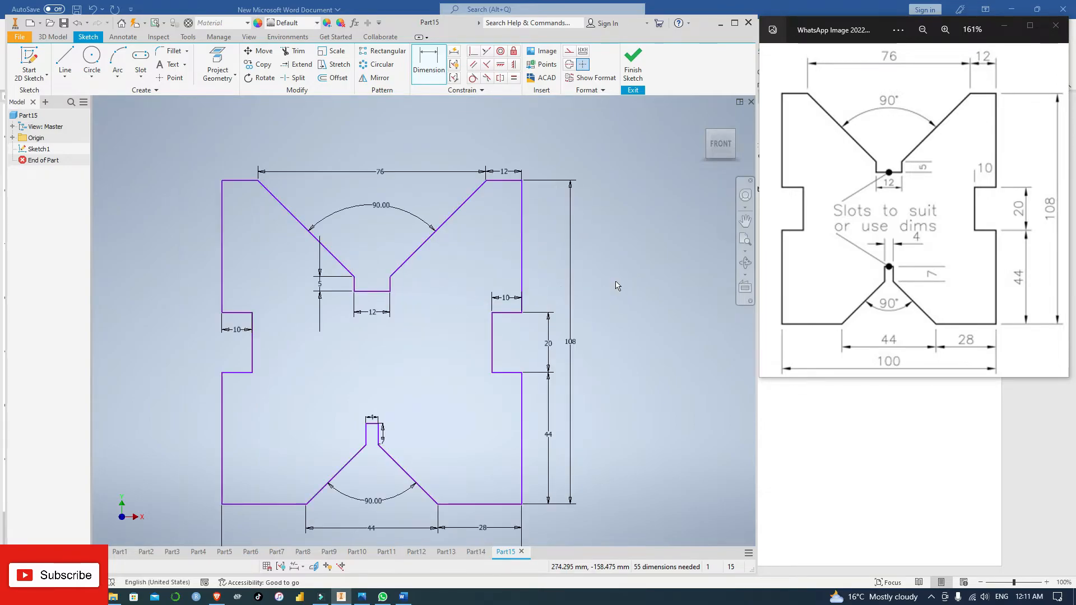
Step: Extrude the whole V-block profile 500 mm in the default direction
click(49, 37)
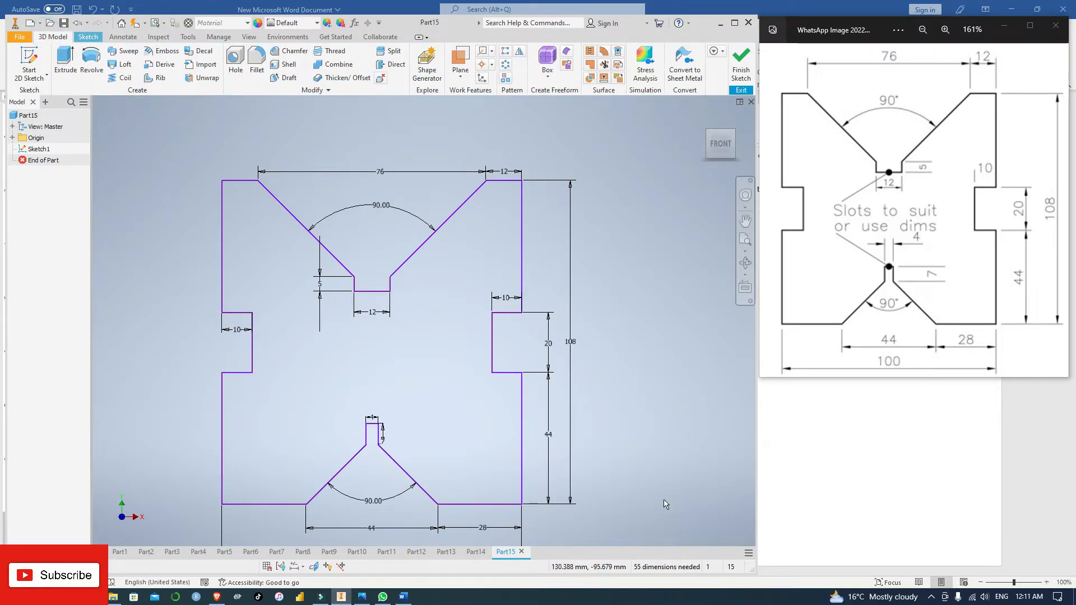
click(64, 56)
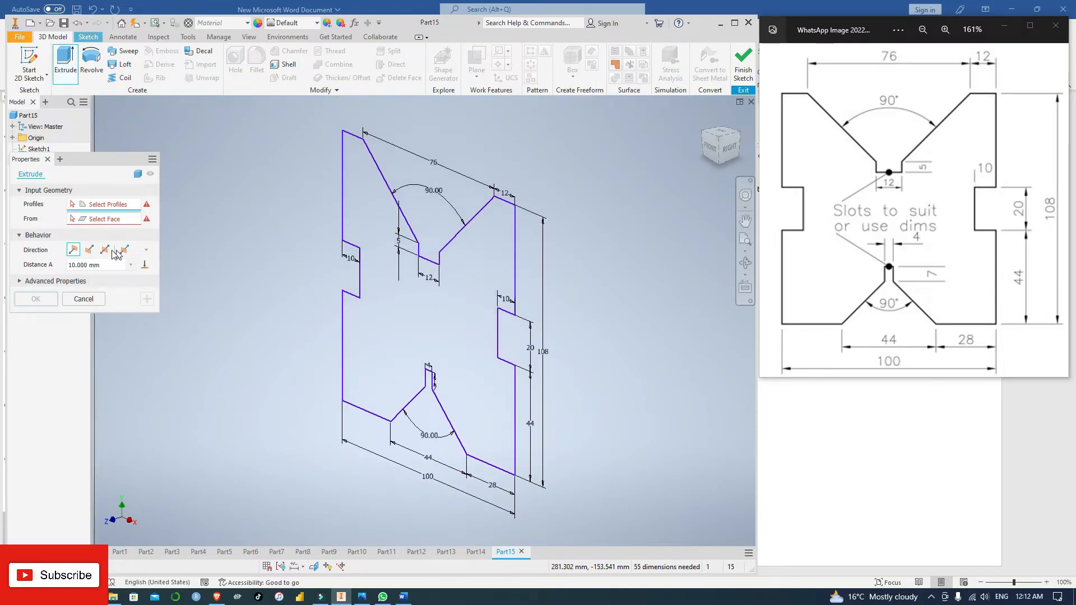
click(73, 265)
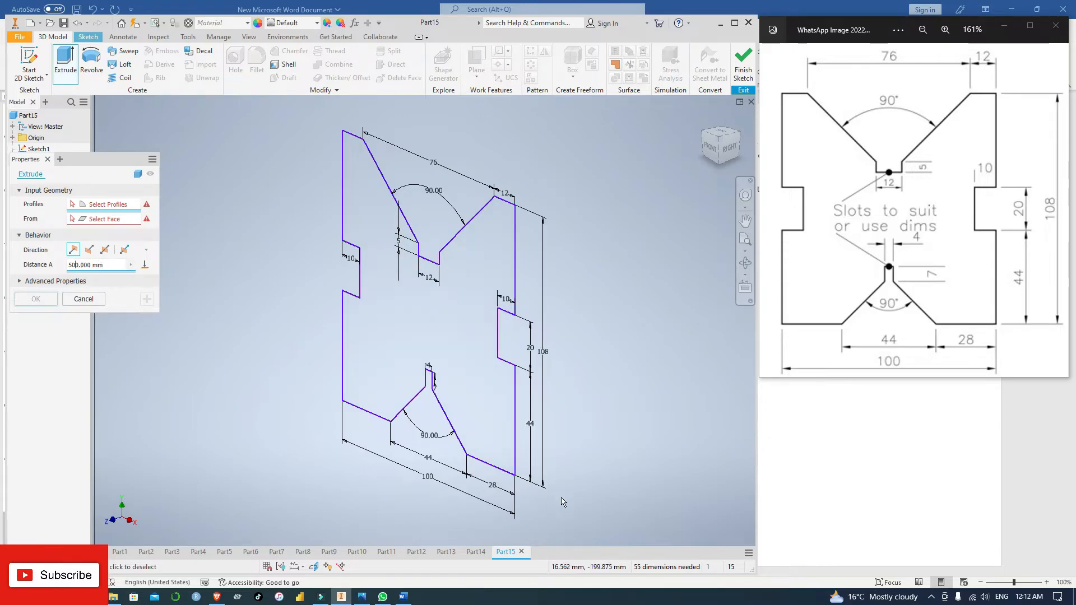
mouse_move(576, 515)
mouse_down()
mouse_move(541, 485)
mouse_move(318, 170)
mouse_move(301, 128)
mouse_up()
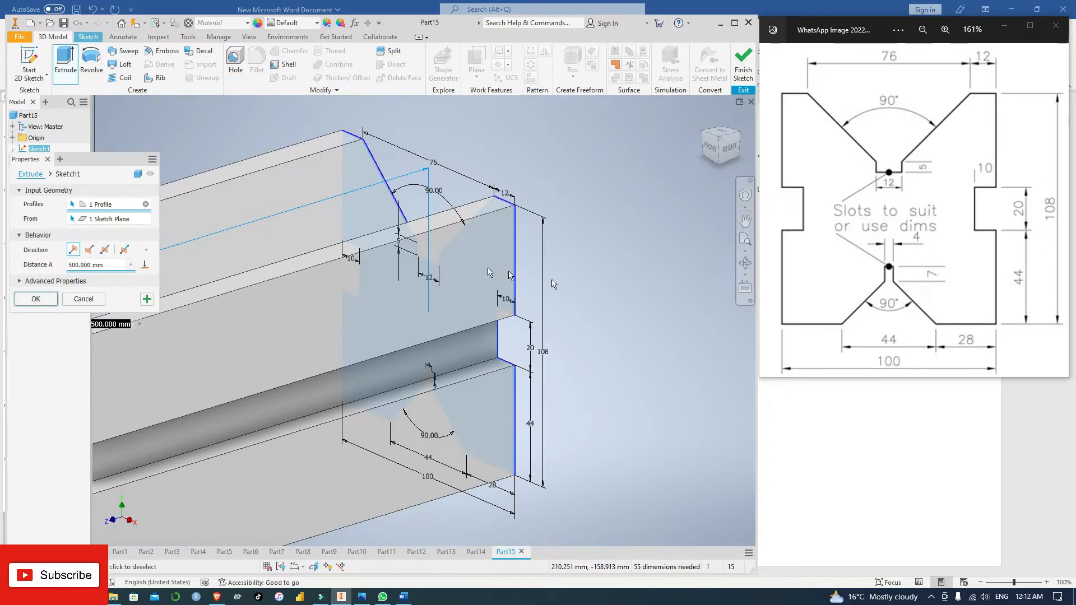
scroll(555, 290, down, 3)
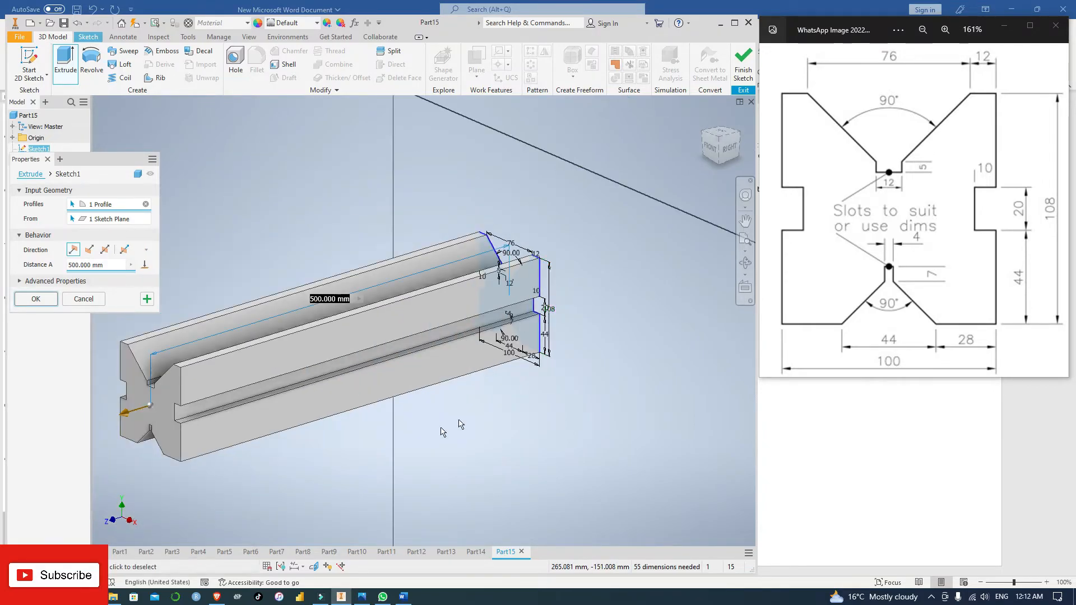
middle_drag(315, 450, 423, 431)
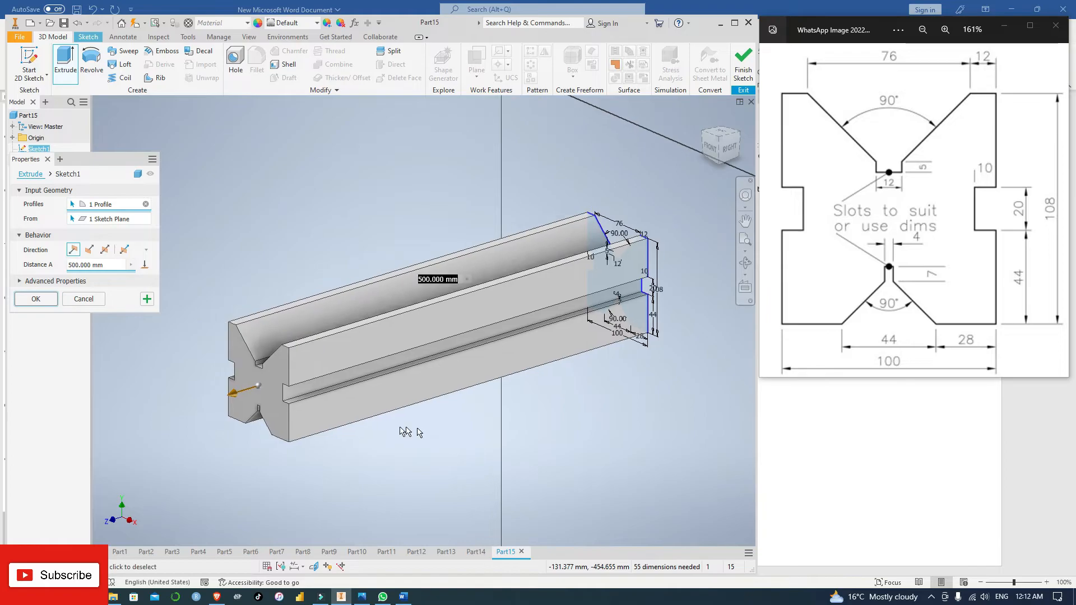
click(36, 299)
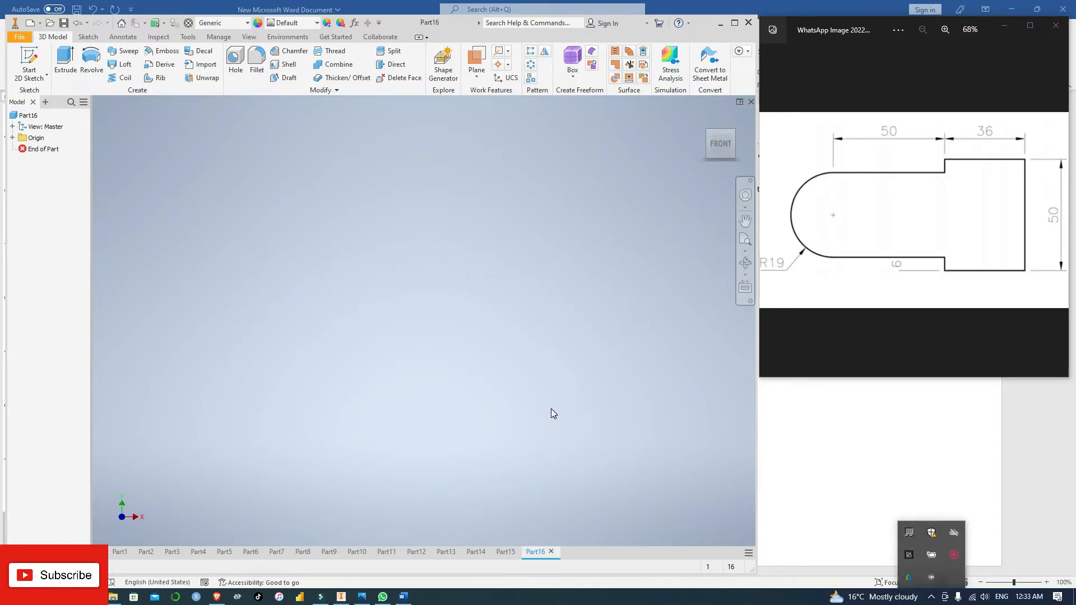
click(537, 382)
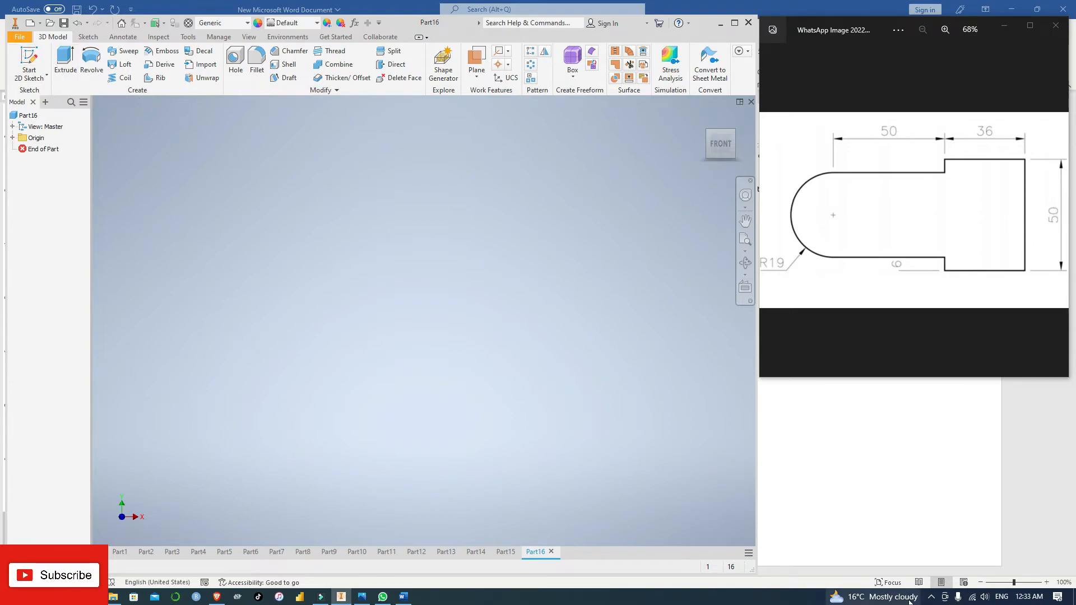
click(932, 596)
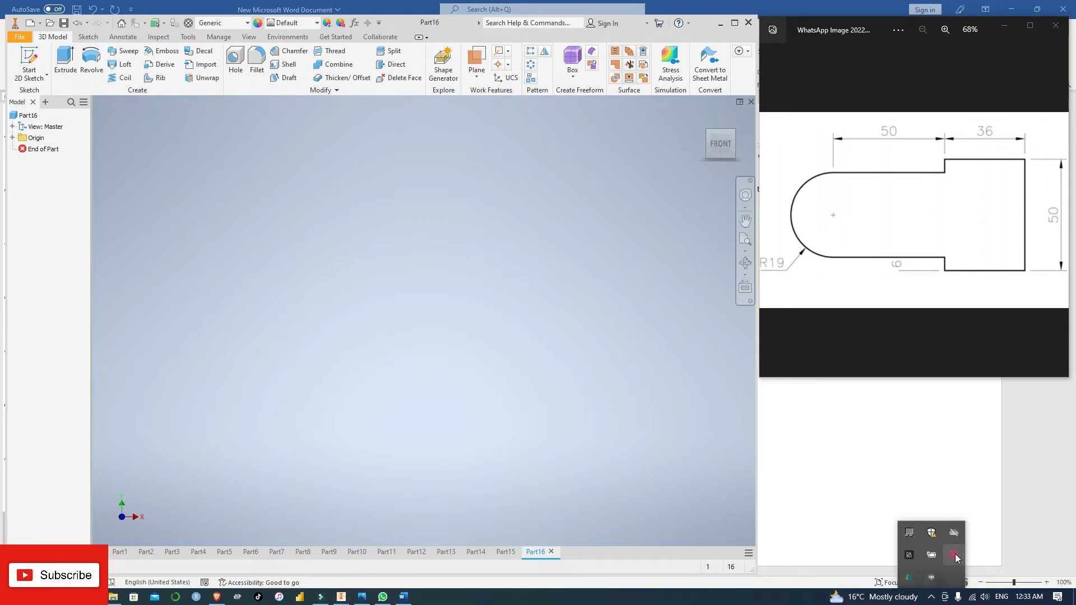
Step: Start a 2D sketch on the front XY plane of the new empty part
click(34, 77)
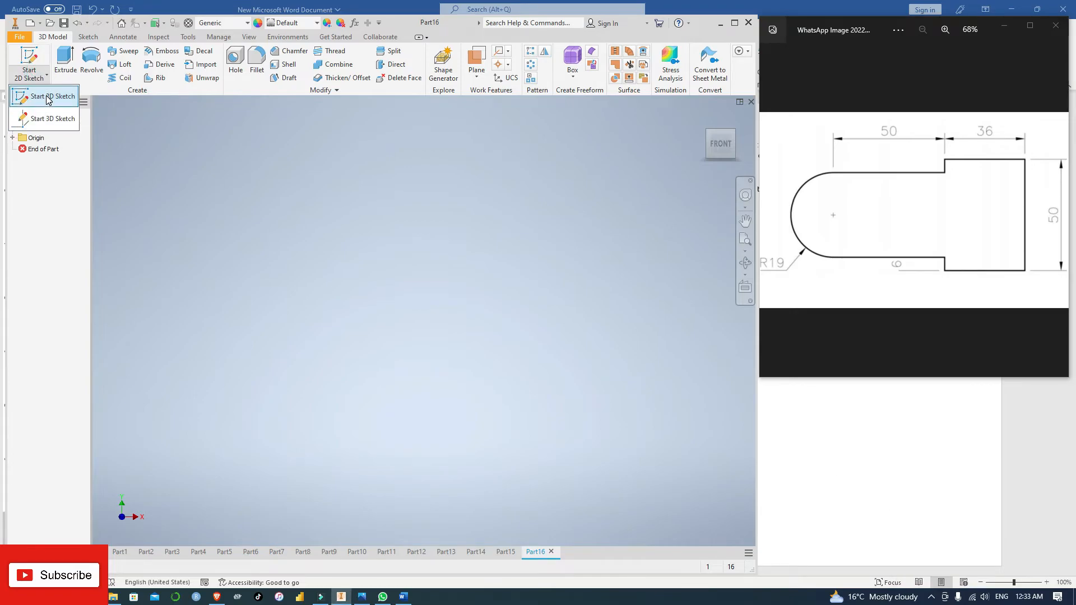
click(47, 99)
click(358, 202)
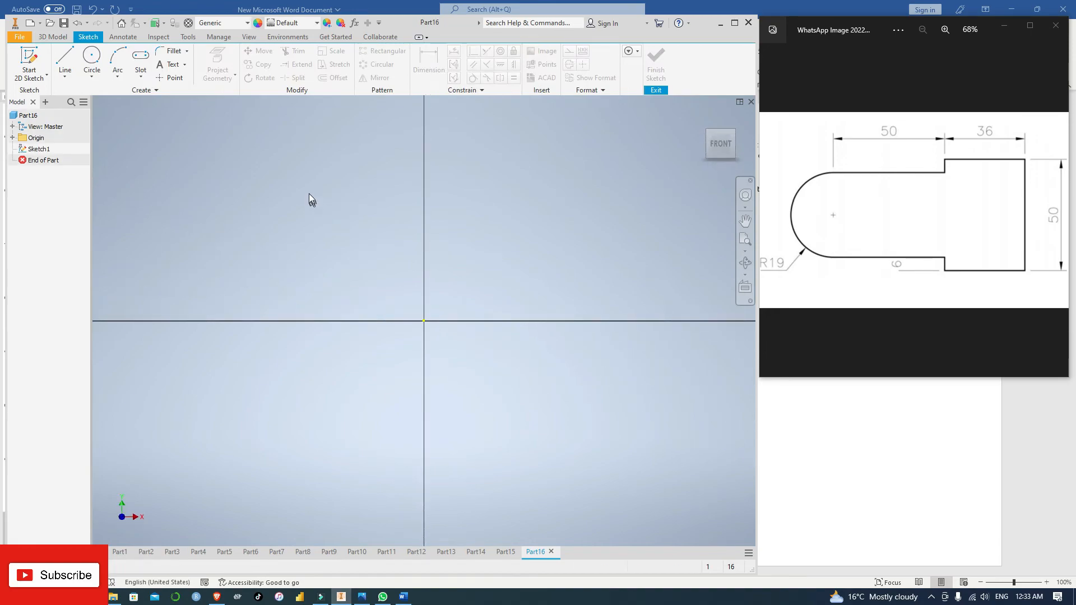
middle_drag(309, 193, 538, 410)
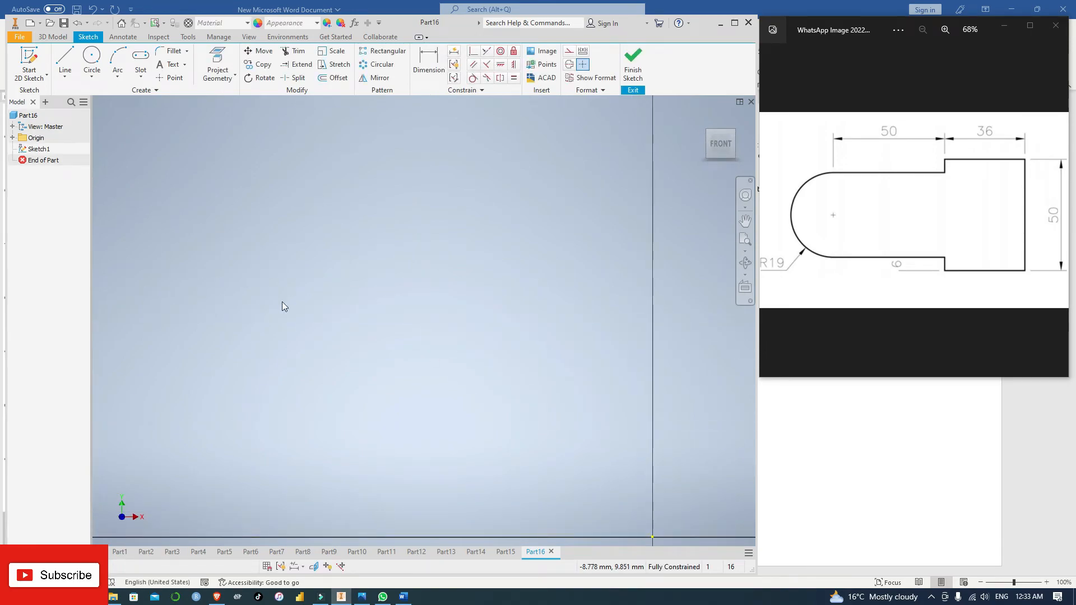
Step: Draw a 50 mm horizontal line as the shank's upper edge, continuing with a 6 mm vertical line upward from its right end
click(65, 56)
click(161, 213)
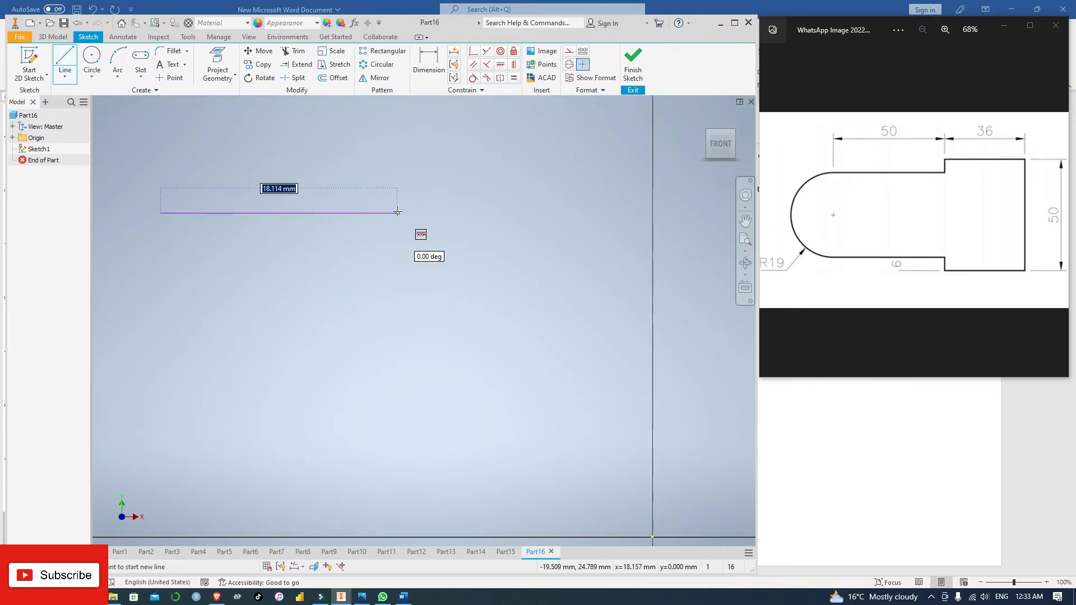
text(5)
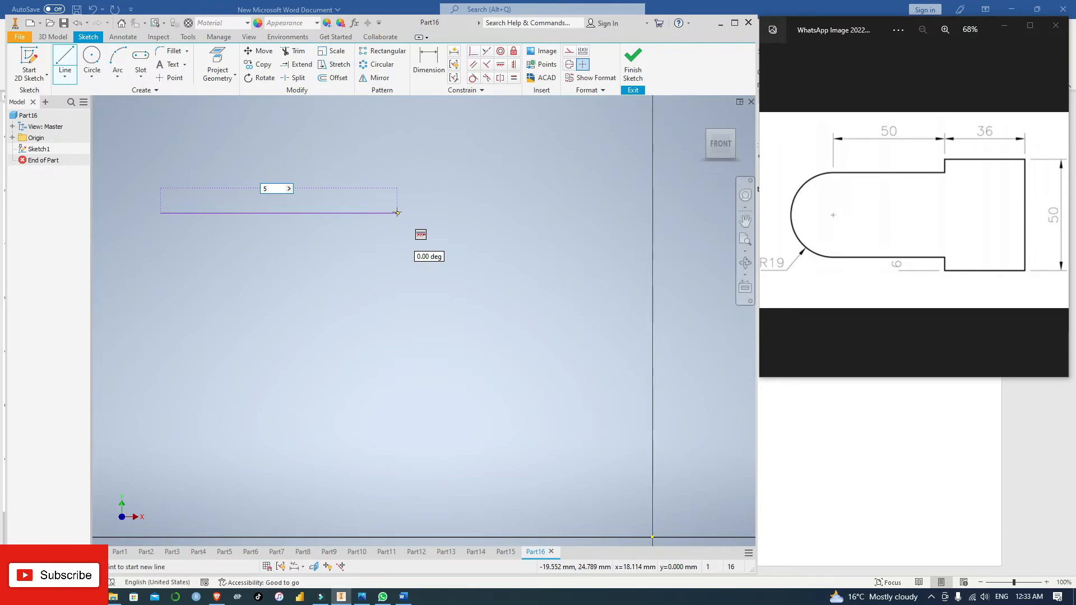
text(0)
key(Return)
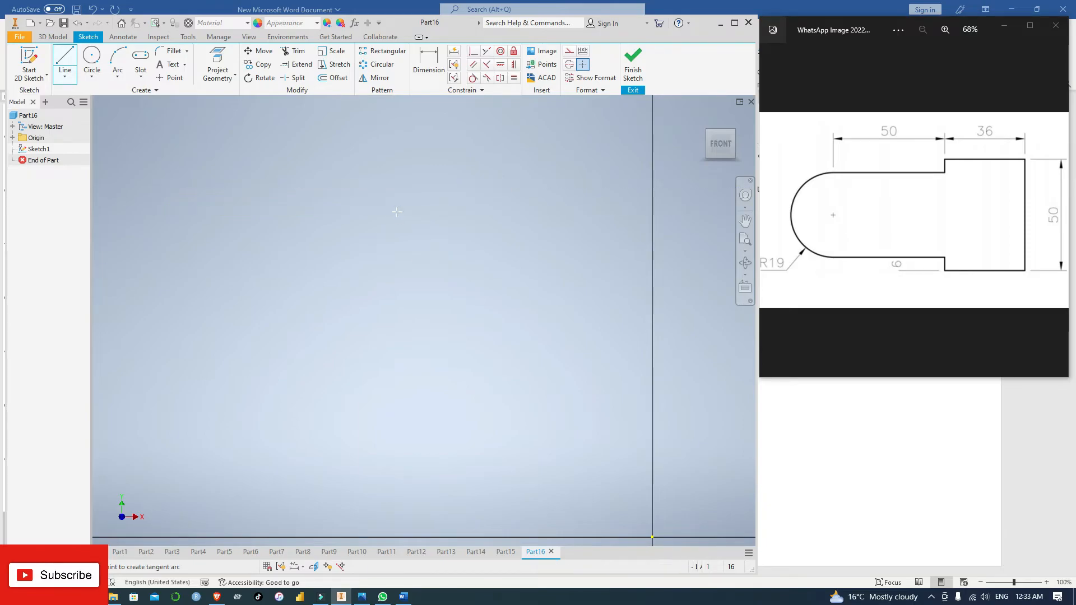
scroll(397, 212, down, 5)
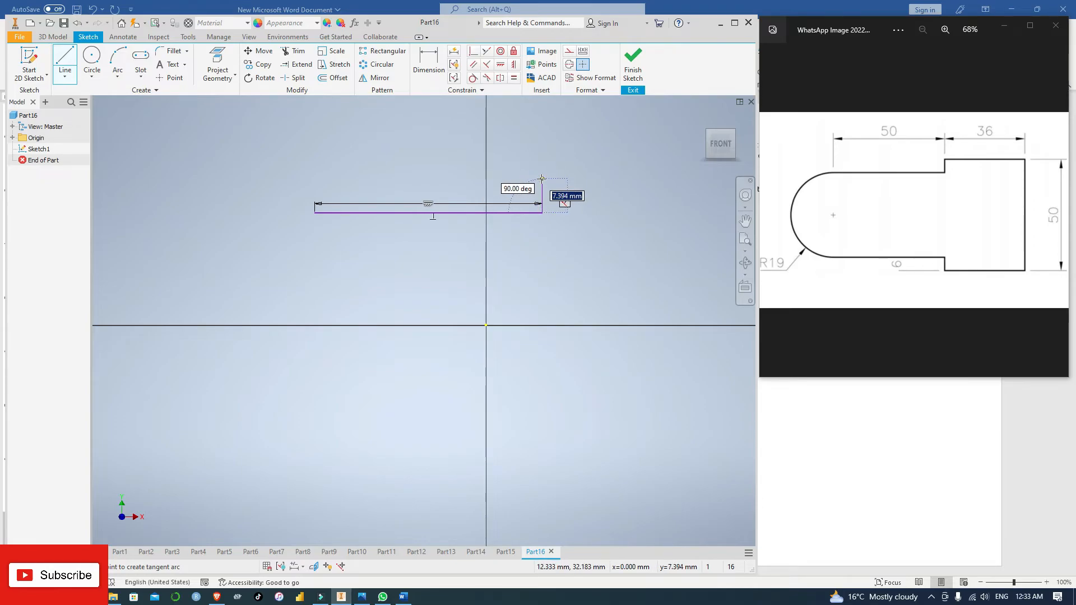
text(6)
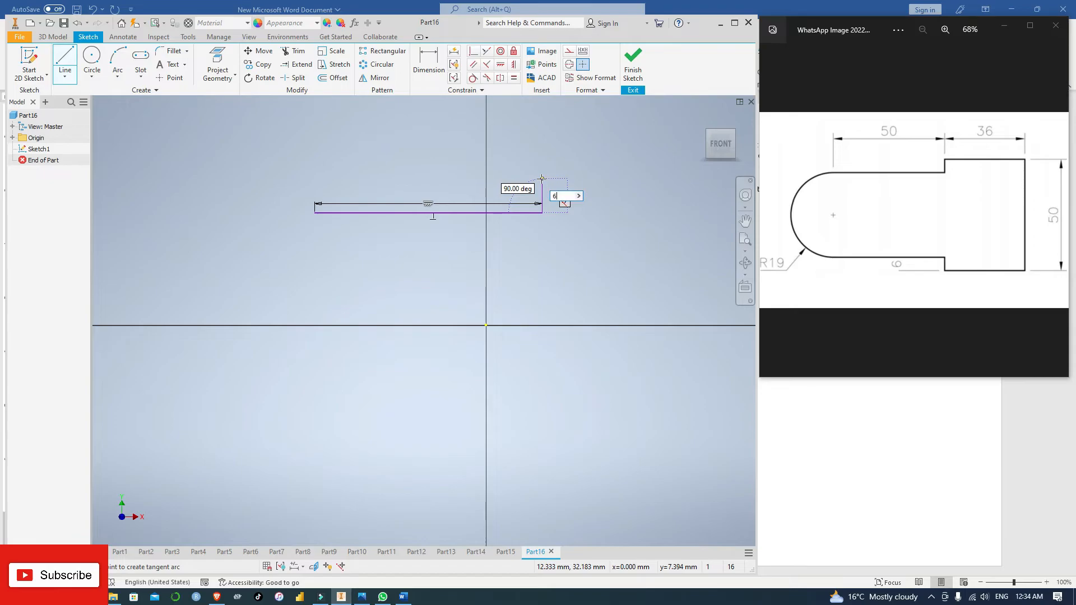
key(Return)
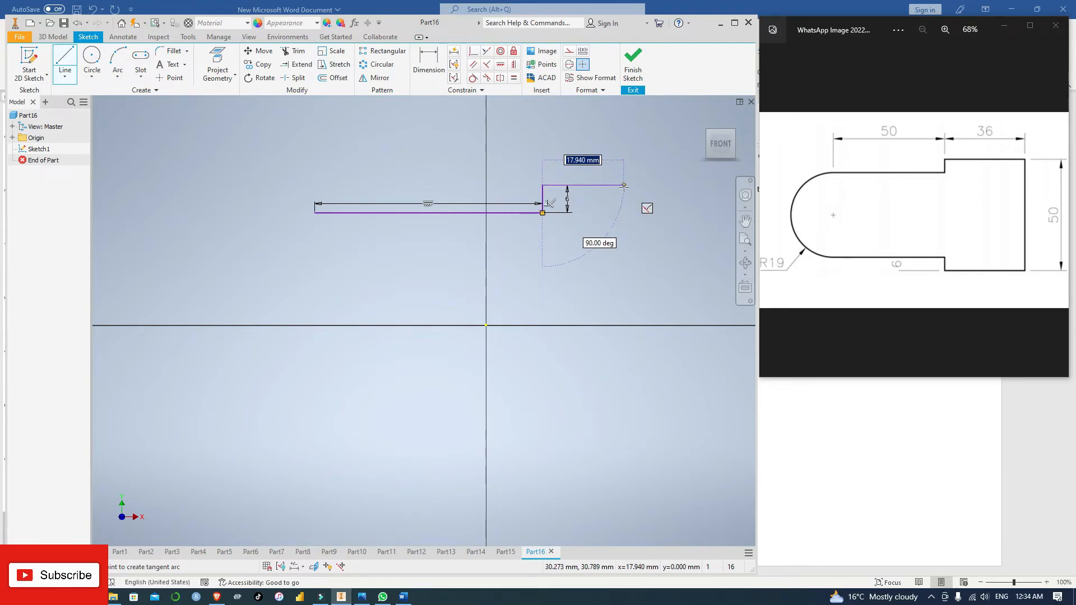
Step: Continue the line chain around the head: 36 mm to the right, 50 mm down and 36 mm back to the left
text(36)
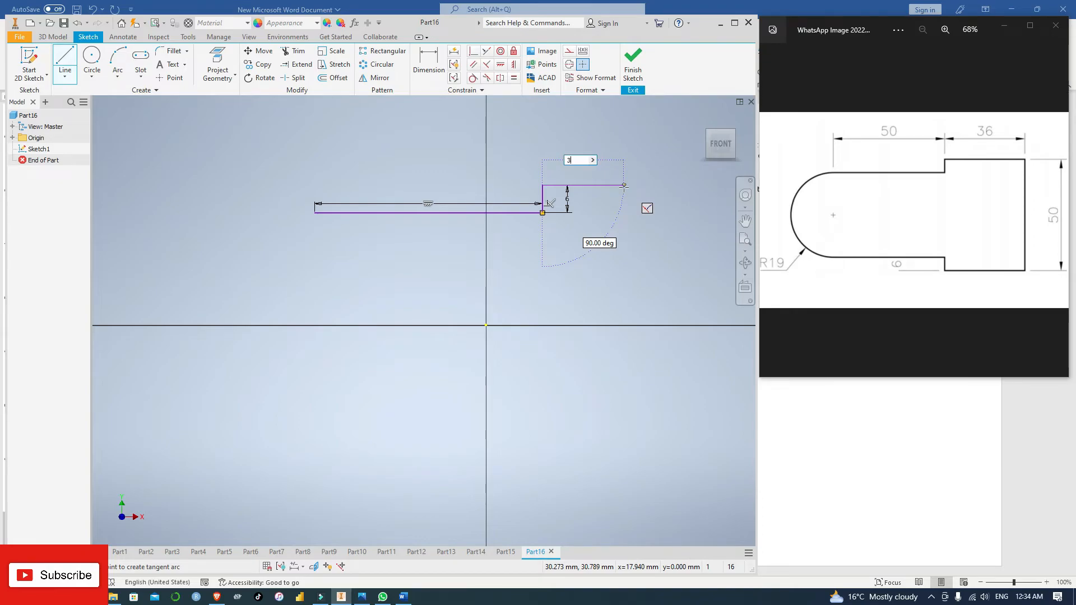
key(Return)
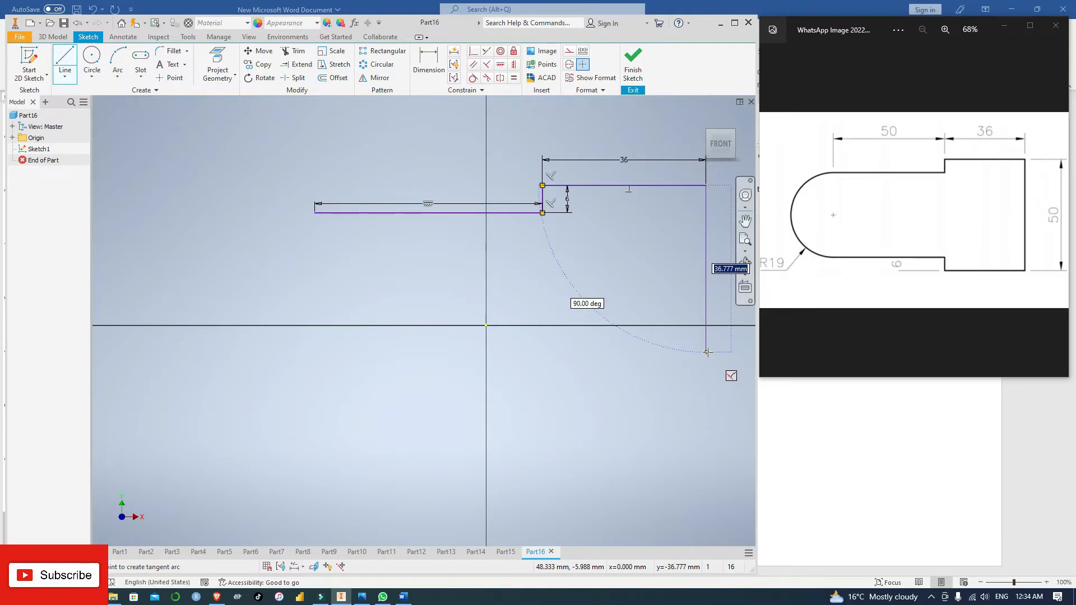
text(50)
key(Return)
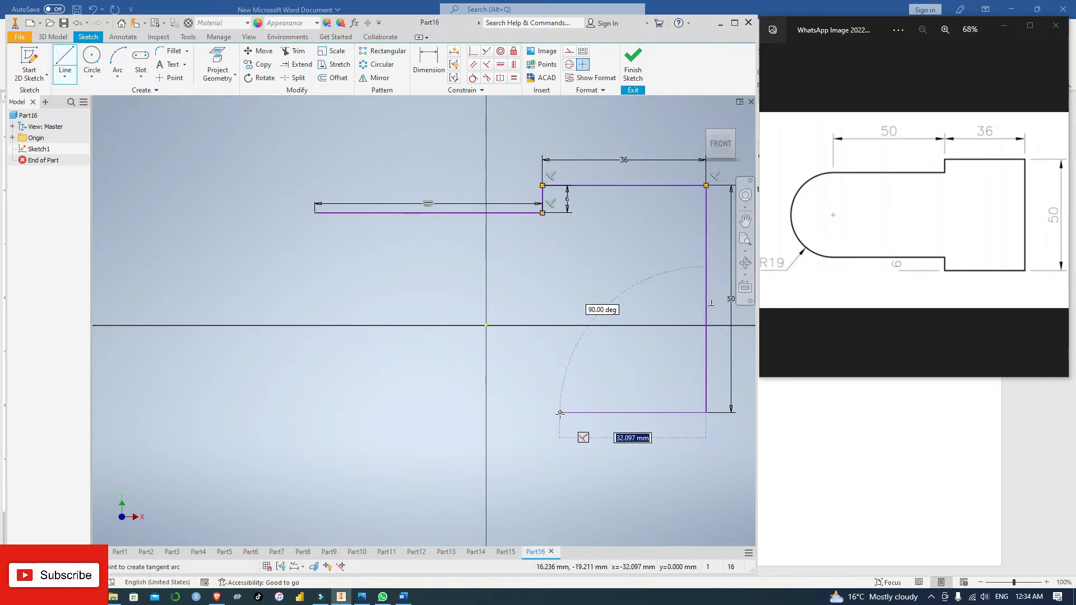
text(3)
key(Return)
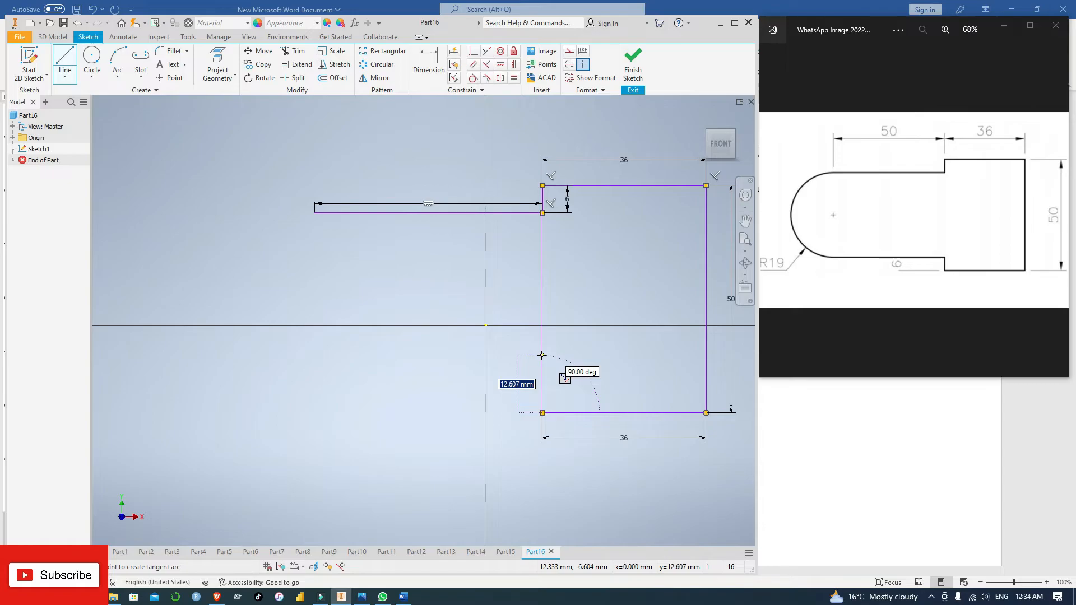
Step: Draw the 6 mm step upward and the 50 mm lower shank edge, closing the profile with a tangent arc to the upper edge
text(6)
key(Return)
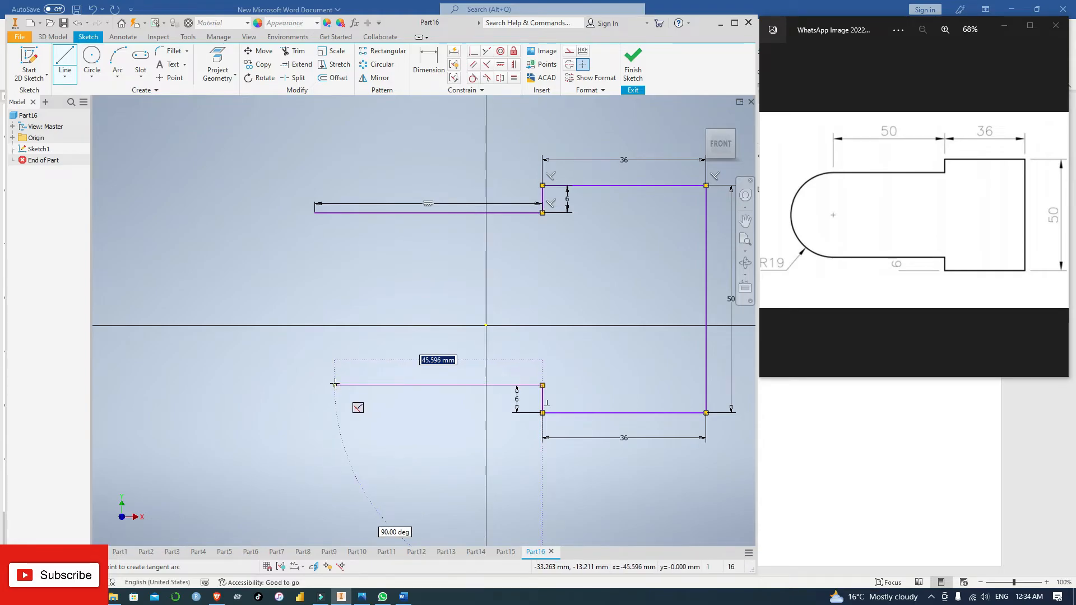
text(50)
key(Return)
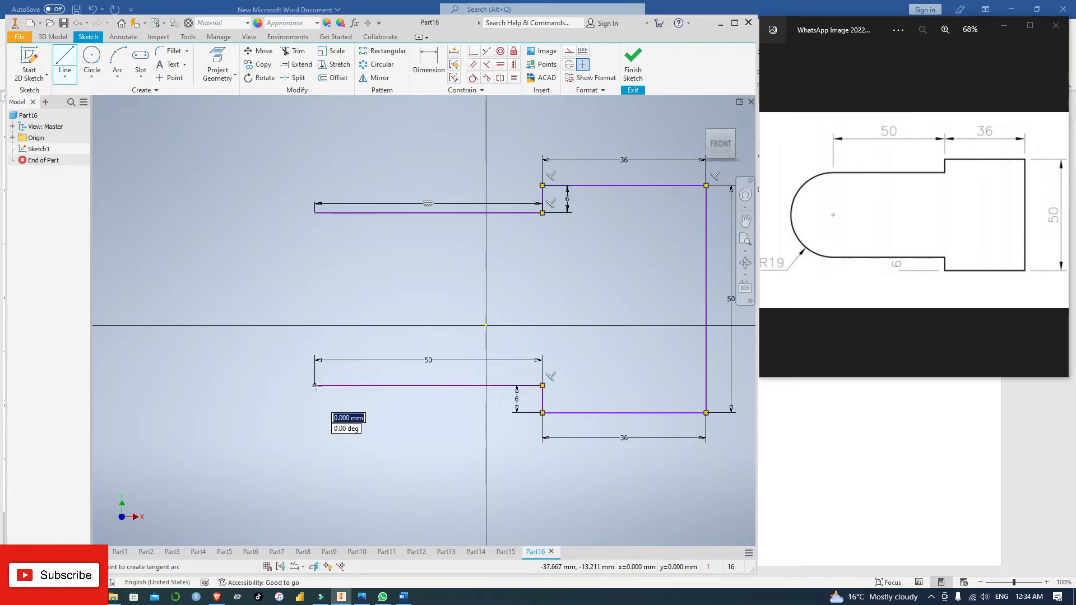
drag(315, 385, 364, 367)
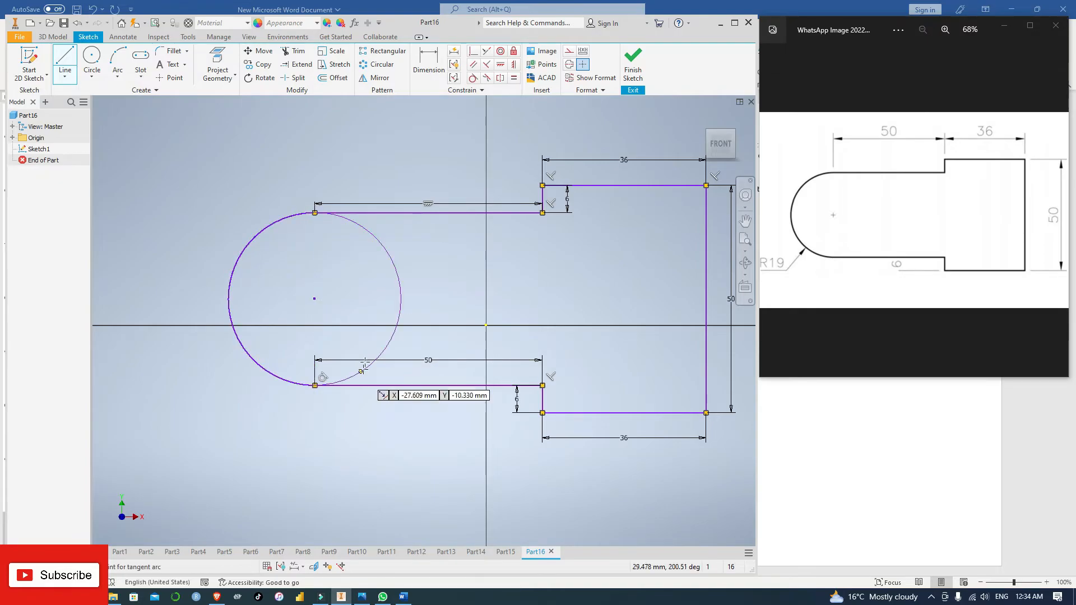
key(Escape)
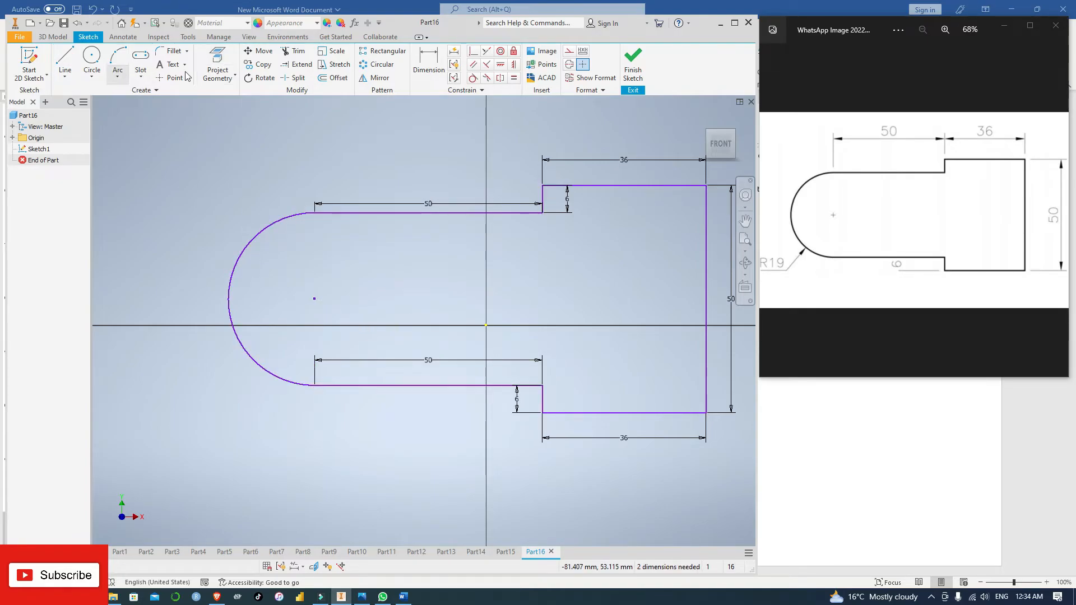
Step: Add a driven radius dimension to the rounded end, placed outside the arc at its lower left
key(d)
click(228, 309)
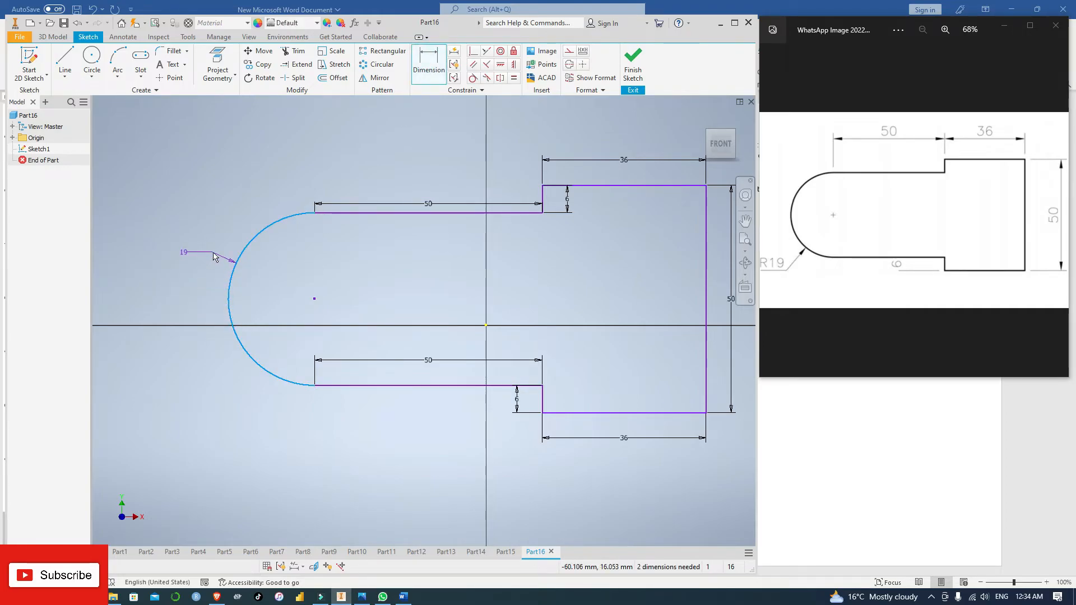
click(213, 364)
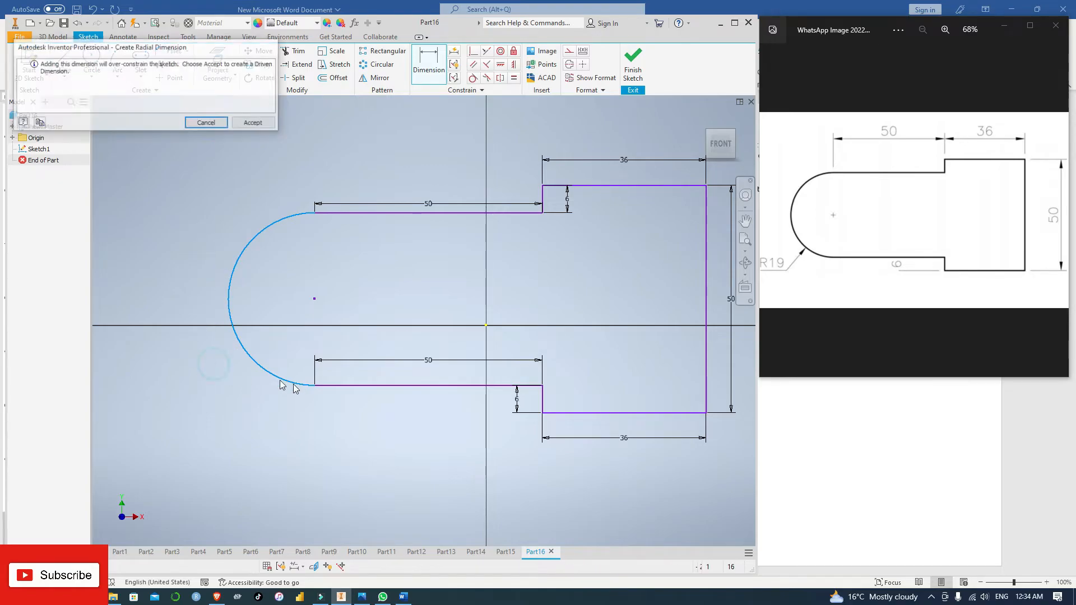
click(252, 123)
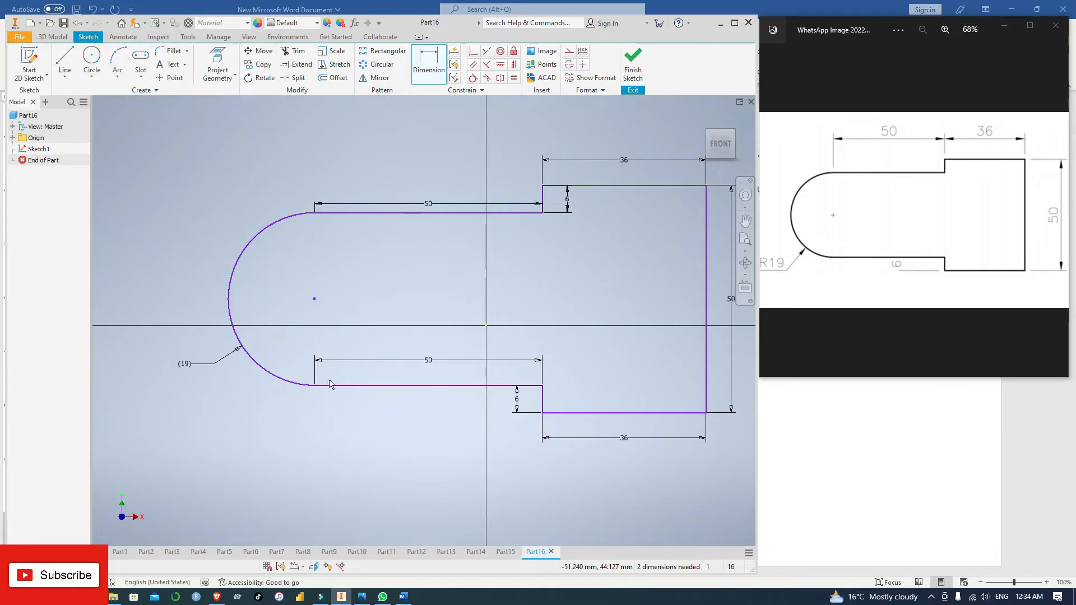
key(Escape)
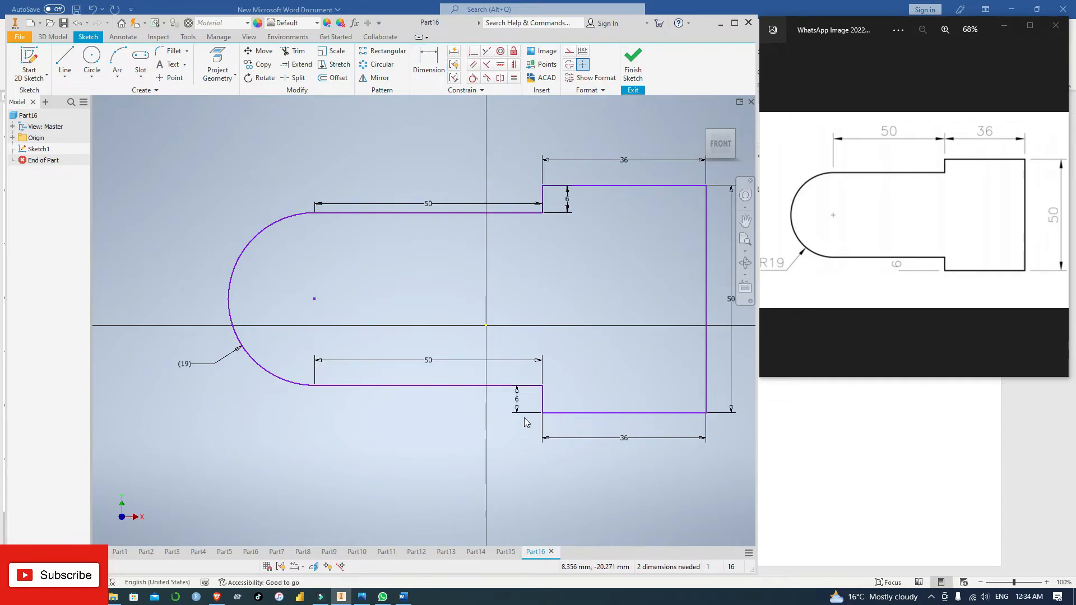
Step: Select the entire round-ended stepped profile and move it below and to the left of the sketch origin
drag(735, 459, 247, 151)
scroll(447, 244, down, 2)
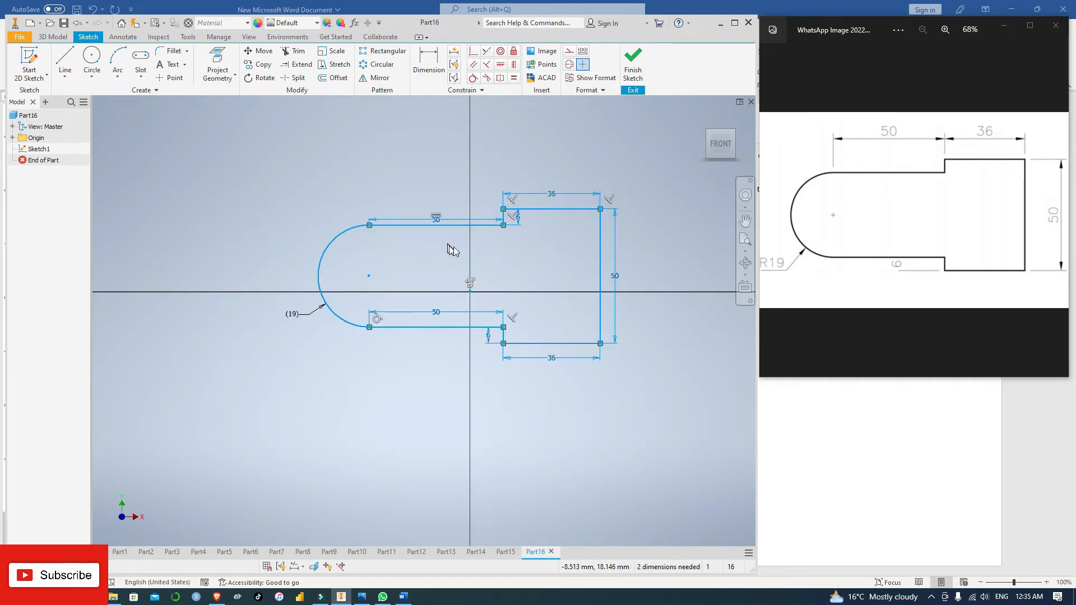
mouse_move(567, 210)
mouse_down()
mouse_move(359, 392)
mouse_move(371, 372)
mouse_up()
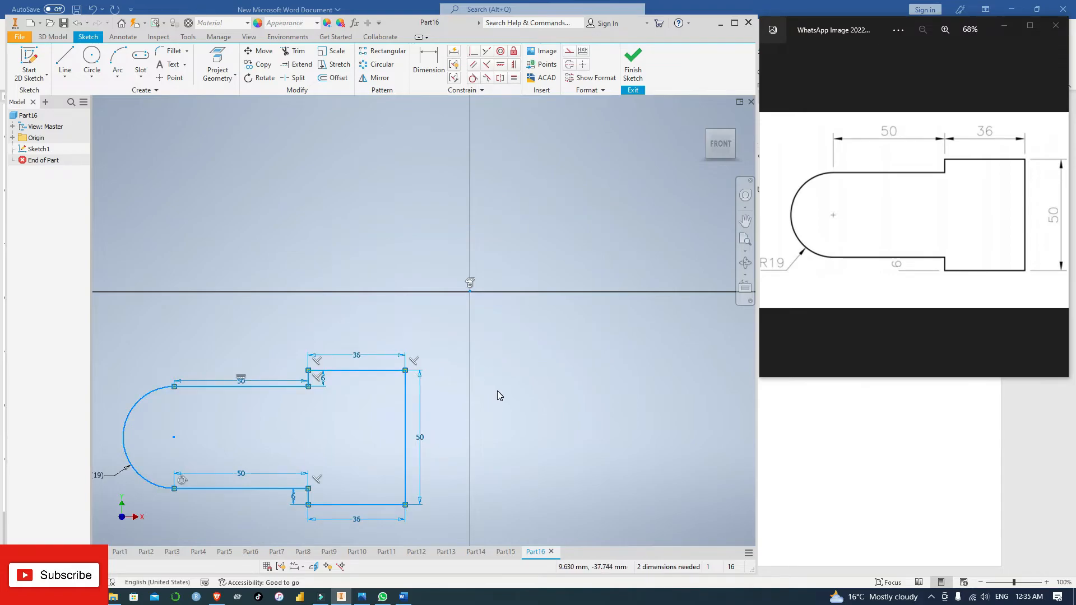
scroll(496, 388, down, 2)
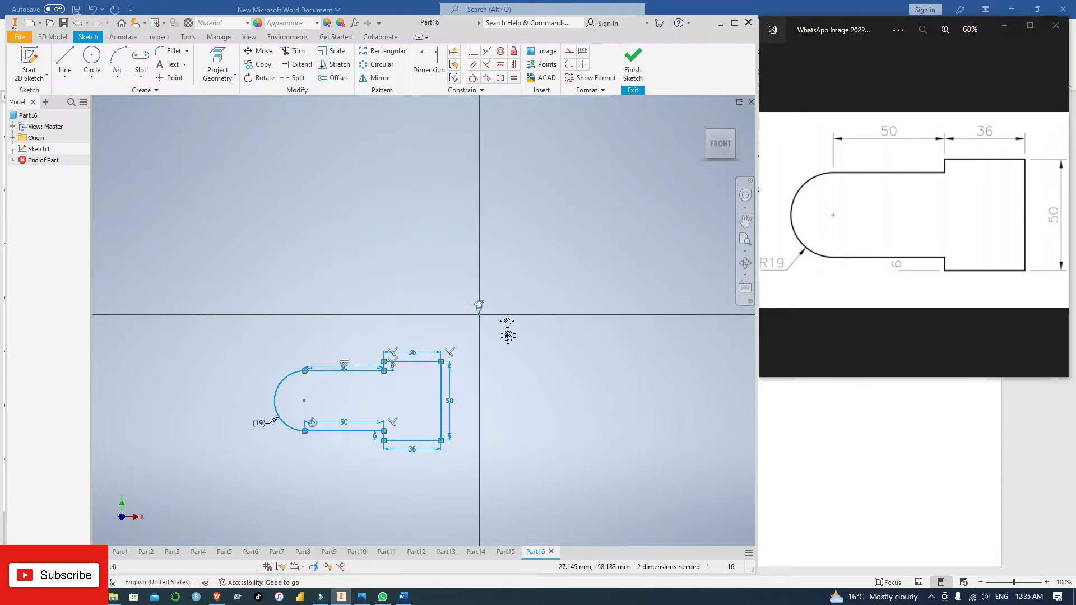
scroll(502, 259, up, 4)
mouse_move(343, 333)
middle_down()
mouse_move(583, 413)
mouse_move(733, 434)
middle_up()
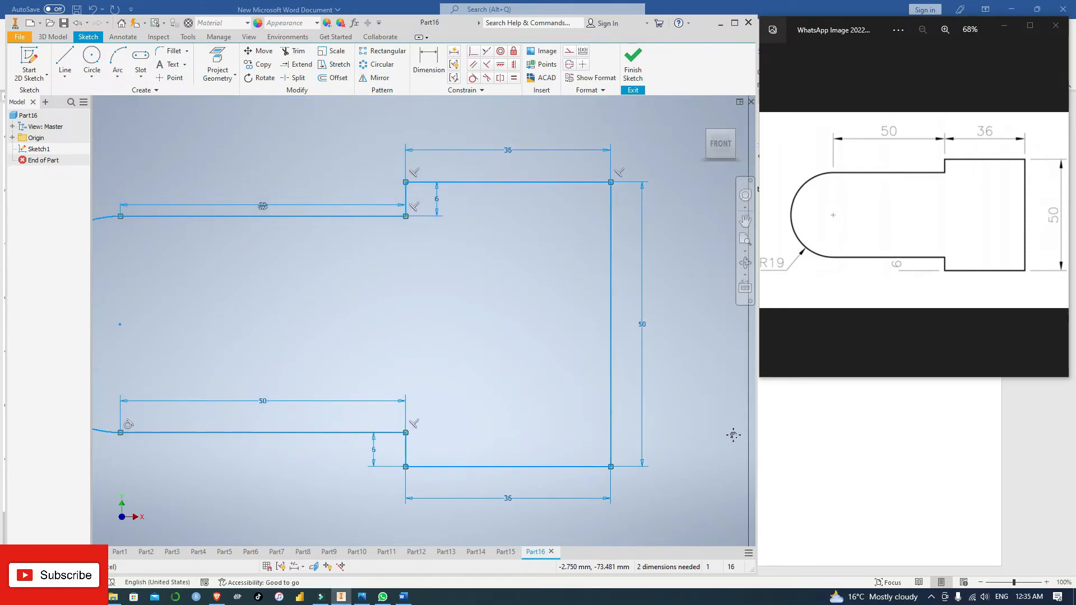
scroll(563, 419, down, 2)
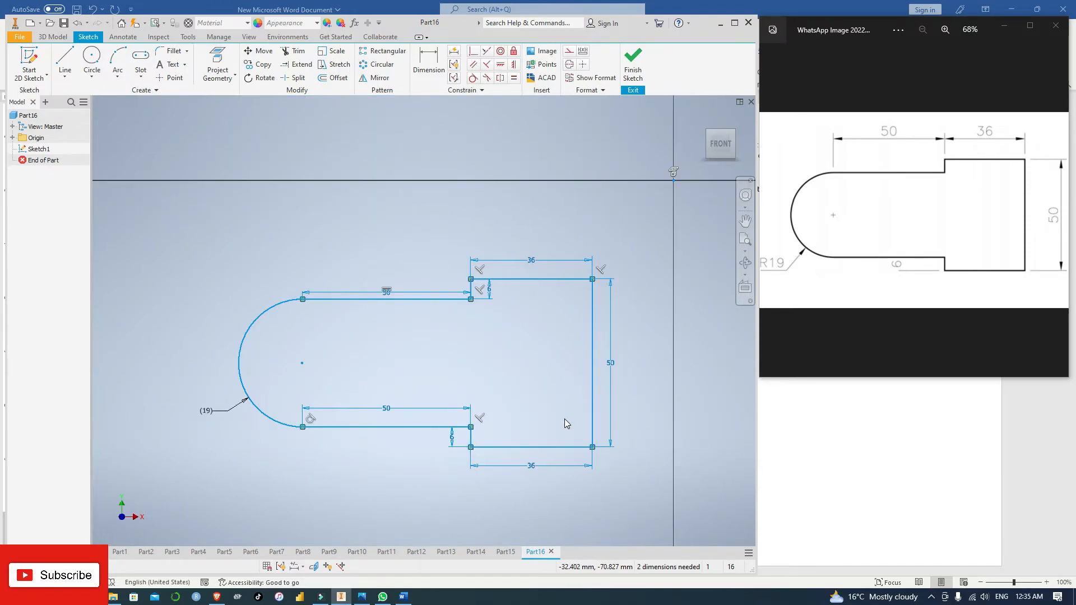
click(640, 450)
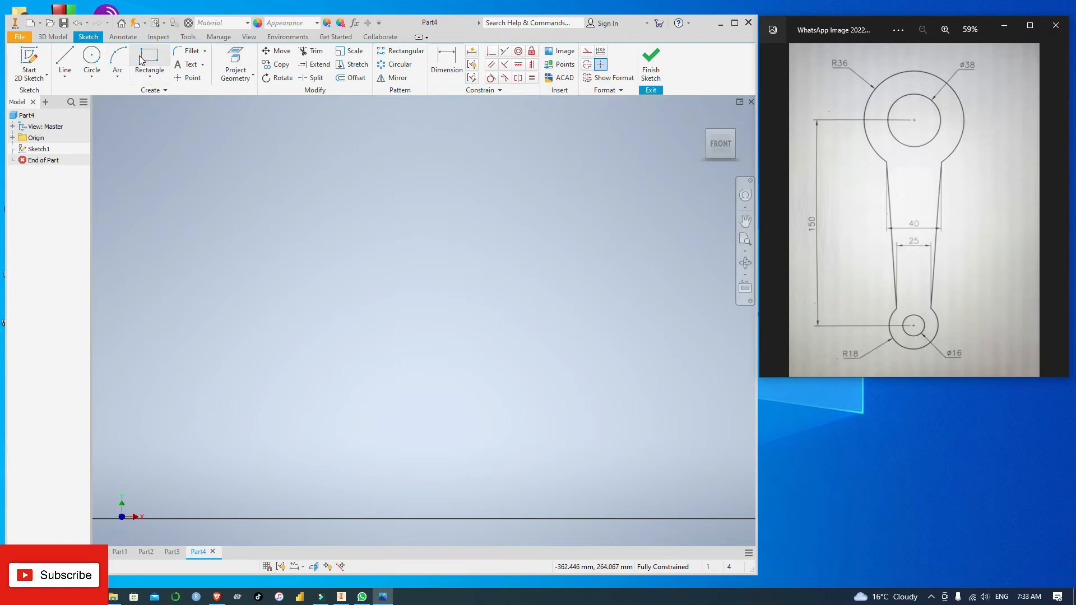
Step: Draw a vertical centre line about 131 mm long for the lever in the empty sketch
click(65, 56)
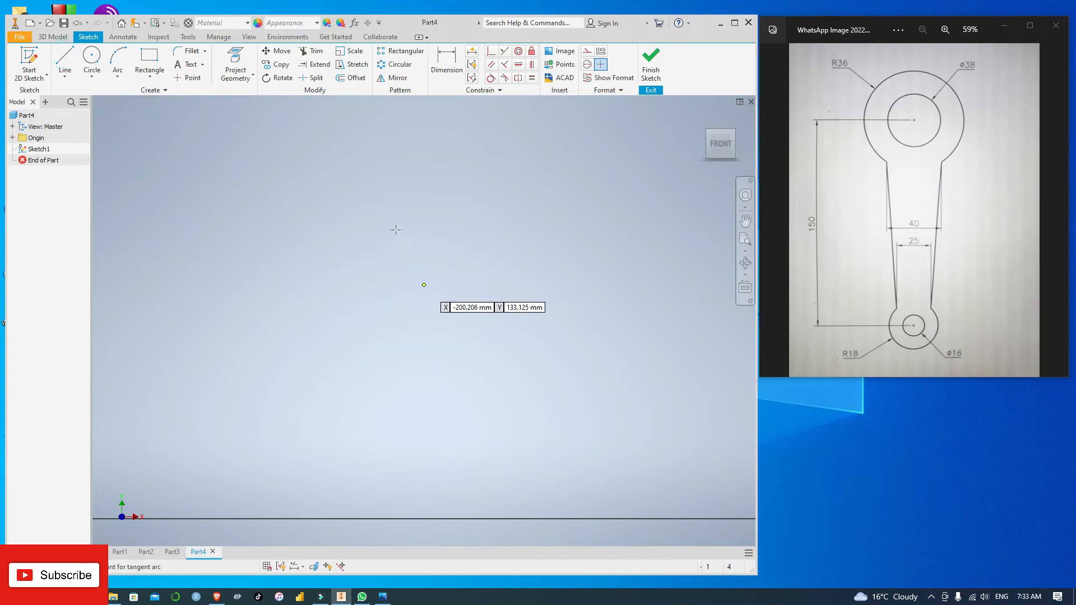
click(386, 183)
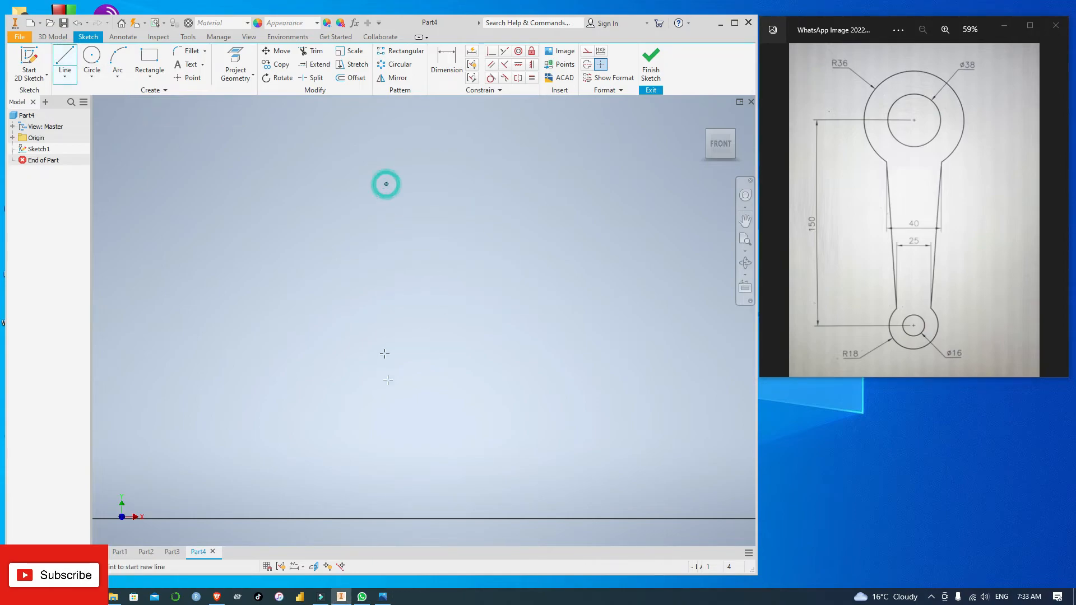
click(386, 413)
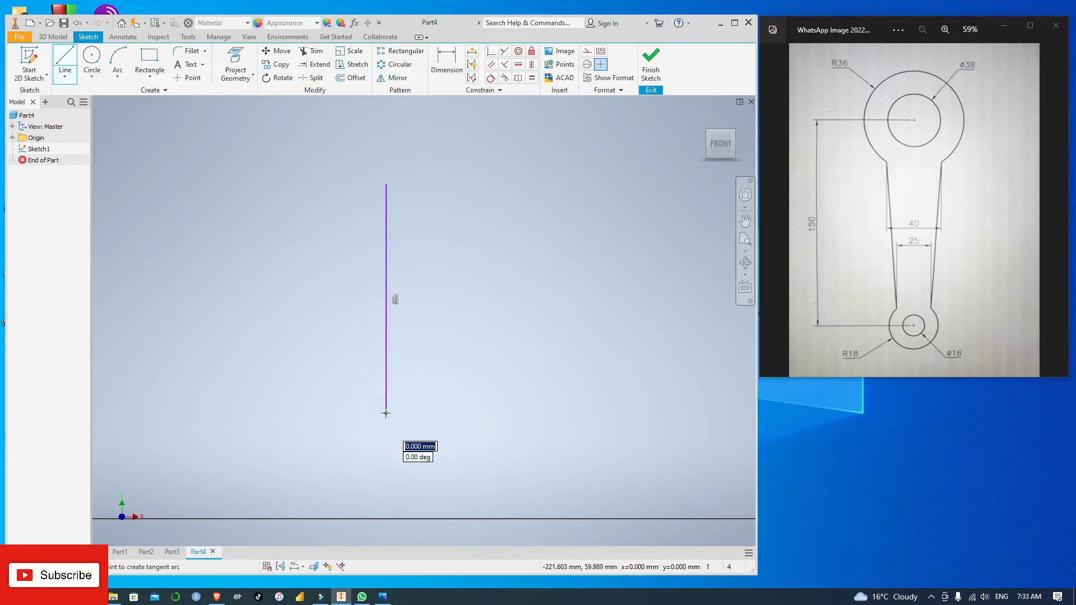
key(Escape)
Step: Dimension the vertical line's length, placing the dimension to its left, and set it to 150 mm
click(439, 60)
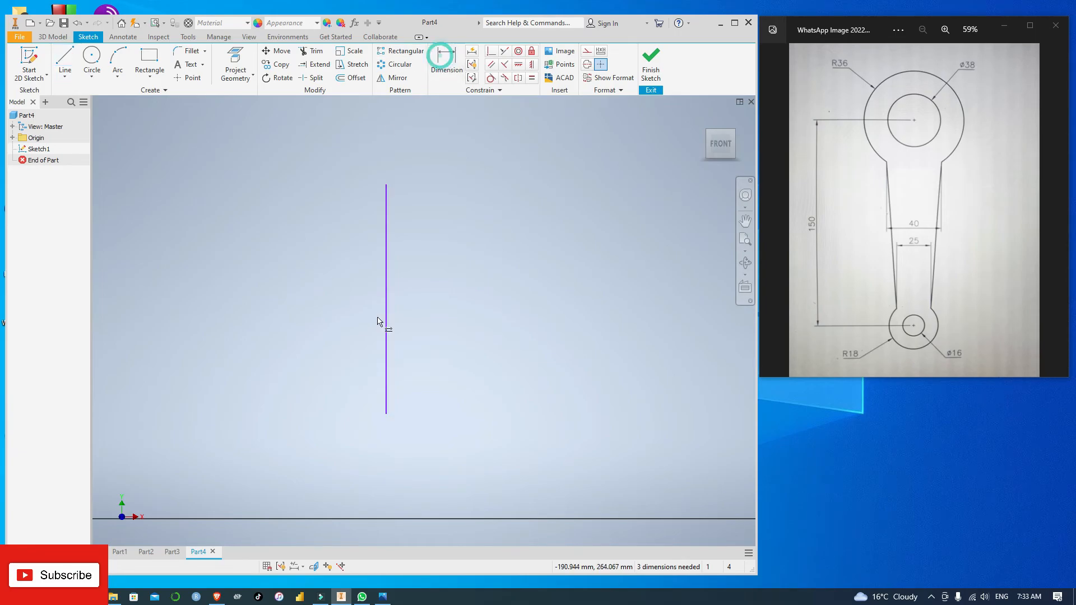
click(386, 277)
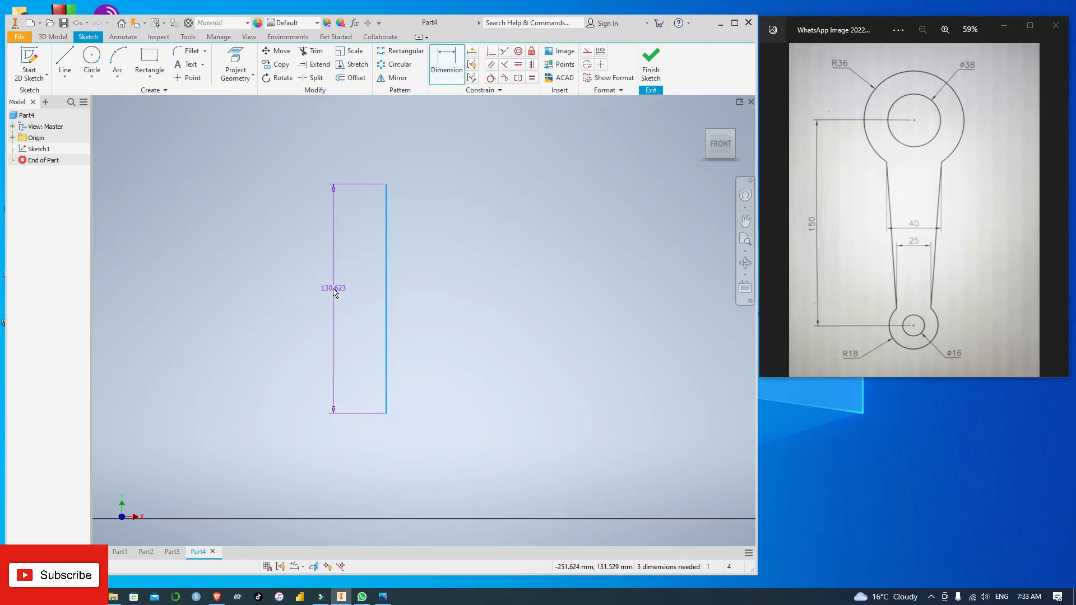
click(331, 288)
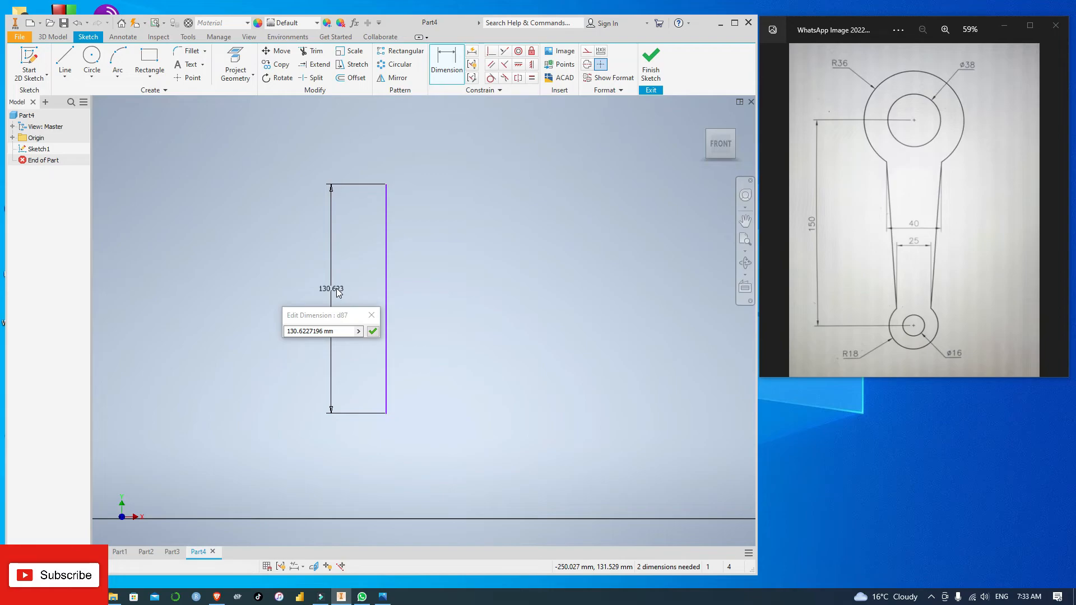
click(324, 331)
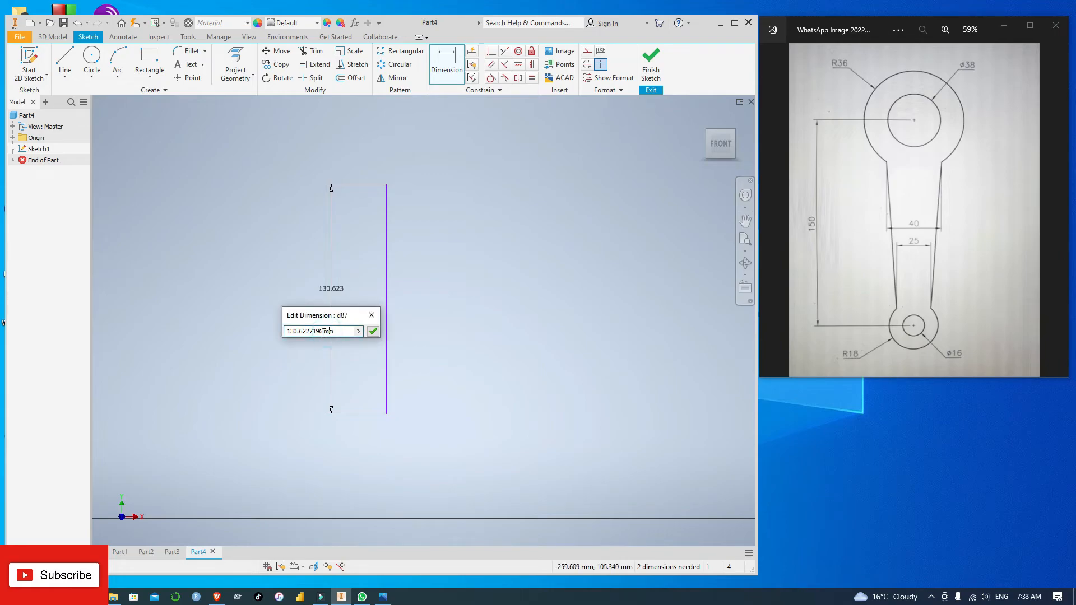
key(BackSpace)
key(BackSpace)
key(BackSpace)
key(BackSpace)
key(BackSpace)
key(BackSpace)
key(BackSpace)
text(50)
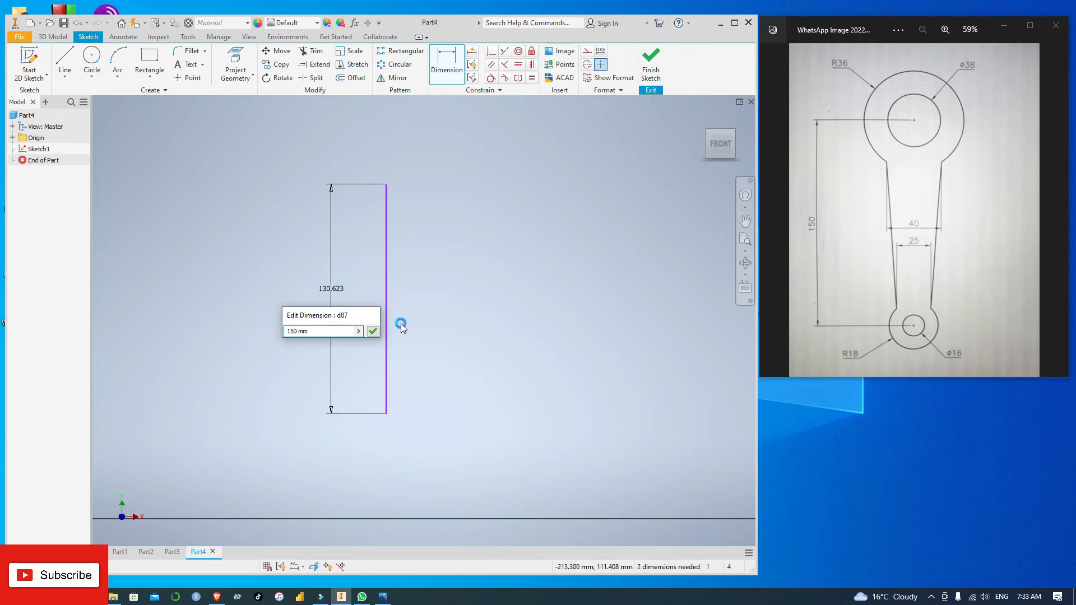
scroll(408, 265, up, 2)
scroll(492, 317, down, 2)
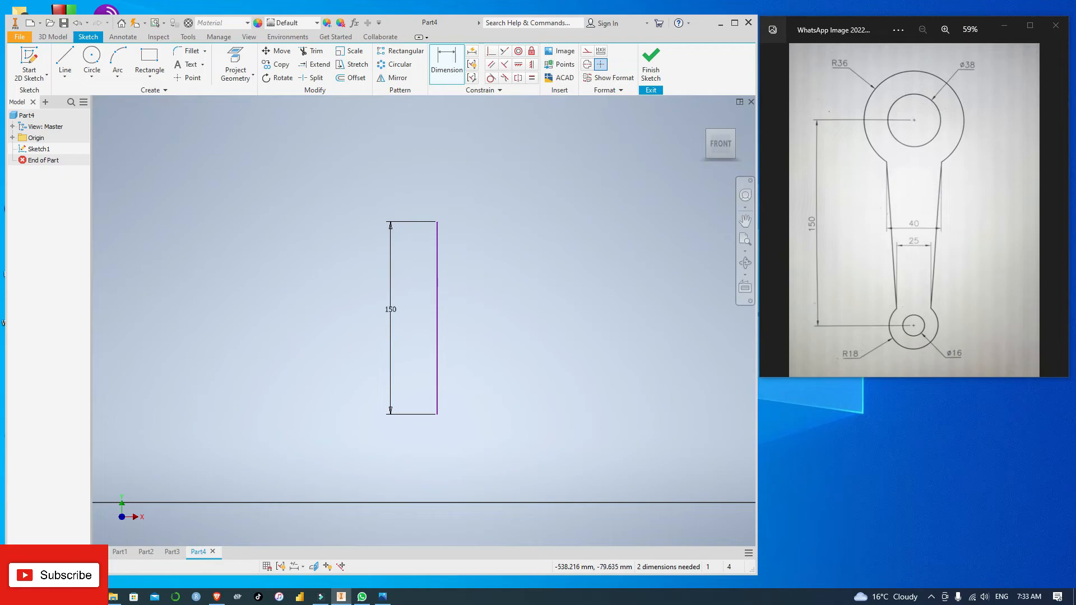
Step: Draw two concentric circles of 38 mm and 72 mm diameter centred on the vertical line's upper end
click(92, 62)
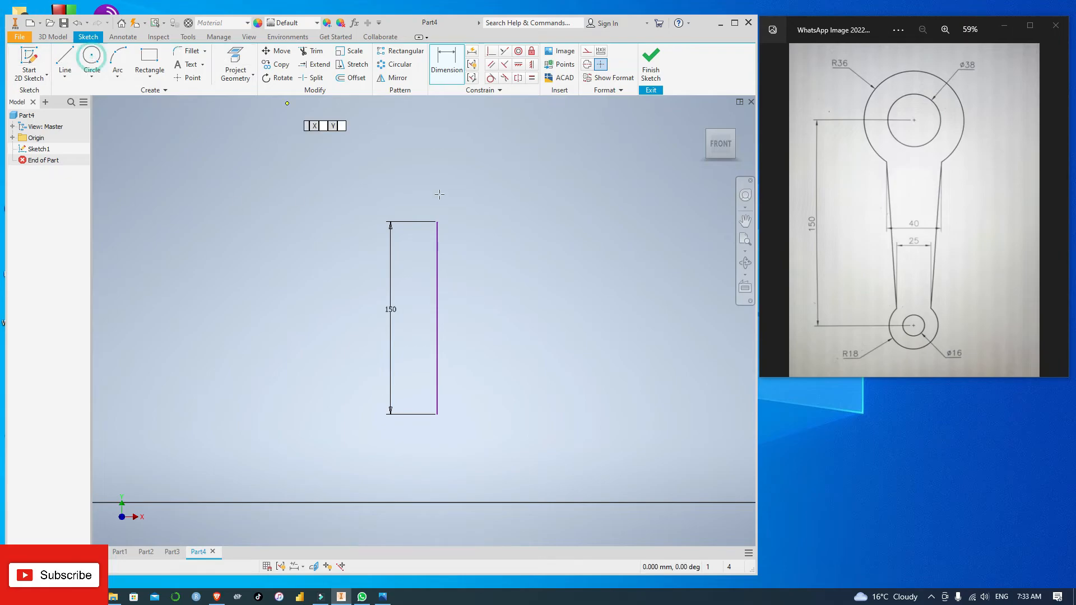
click(437, 222)
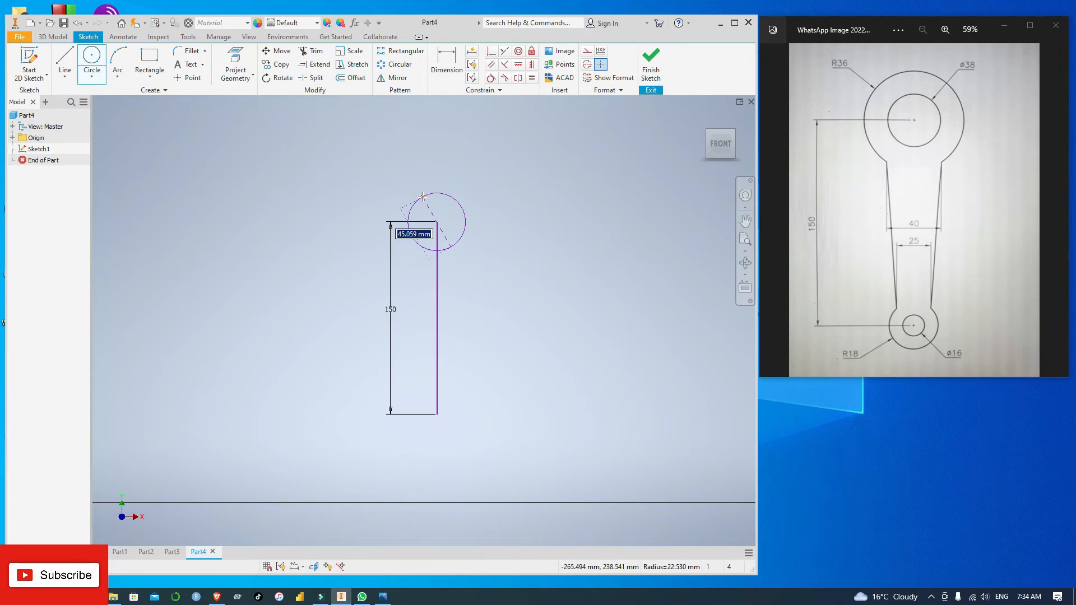
text(38)
key(Return)
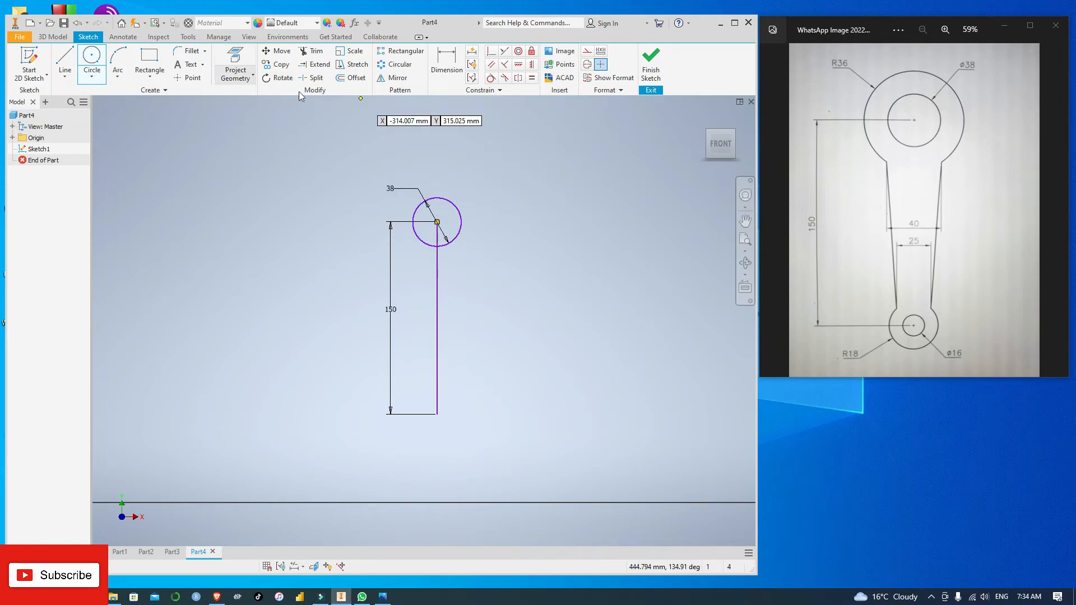
click(437, 221)
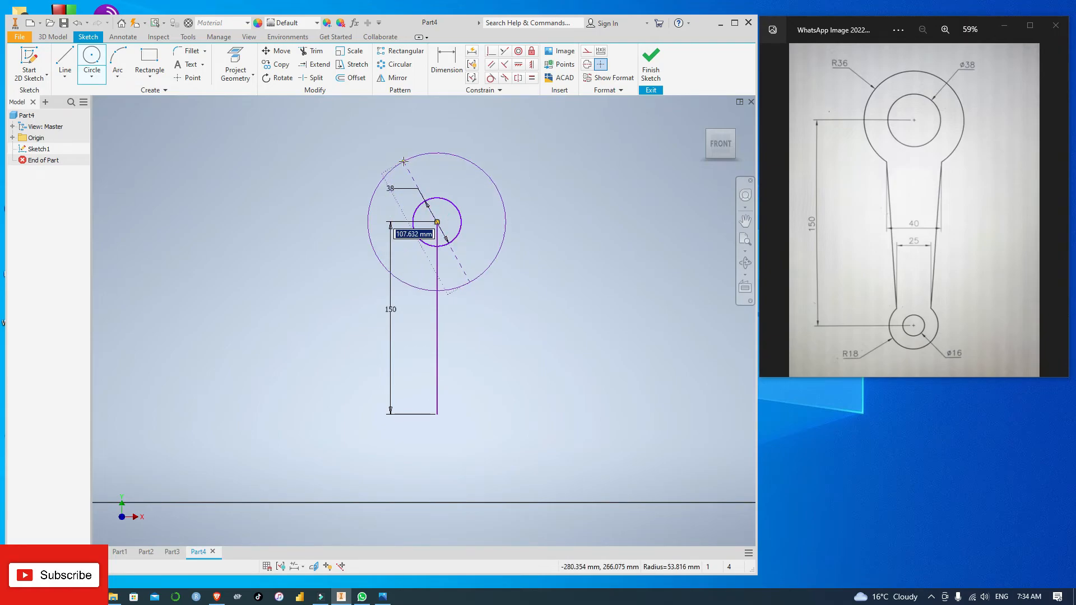
text(72)
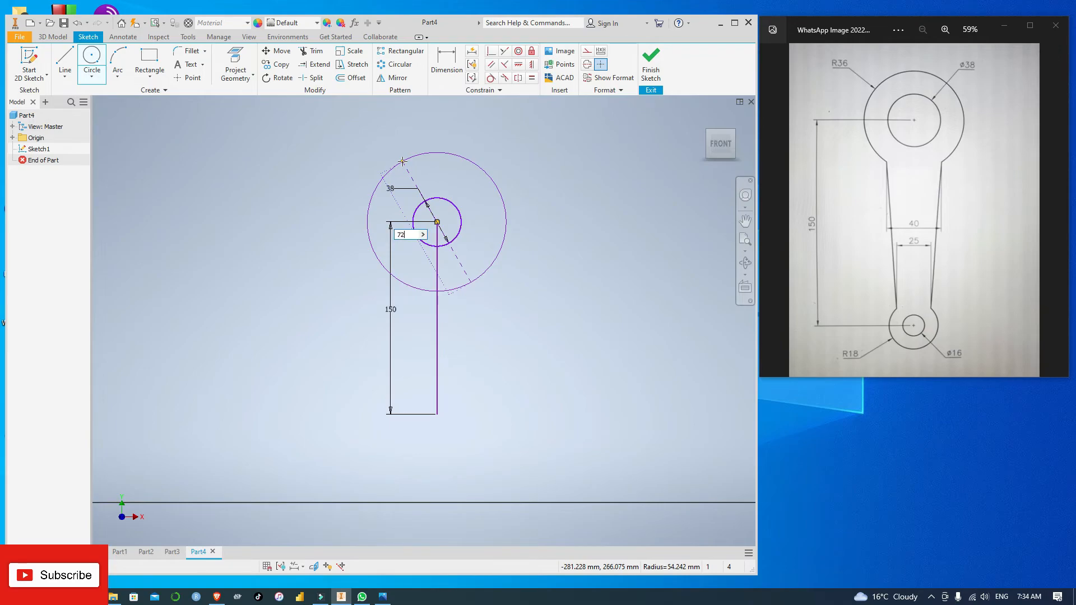
key(Return)
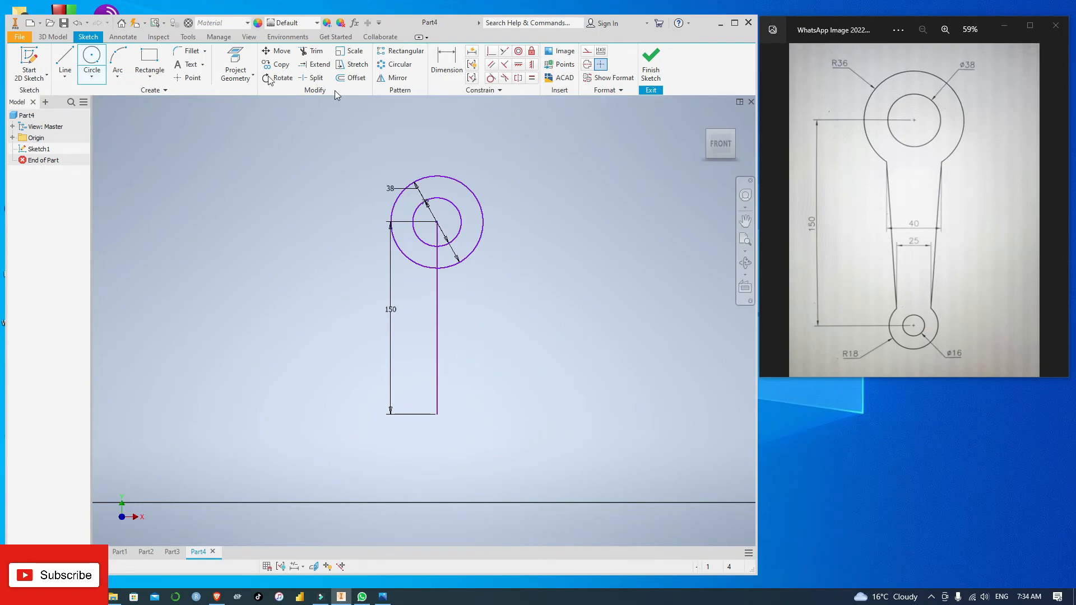
Step: Offset the vertical centre line to its right by 12.5 mm and again by 20 mm
click(351, 77)
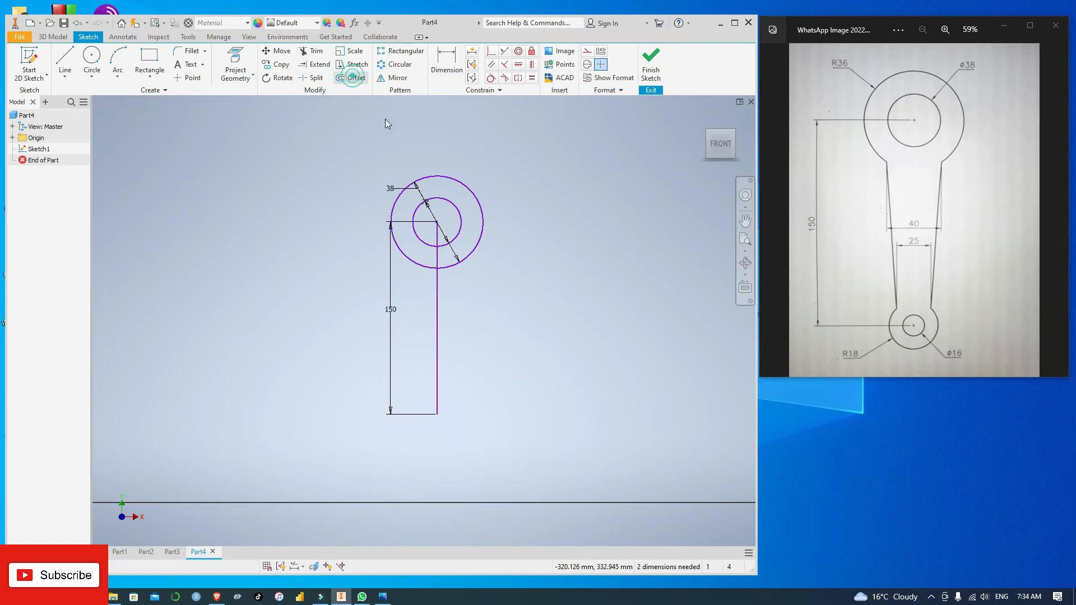
click(437, 325)
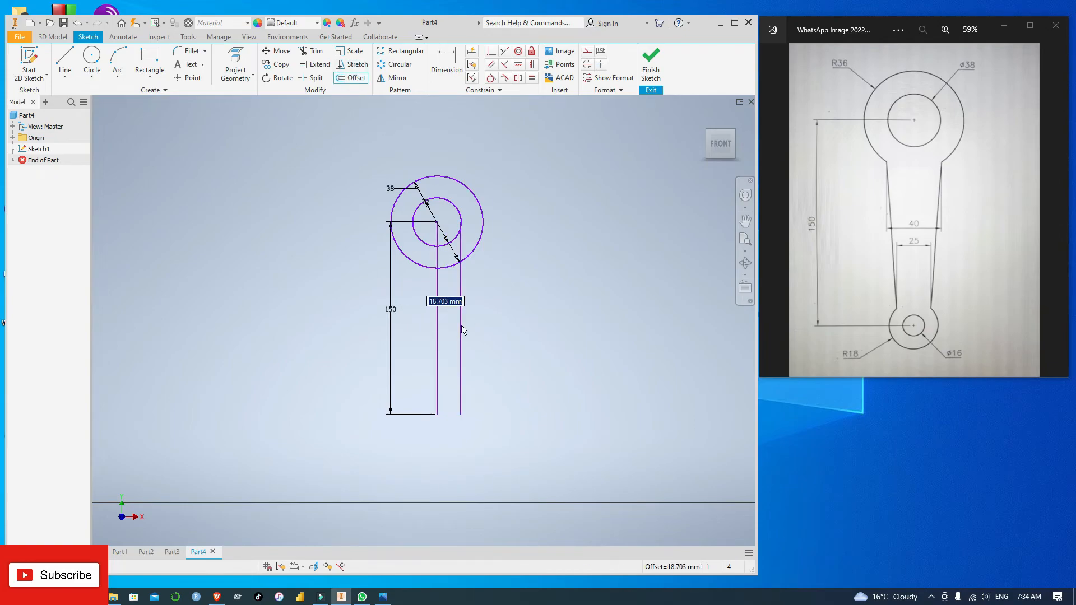
text(12.5)
key(Return)
click(438, 339)
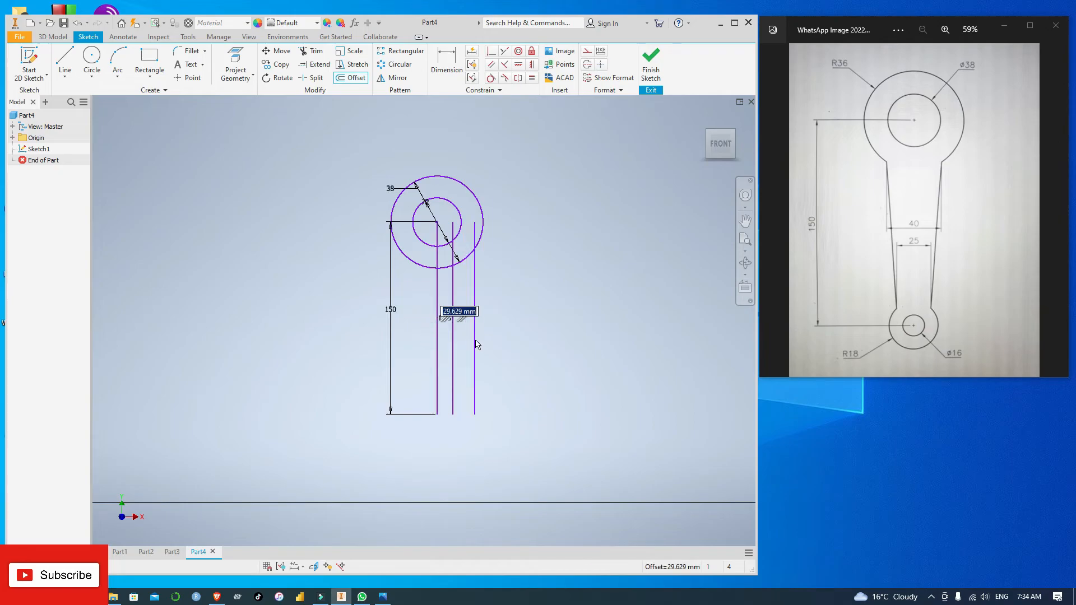
text(20)
key(Return)
Step: Offset the vertical centre line to its left by 12.5 mm and again by 20 mm
click(438, 359)
text(12)
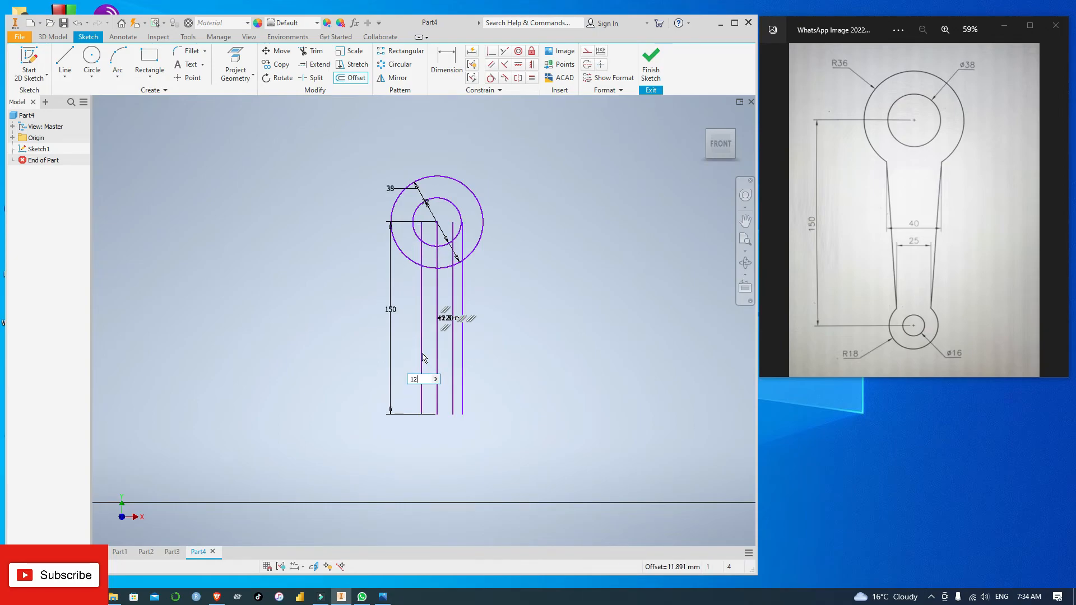
text(.5)
key(Return)
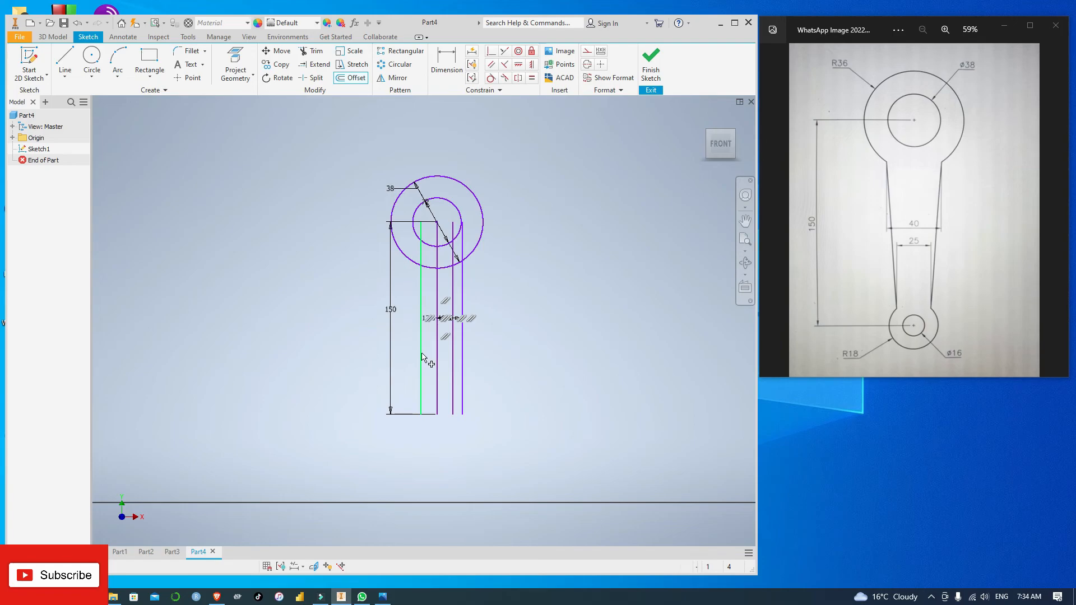
click(437, 367)
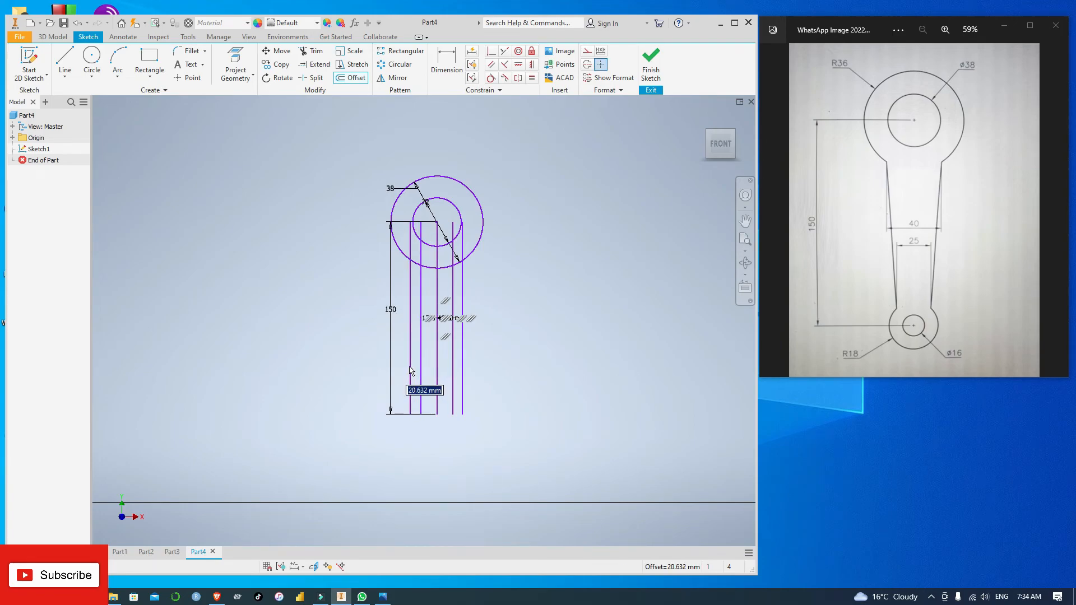
text(2)
text(000)
key(Return)
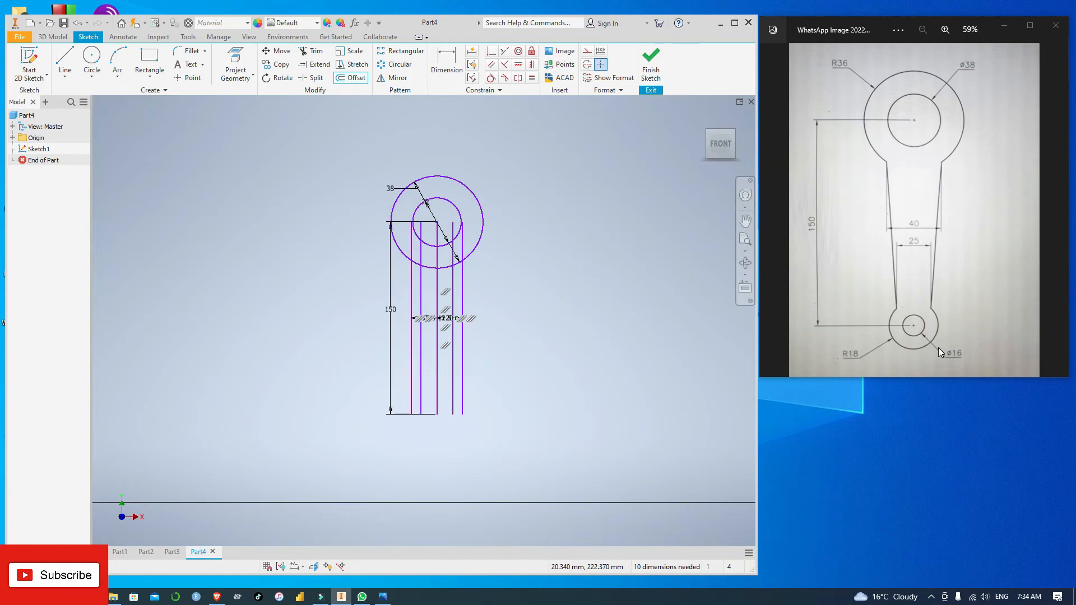
Step: Draw two concentric circles of 16 mm and 36 mm diameter centred on the vertical line's lower end
click(91, 56)
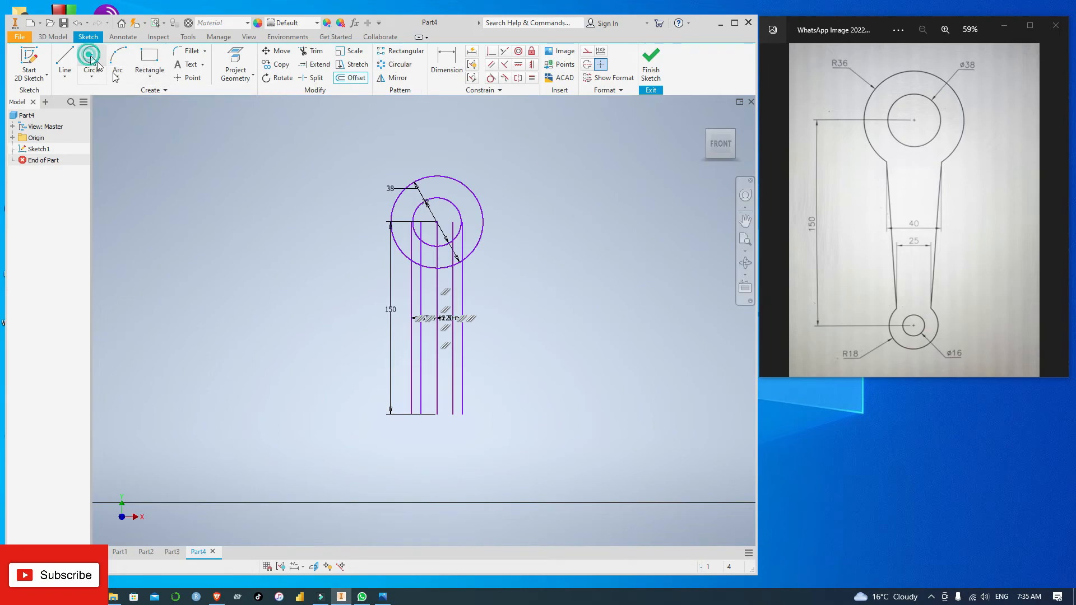
click(437, 414)
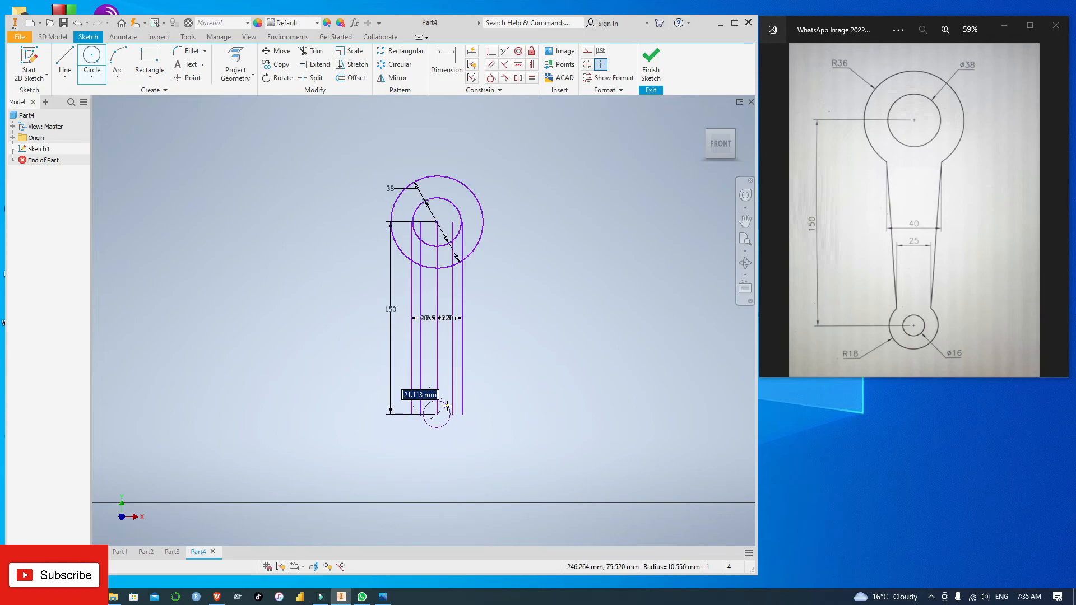
text(16)
key(Return)
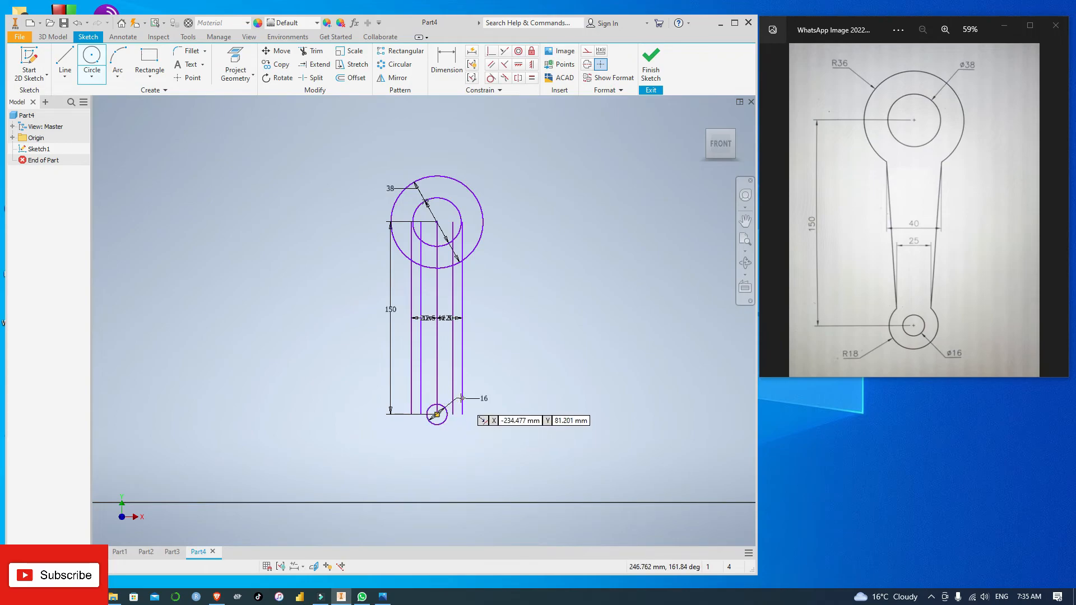
scroll(437, 415, up, 3)
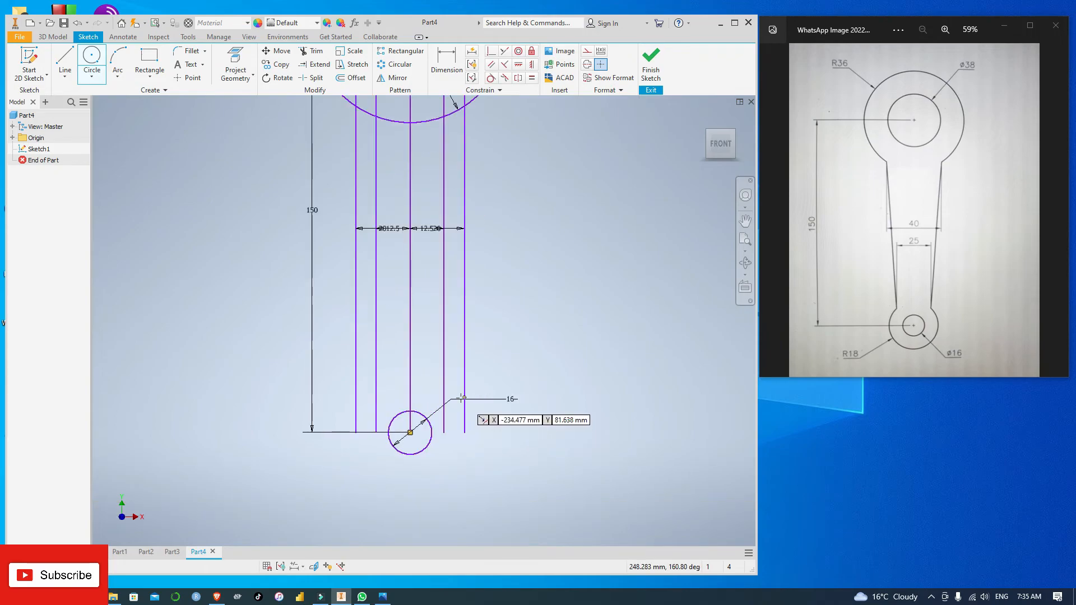
click(410, 433)
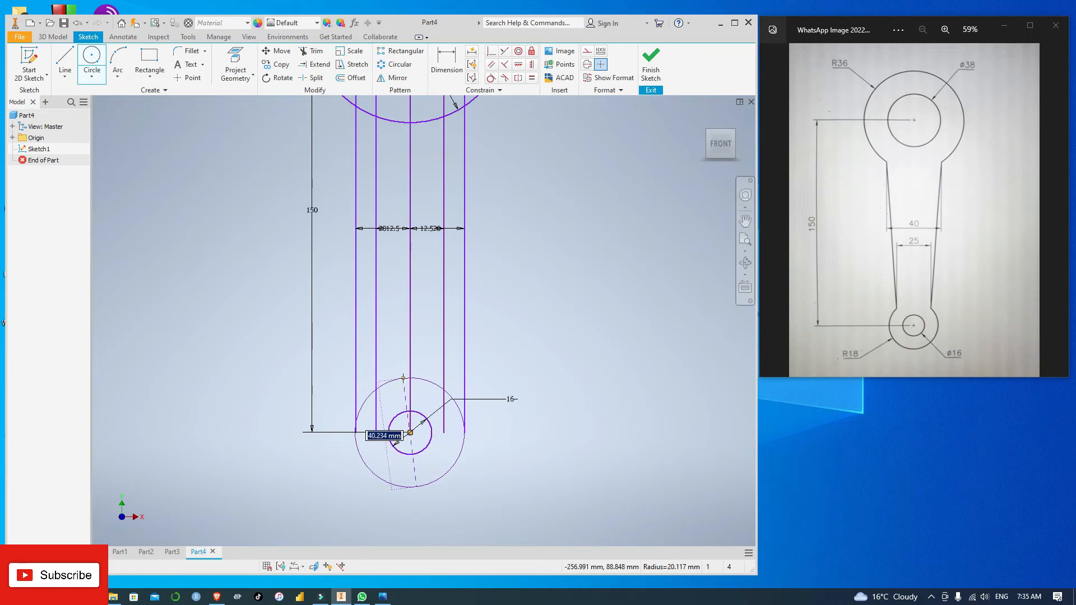
text(36)
key(Return)
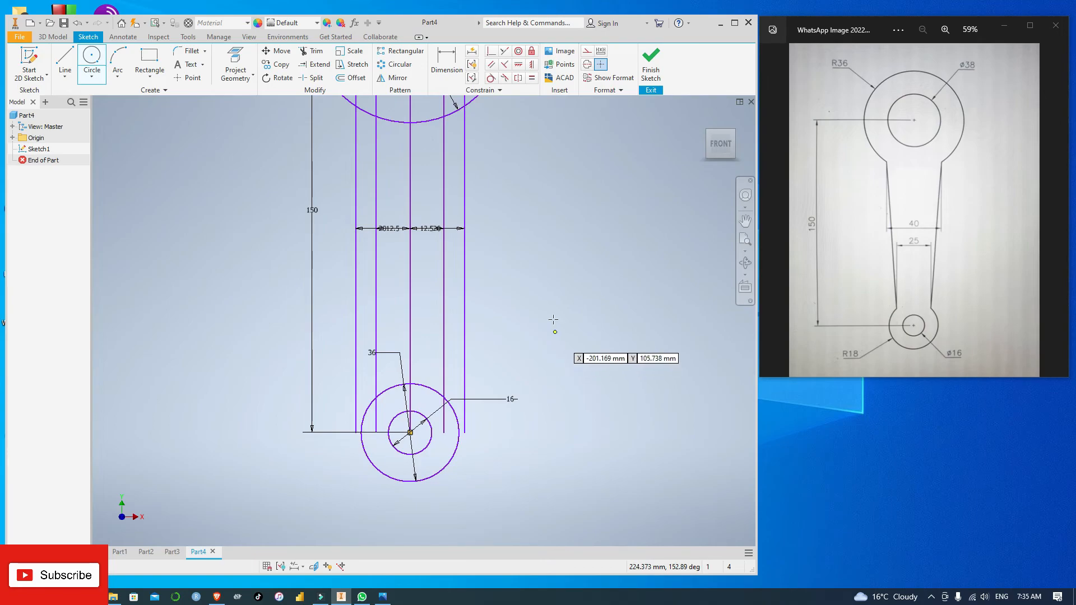
key(Escape)
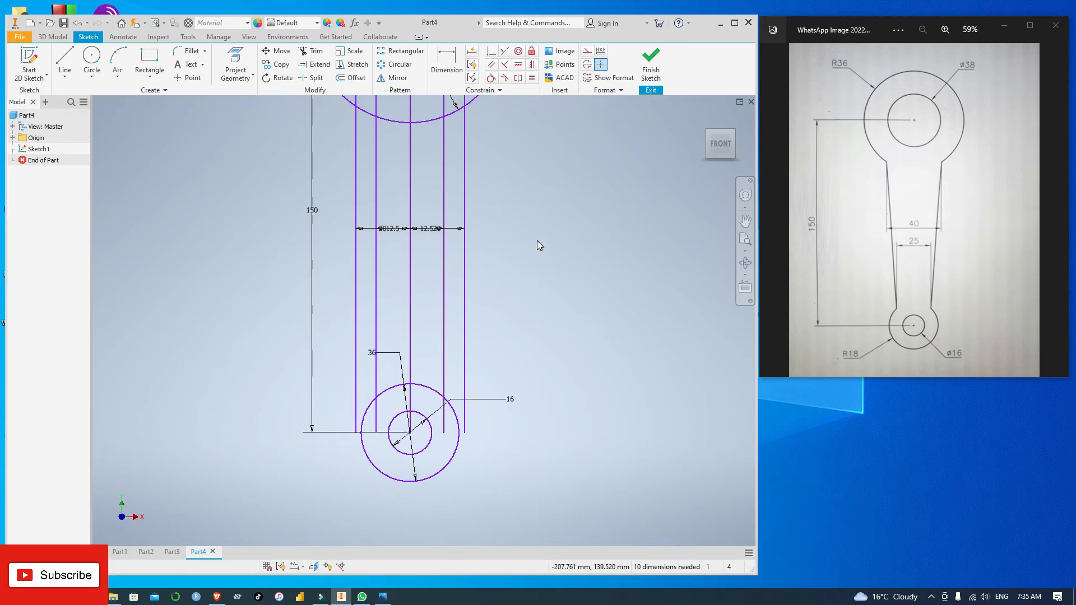
middle_drag(536, 241, 571, 307)
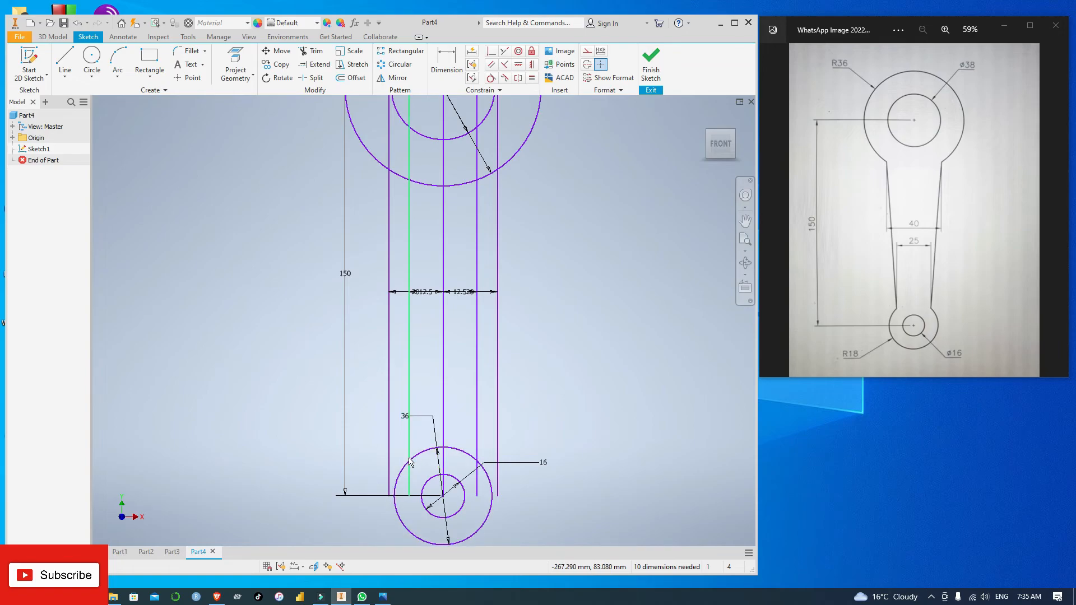
click(65, 67)
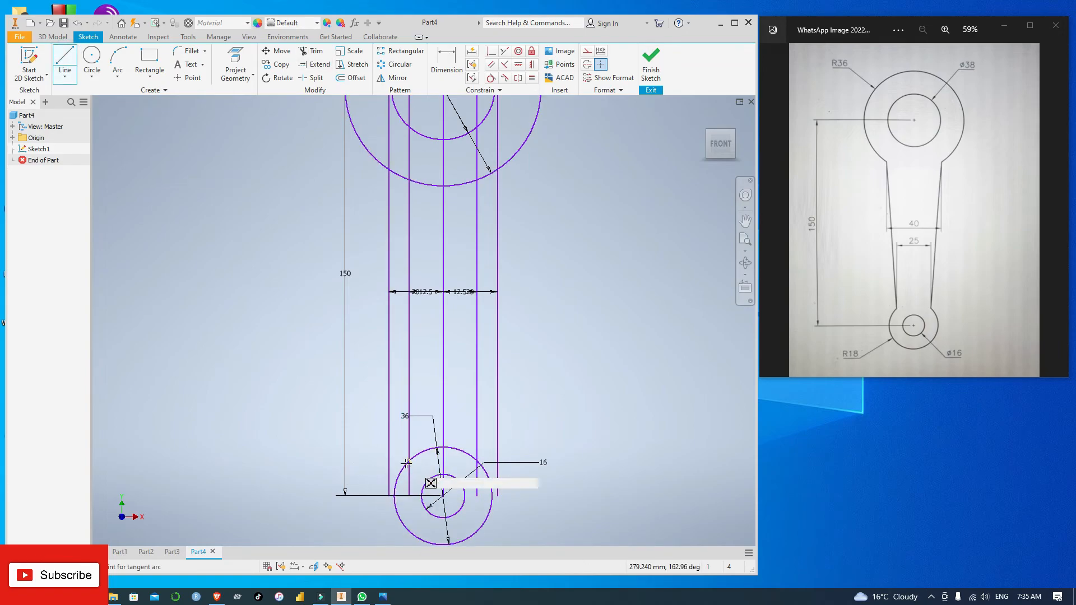
scroll(414, 401, down, 3)
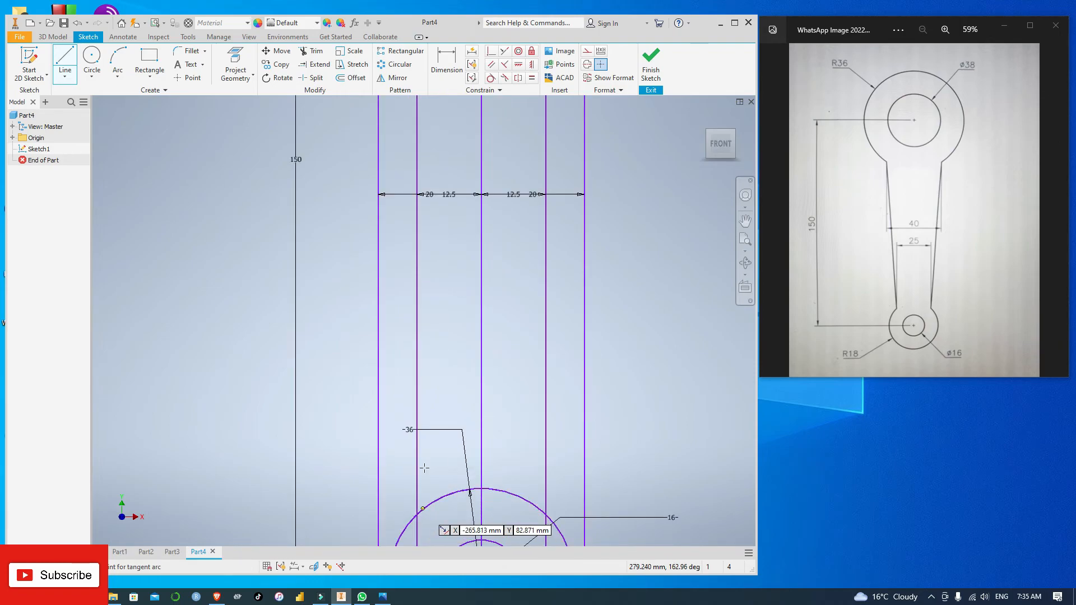
key(Escape)
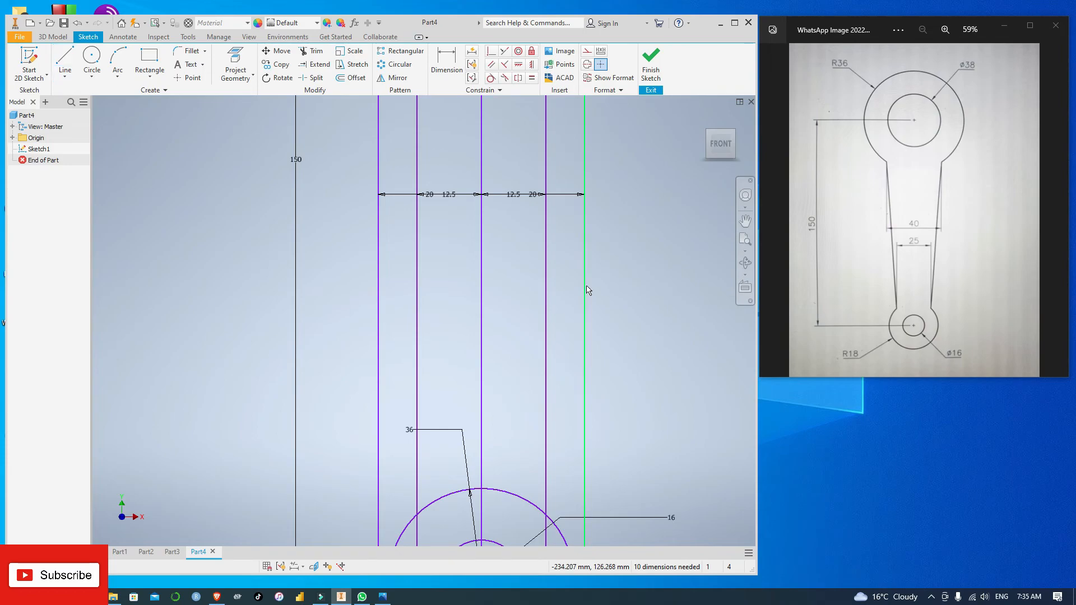
Step: Trim the centre line between the two lower circles and both 12.5 mm offset lines inside the lower 36 mm circle
scroll(587, 290, up, 4)
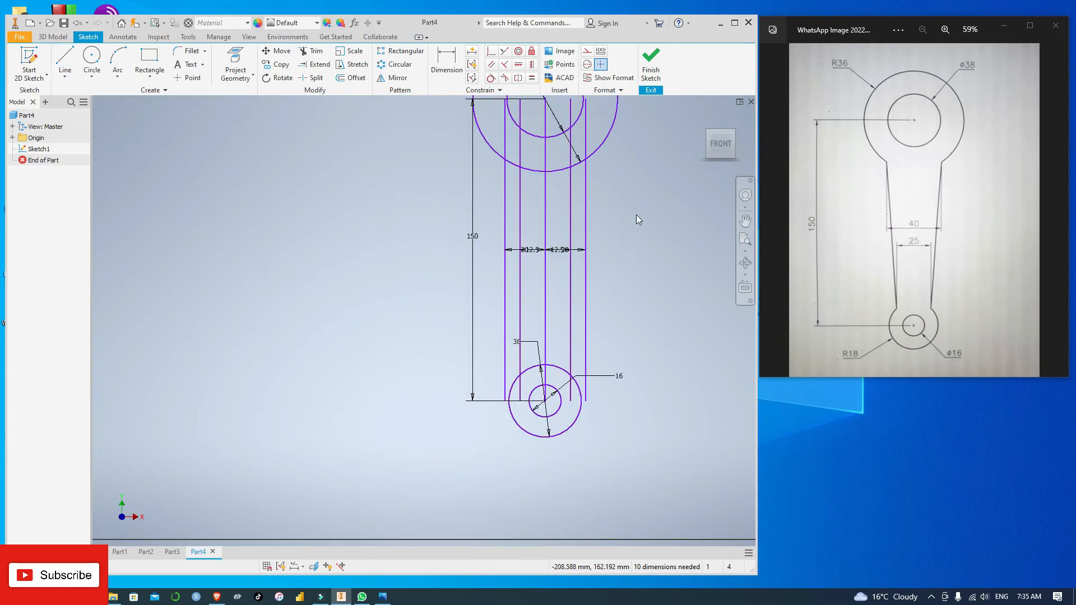
scroll(584, 218, down, 3)
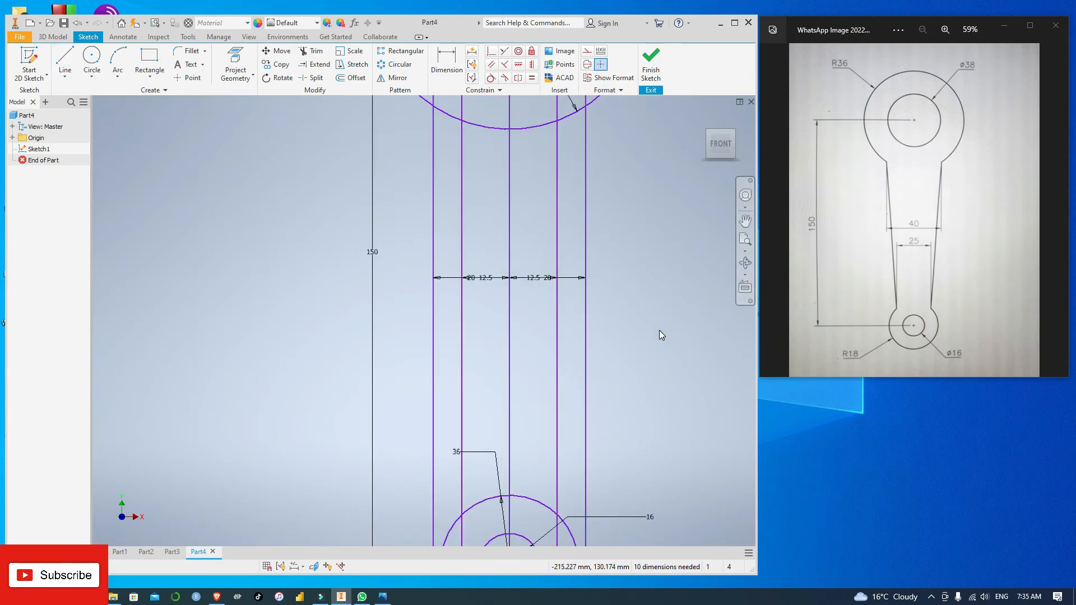
middle_drag(650, 289, 633, 195)
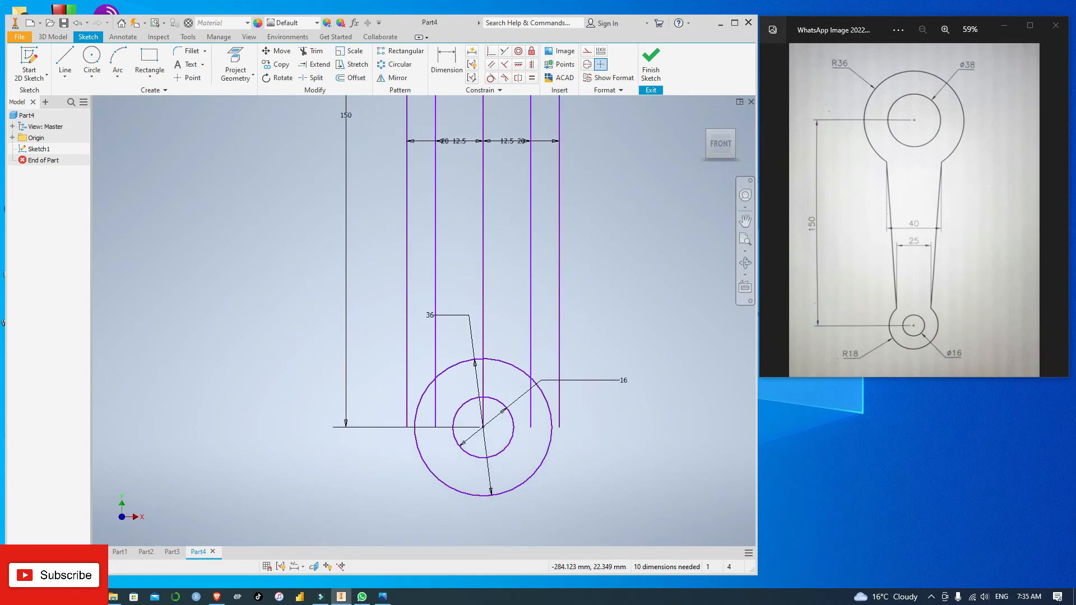
click(313, 50)
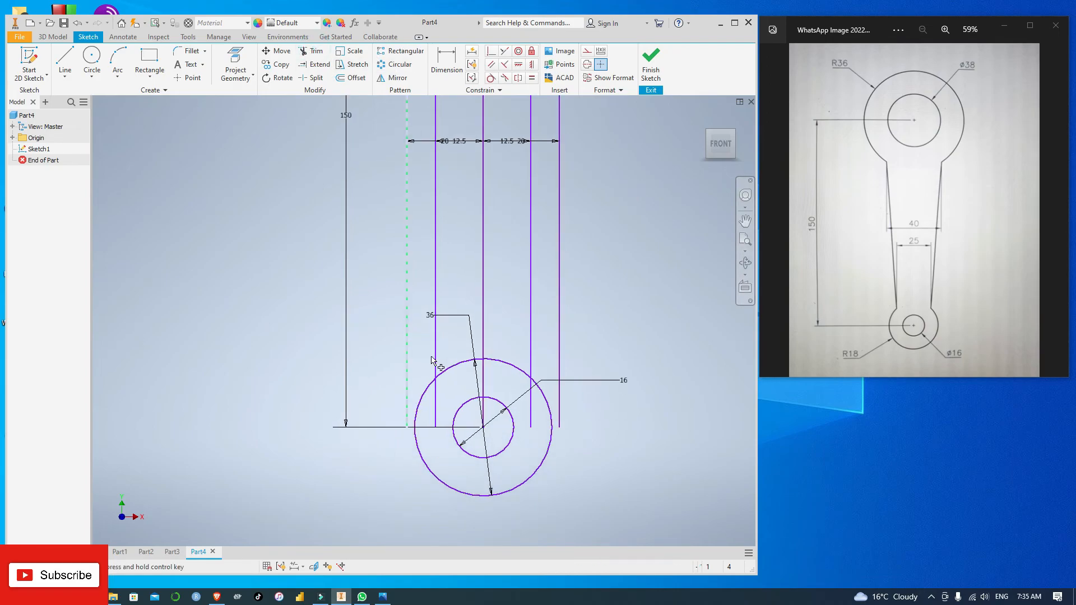
click(435, 392)
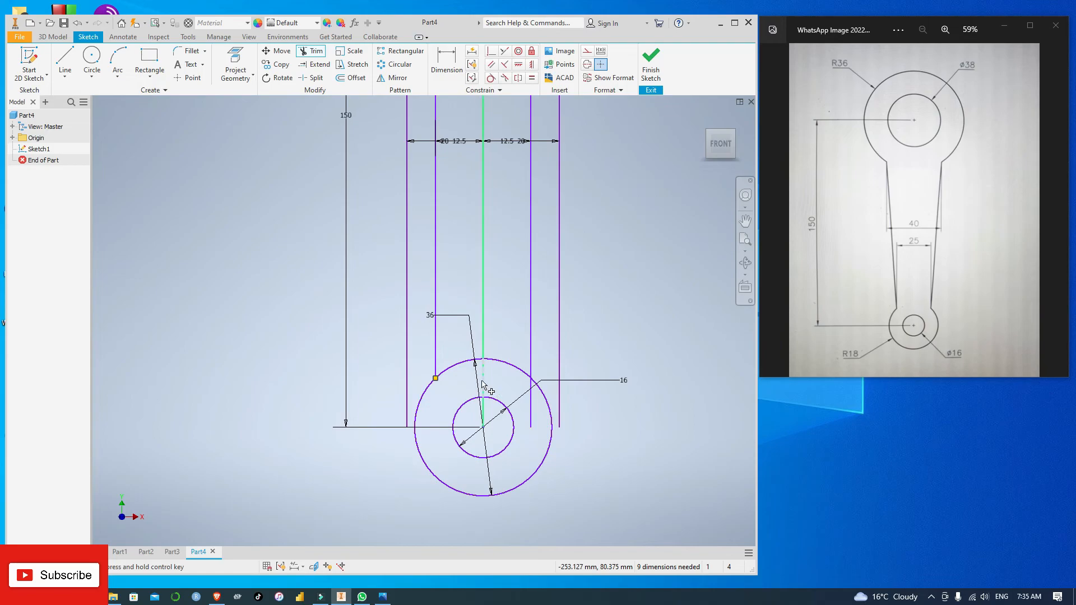
click(484, 387)
click(531, 407)
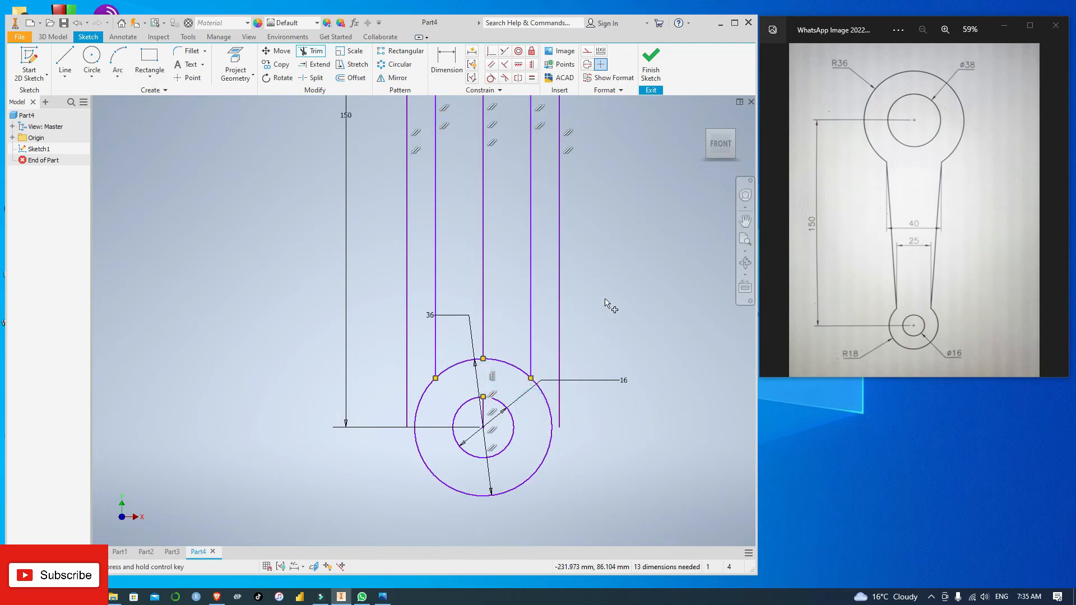
Step: Trim the four offset lines inside the upper 72 mm circle and the centre line between the 72 mm and 38 mm circles
middle_drag(624, 168, 636, 367)
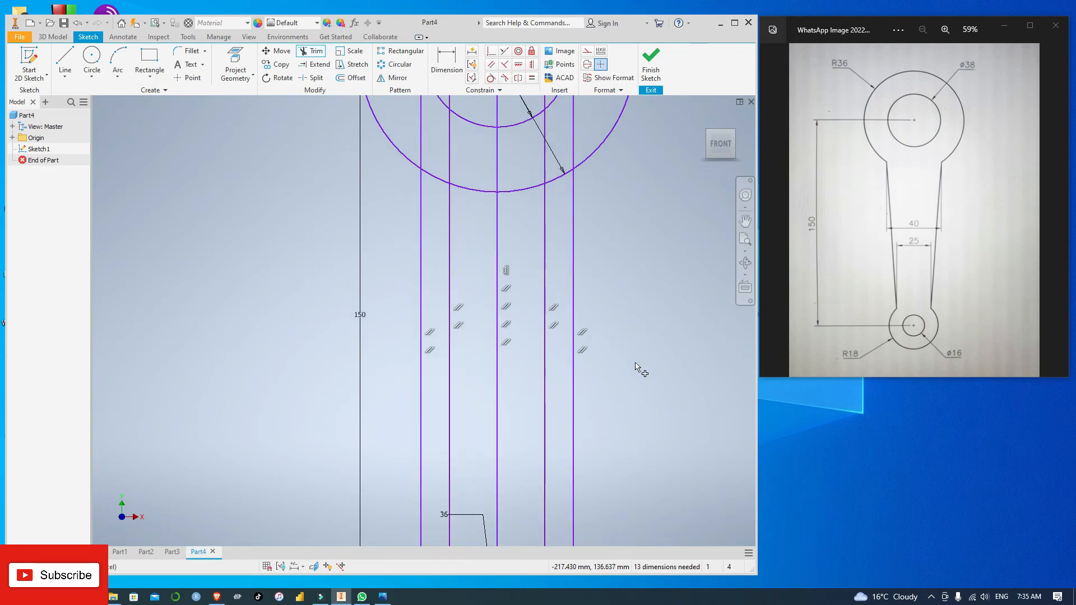
middle_drag(636, 192, 649, 331)
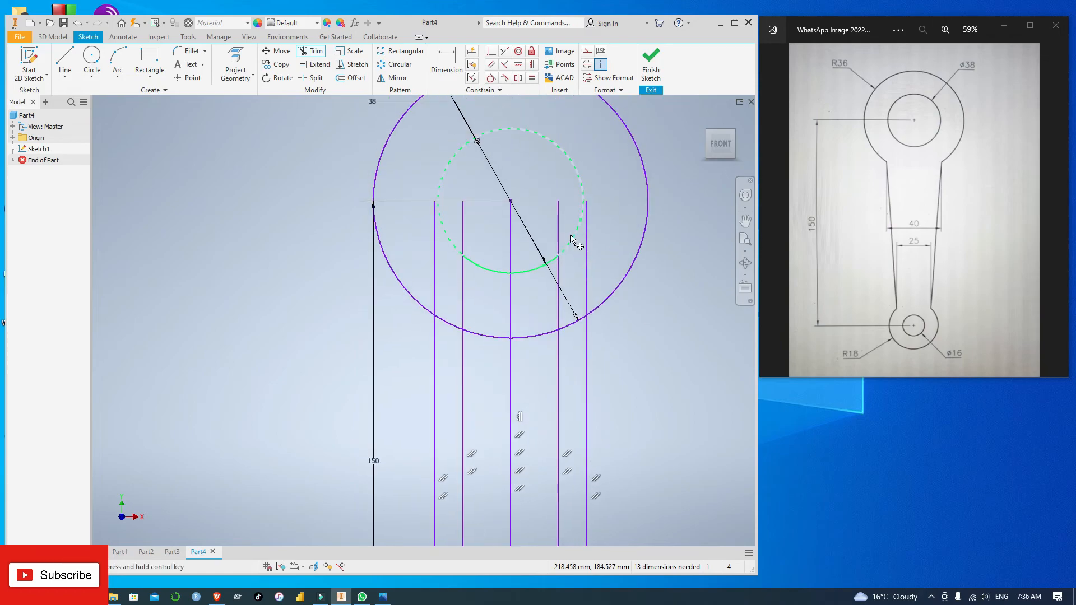
click(556, 224)
click(586, 242)
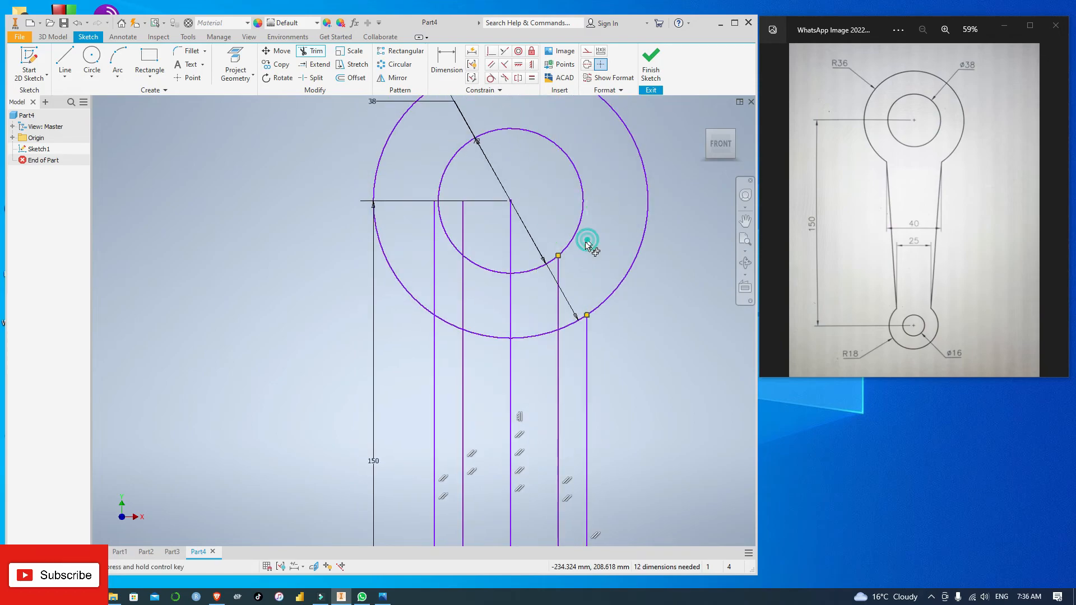
click(556, 297)
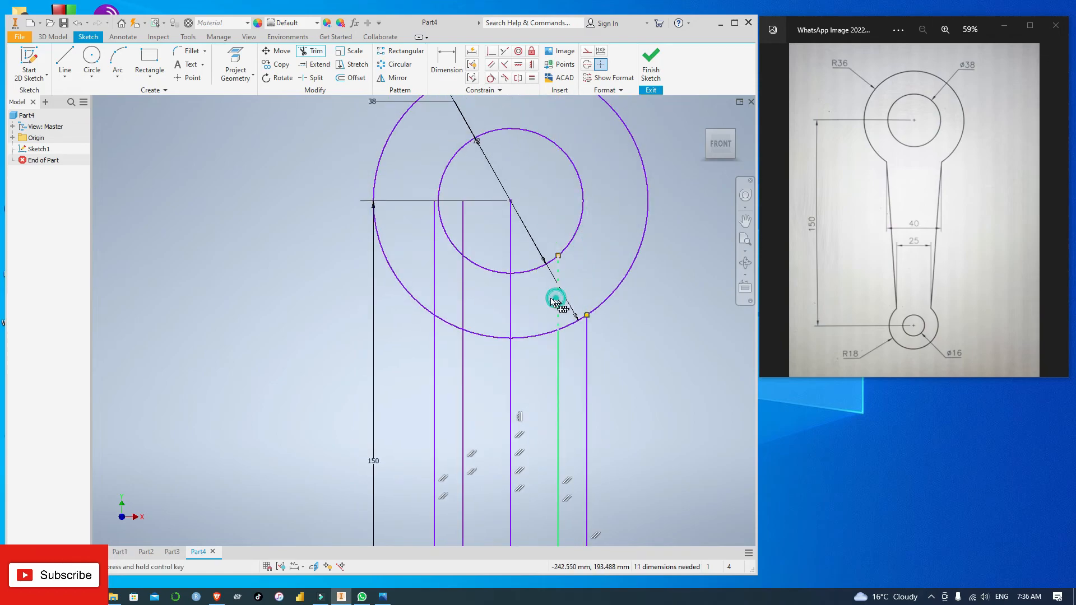
click(505, 297)
click(459, 298)
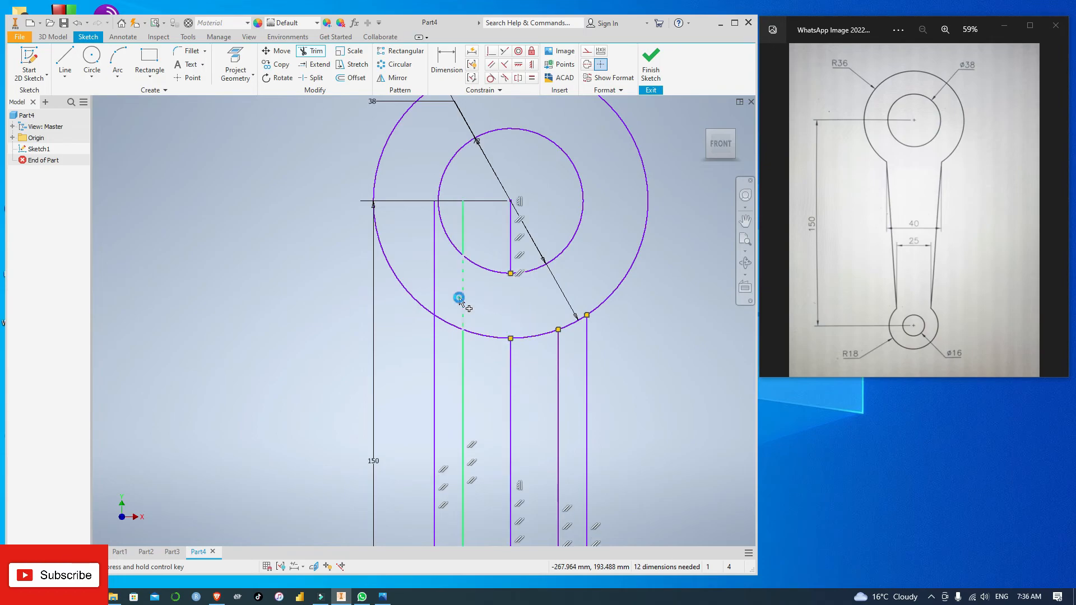
click(432, 280)
click(464, 220)
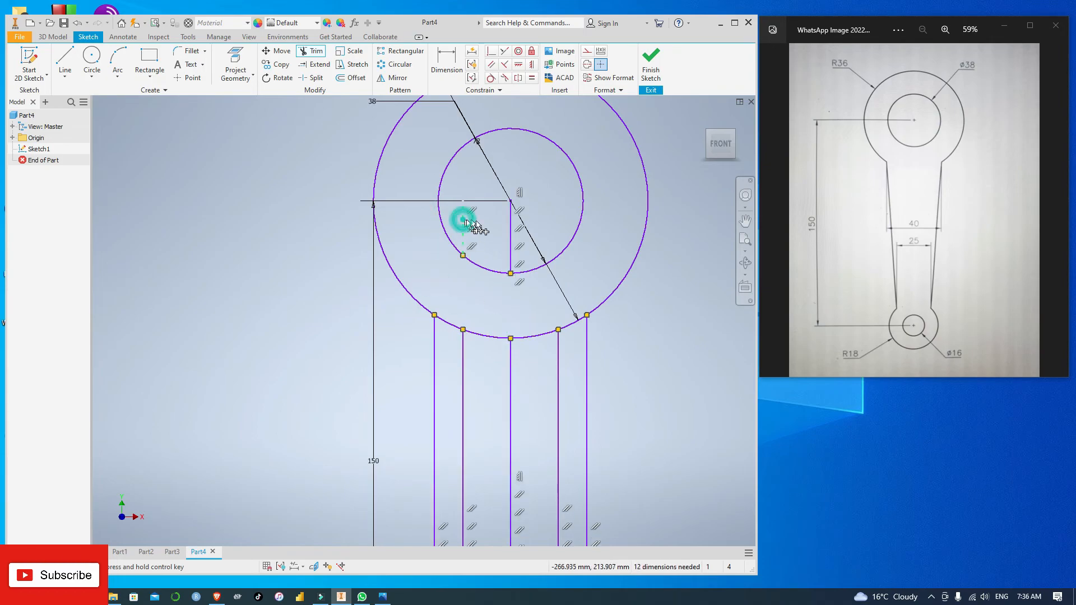
Step: Try to trim the leftover centre-line segment inside the upper 38 mm circle
click(508, 234)
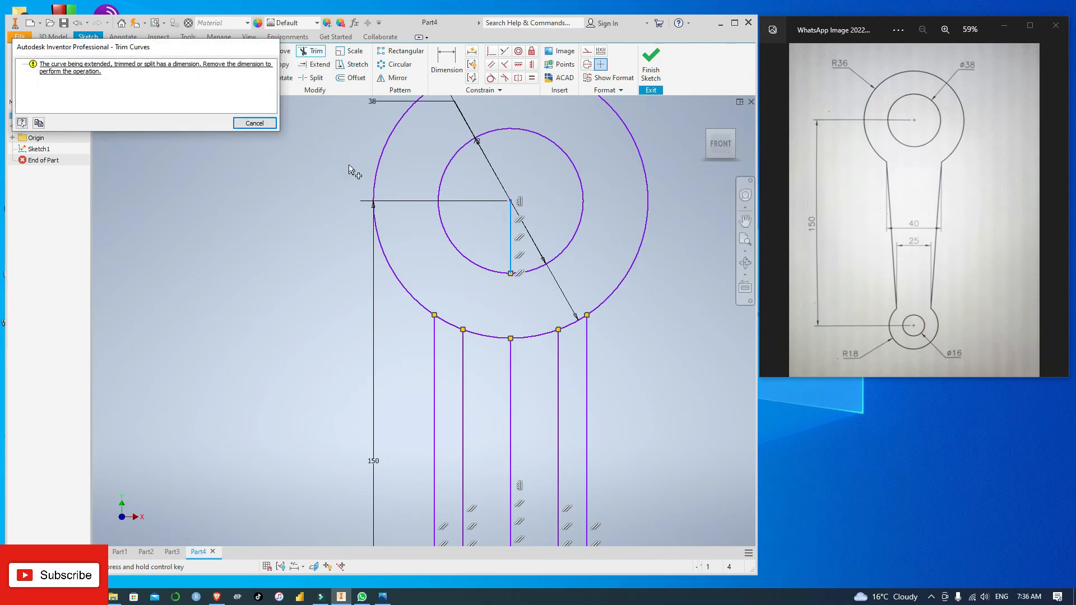
key(Escape)
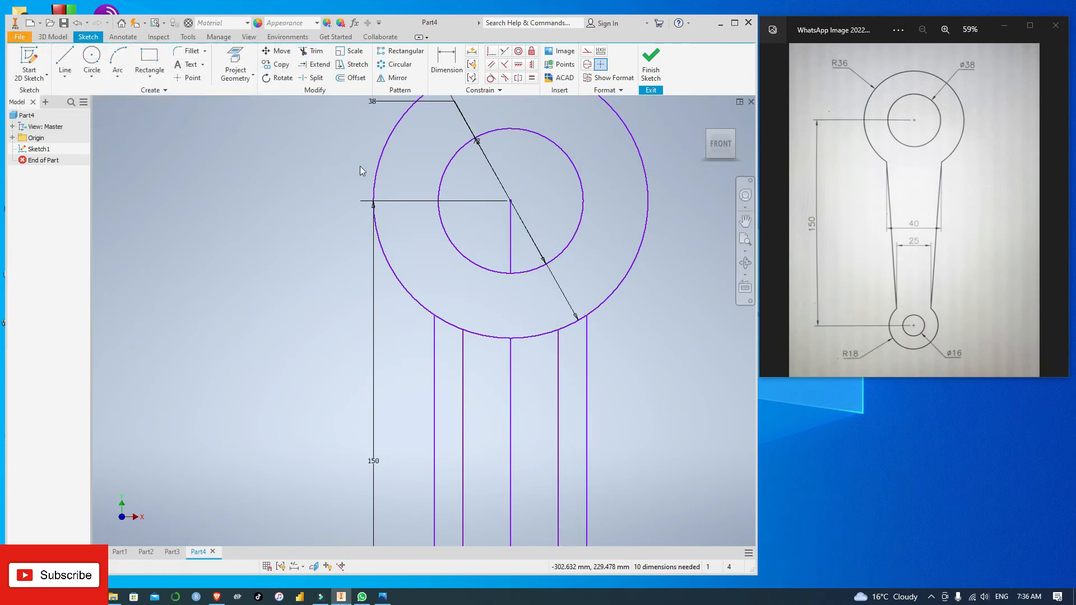
click(472, 202)
key(Escape)
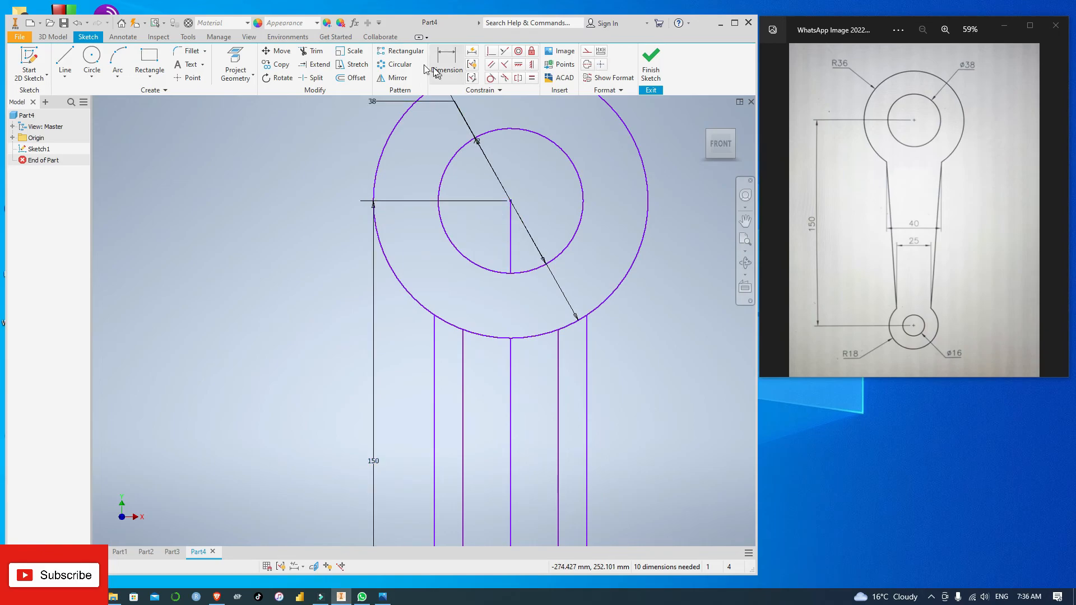
click(307, 52)
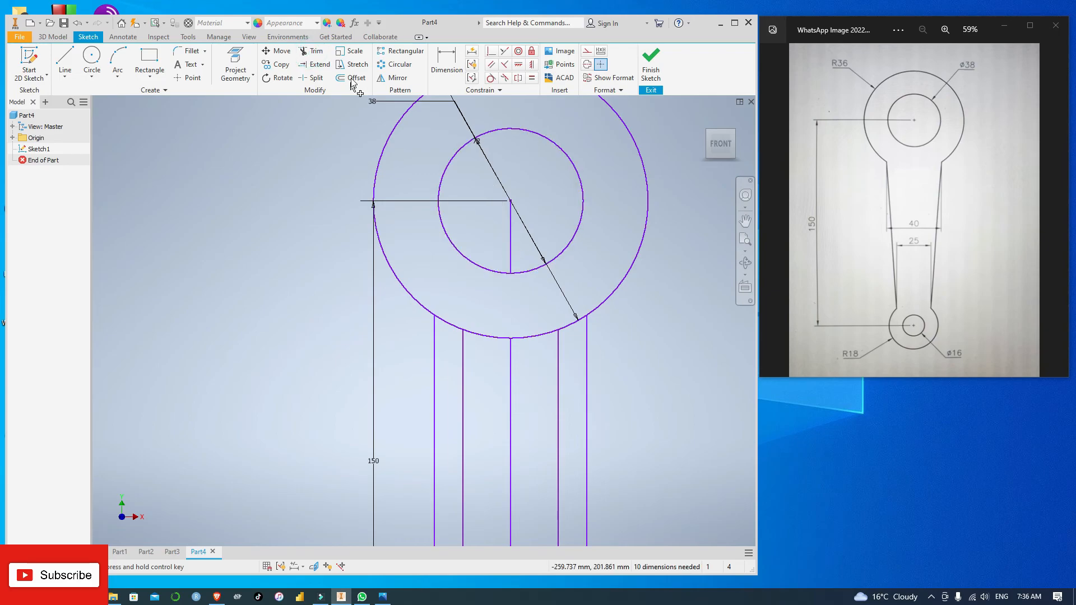
click(312, 51)
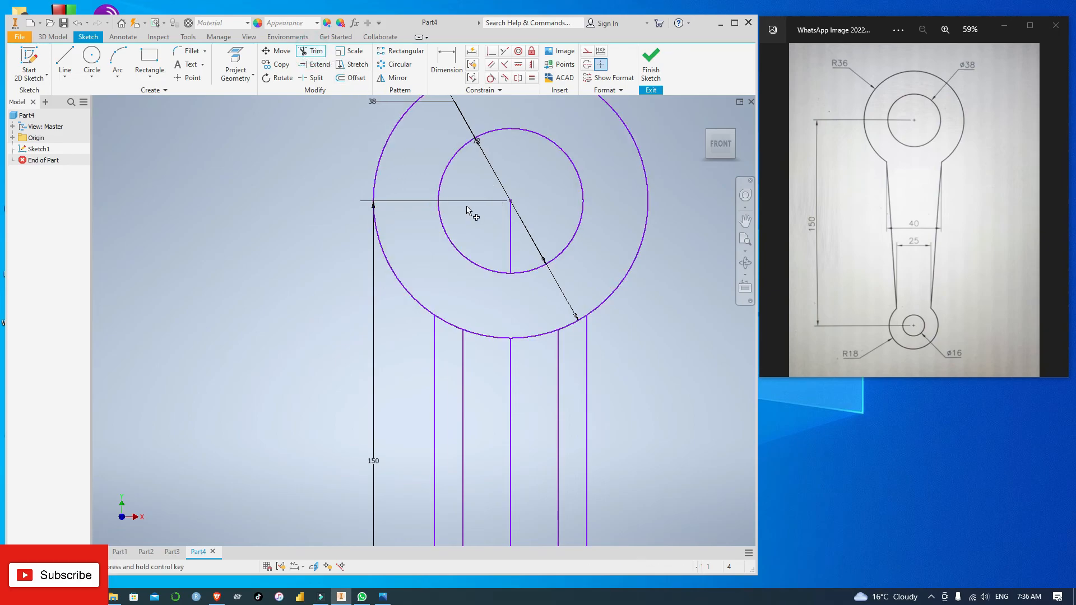
click(511, 242)
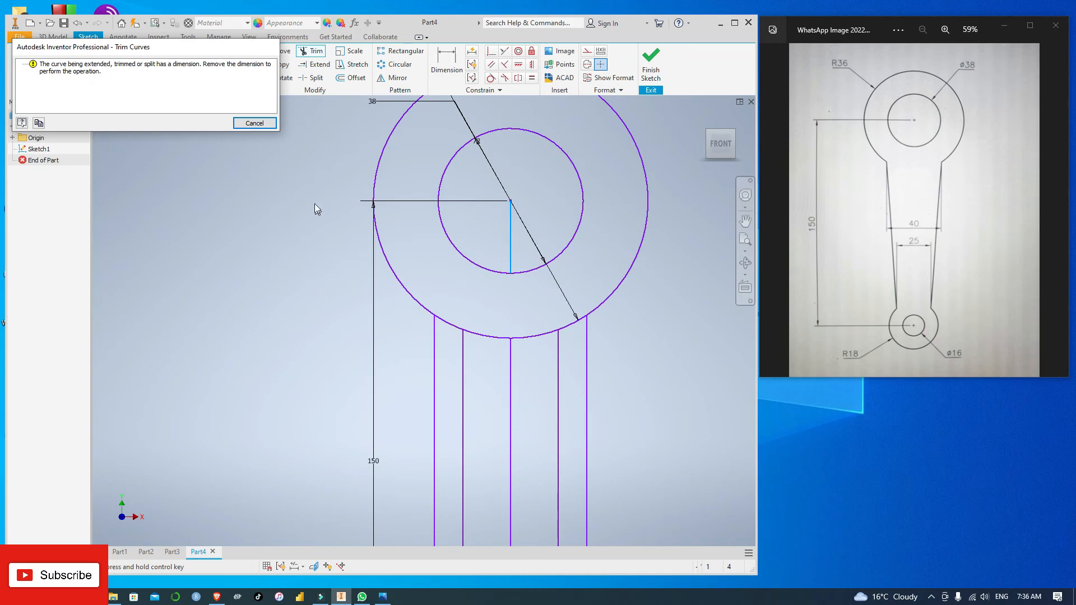
click(254, 122)
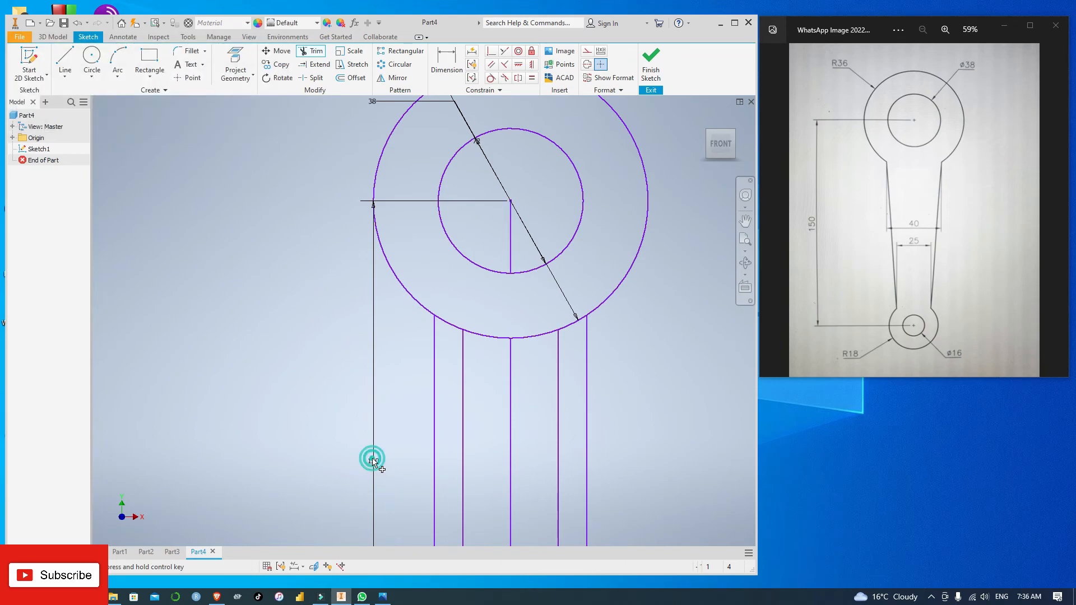
Step: Delete the 150 mm vertical dimension and trim away the leftover centre-line segment inside the upper 38 mm circle
key(Escape)
click(372, 457)
key(Delete)
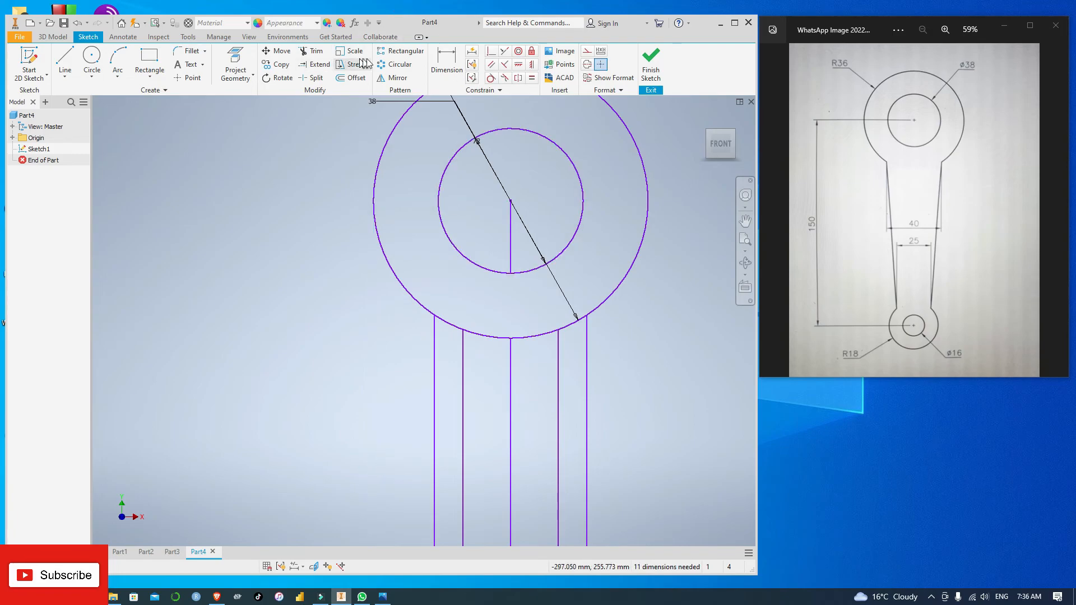
click(310, 51)
click(509, 244)
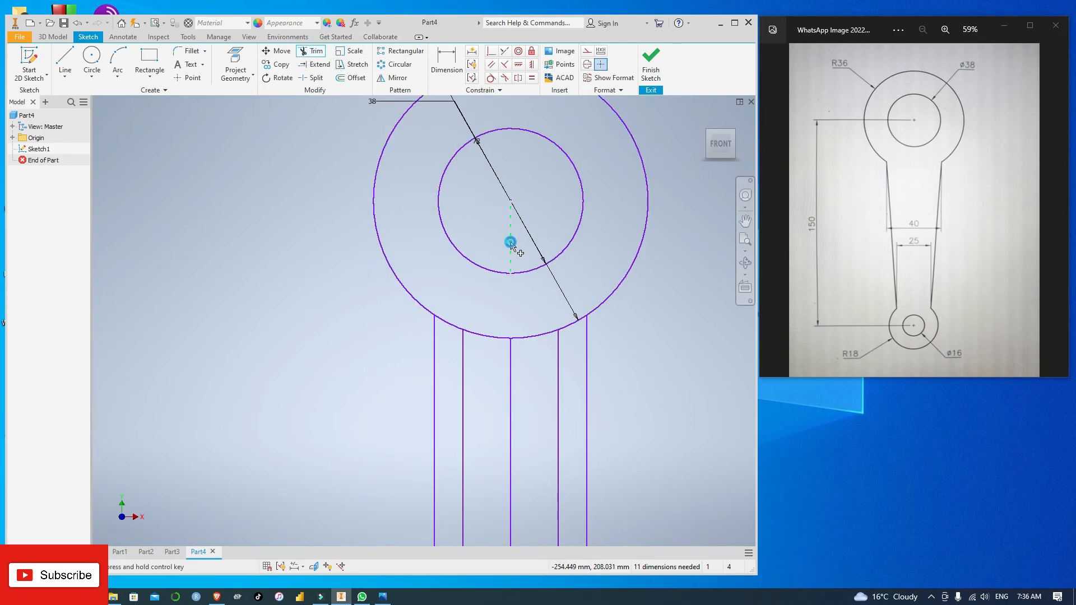
Step: Draw a tapered line on each side from the outer offset line's end on the 72 mm circle to the inner offset line's end on the 36 mm circle
scroll(672, 307, down, 3)
scroll(679, 331, up, 3)
mouse_move(670, 363)
middle_down()
mouse_move(658, 238)
mouse_move(642, 206)
middle_up()
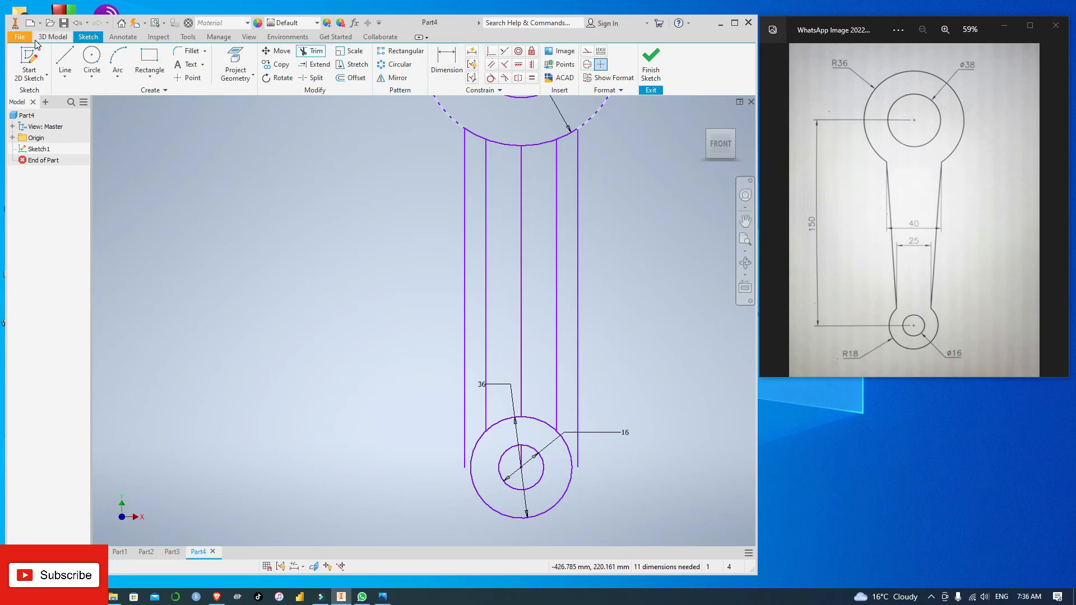
click(65, 57)
click(577, 130)
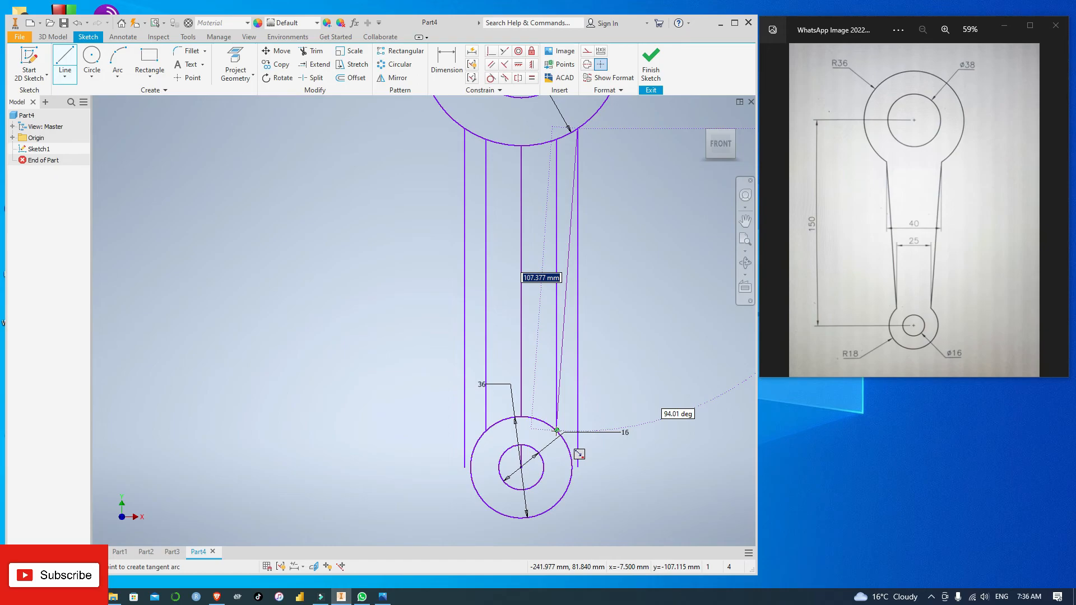
double_click(556, 431)
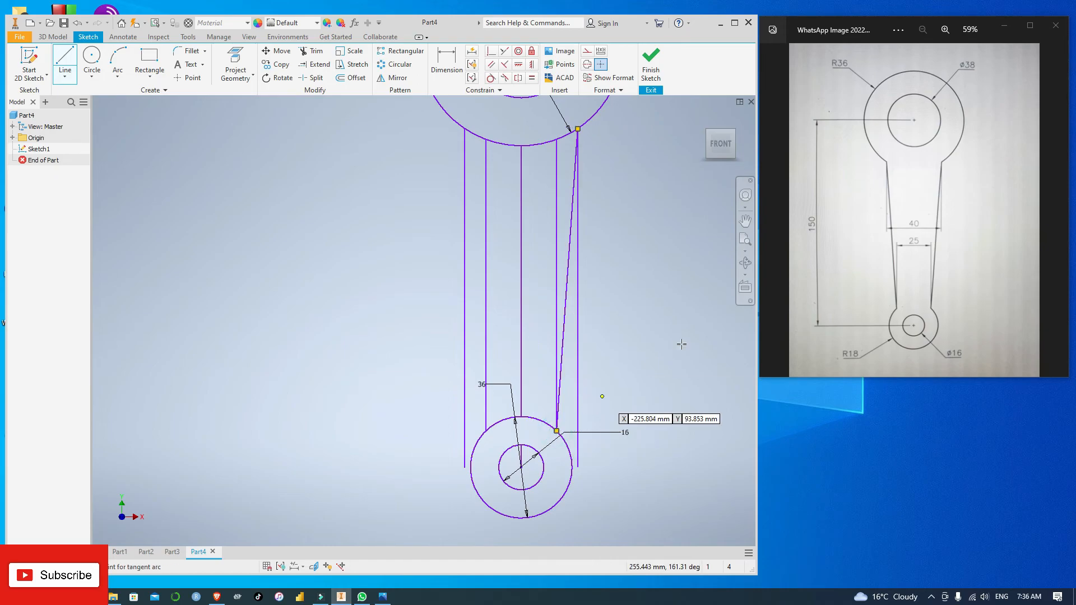
click(464, 128)
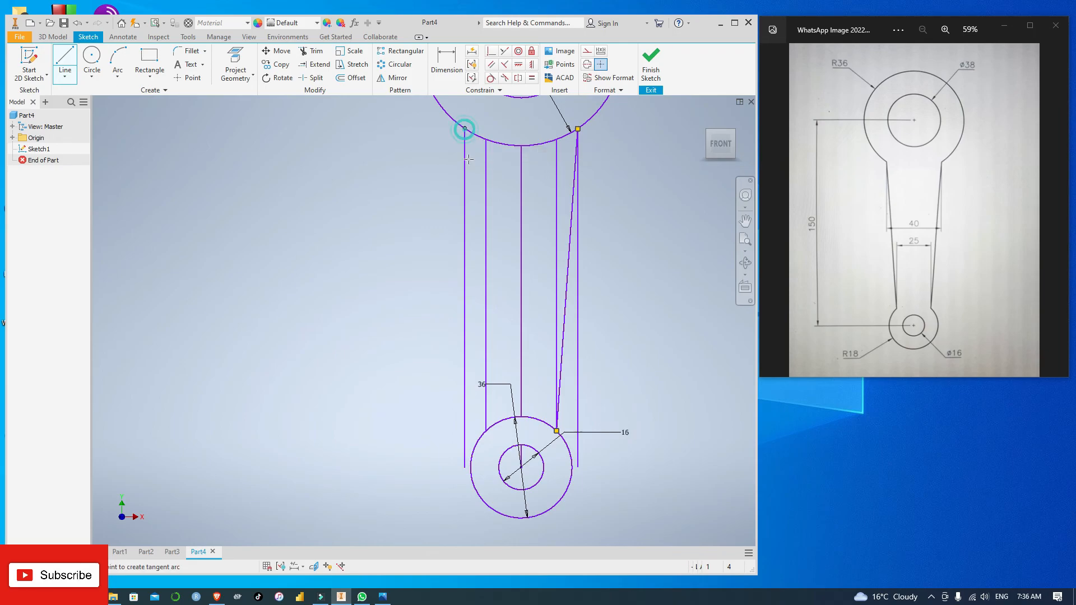
double_click(486, 430)
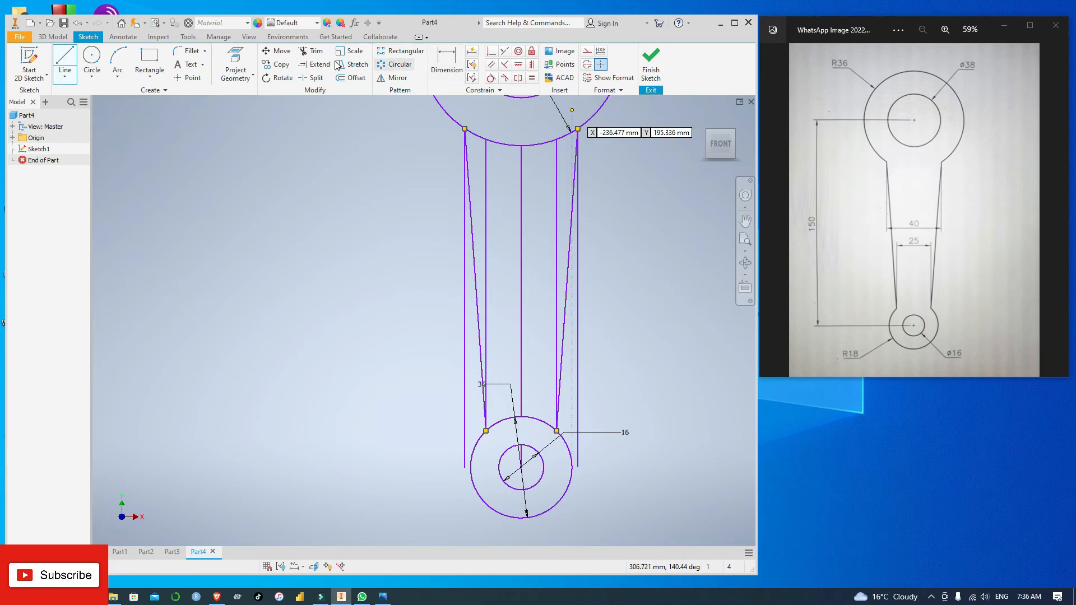
Step: Trim away the left outer, left inner, centre and right inner vertical lines between the two circle ends
click(312, 52)
click(464, 330)
click(486, 303)
click(521, 300)
click(556, 289)
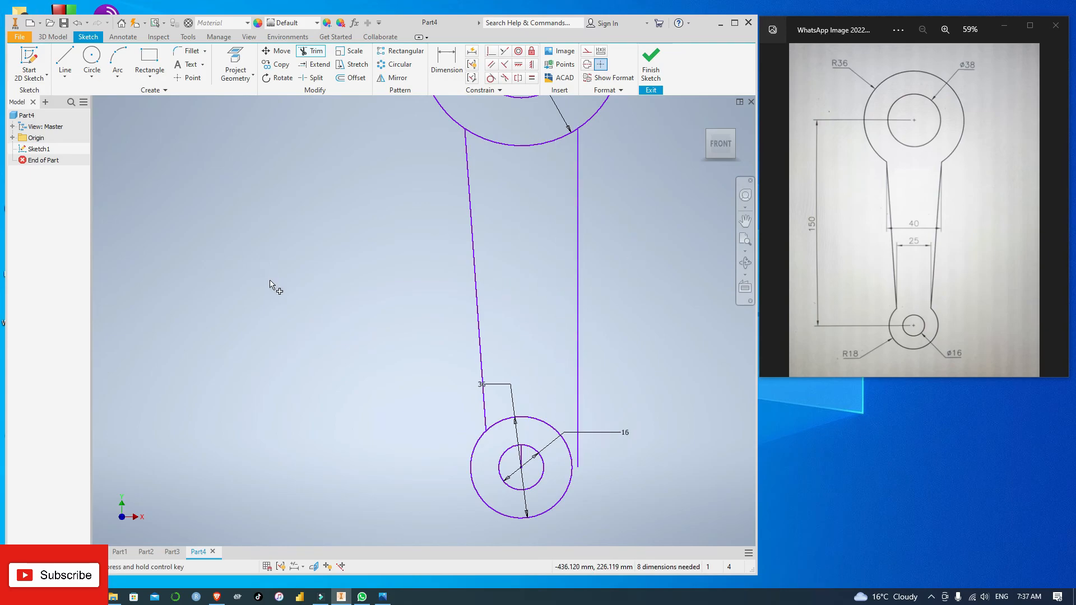
Step: Undo the last trim to restore the right tapered line, and trim away the outer right vertical line
key(ctrl+z)
key(Escape)
click(577, 340)
key(Escape)
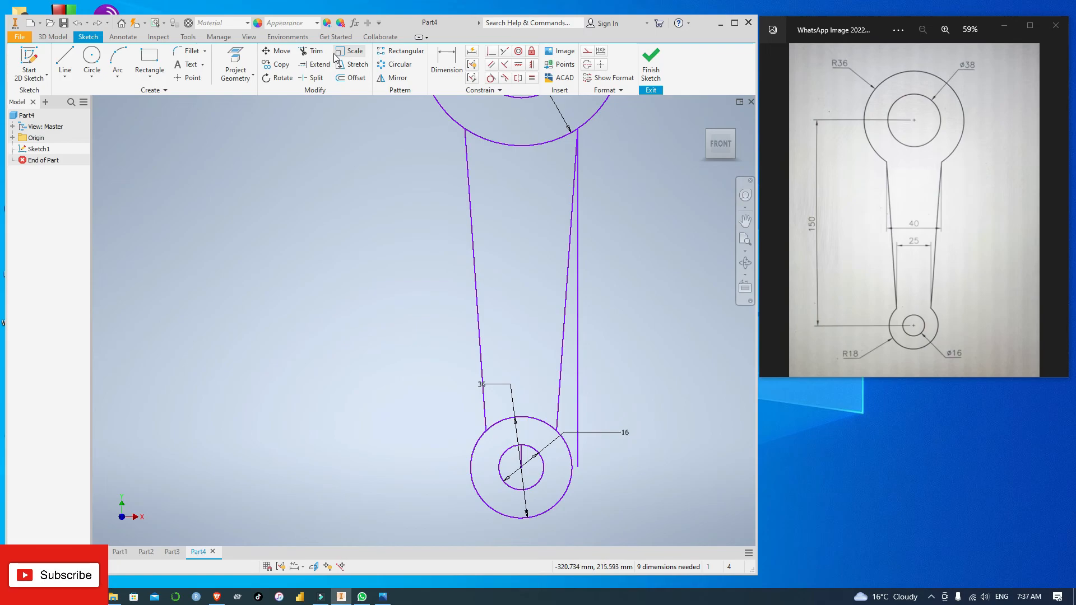
click(312, 51)
click(578, 292)
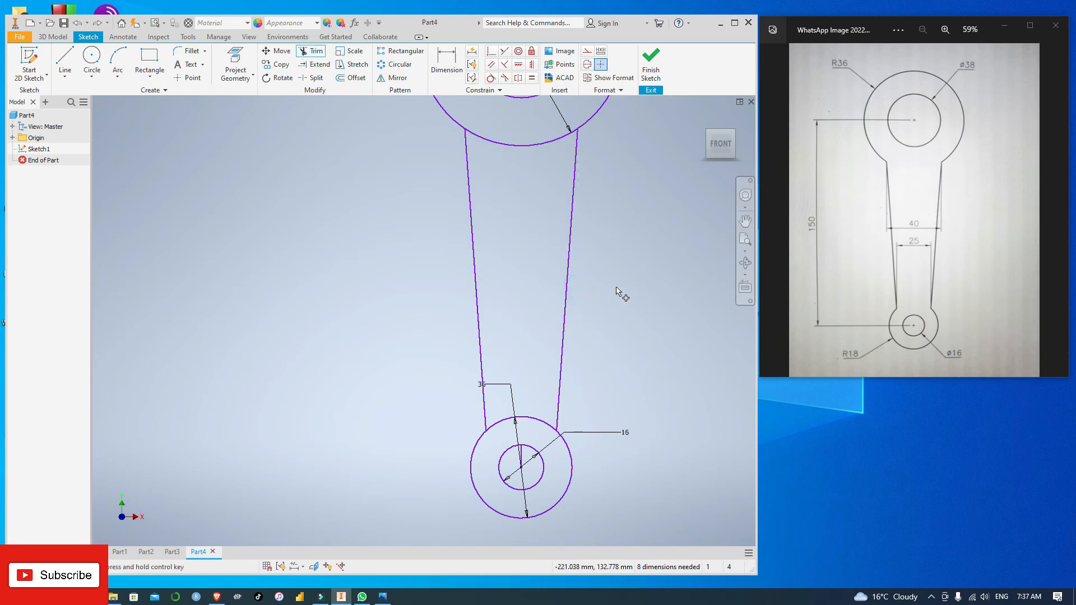
Step: Trim the arcs of the upper 72 mm and lower 36 mm circles that lie between the tapered lines
scroll(626, 284, down, 2)
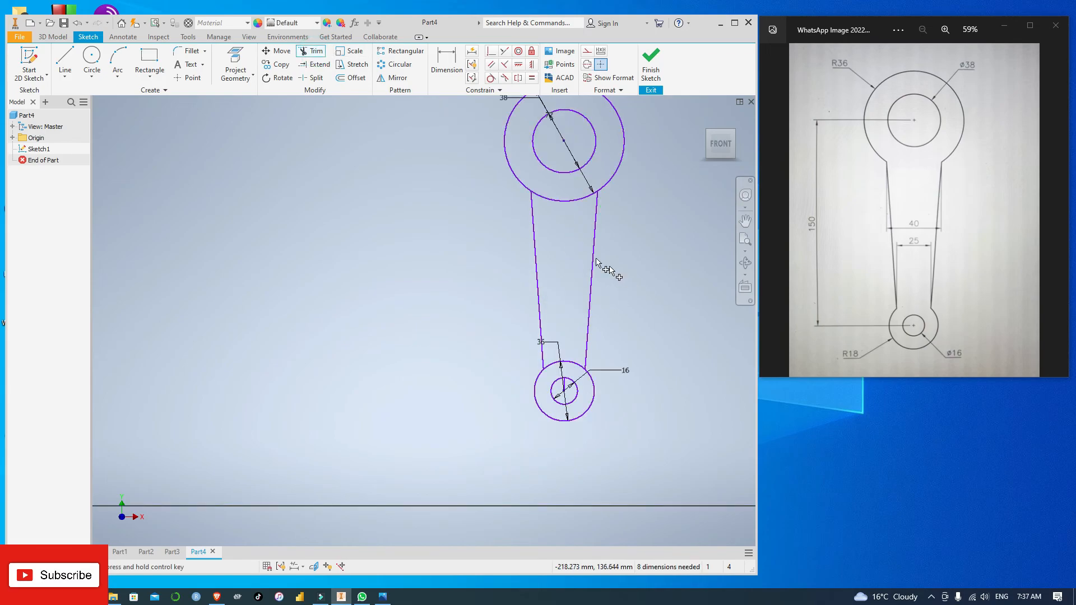
click(564, 198)
click(570, 360)
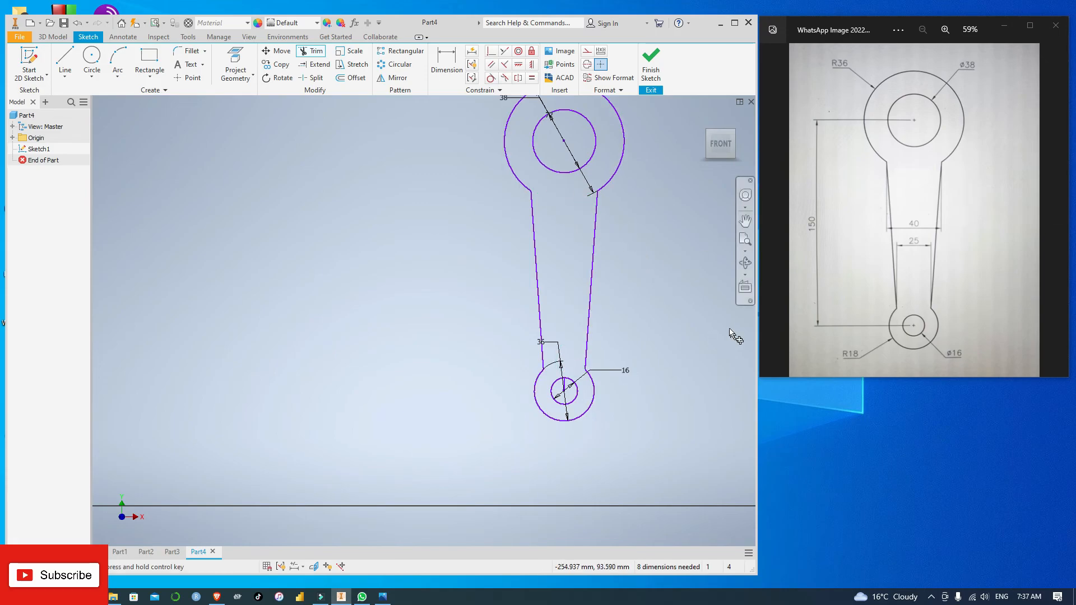
Step: Delete the 36 mm and 16 mm diameter dimensions from the two circles at the lever's lower end
key(Escape)
click(558, 367)
key(Delete)
click(608, 370)
key(Delete)
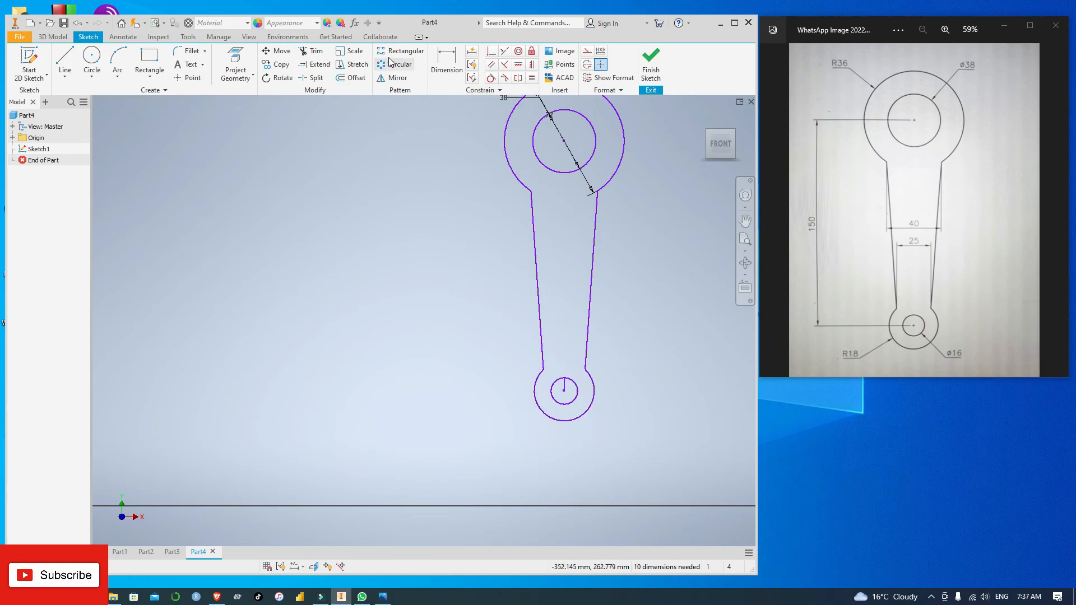
Step: Trim the leftover vertical line inside the lower hole and delete the diameter dimensions of the upper circles
click(563, 390)
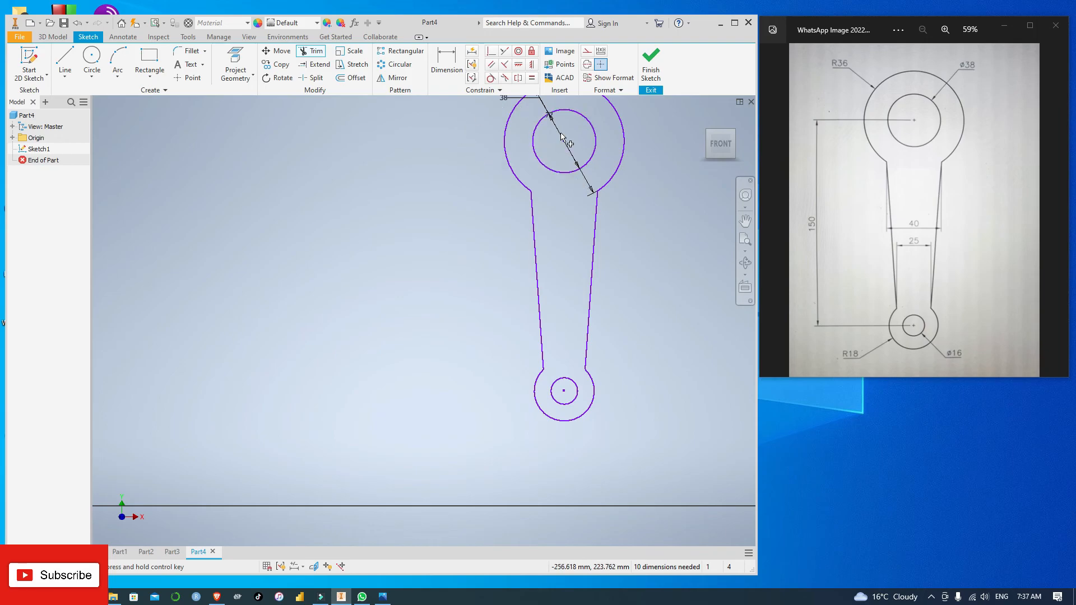
key(Escape)
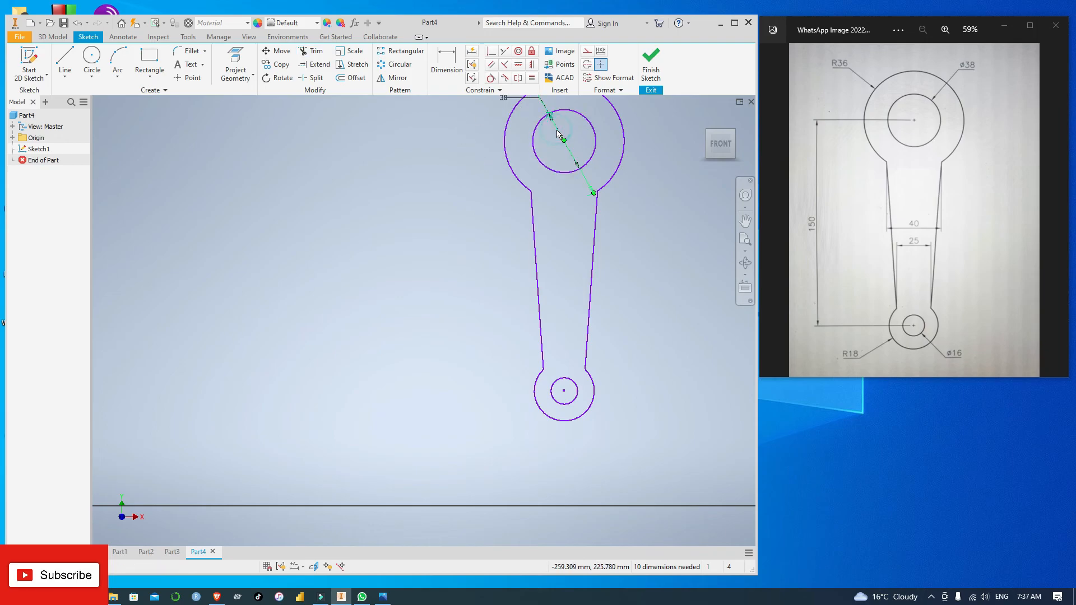
mouse_move(557, 133)
mouse_down()
mouse_move(586, 174)
mouse_move(559, 128)
mouse_up()
key(Delete)
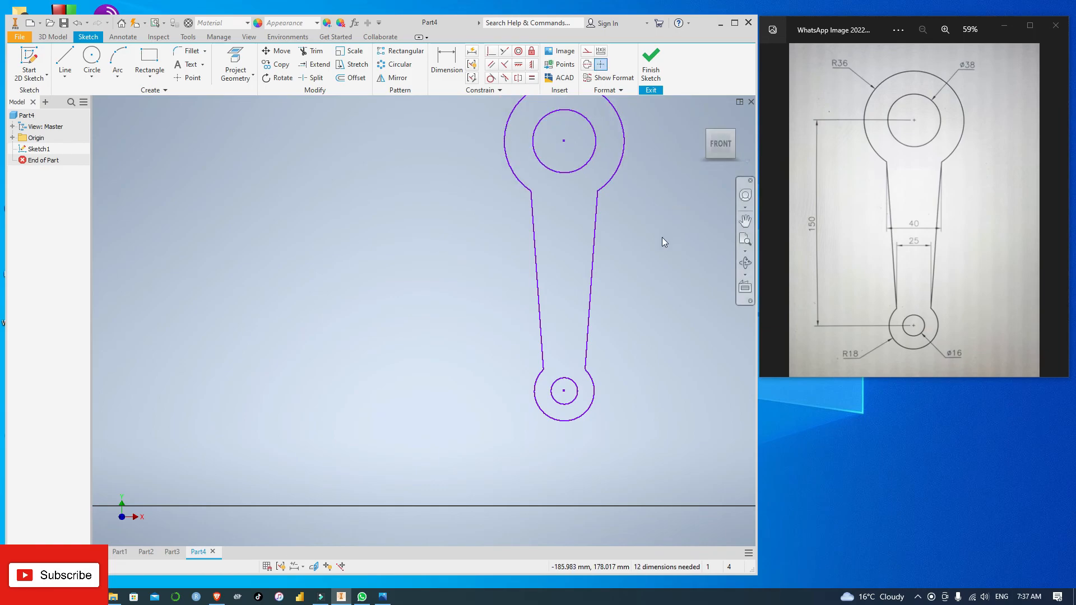
Step: Dimension the upper outer arc with a 36 mm radius and the upper hole with a 38 mm diameter
mouse_move(652, 218)
middle_down()
mouse_move(598, 298)
mouse_move(554, 304)
middle_up()
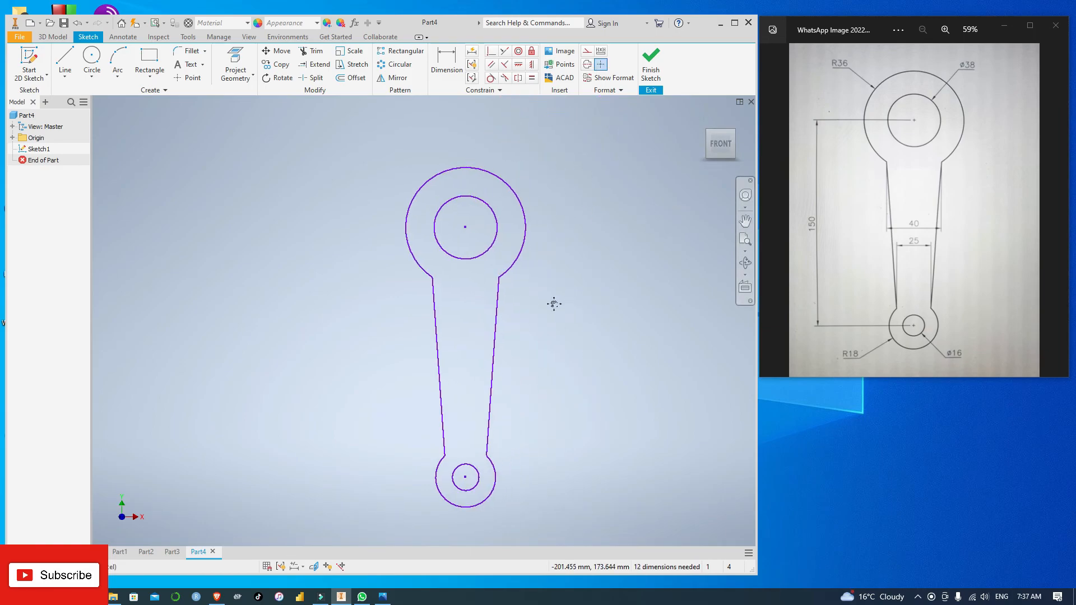
click(447, 61)
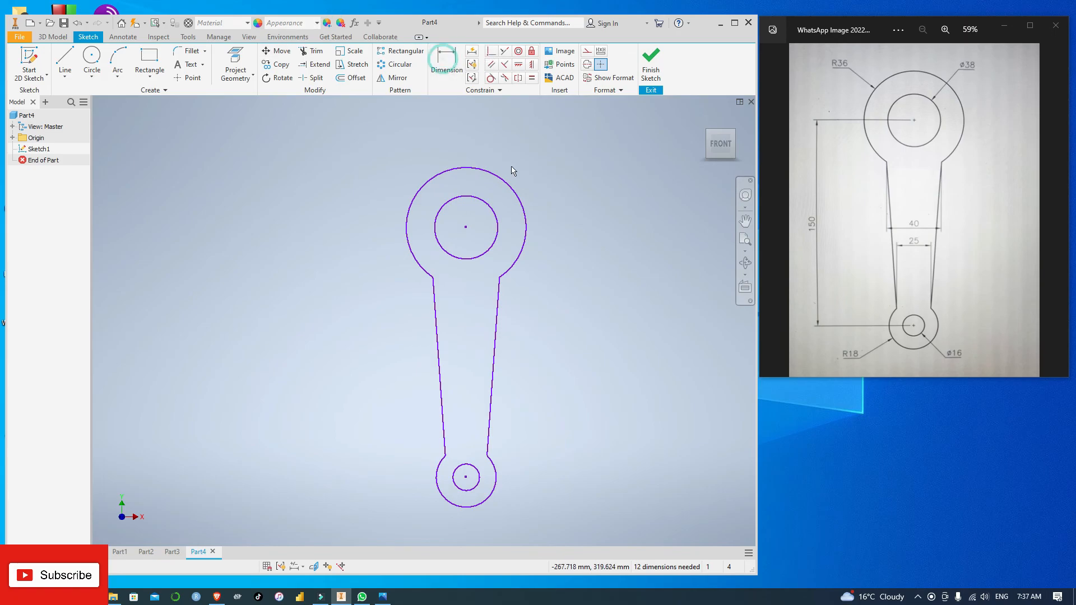
click(435, 177)
click(402, 159)
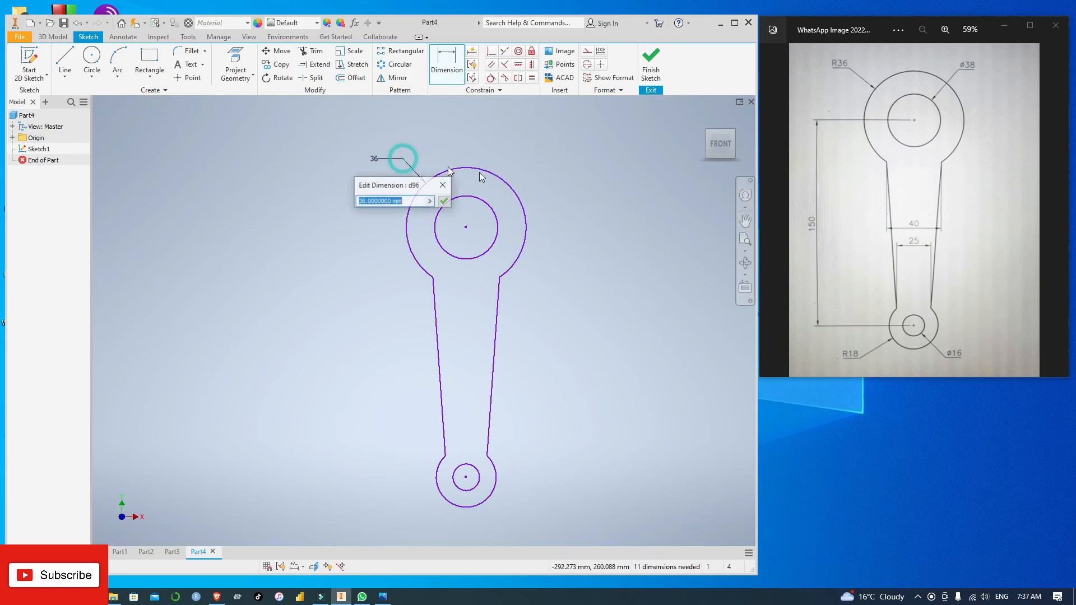
click(444, 200)
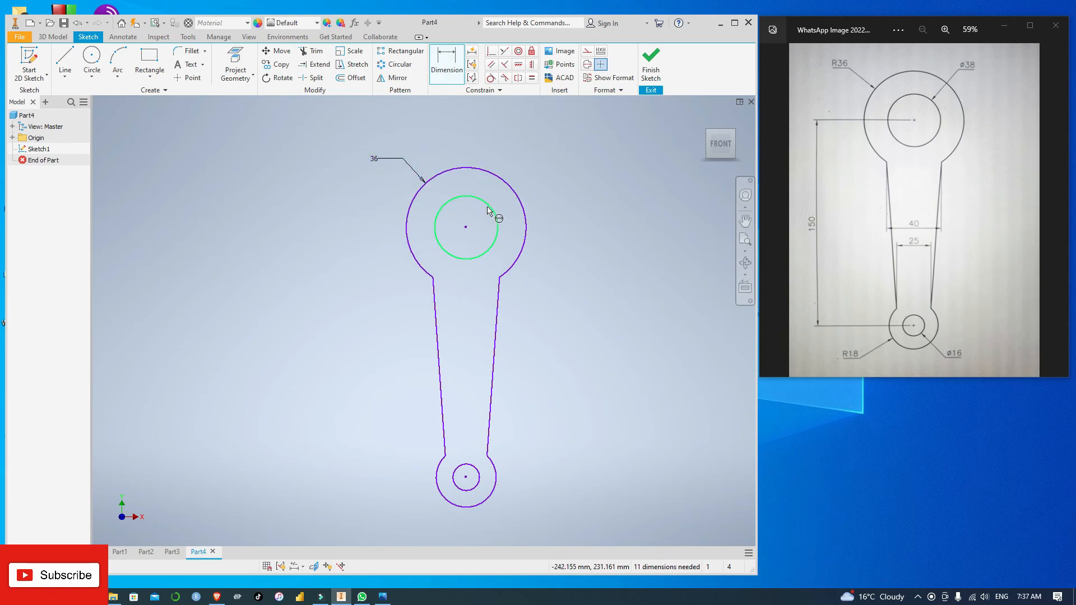
click(487, 207)
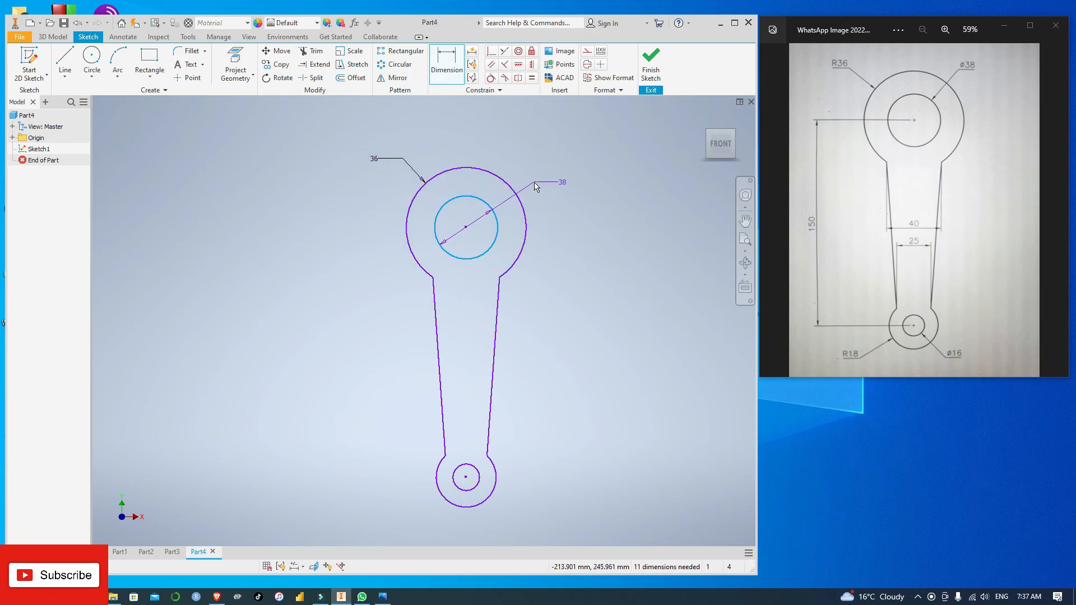
click(524, 168)
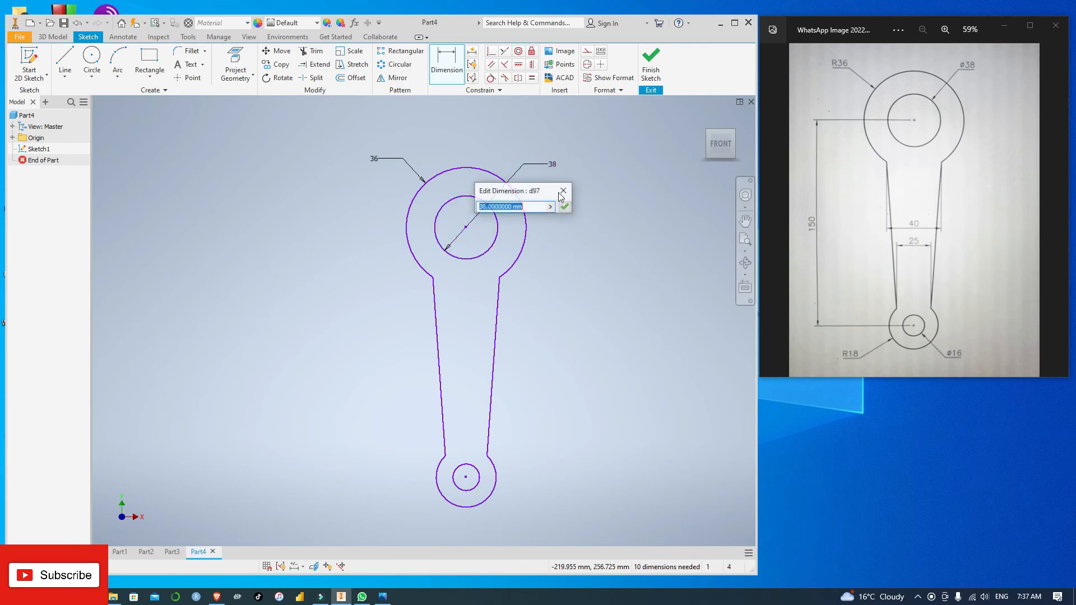
click(563, 205)
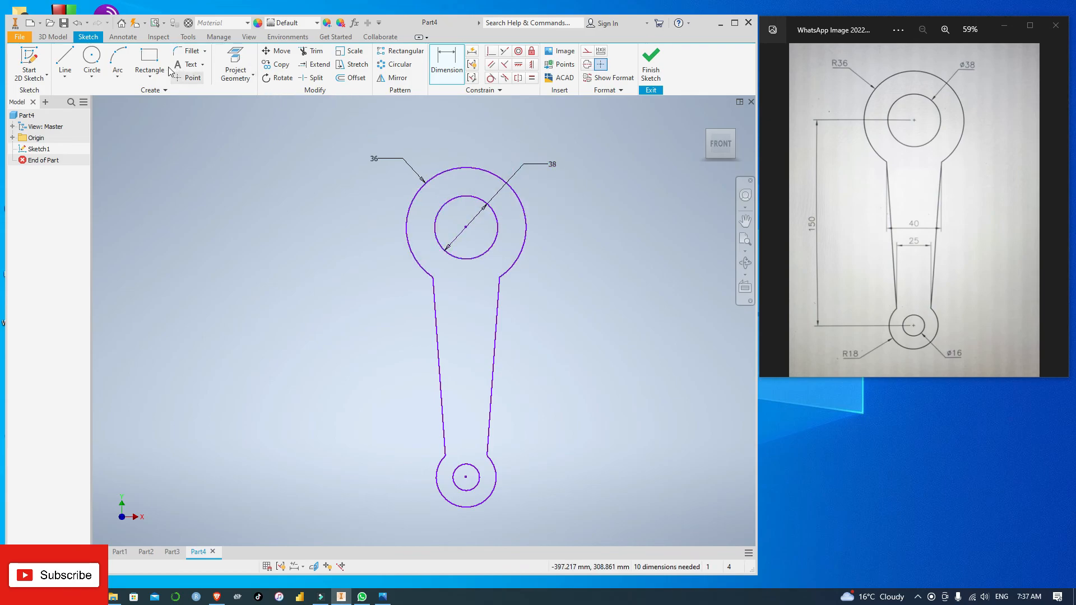
Step: Add horizontal dimensions between the tapered lines' endpoints, 40 mm at the upper ends and 25 mm at the lower ends
click(431, 277)
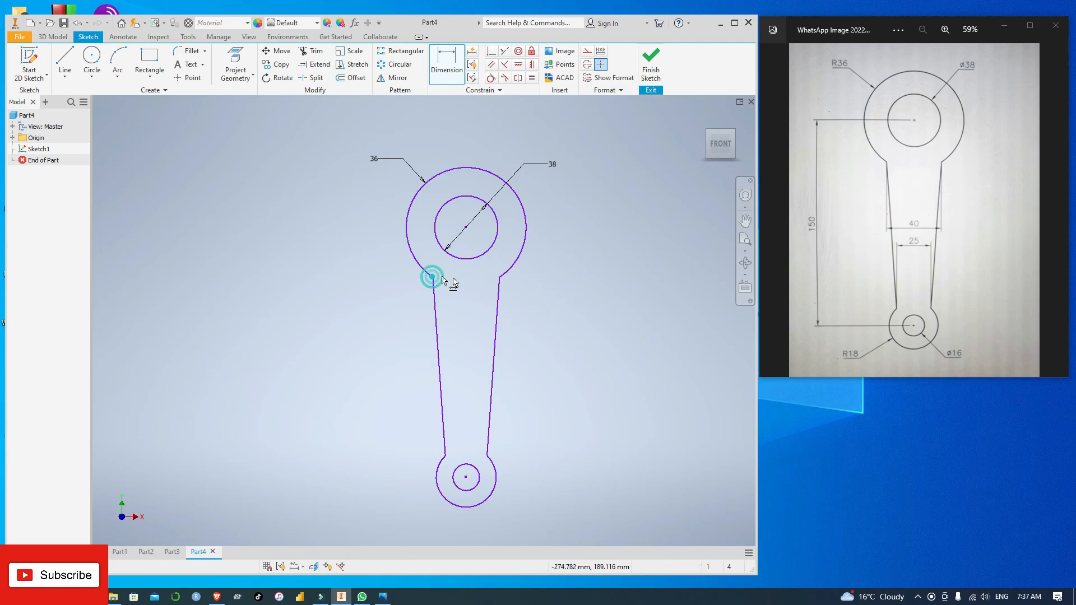
click(499, 277)
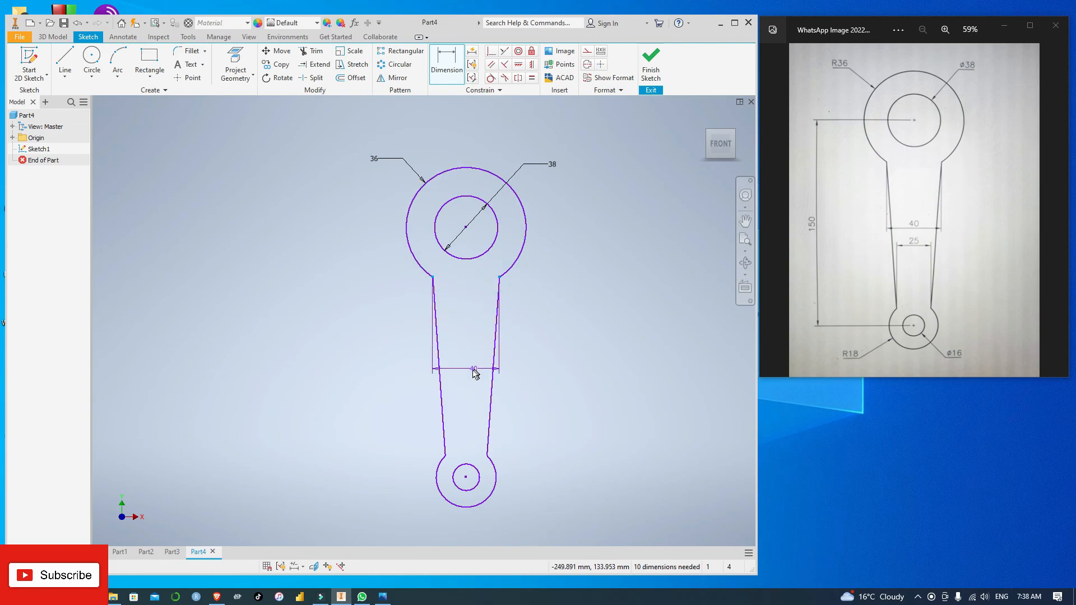
click(464, 373)
click(506, 413)
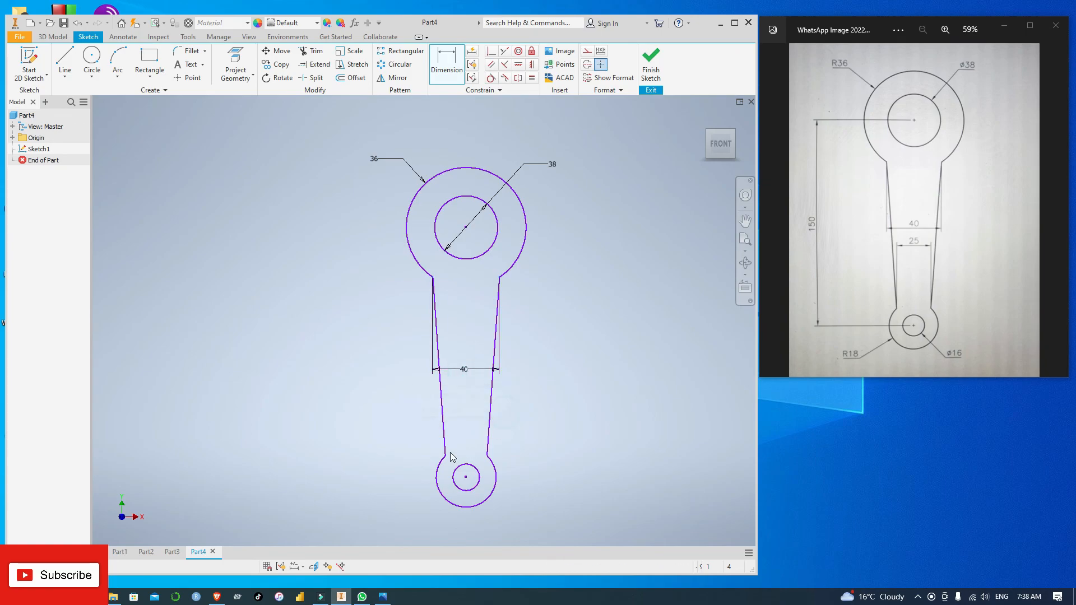
click(444, 455)
click(486, 456)
click(464, 396)
click(504, 431)
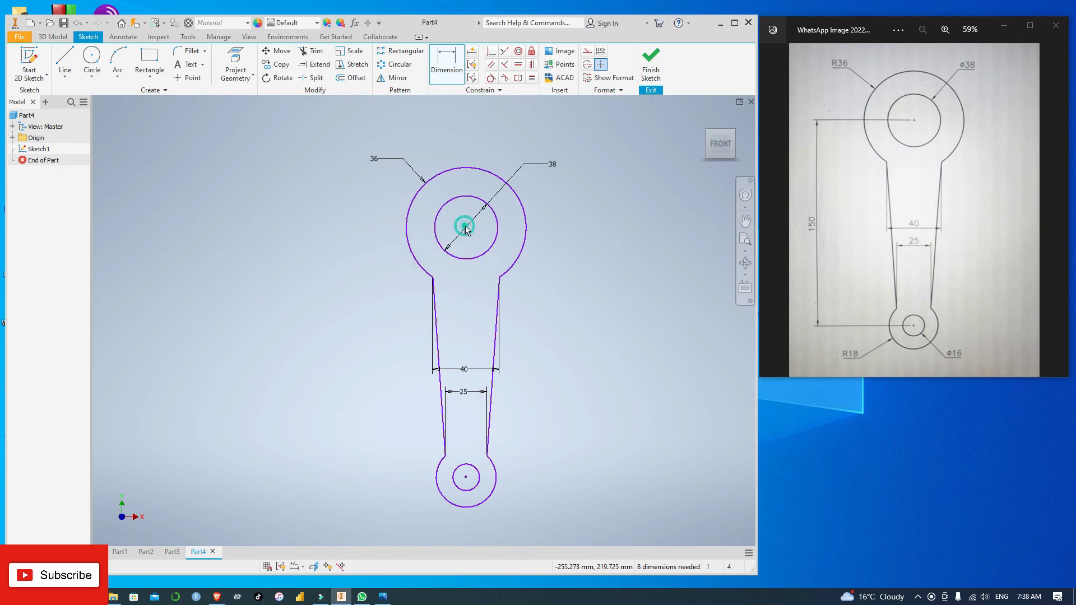
Step: Dimension the vertical distance between the upper and lower hole centres as 150 mm
click(465, 478)
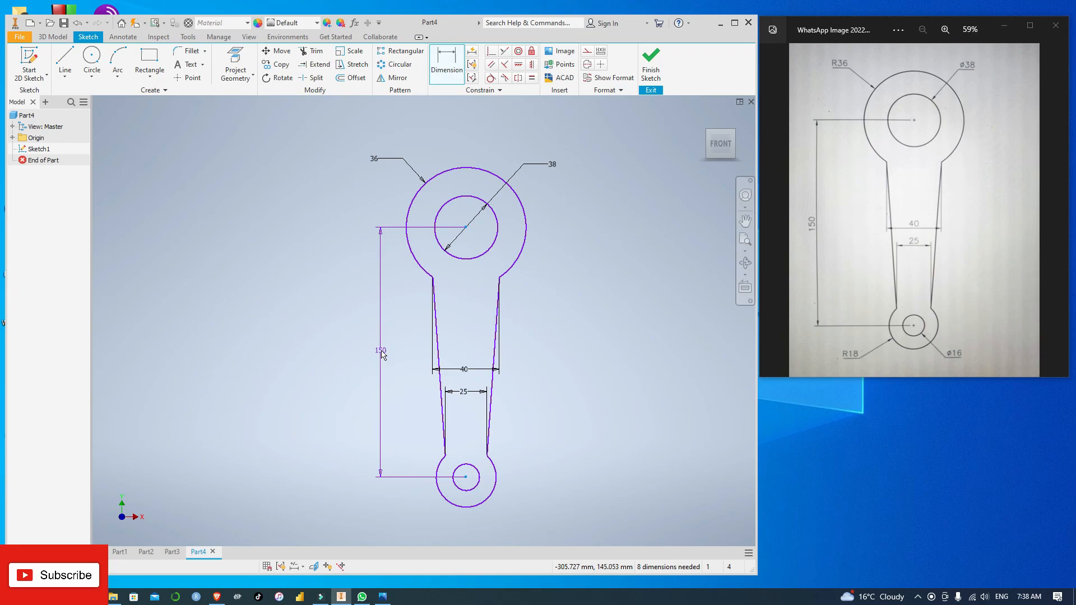
click(380, 351)
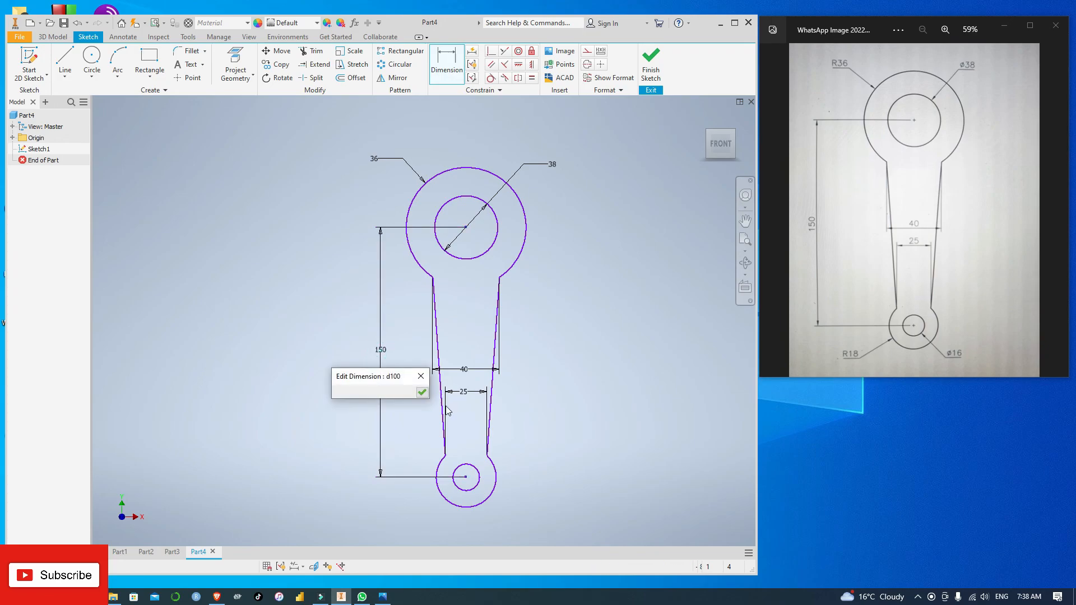
click(423, 389)
Step: Dimension the lower outer arc with an 18 mm radius and the lower hole with a 16 mm diameter
click(490, 497)
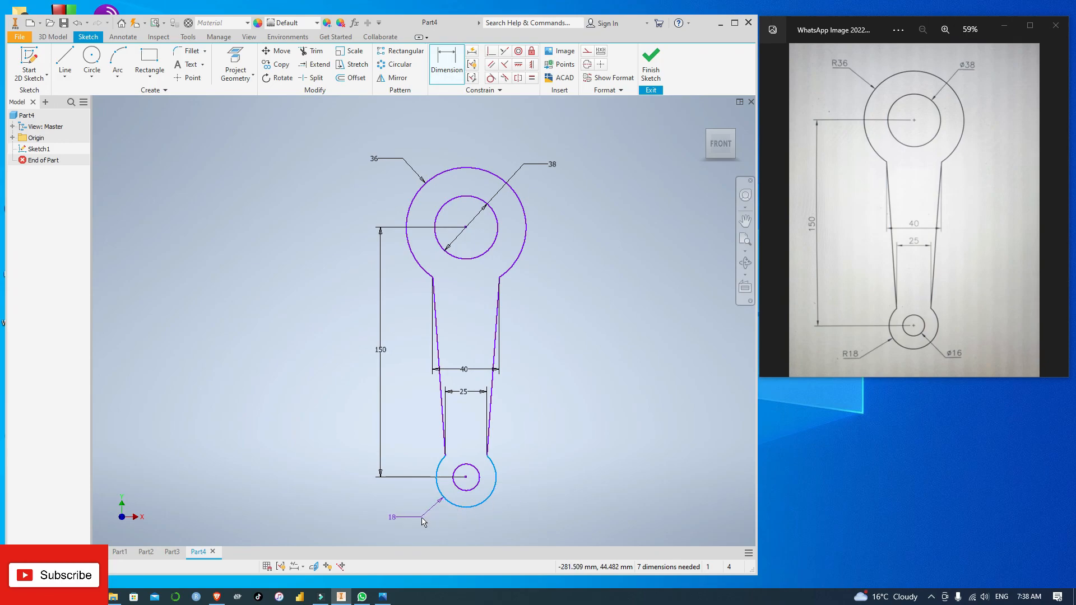
click(417, 515)
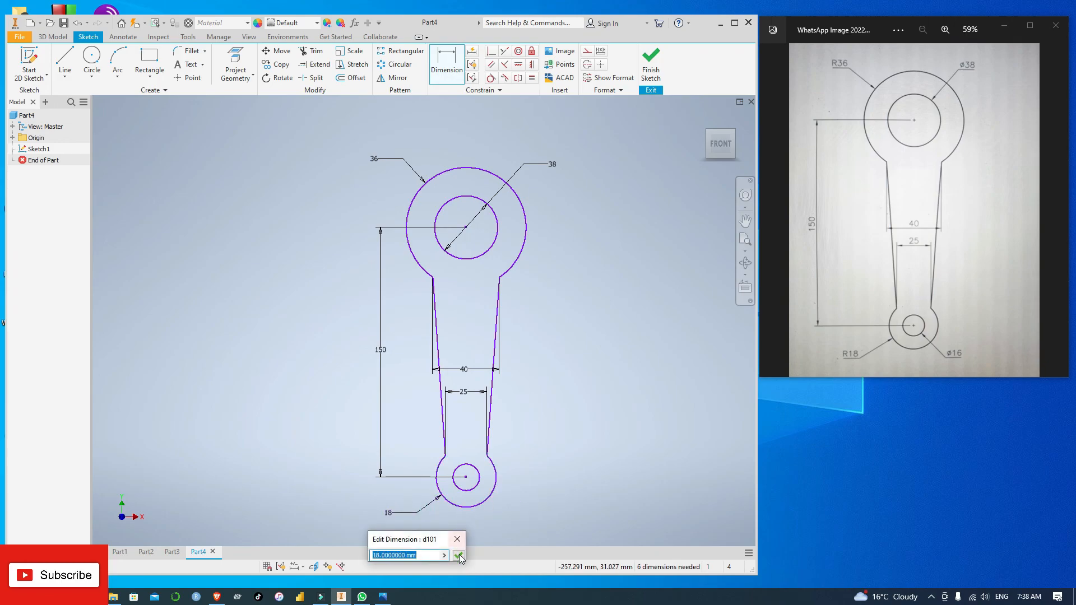
click(457, 554)
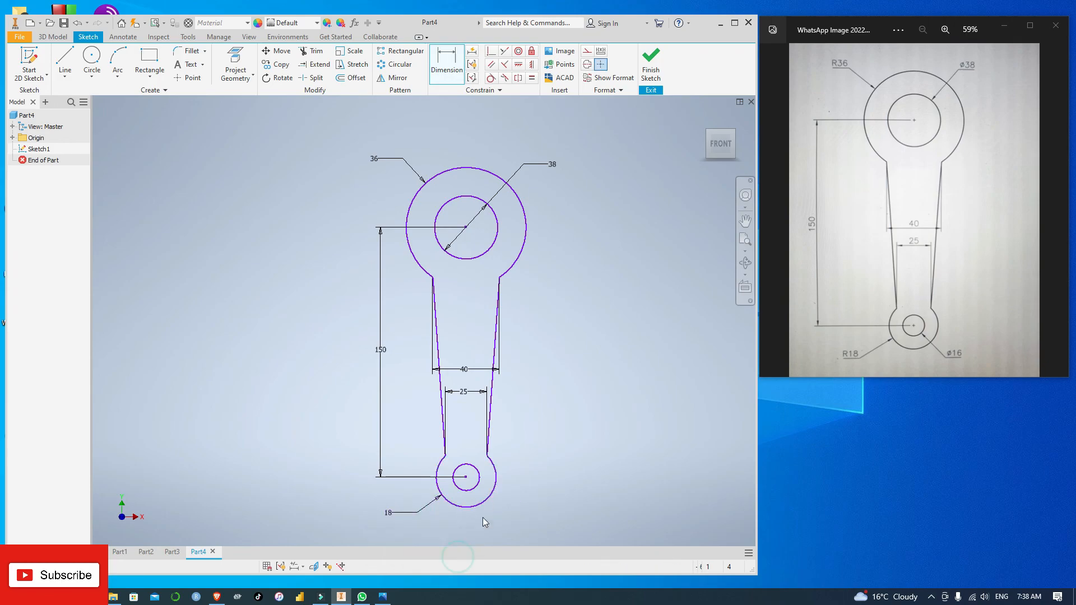
click(477, 487)
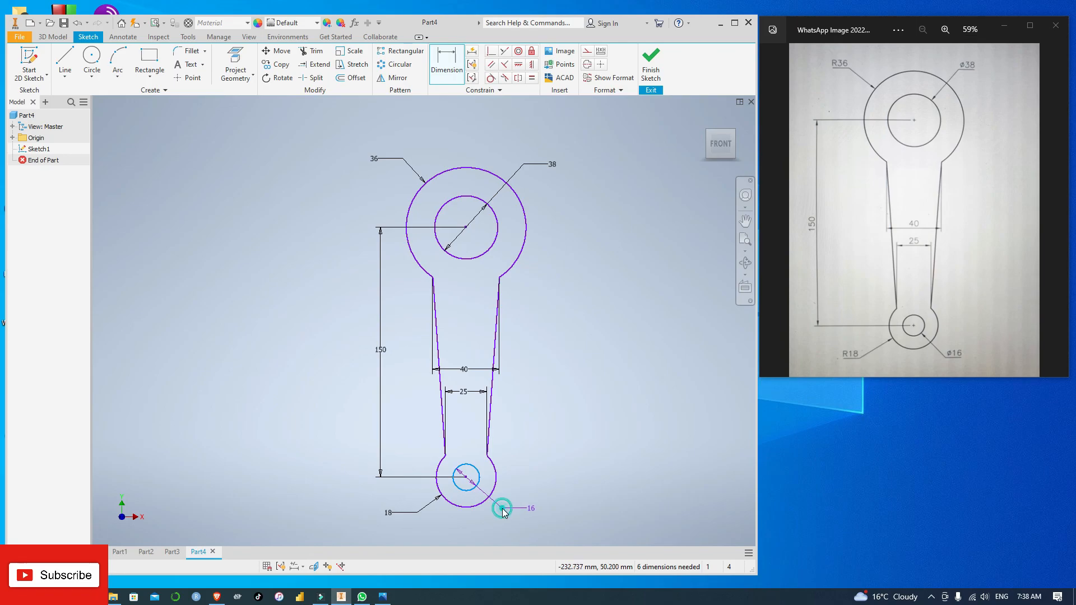
click(502, 510)
click(548, 552)
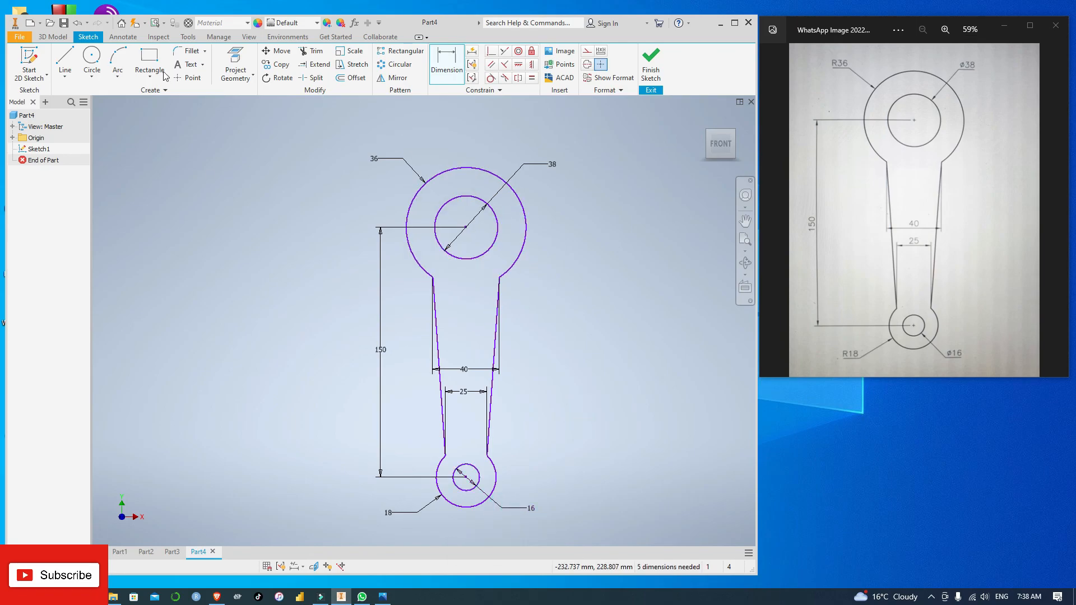
Step: Extrude the lever profile 10 mm from the sketch plane, leaving both end holes open
click(53, 37)
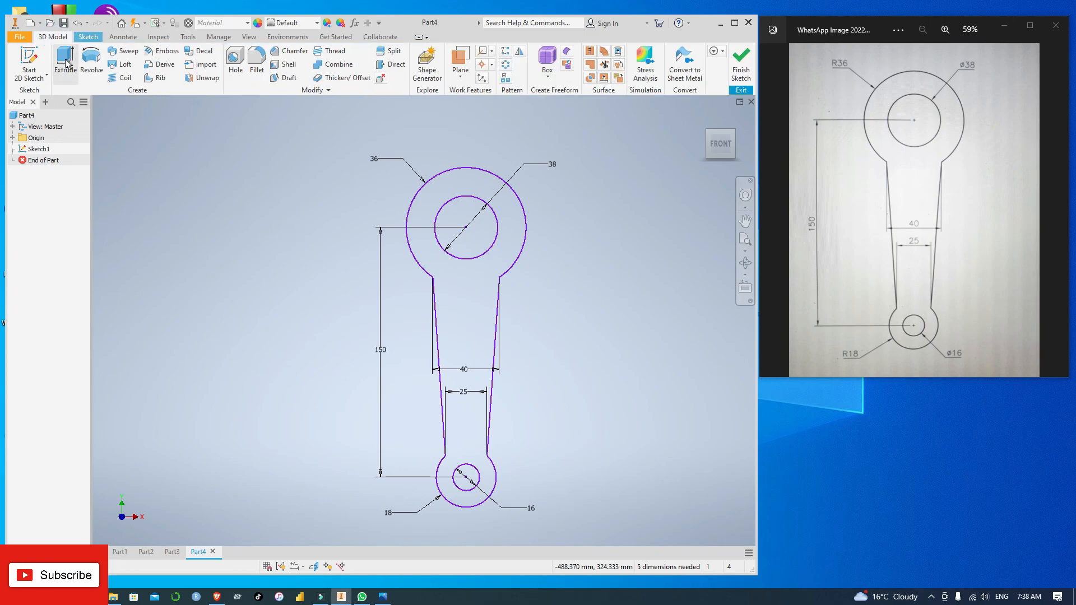
click(66, 56)
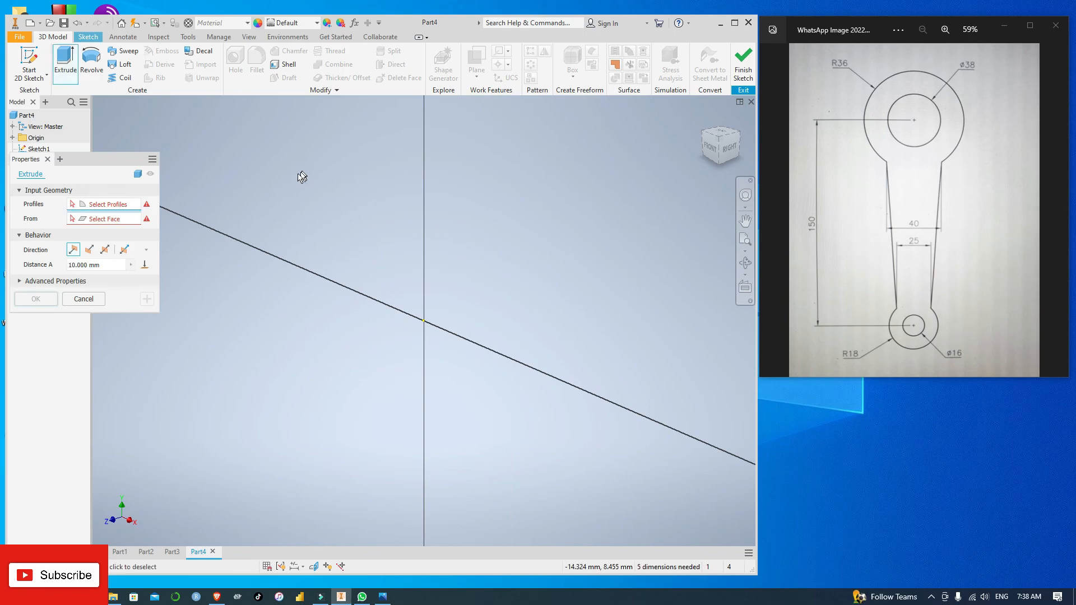
middle_drag(360, 288, 543, 430)
scroll(447, 423, down, 5)
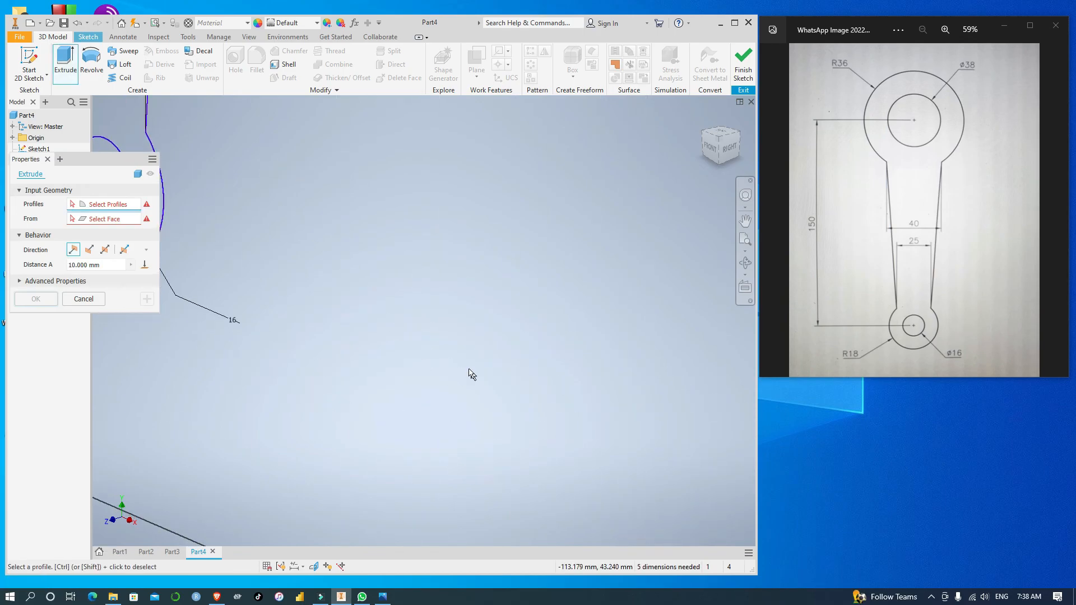
scroll(547, 393, up, 6)
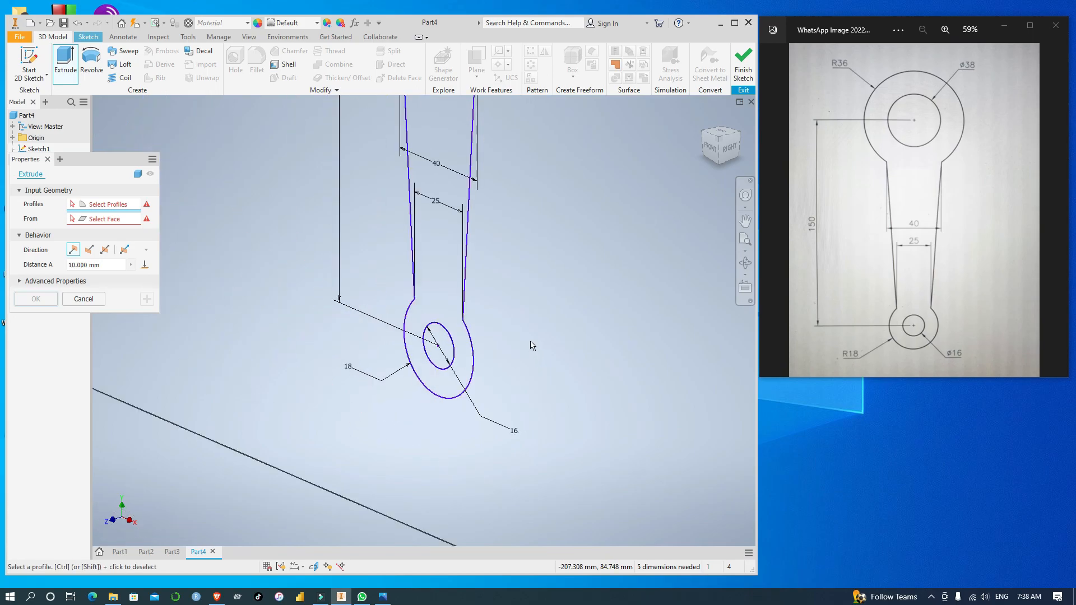
middle_drag(572, 193, 574, 272)
click(480, 264)
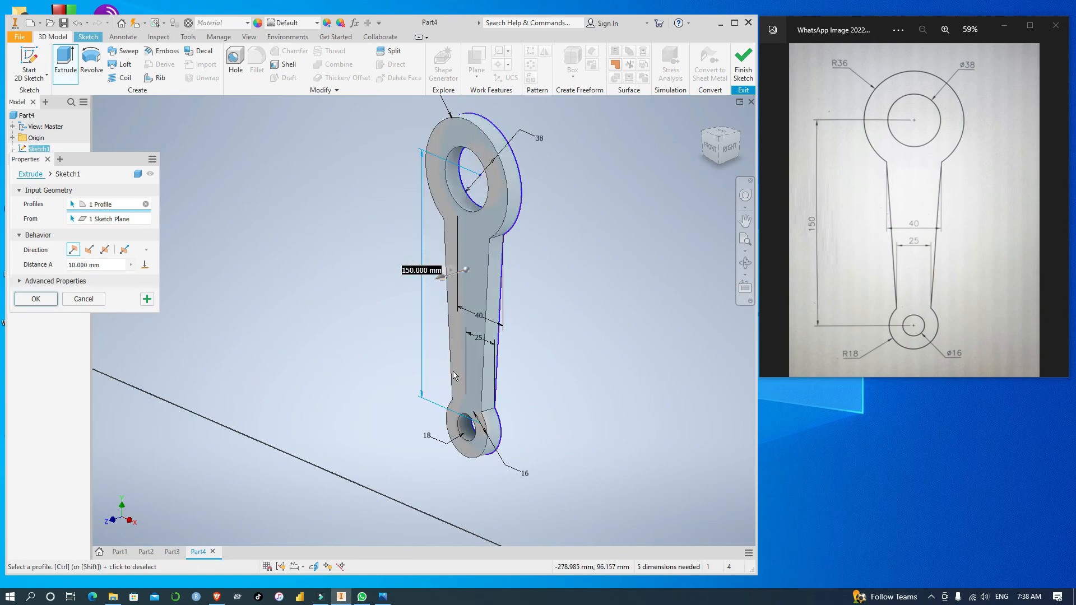
click(35, 299)
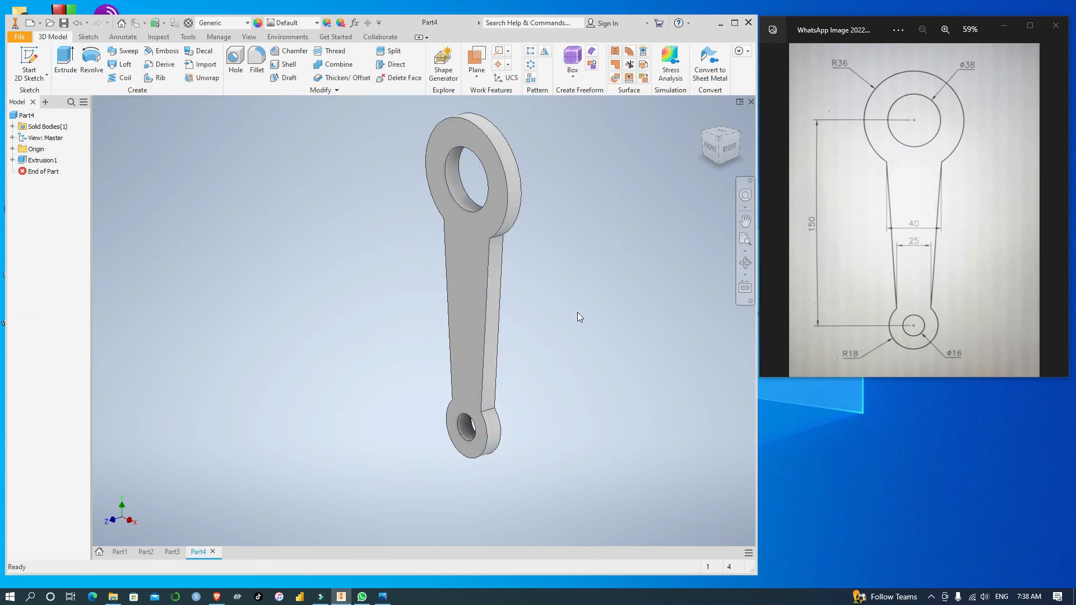
shift+middle_drag(596, 279, 598, 336)
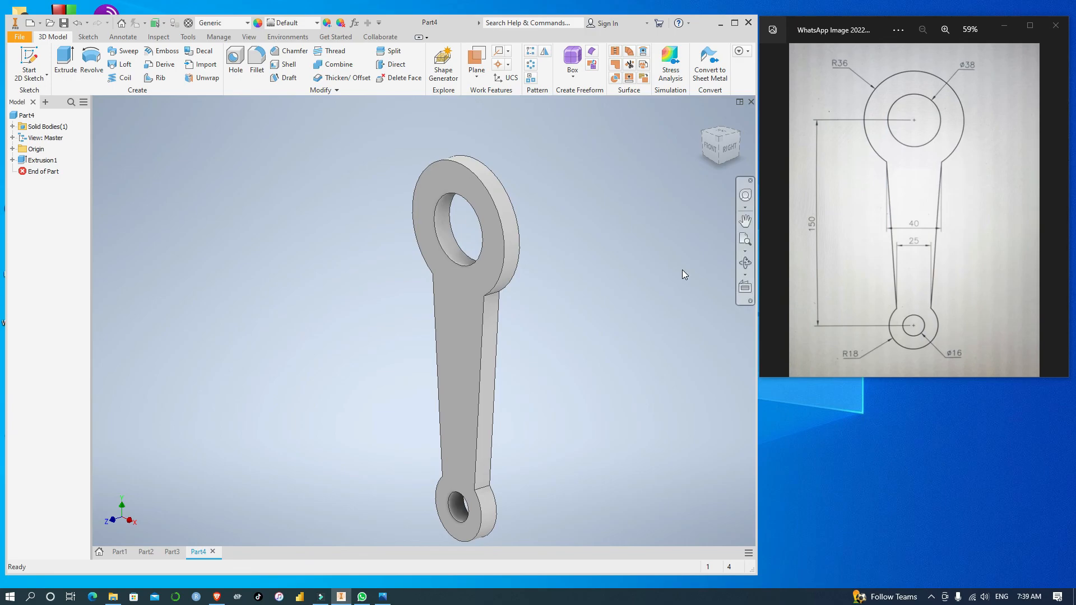